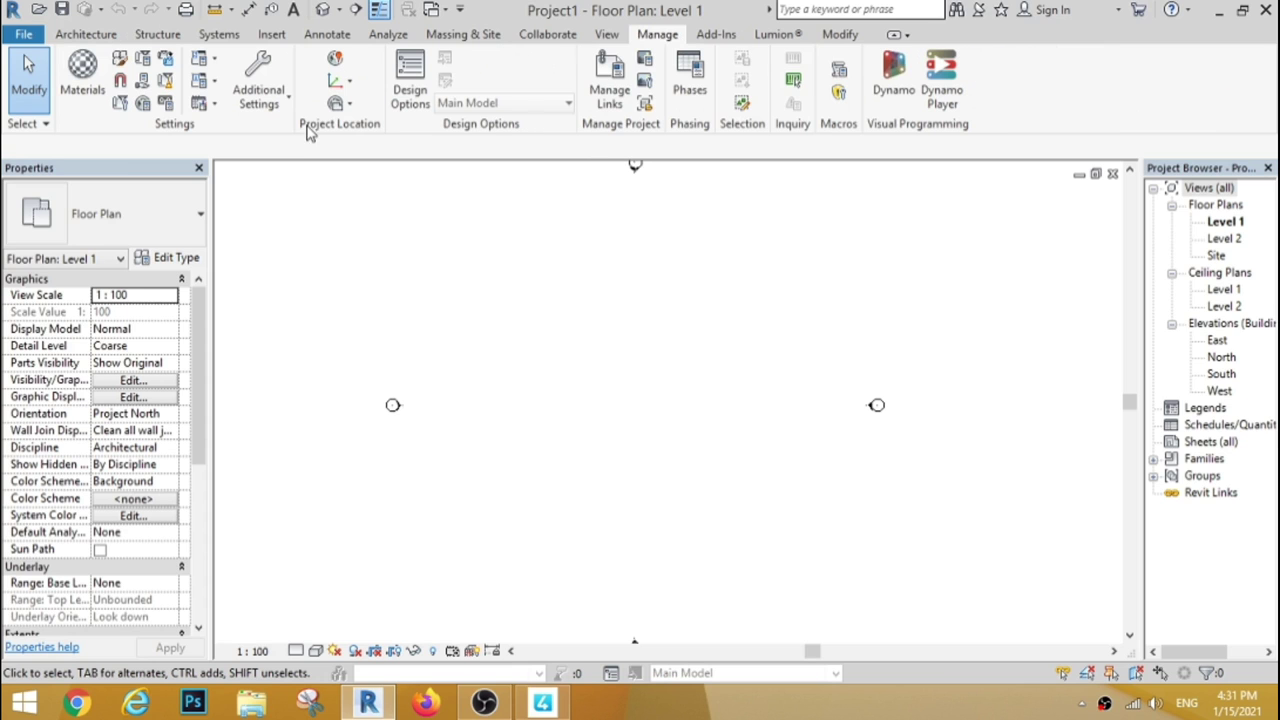
Change the project's length units from millimetres to centimetres in Project Units
click(165, 103)
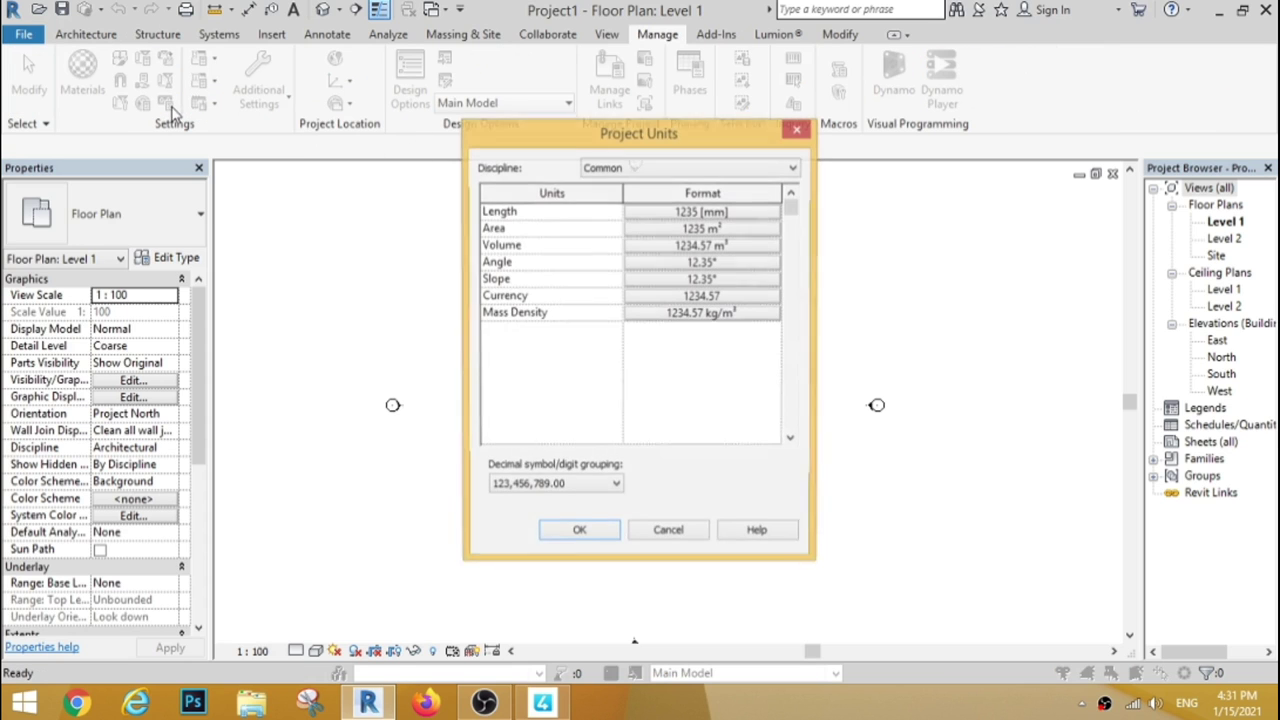
click(660, 213)
click(700, 245)
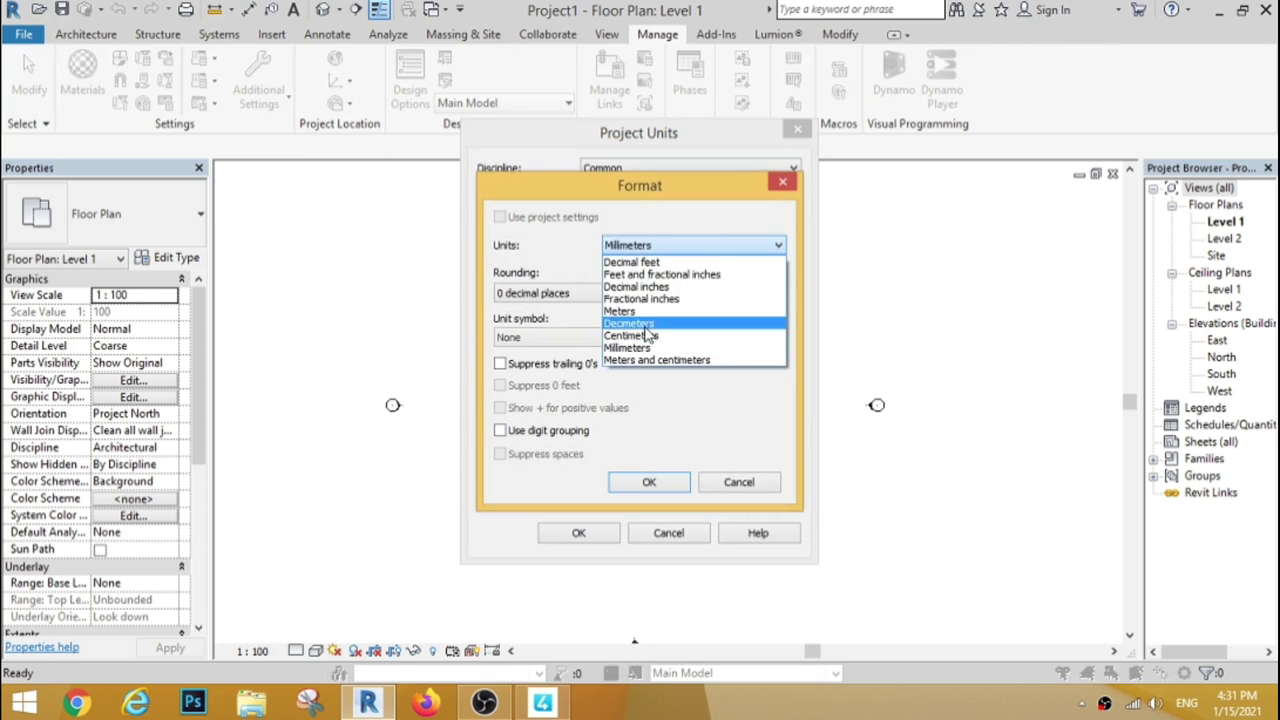
click(645, 335)
click(640, 485)
click(580, 532)
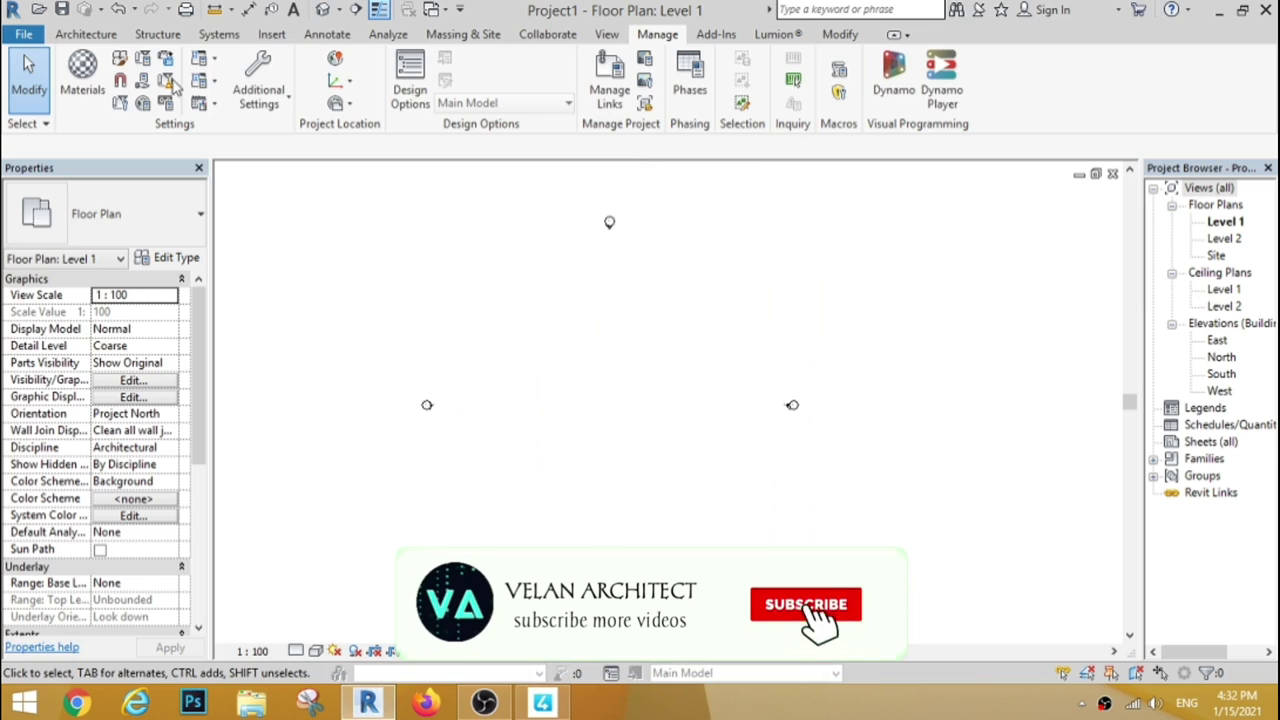
click(86, 34)
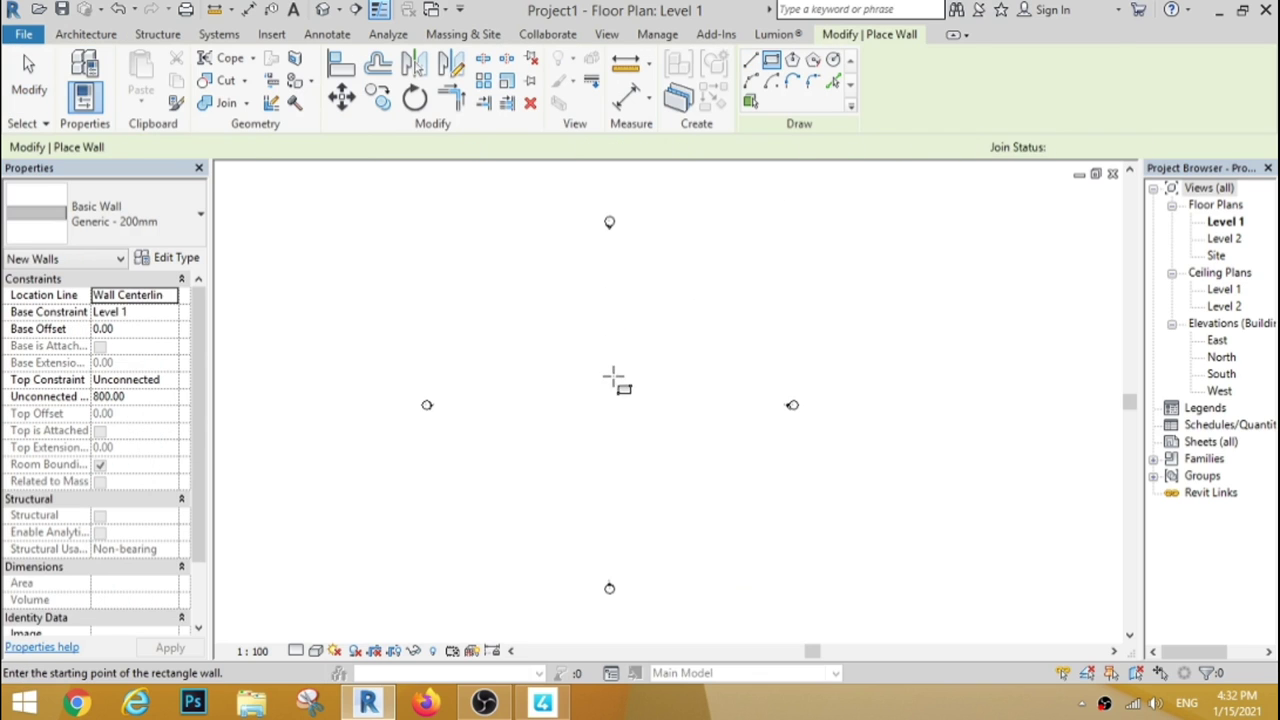
Draw a rectangle of Generic - 200mm walls
scroll(600, 381, up, 3)
click(607, 402)
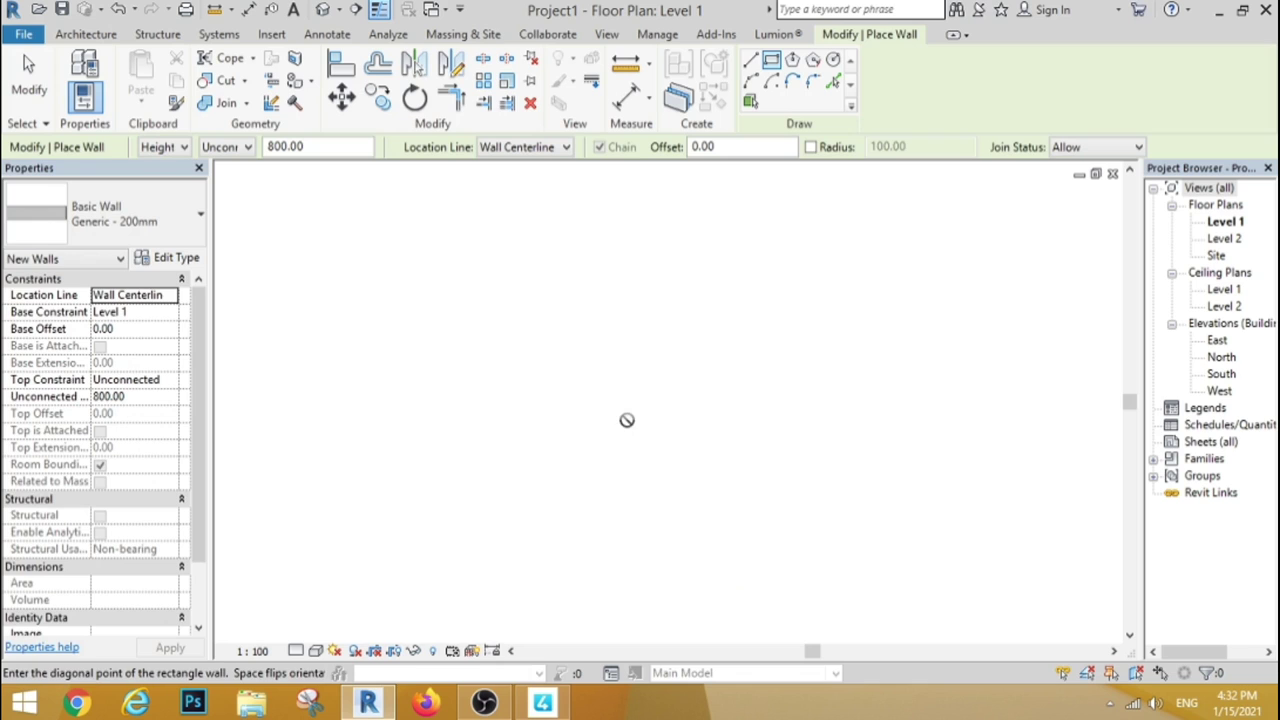
click(627, 421)
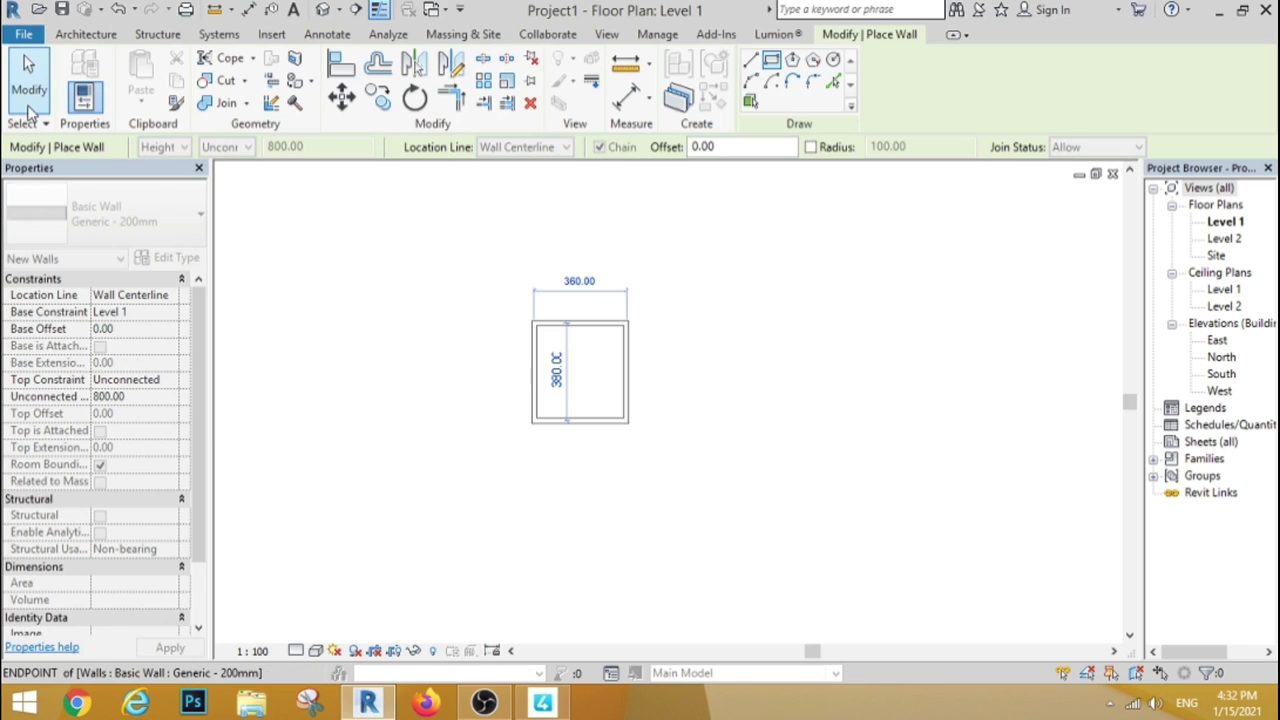
click(29, 80)
Resize the room's width from 340 to 325 using the right wall's temporary dimension
scroll(627, 335, up, 3)
click(590, 376)
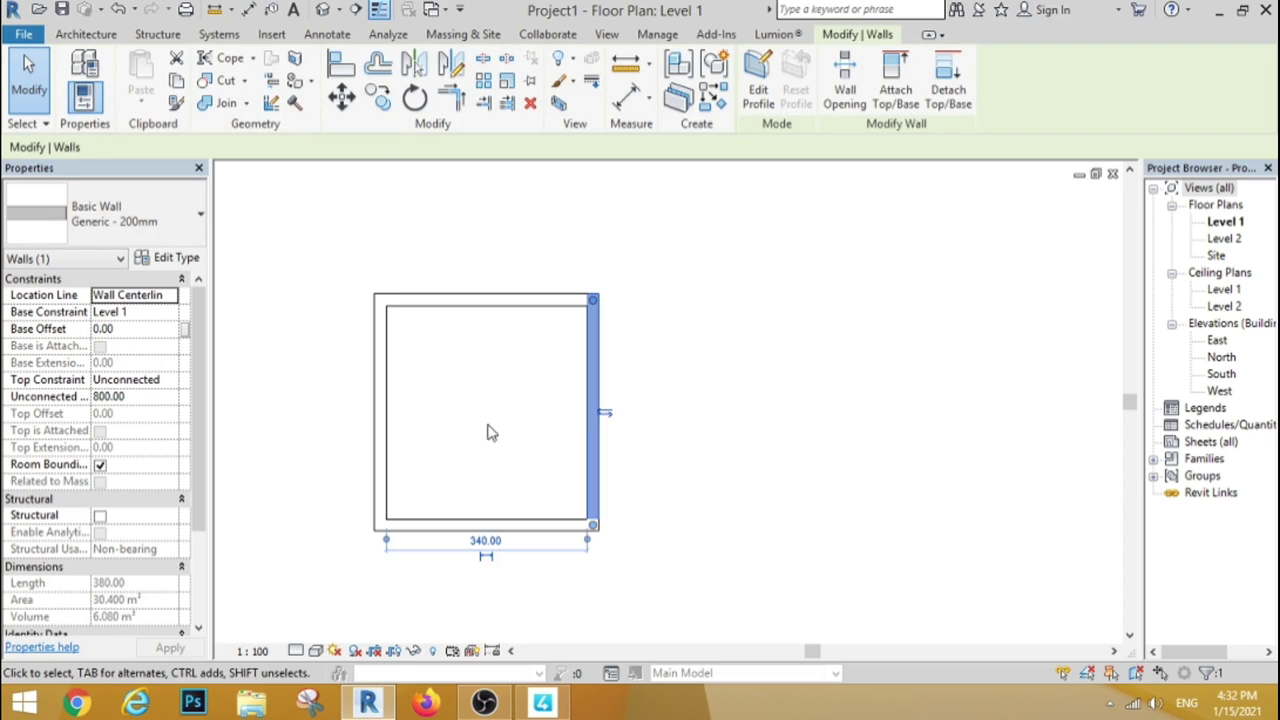
click(486, 541)
text(32)
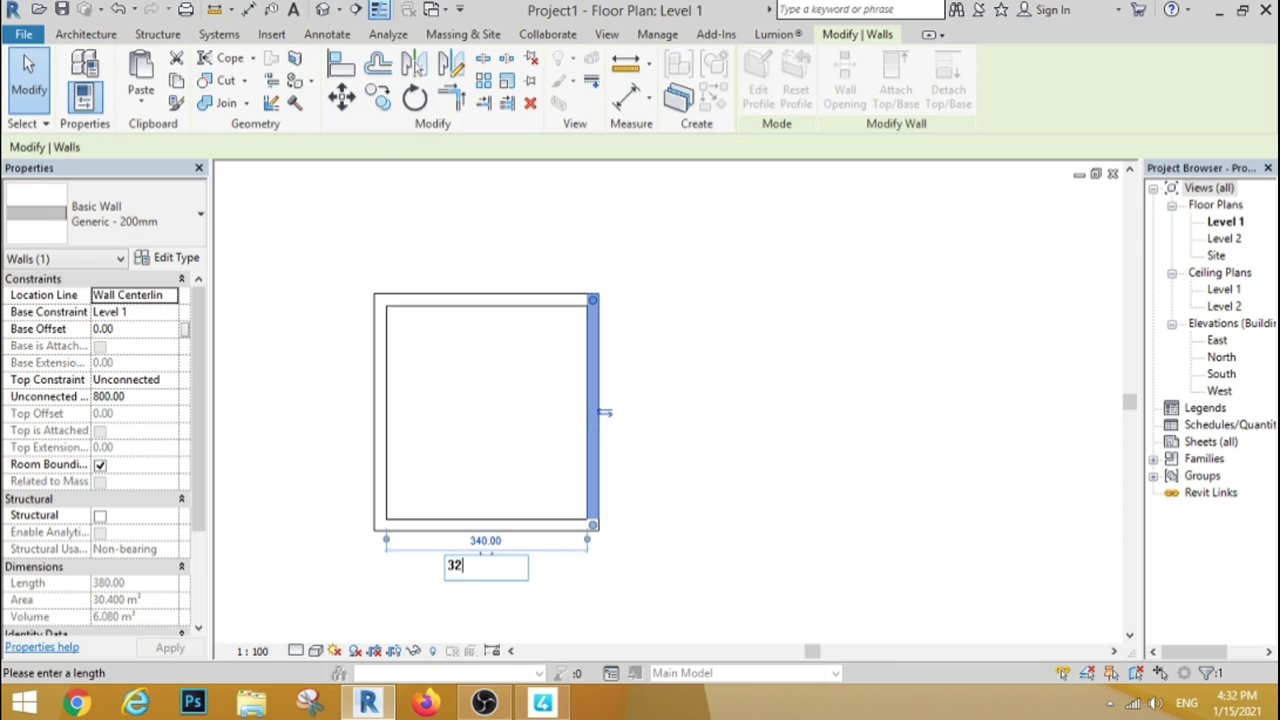
text(5)
key(Return)
click(503, 317)
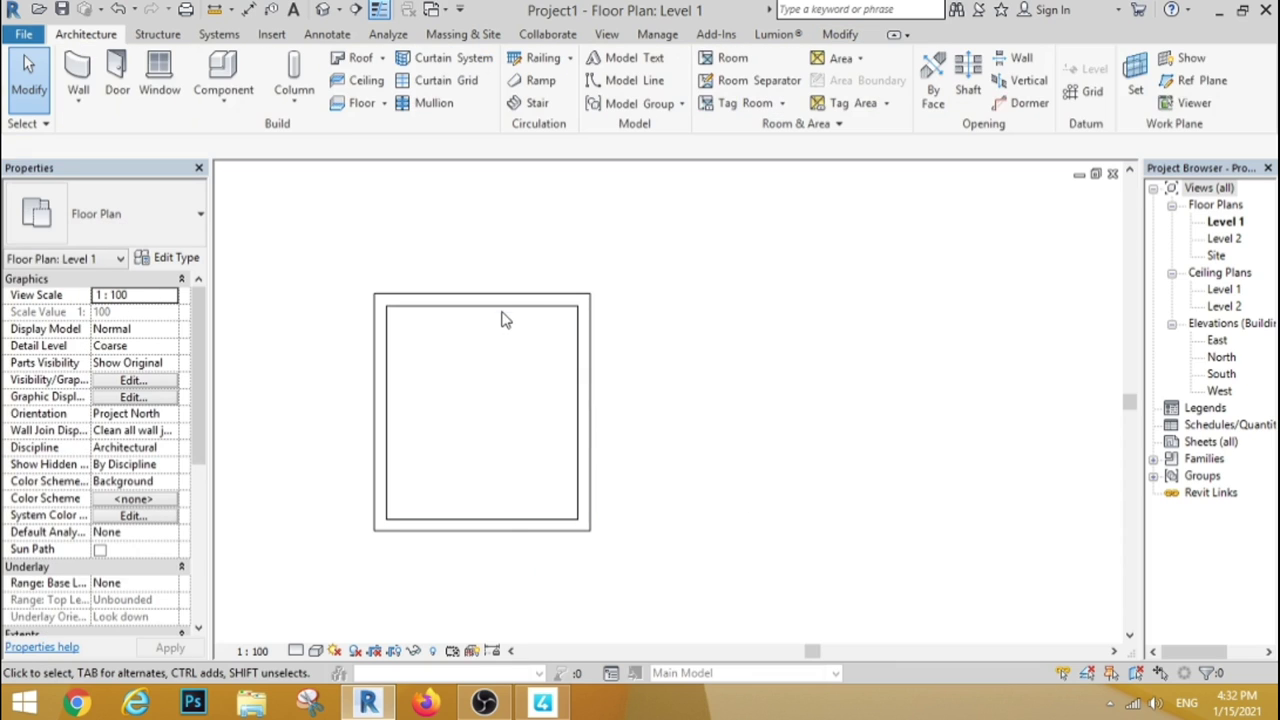
Resize the room's depth from 360 to 350 using the top wall's temporary dimension
click(505, 300)
click(603, 412)
text(350)
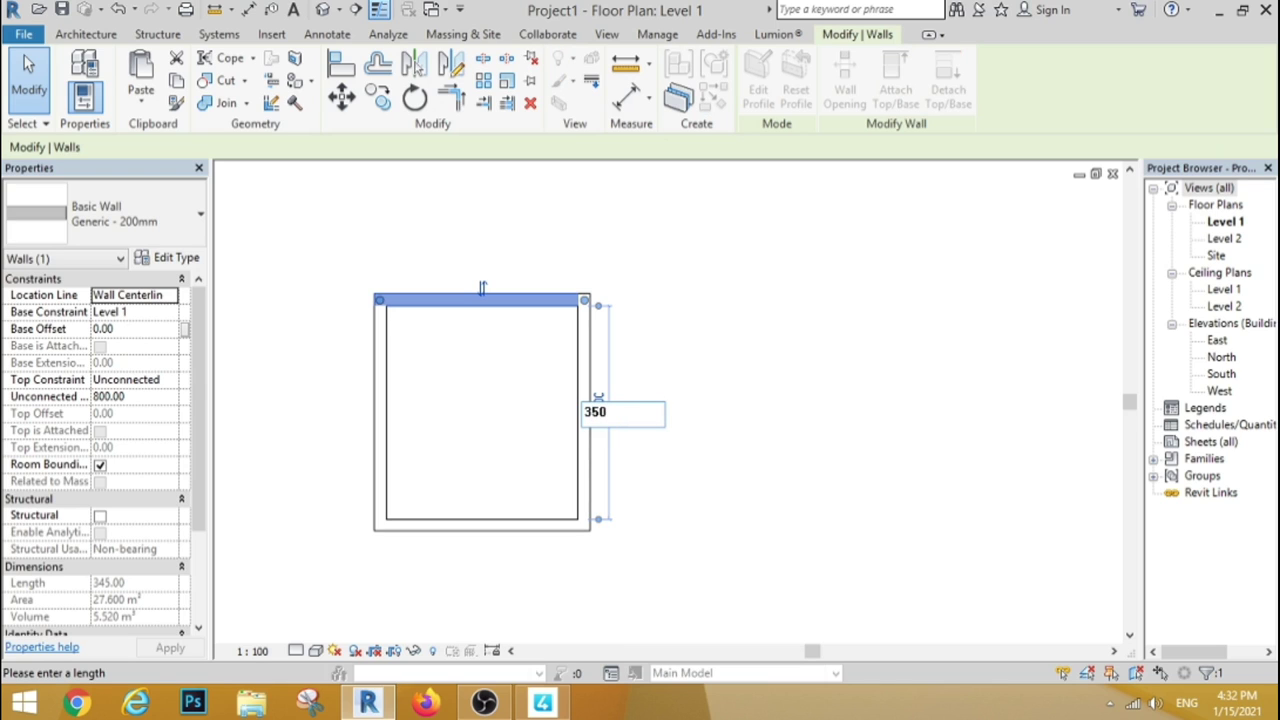
key(Return)
click(751, 517)
scroll(660, 354, down, 1)
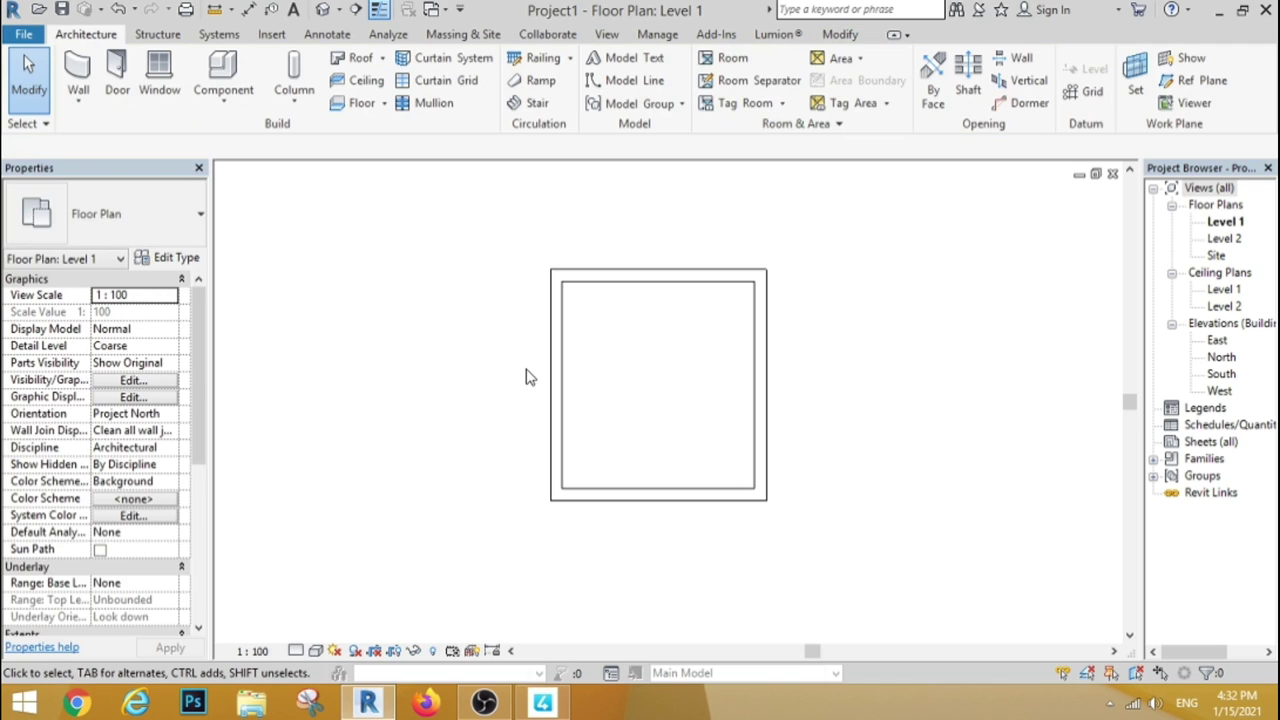
key(w)
key(n)
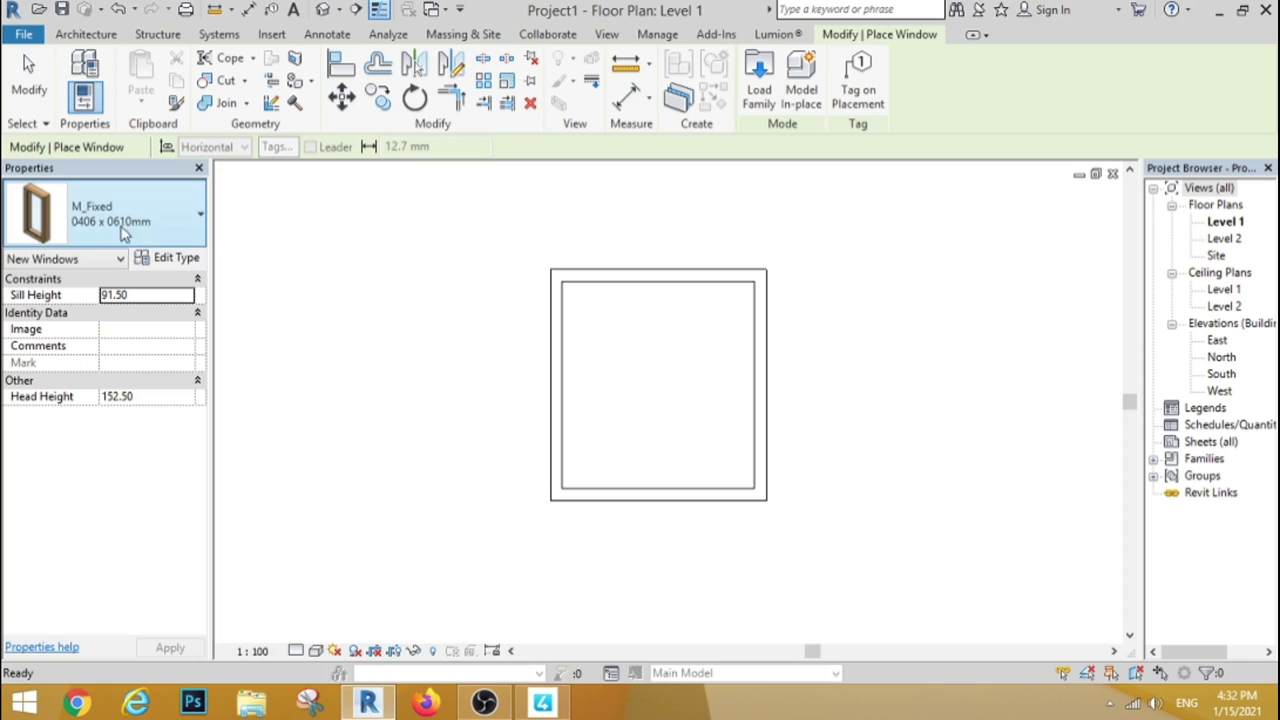
Place an M_Fixed 0915 x 1830mm window on the bottom wall
click(110, 213)
click(100, 494)
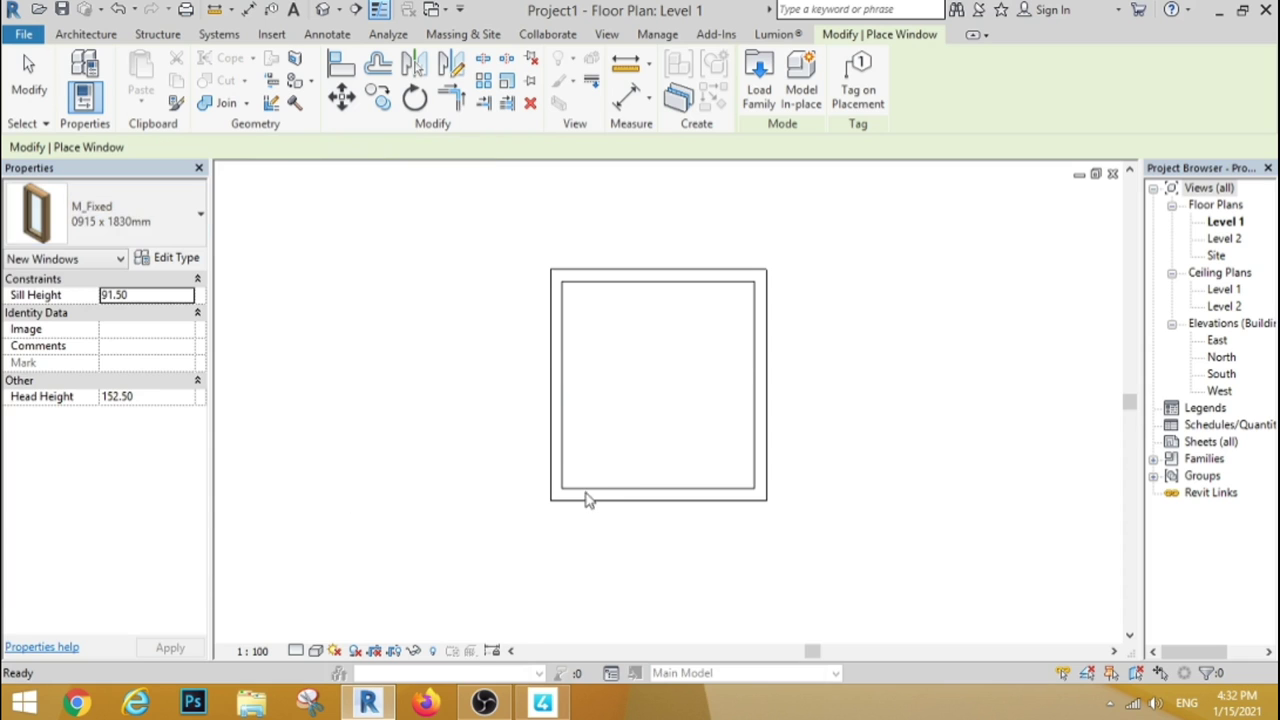
click(600, 494)
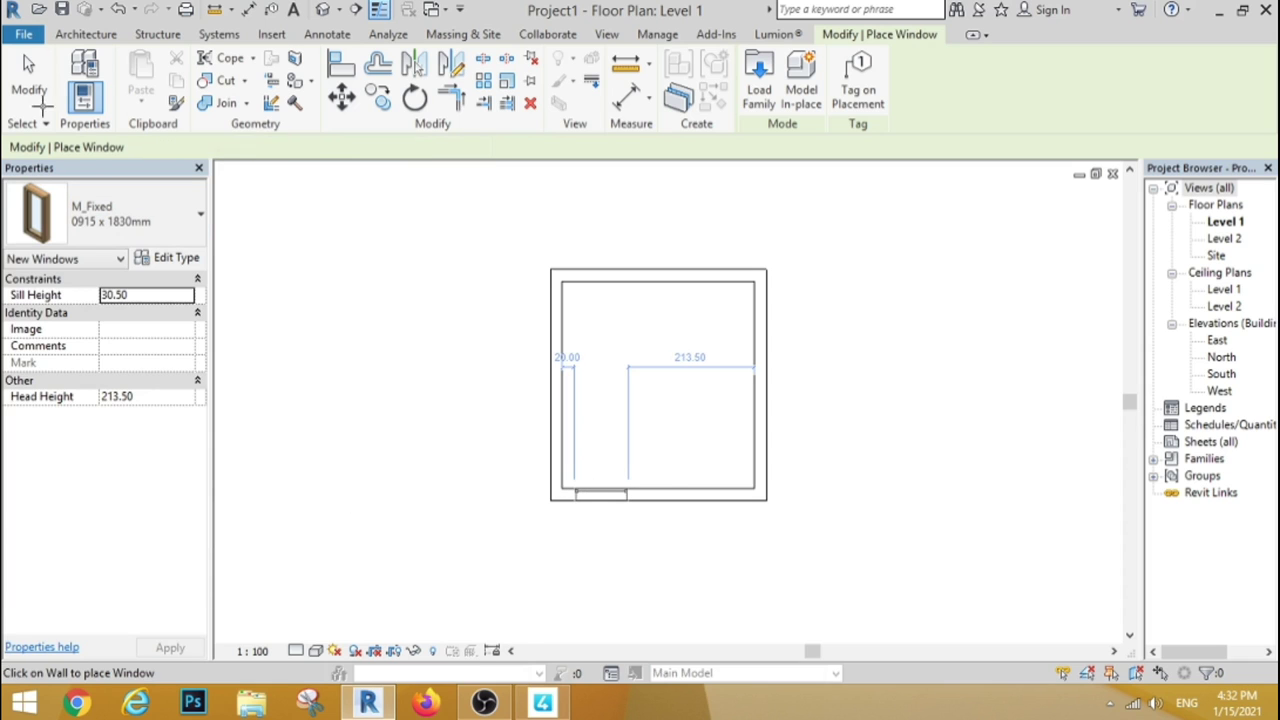
click(29, 80)
scroll(690, 500, up, 3)
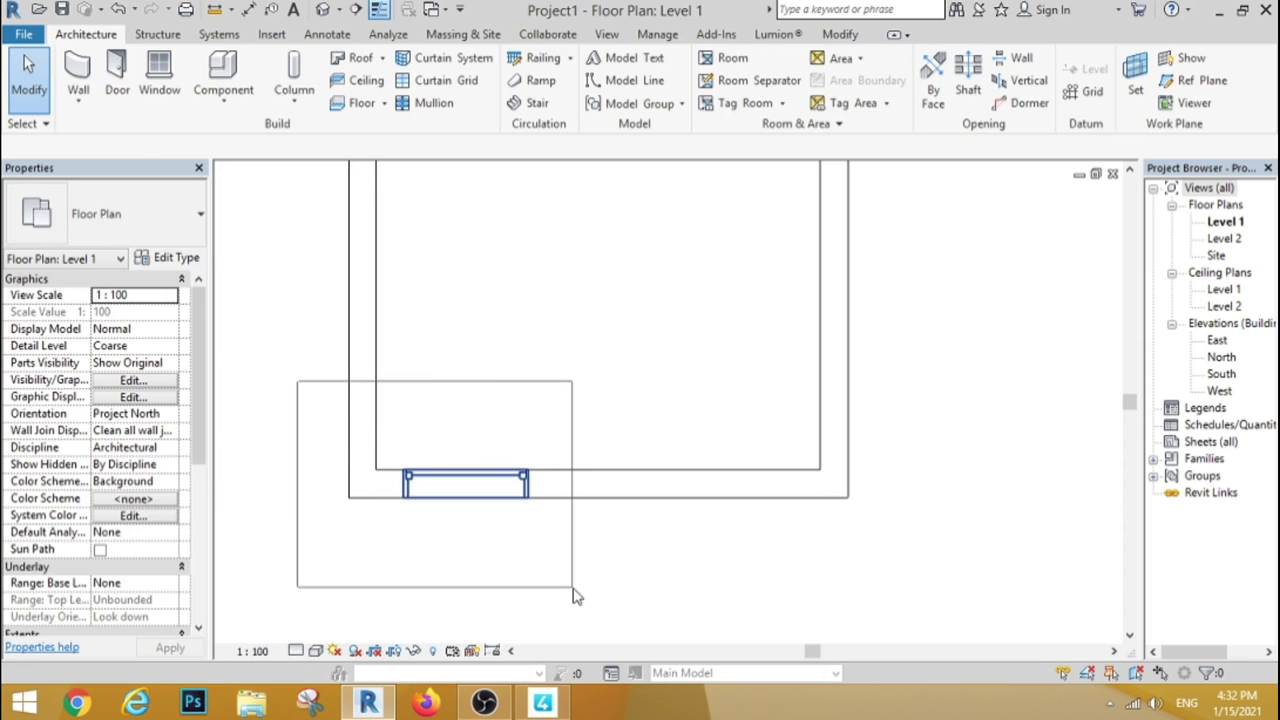
Copy the window along the bottom wall to get three side by side
drag(303, 391, 575, 598)
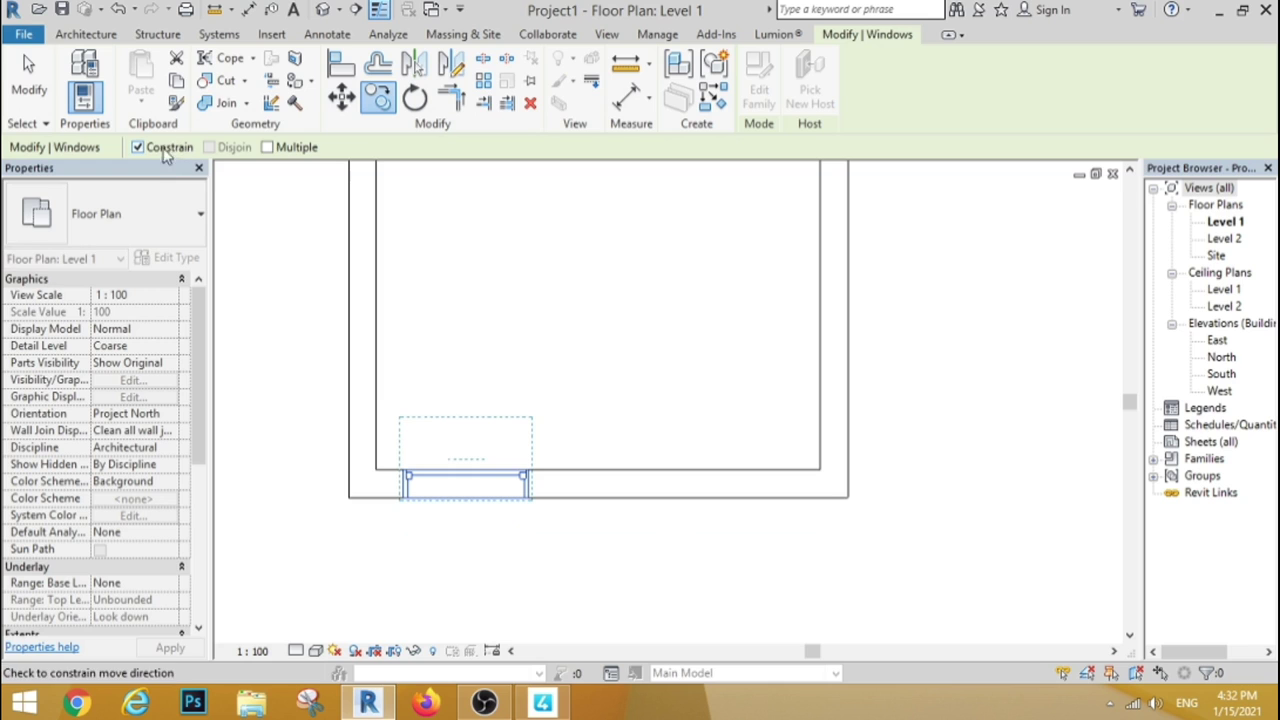
scroll(440, 515, up, 4)
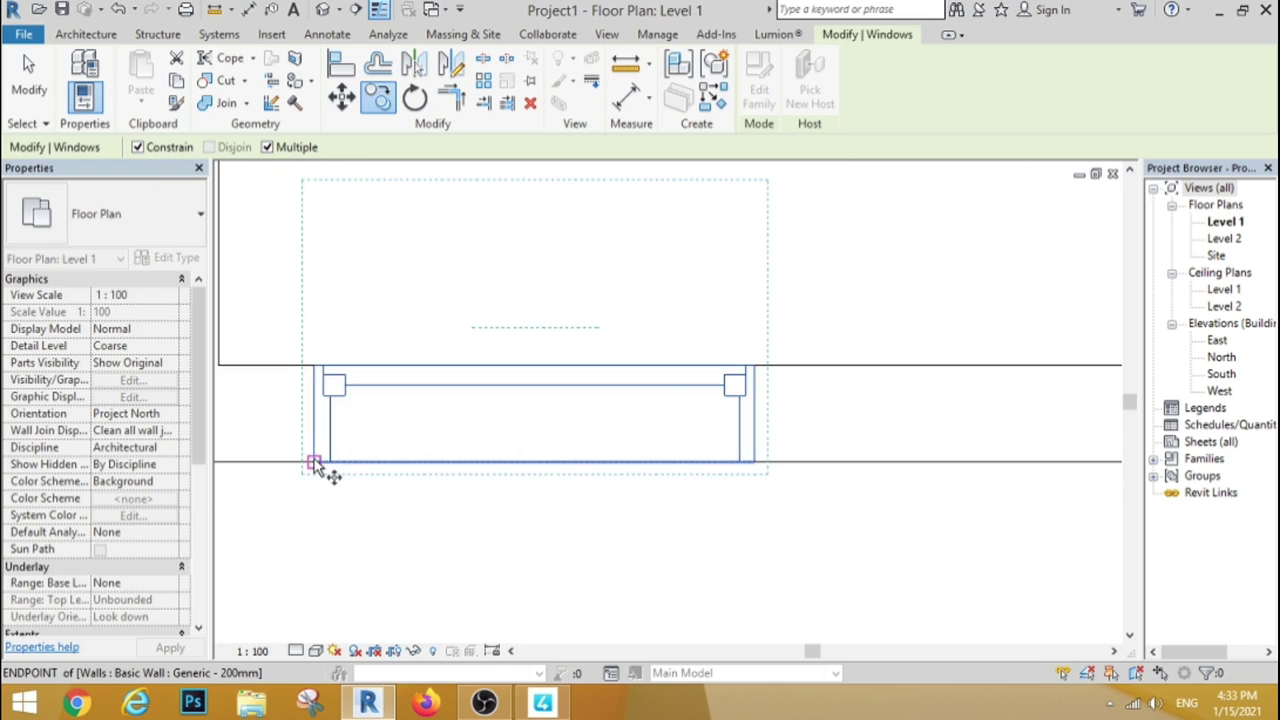
click(314, 463)
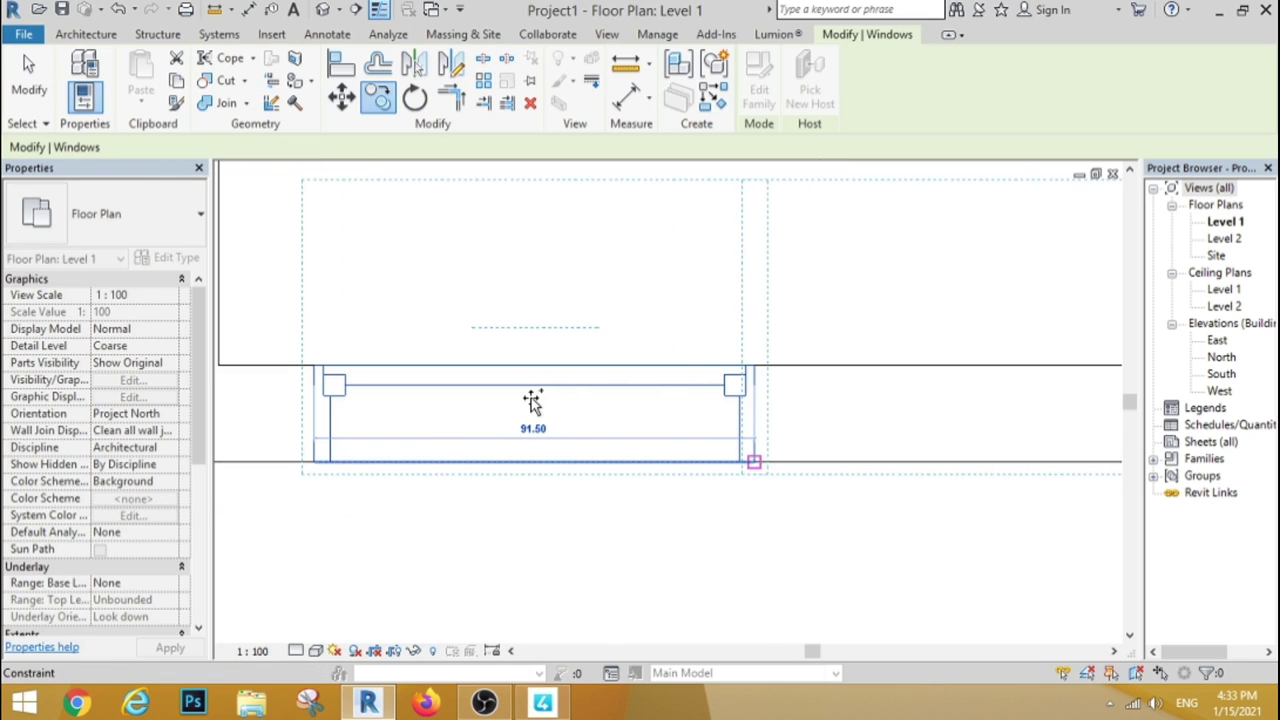
scroll(760, 414, down, 3)
scroll(760, 414, up, 5)
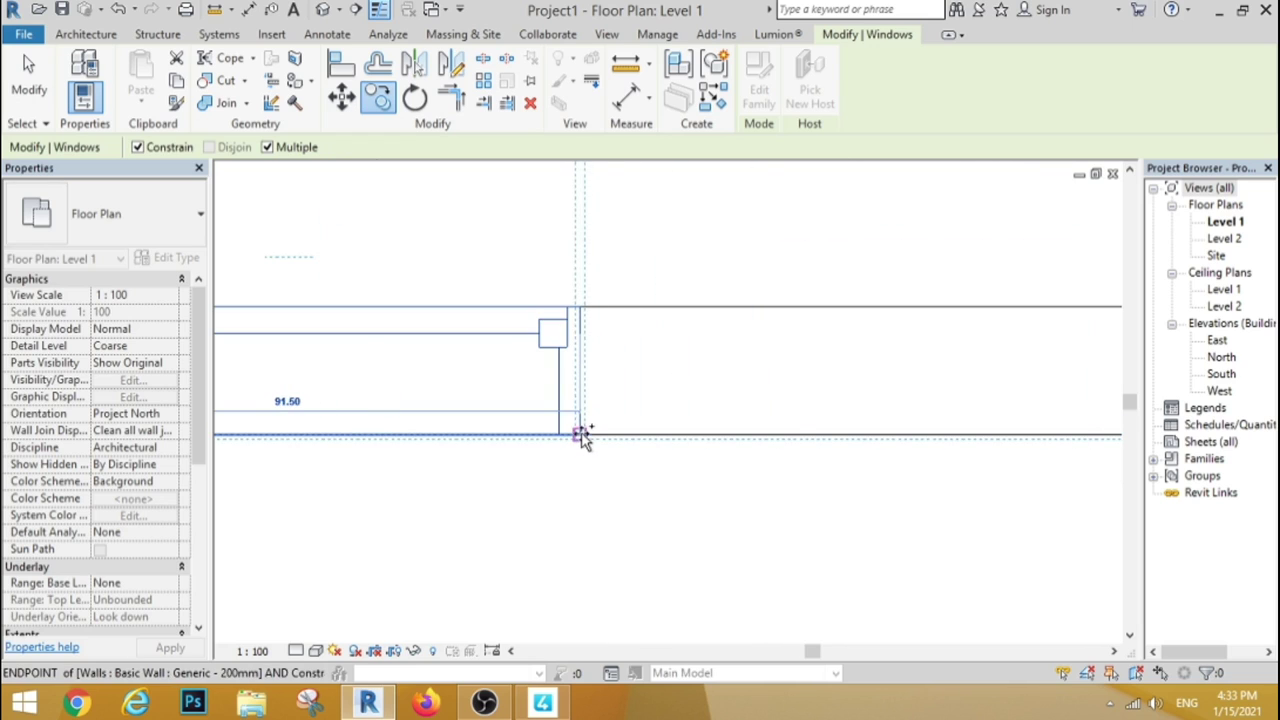
click(580, 435)
scroll(588, 429, down, 2)
scroll(591, 426, down, 2)
scroll(590, 425, down, 2)
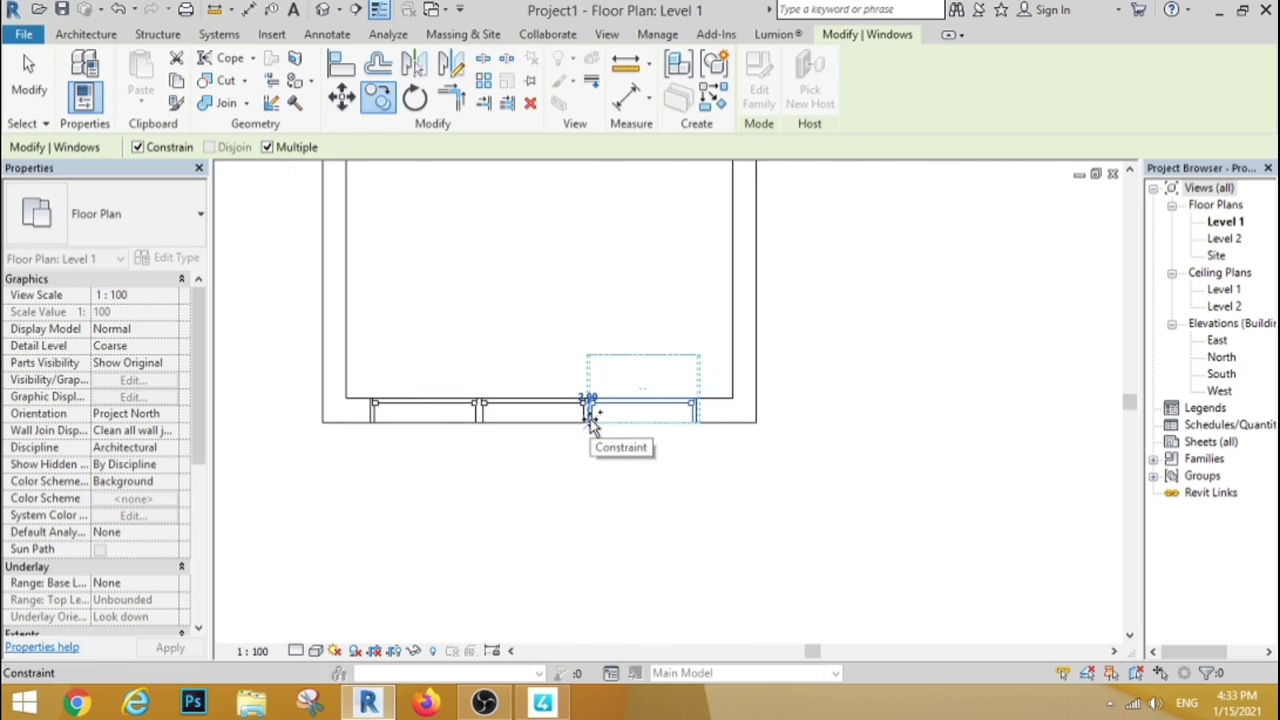
click(29, 80)
Nudge all three windows slightly to the right with the arrow keys
drag(378, 350, 722, 528)
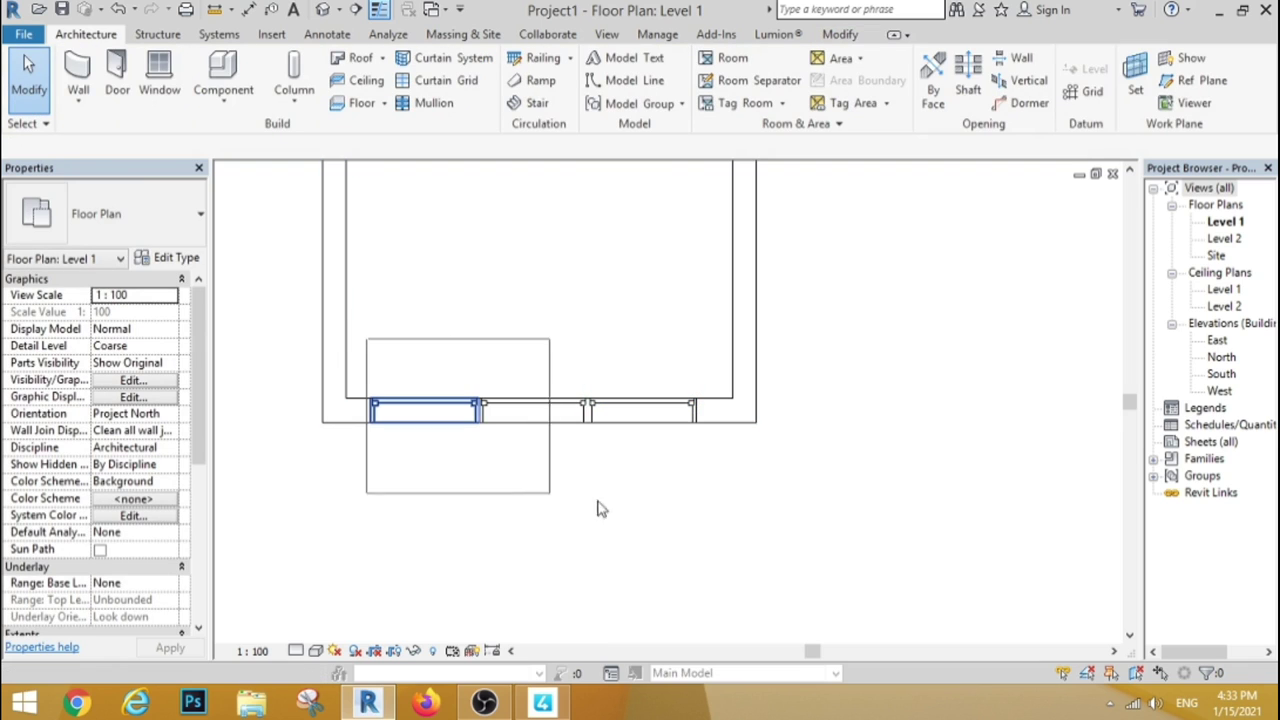
key(Right)
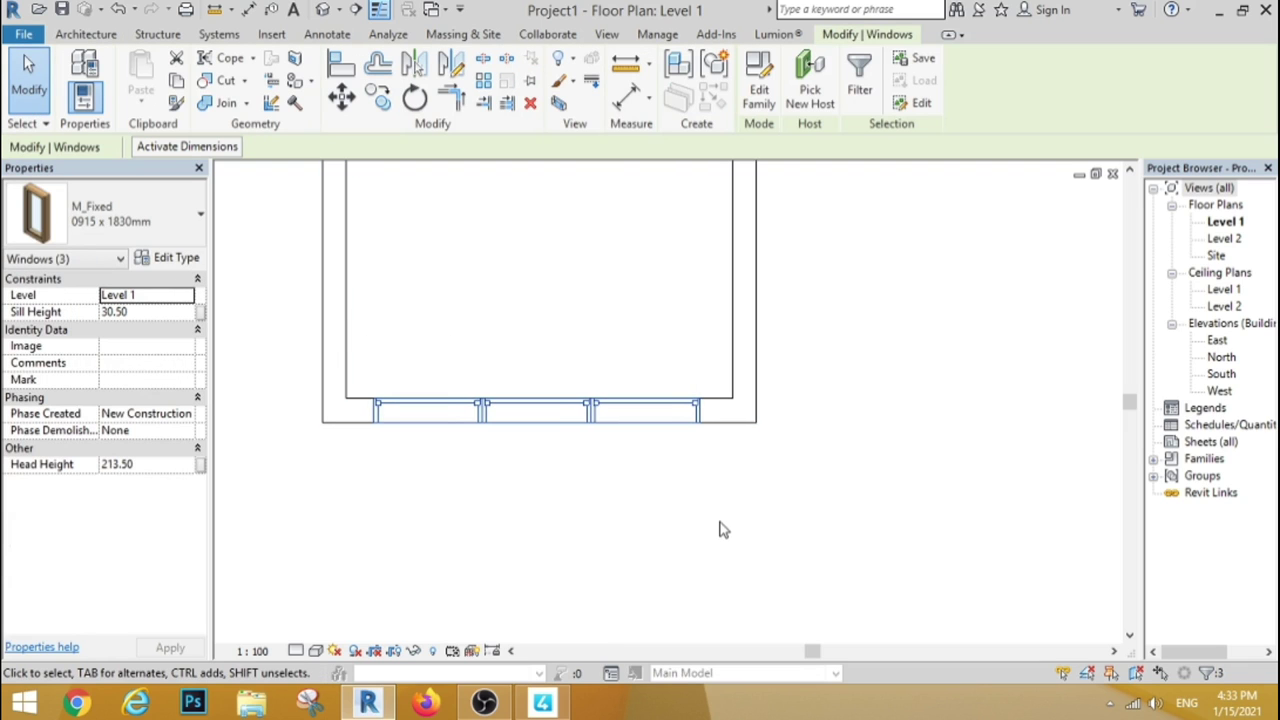
key(Right)
Place an M_Single-Flush 0915 x 2134mm door in the right wall near the bottom corner
key(Escape)
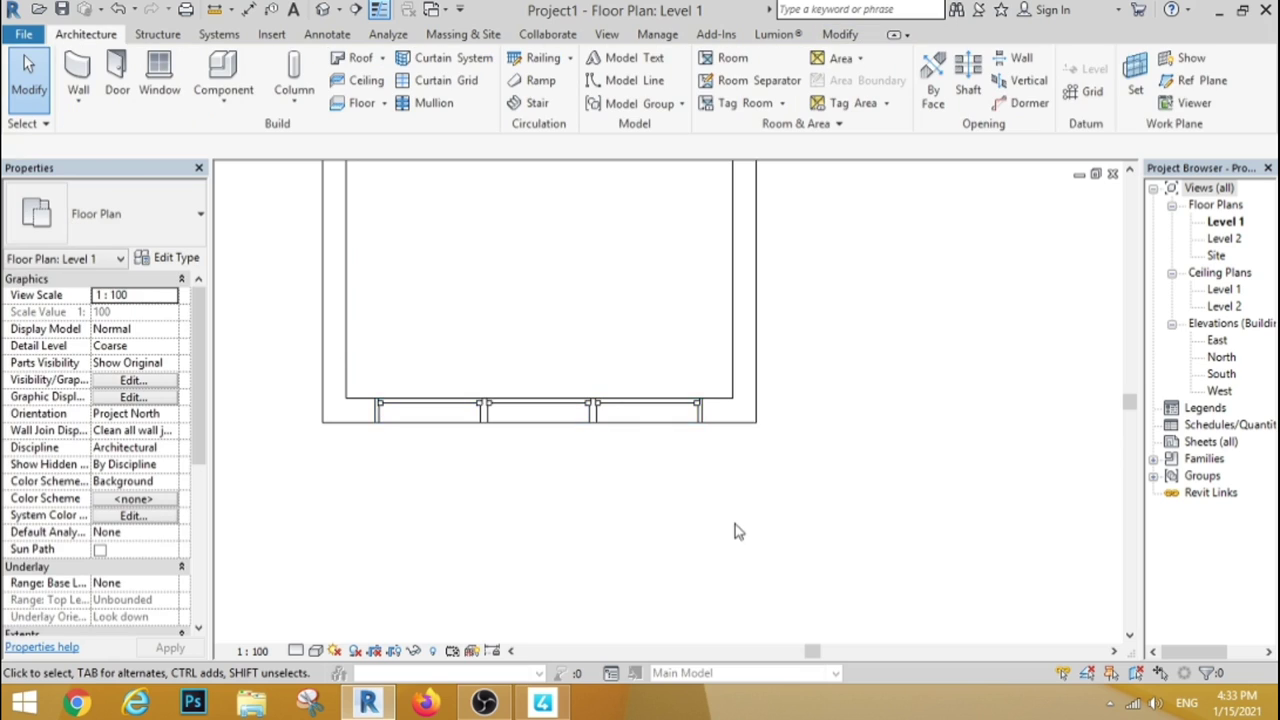
scroll(760, 380, down, 3)
scroll(685, 377, up, 2)
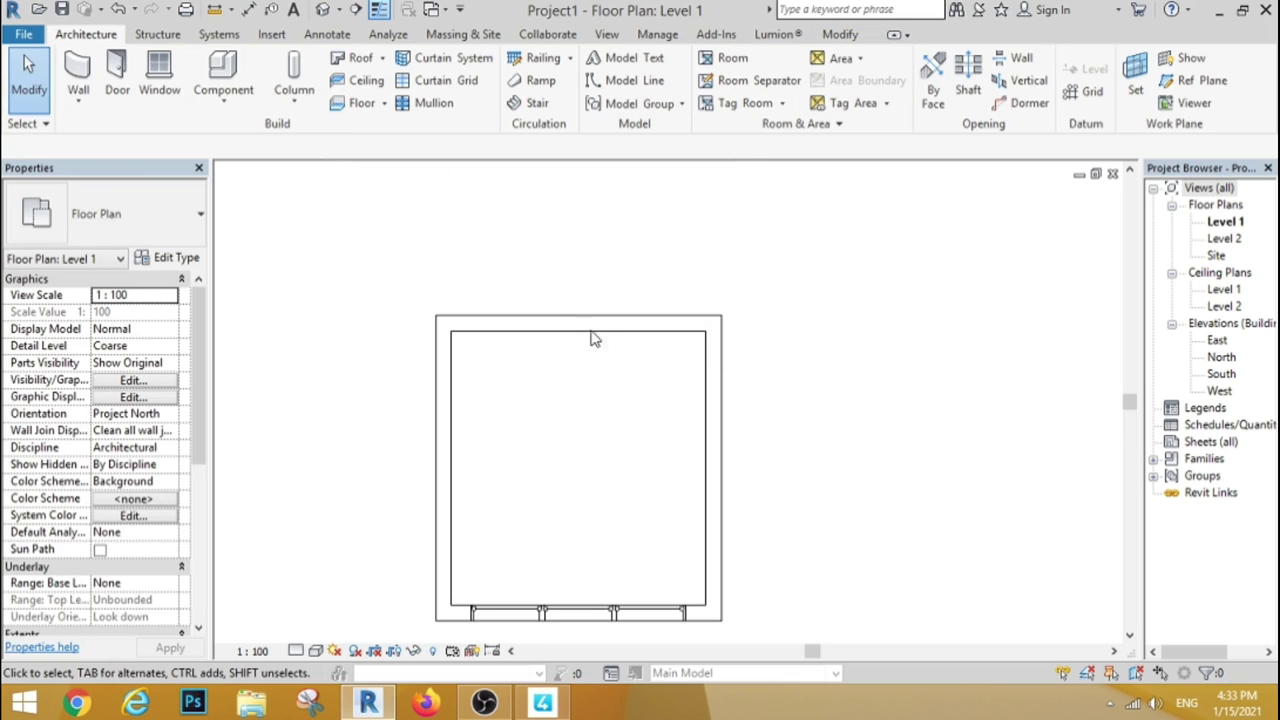
scroll(592, 338, down, 2)
click(117, 78)
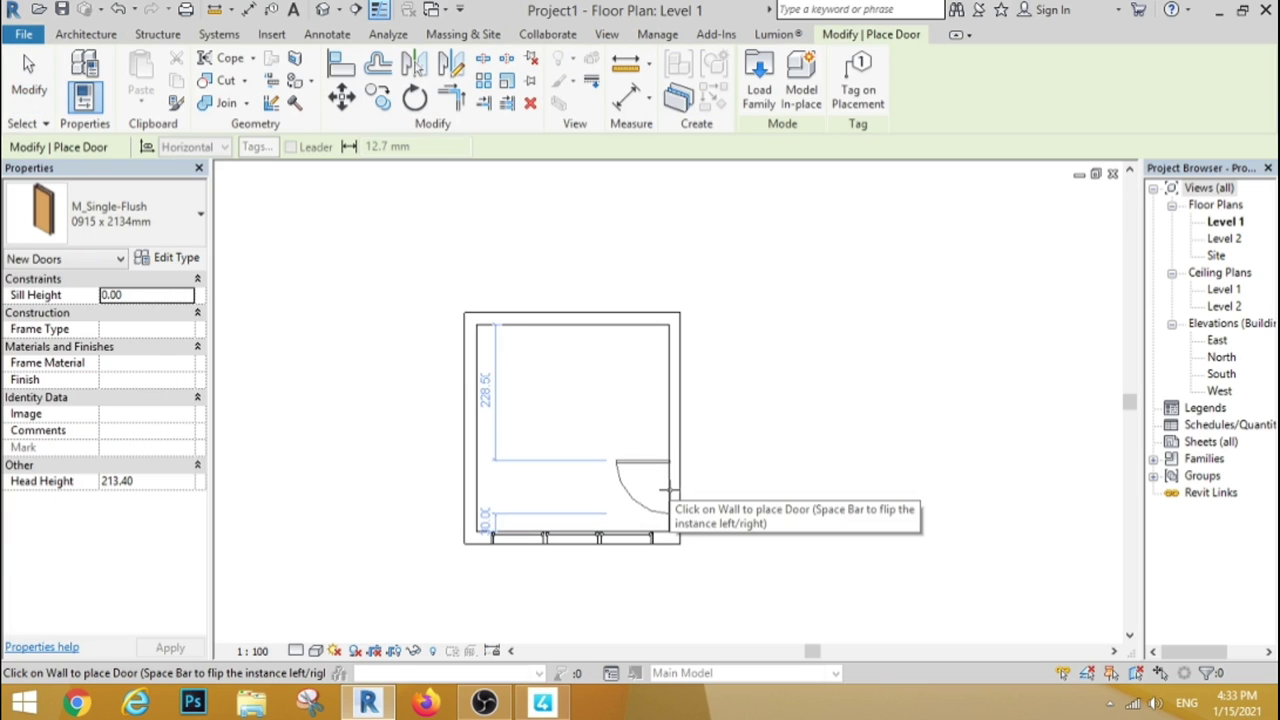
click(655, 468)
click(29, 80)
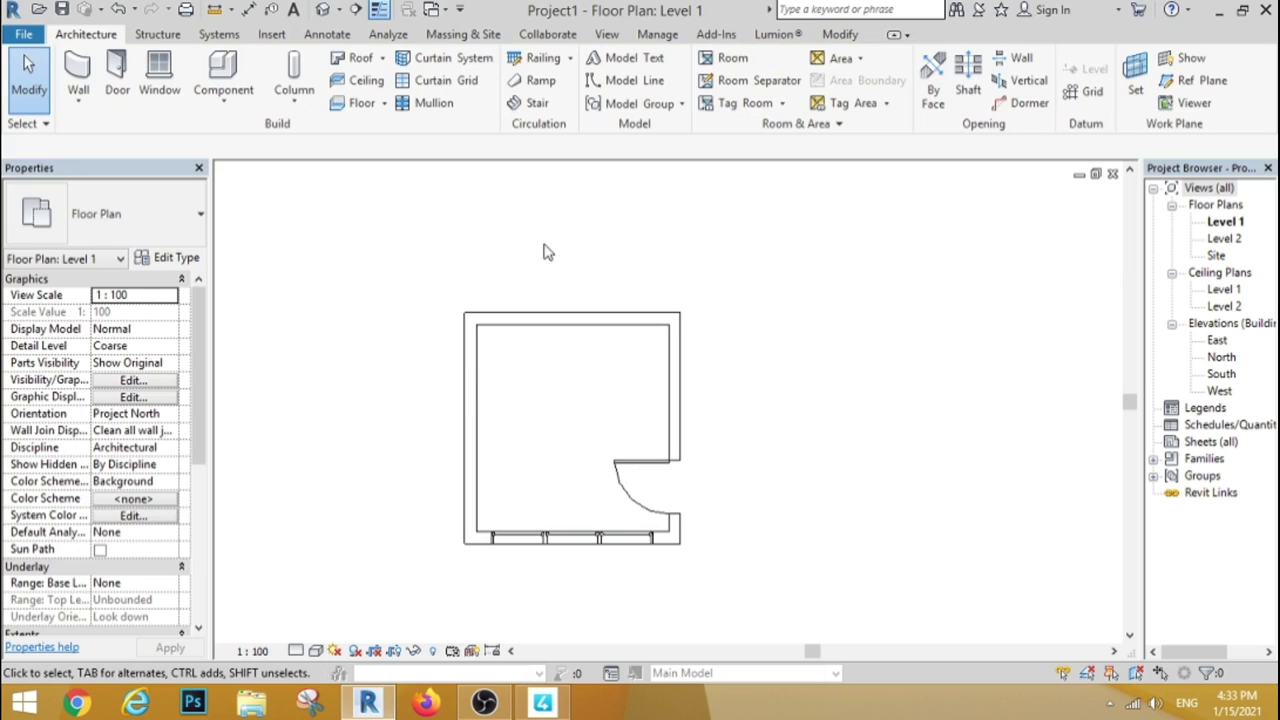
click(30, 34)
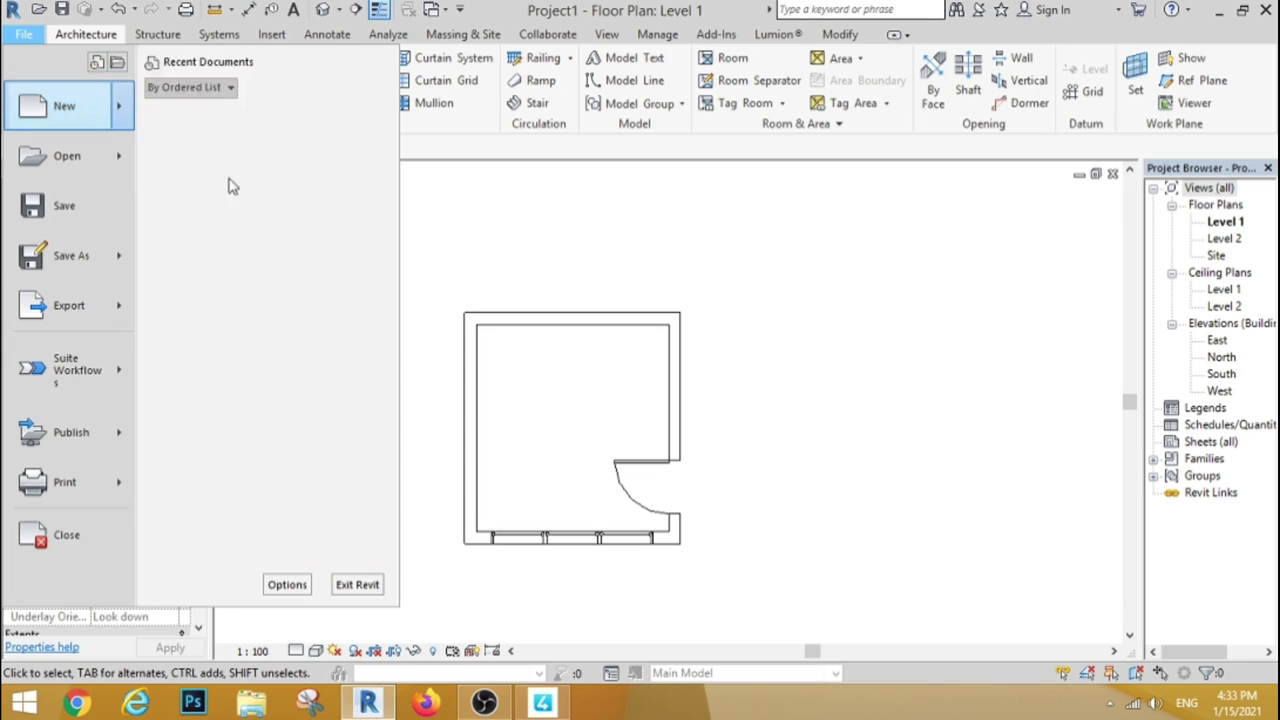
Create a new family from the English 'Metric Generic Model wall based' template
click(537, 242)
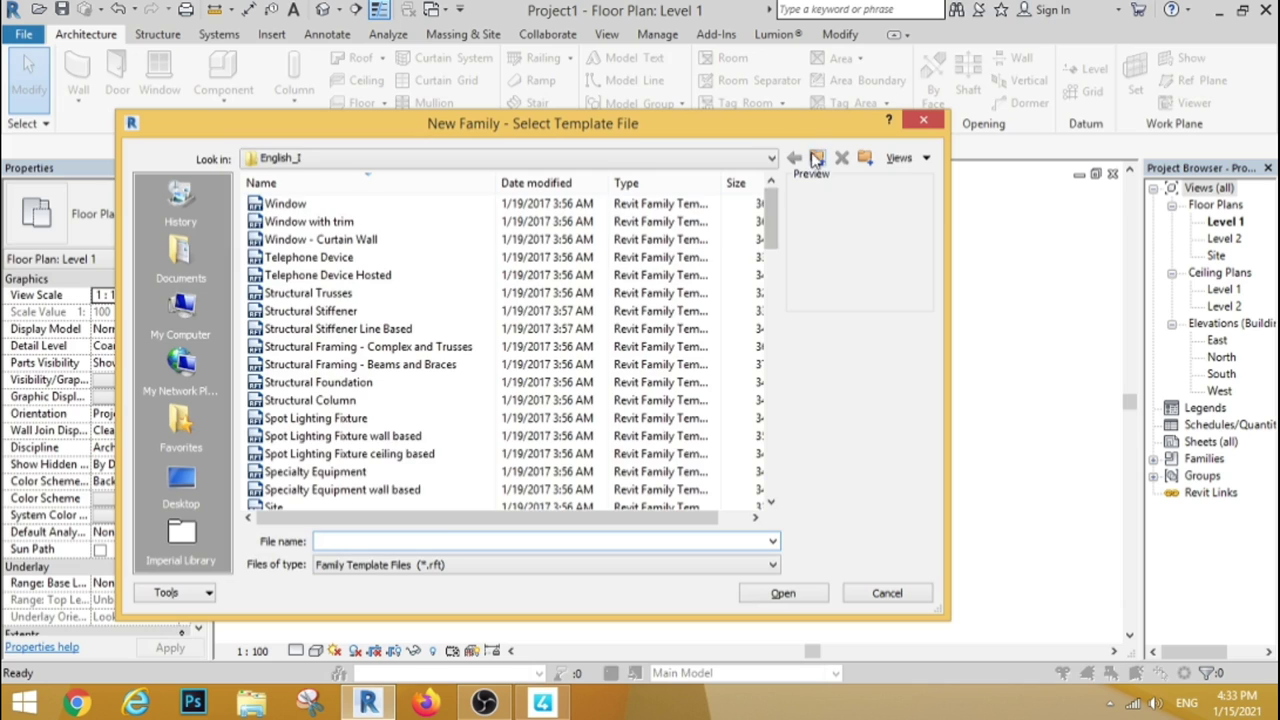
click(816, 158)
double_click(280, 400)
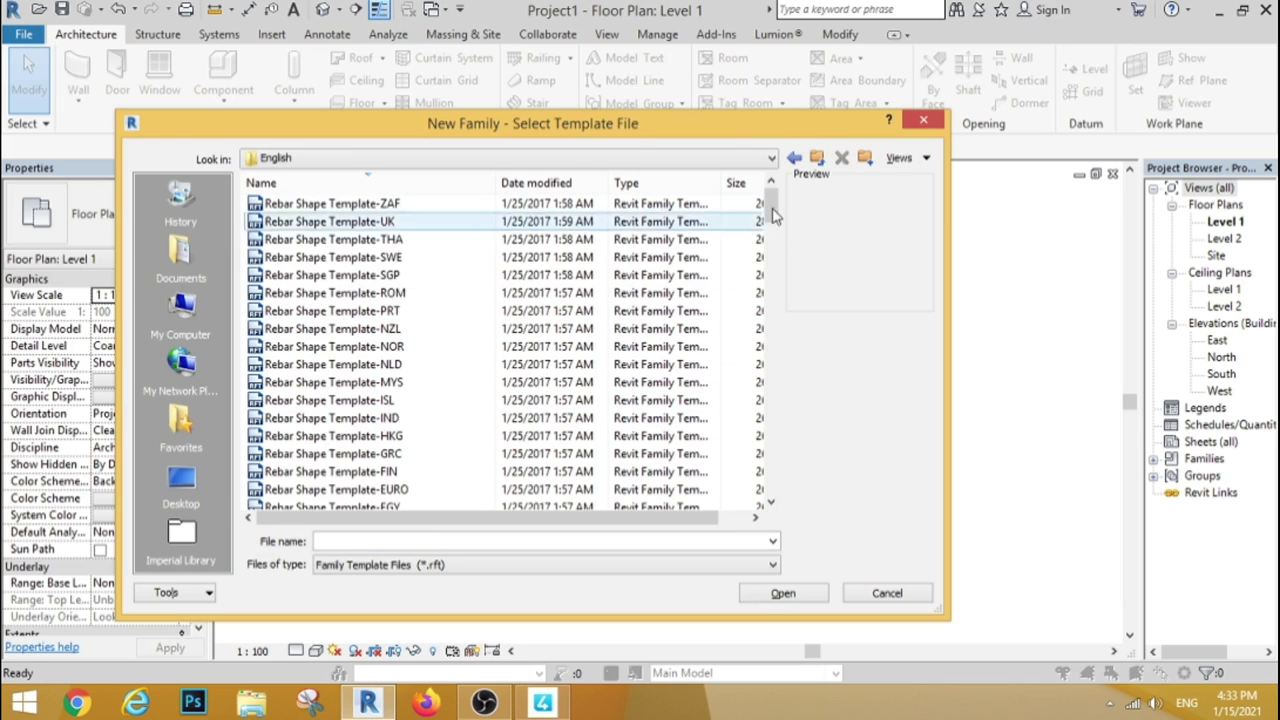
mouse_move(772, 210)
mouse_down()
mouse_move(782, 490)
mouse_move(780, 432)
mouse_up()
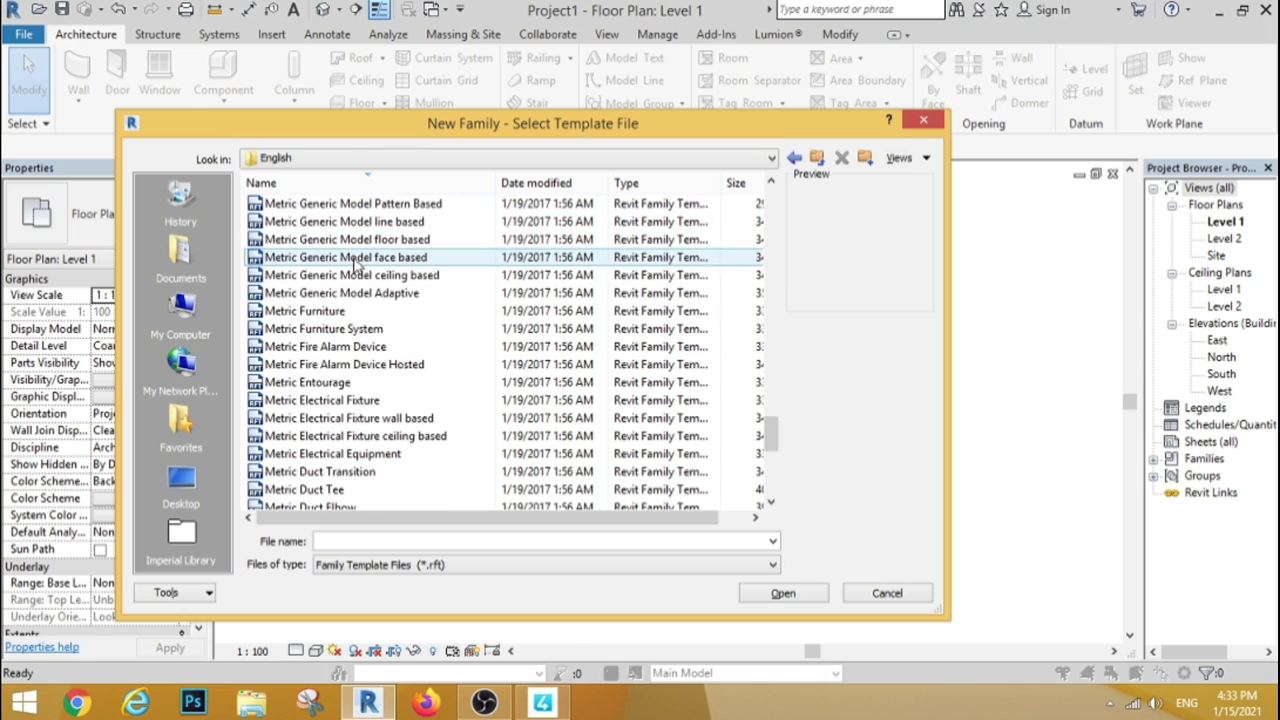
scroll(768, 428, up, 2)
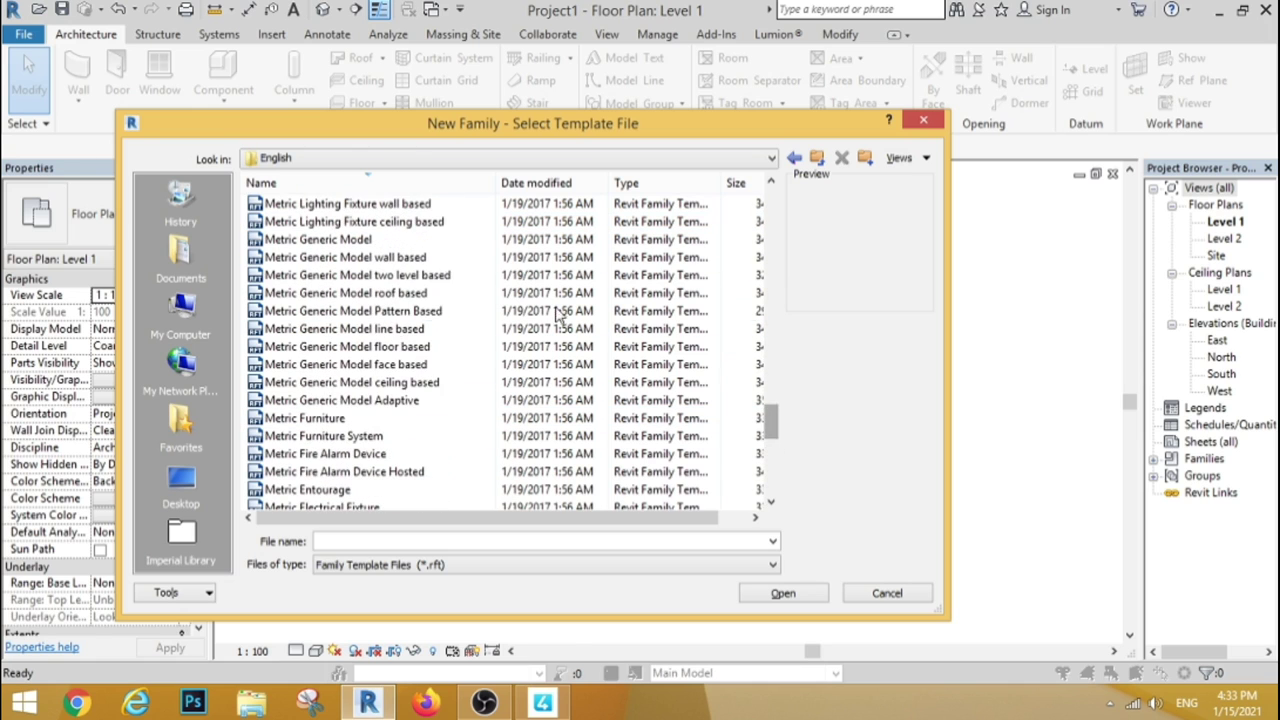
click(428, 257)
click(779, 592)
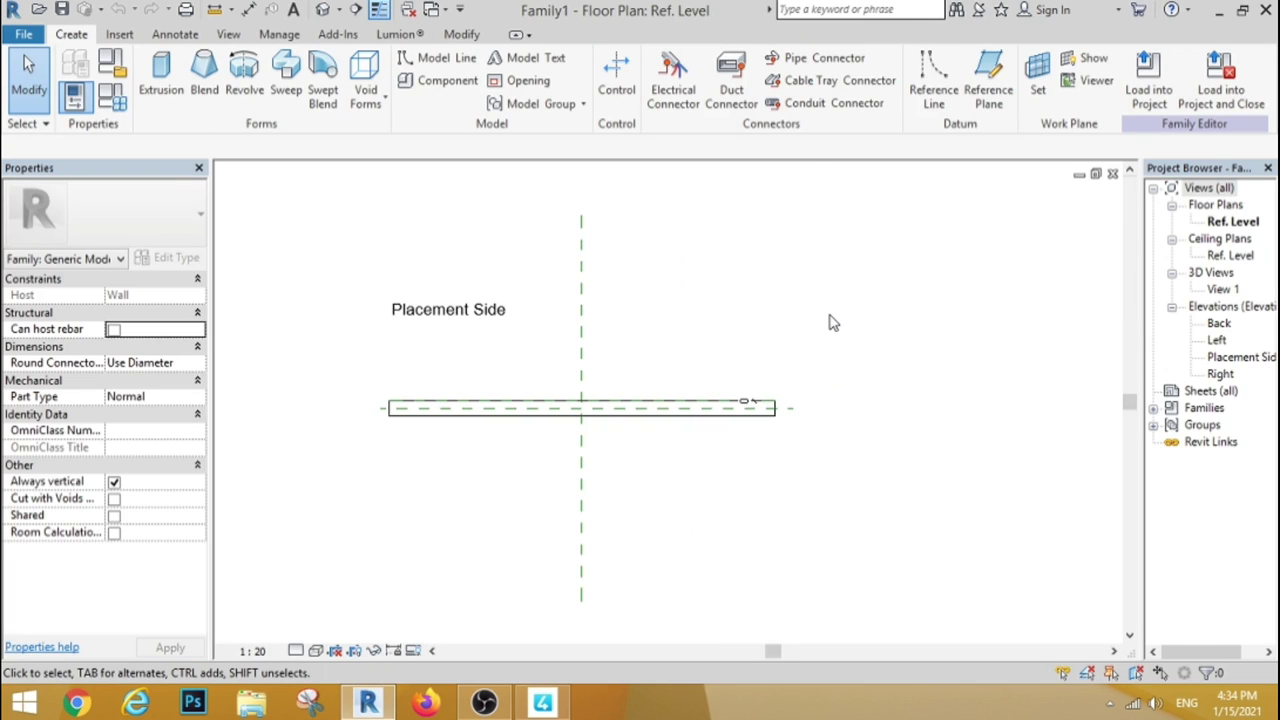
Switch Family1's length units to centimetres via UN, then briefly check the Back elevation
key(u)
key(n)
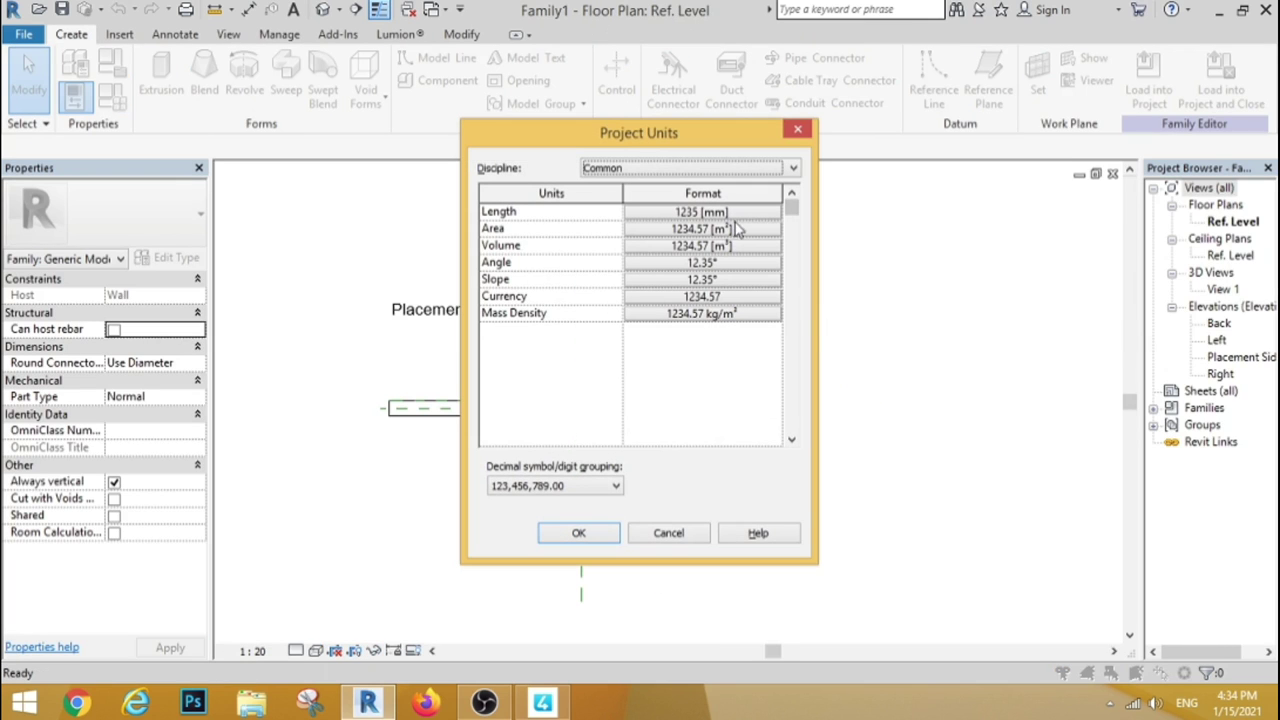
click(702, 212)
click(701, 245)
click(641, 348)
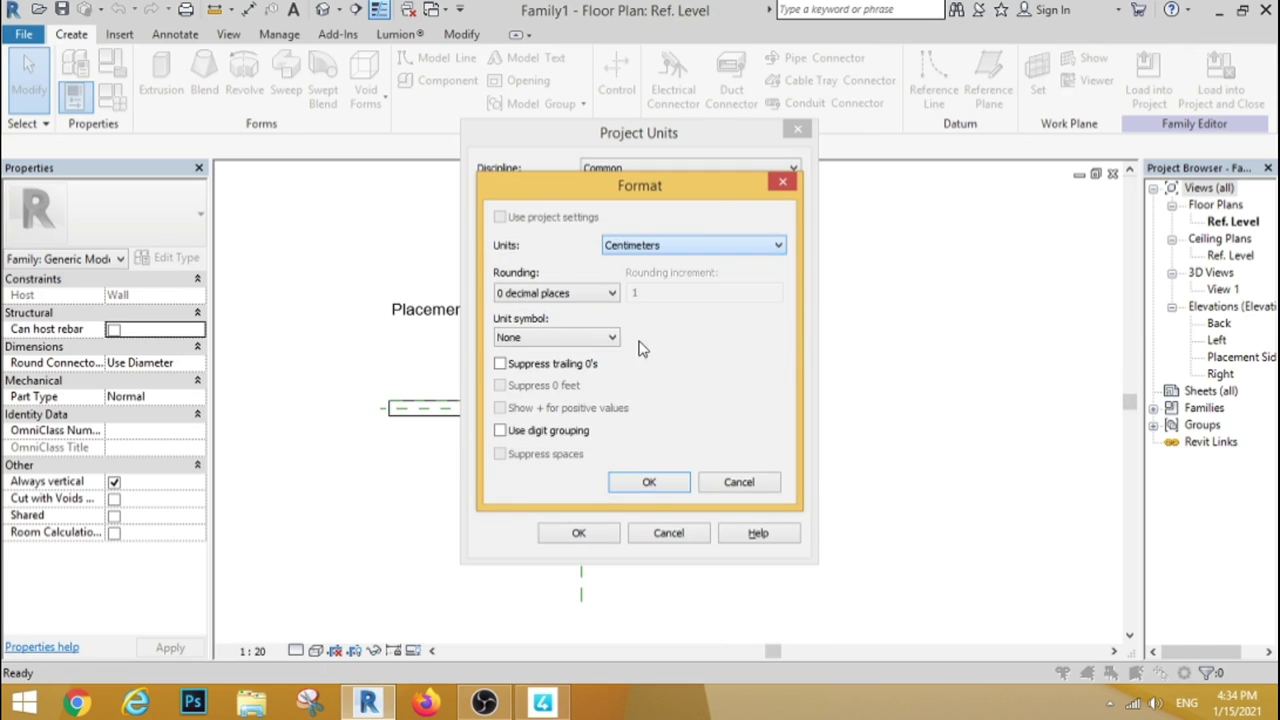
click(648, 482)
click(590, 532)
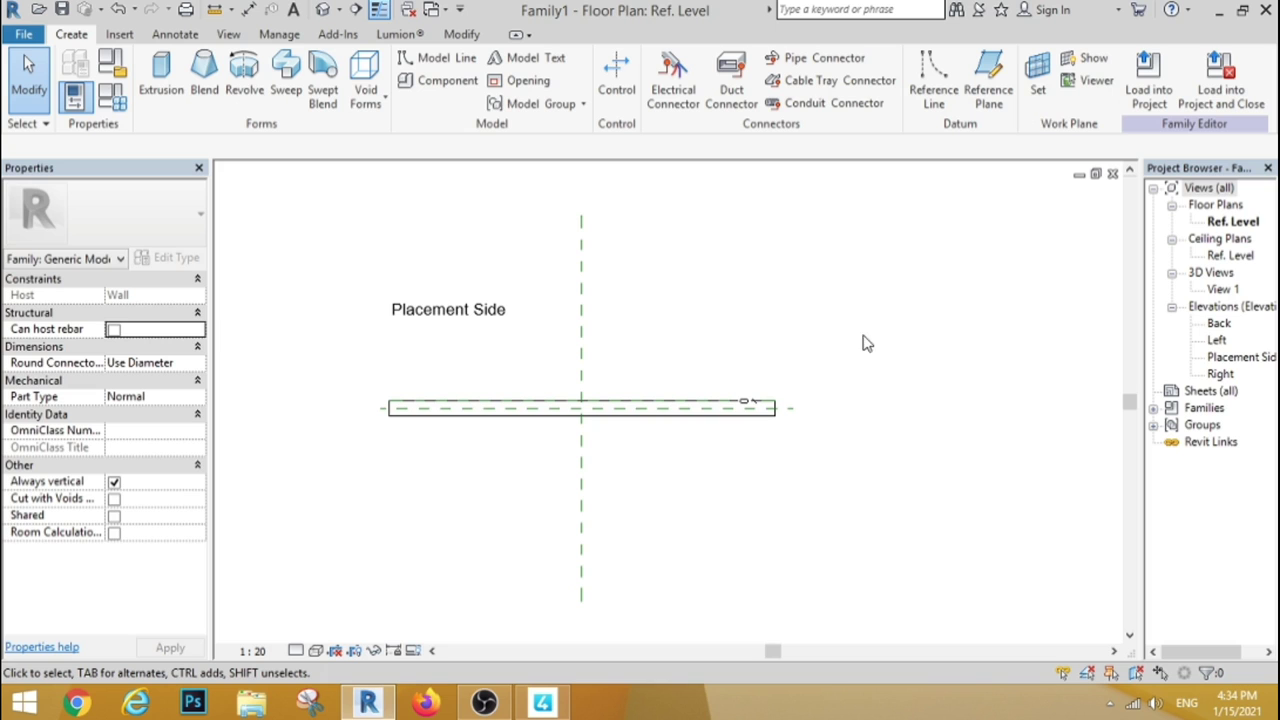
double_click(1216, 327)
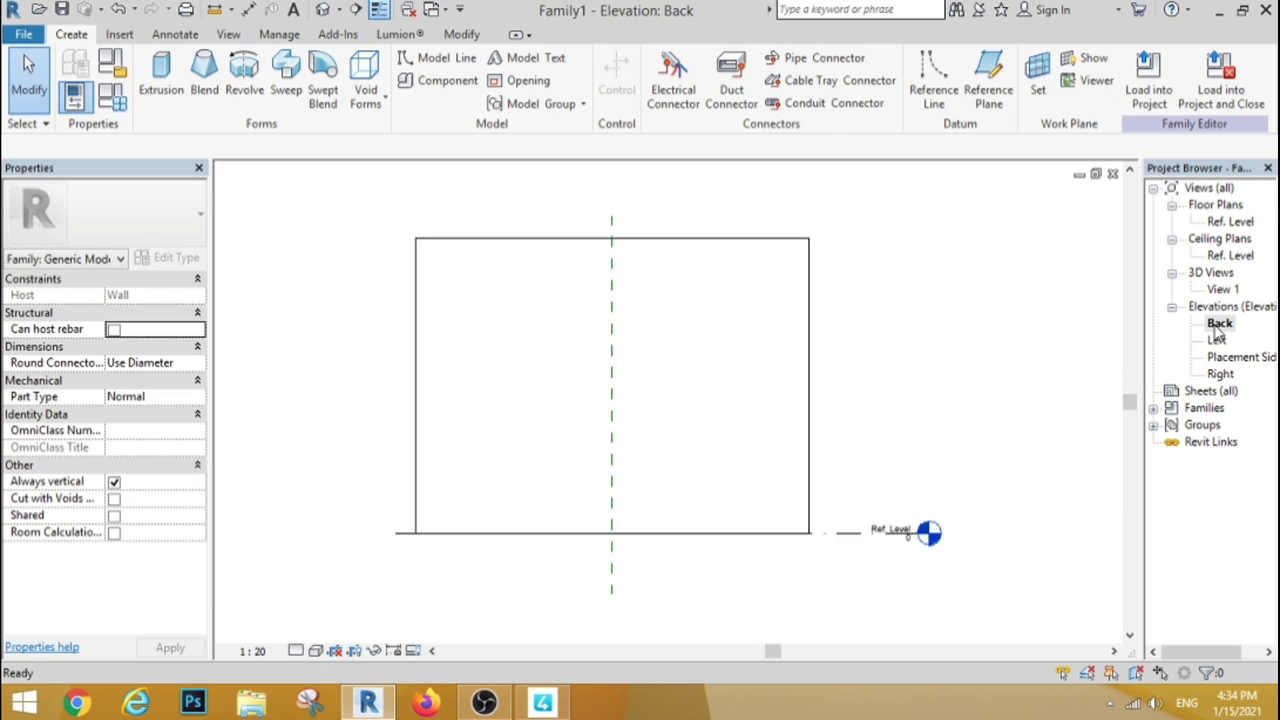
double_click(1222, 222)
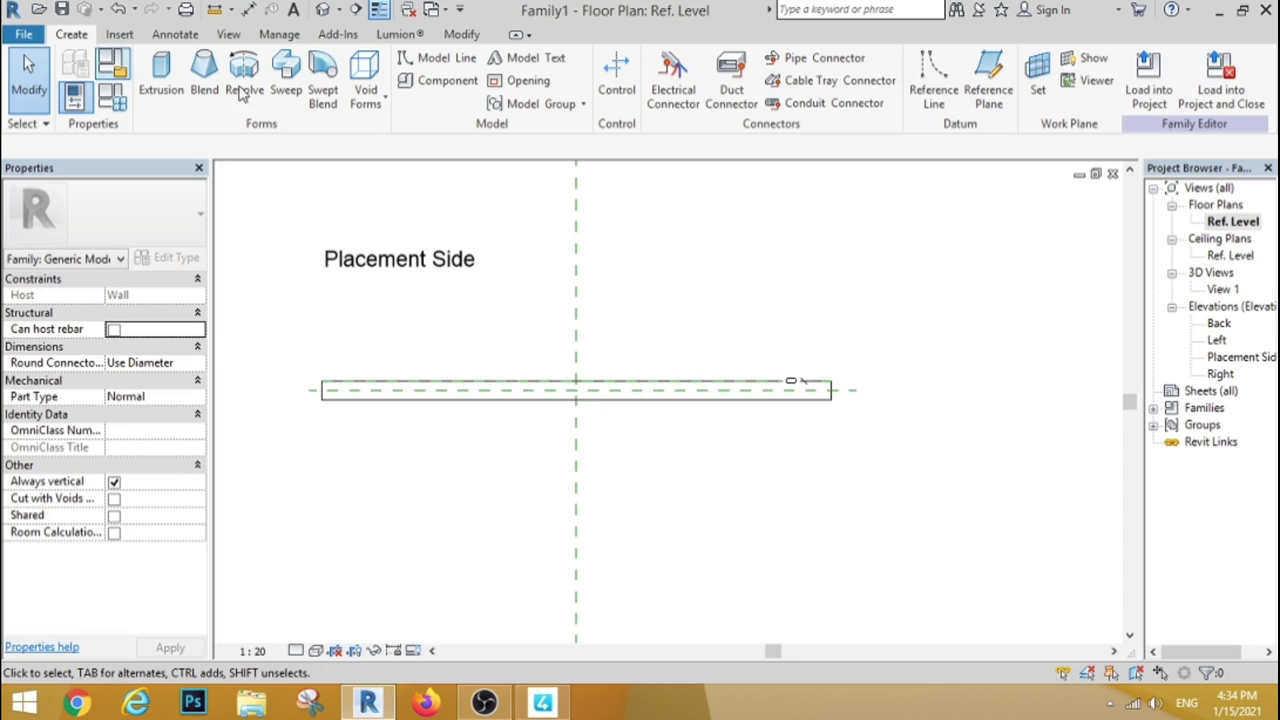
Draw three horizontal reference planes below the host wall in plan
click(988, 80)
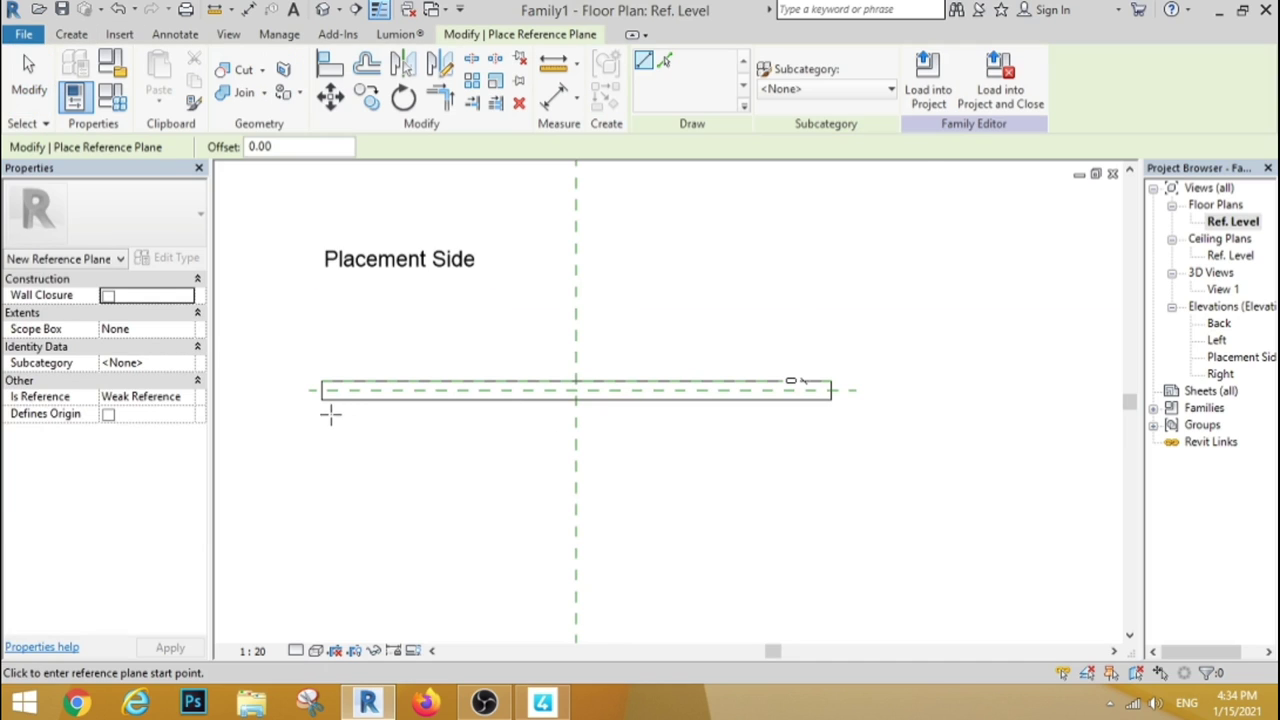
click(331, 415)
click(902, 414)
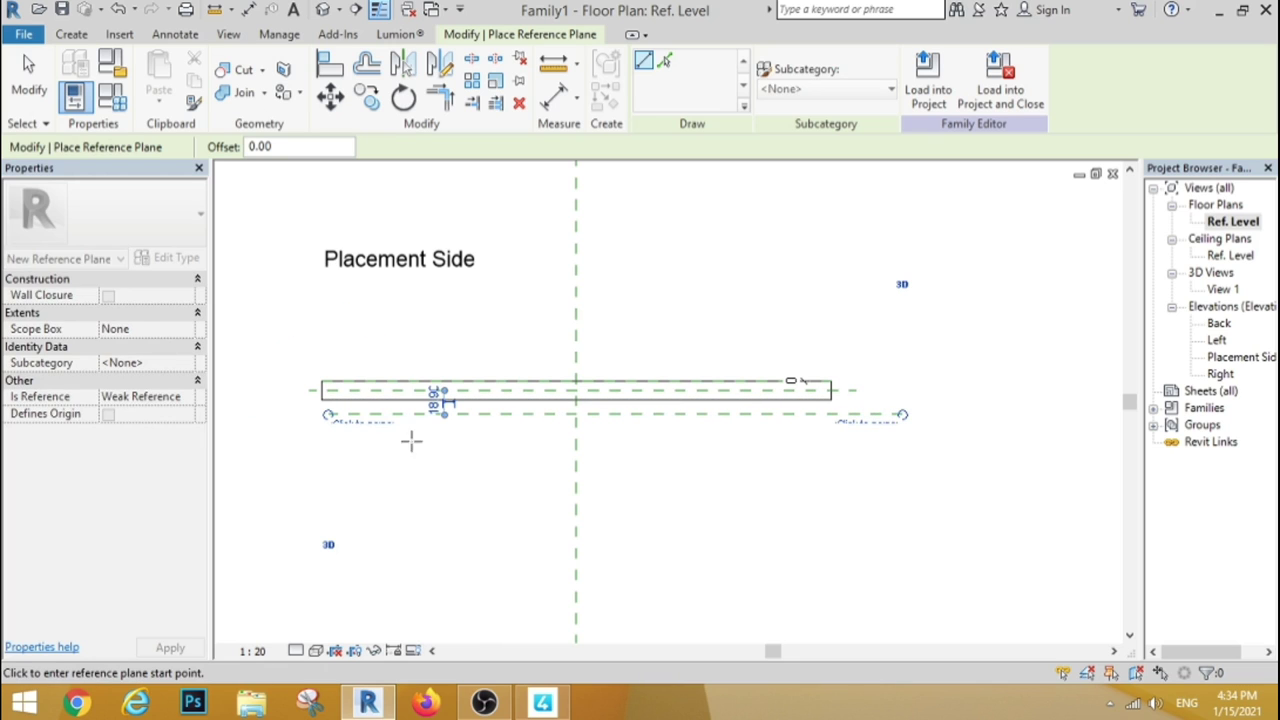
click(332, 446)
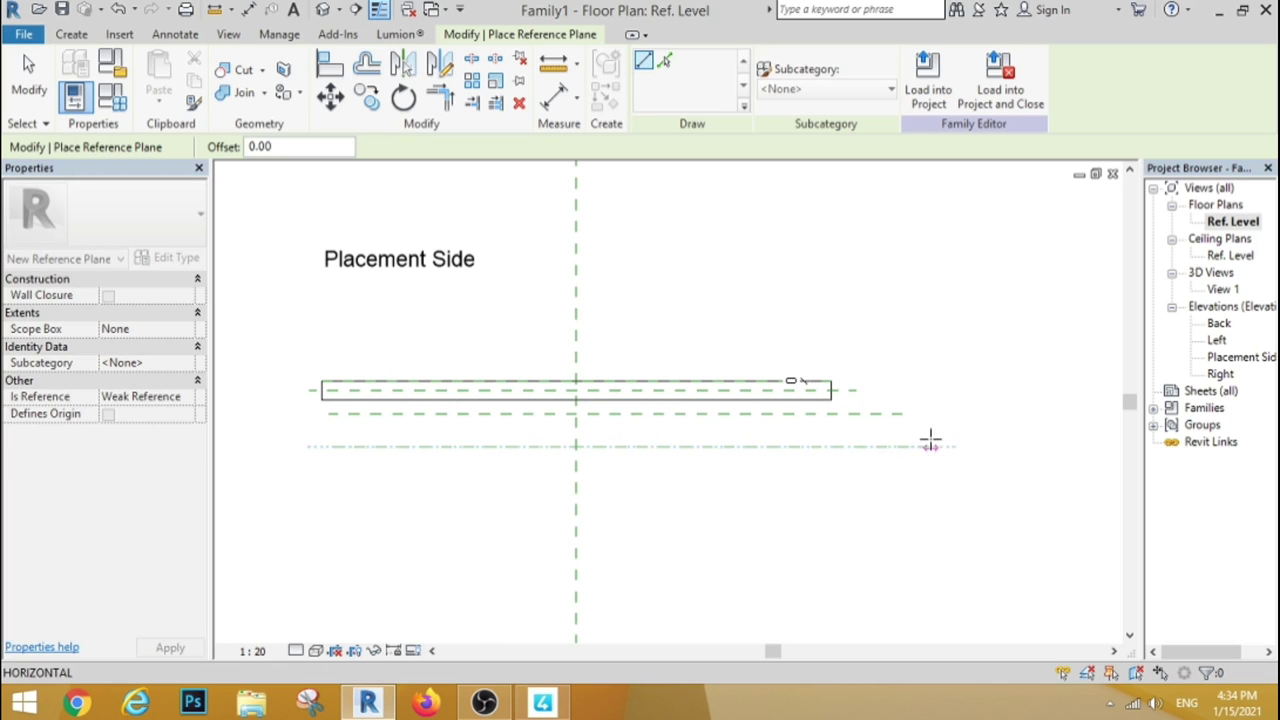
click(930, 442)
click(331, 492)
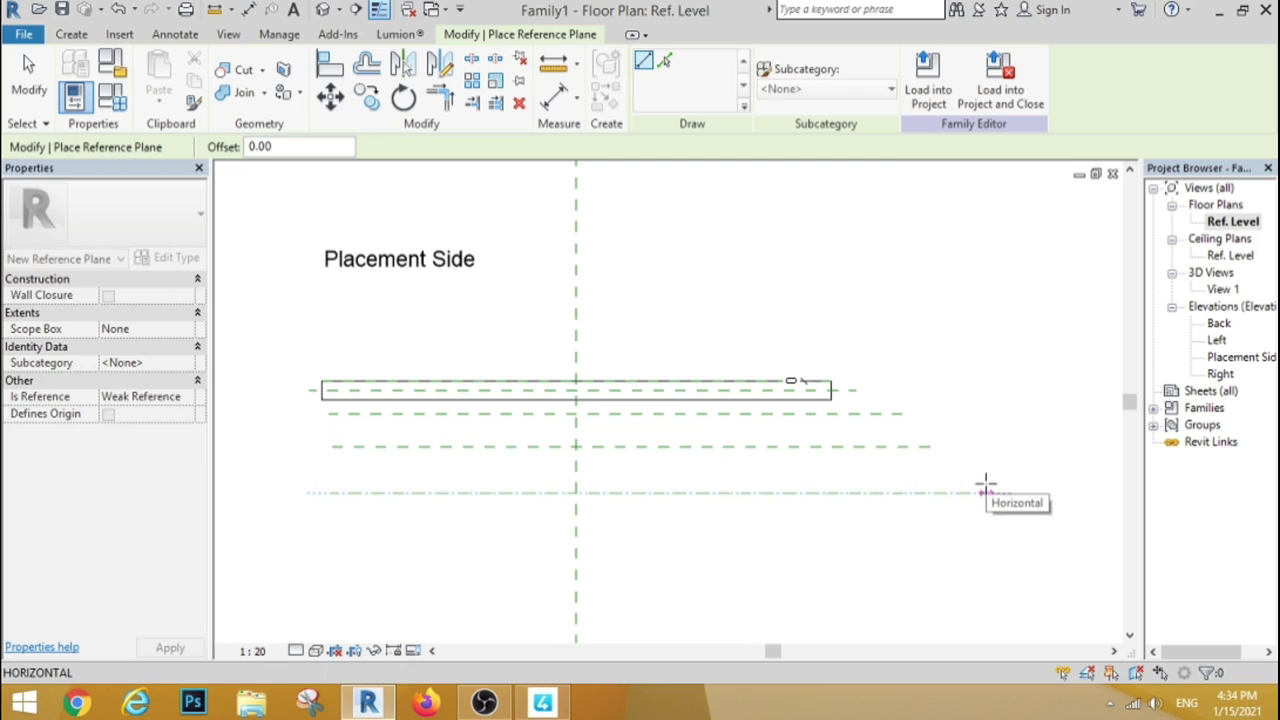
click(985, 488)
key(Escape)
key(Escape)
Set the first new reference plane 12 cm from the wall
scroll(412, 402, up, 3)
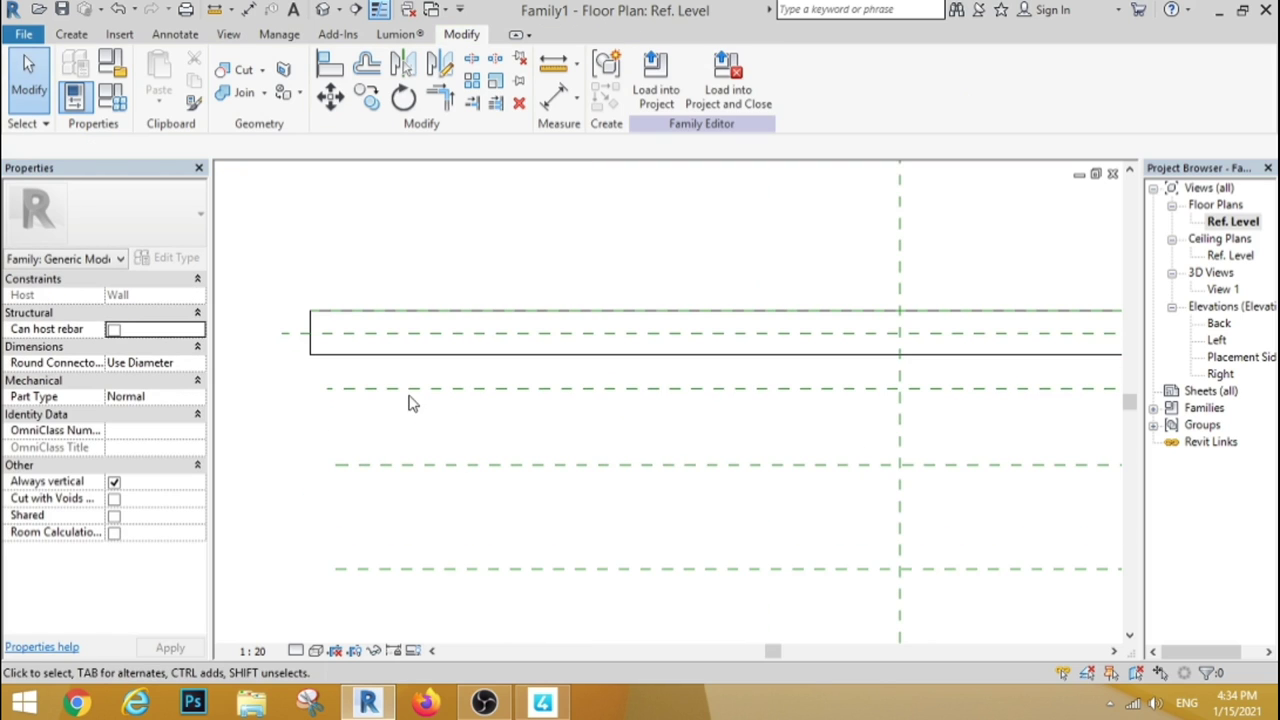
click(420, 390)
click(586, 352)
text(12)
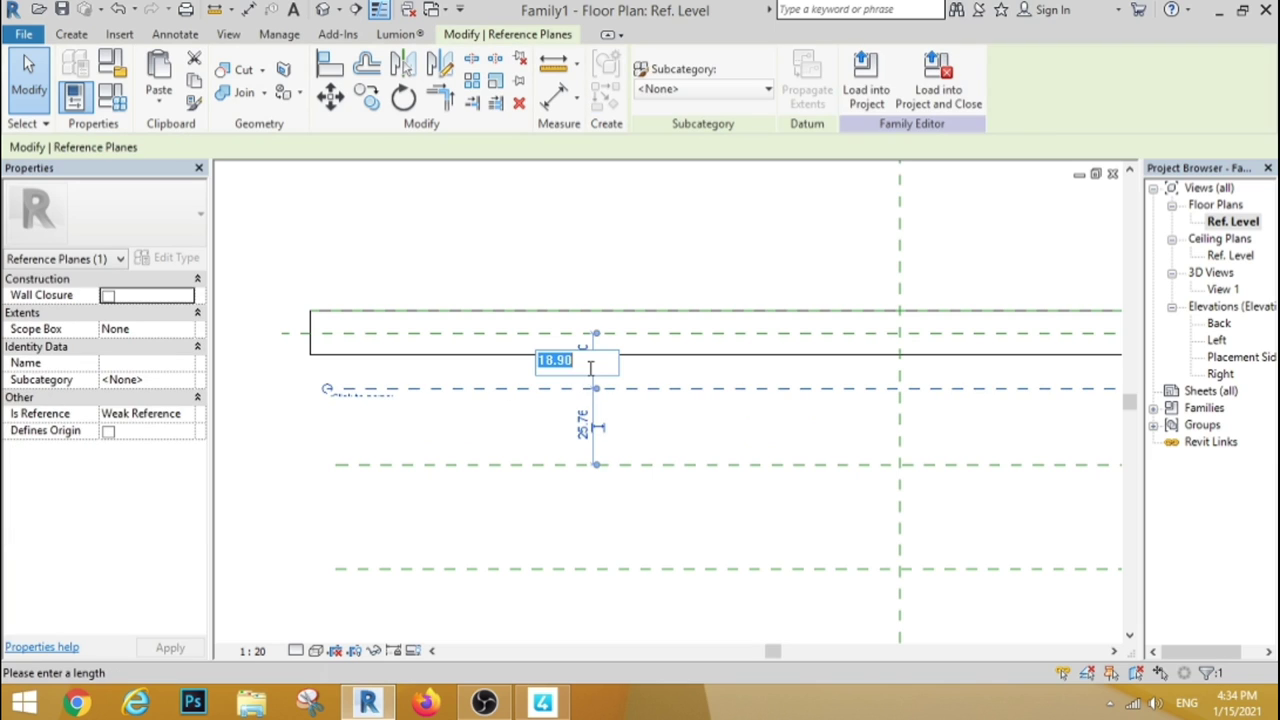
key(Return)
click(502, 430)
Space the middle and bottom reference planes 15 cm apart from the plane above each
click(524, 465)
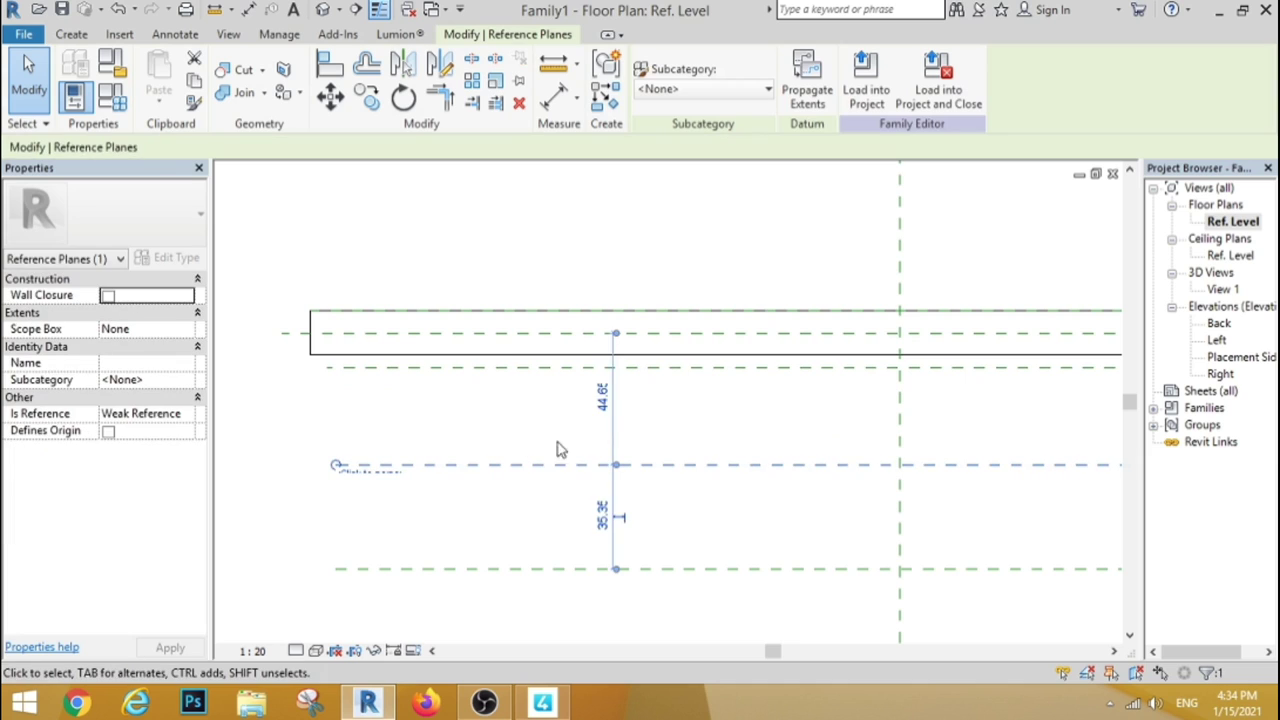
drag(616, 340, 632, 386)
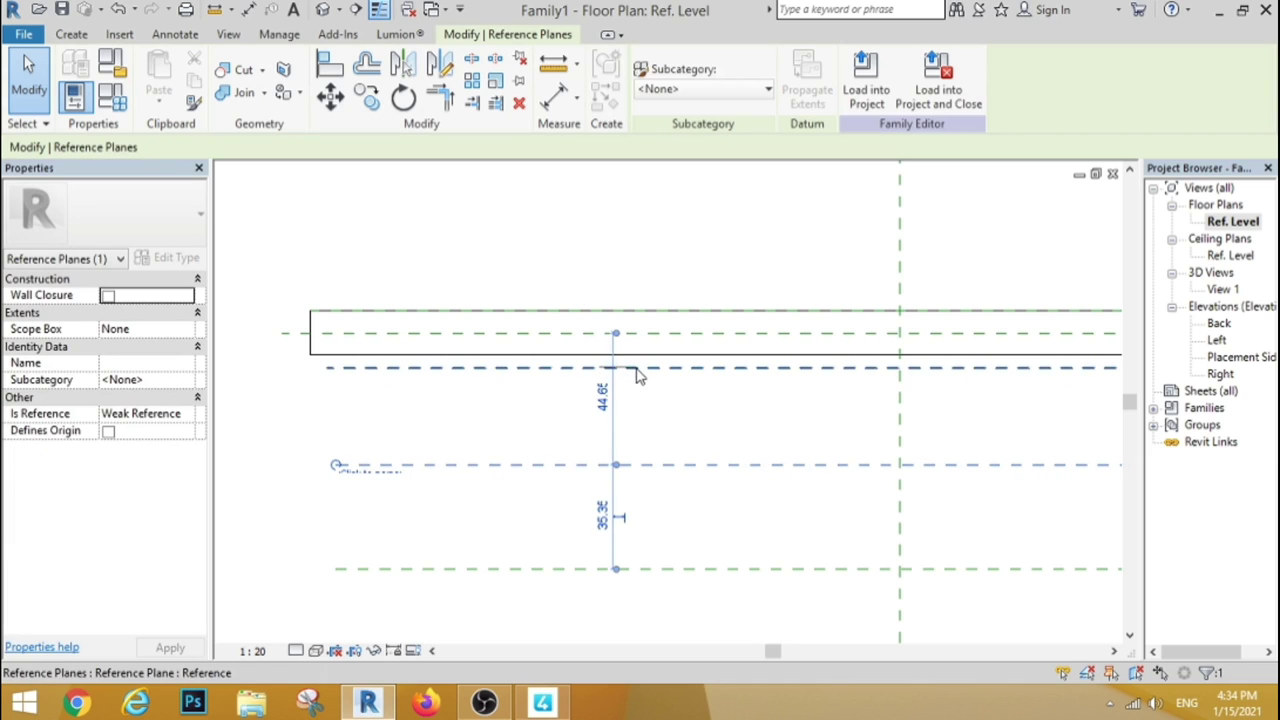
click(603, 413)
text(15)
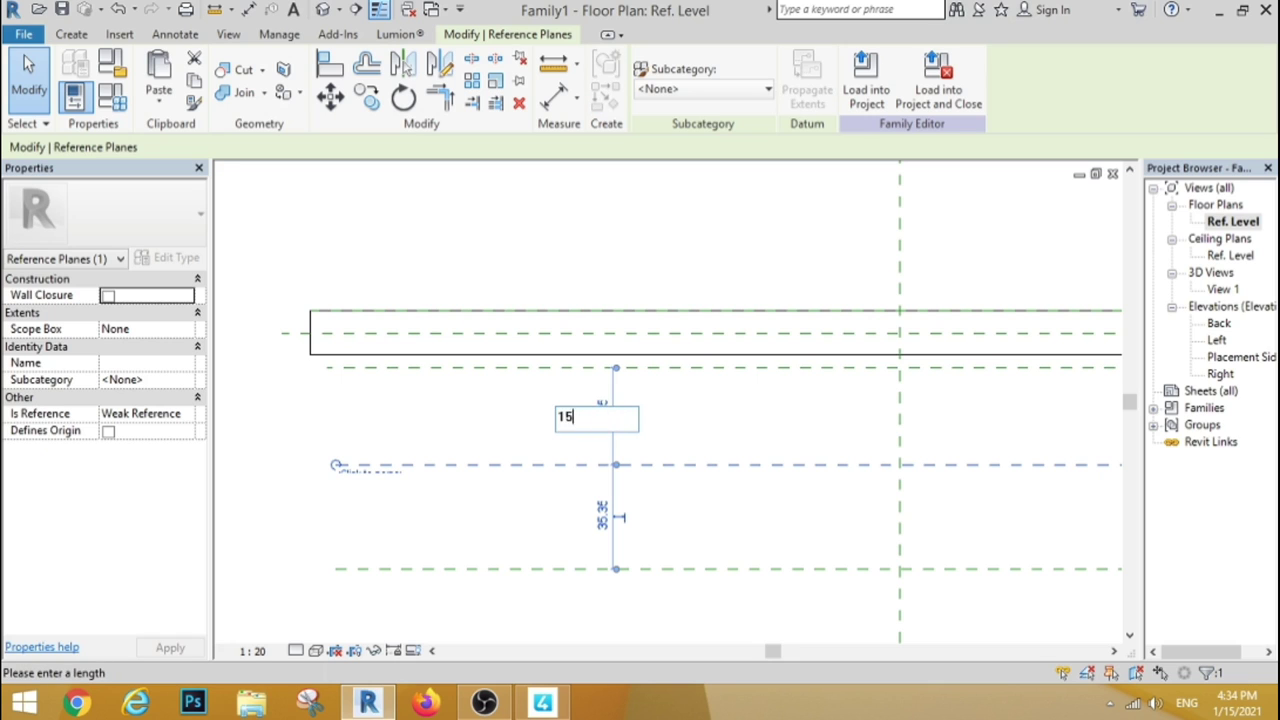
key(Return)
click(720, 530)
click(670, 570)
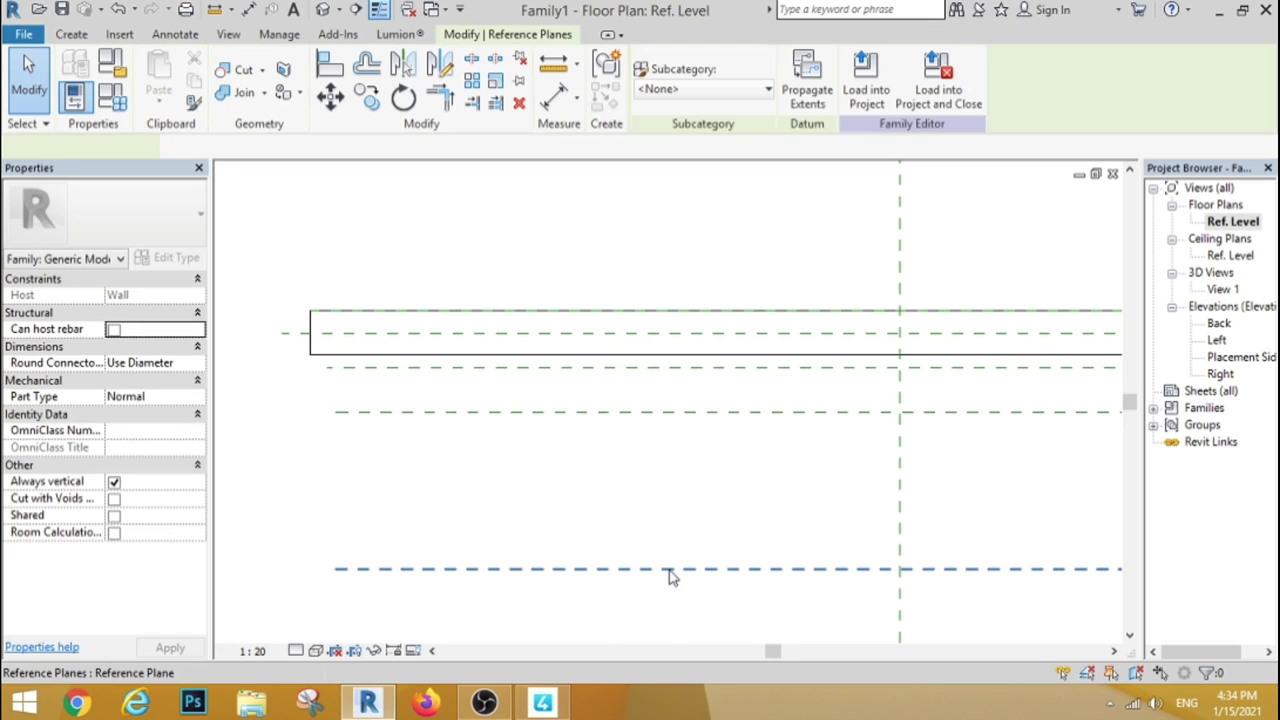
drag(642, 334, 658, 413)
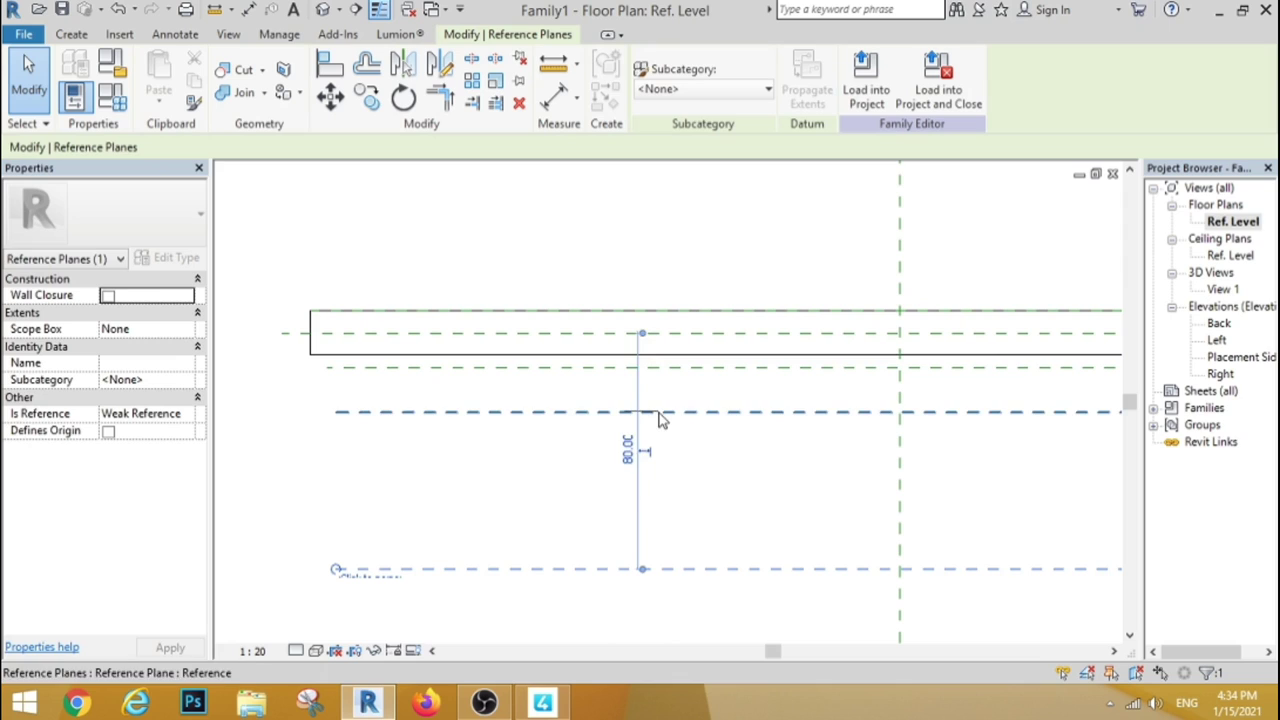
click(628, 490)
text(15)
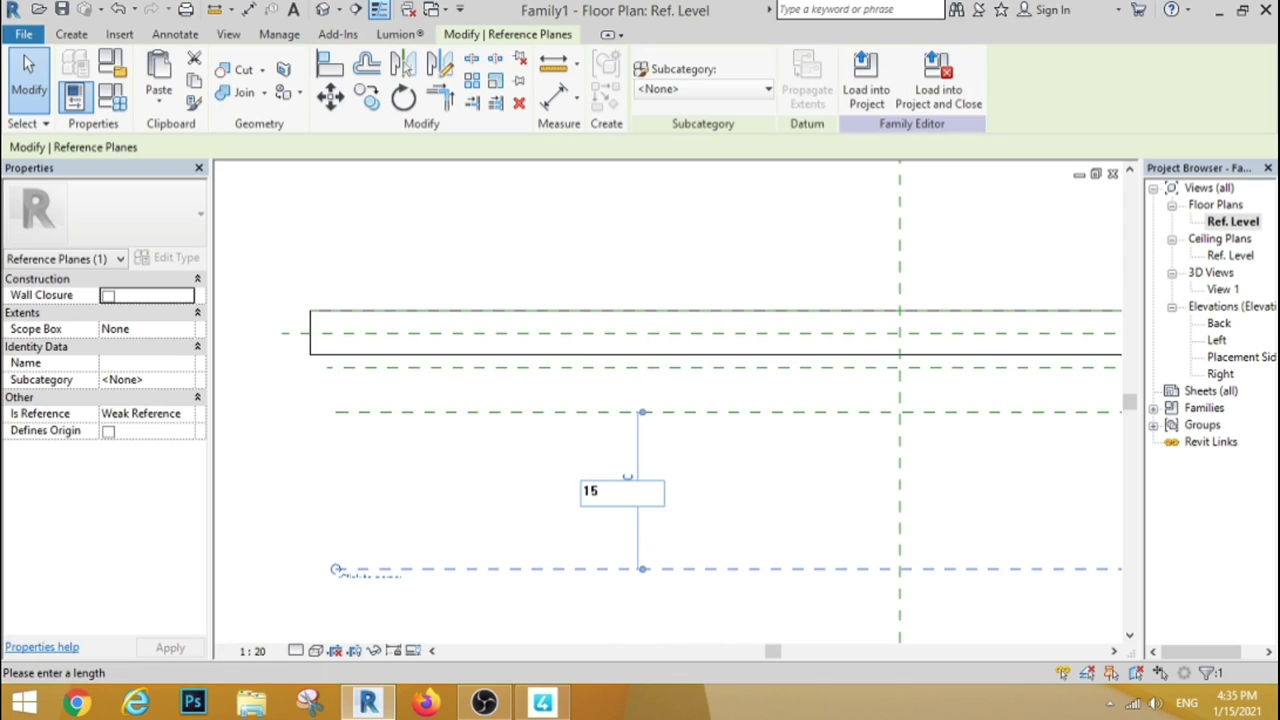
key(Return)
key(Escape)
scroll(500, 434, down, 3)
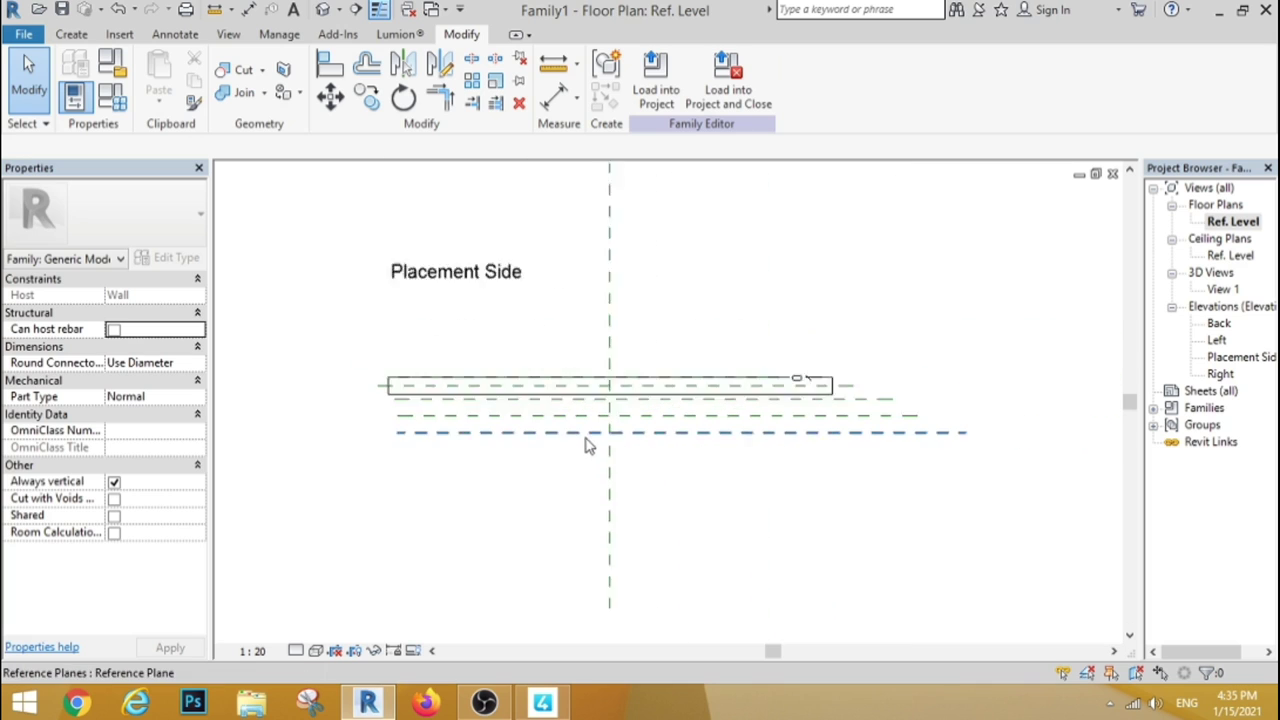
scroll(588, 447, up, 2)
In the Back elevation, add a horizontal reference plane 180 cm above the base
double_click(1219, 324)
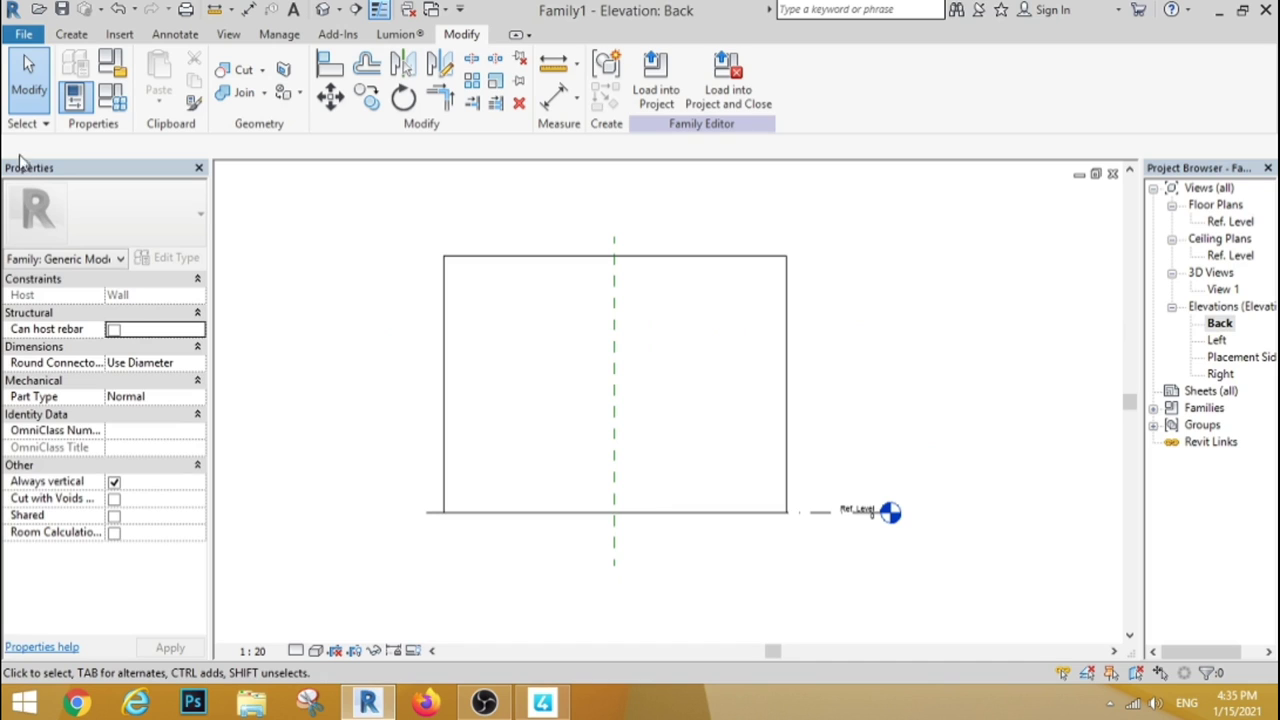
click(71, 34)
click(988, 105)
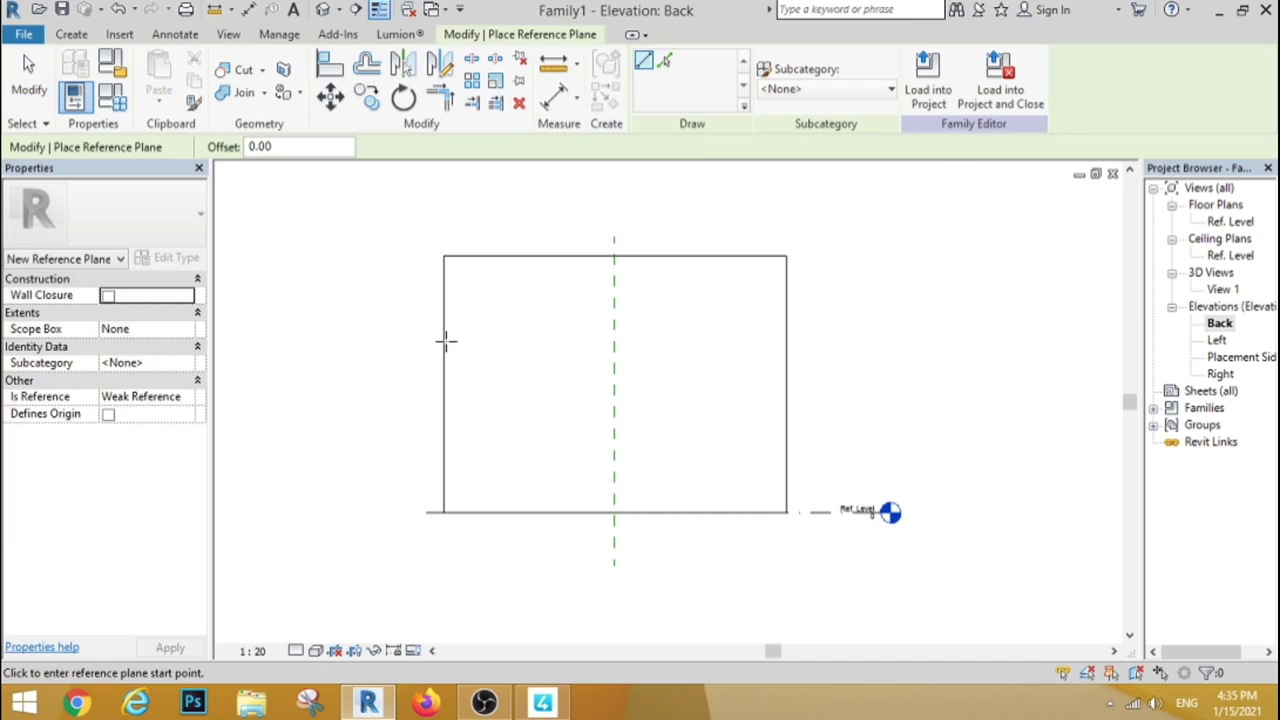
click(446, 341)
click(906, 341)
click(528, 418)
text(180)
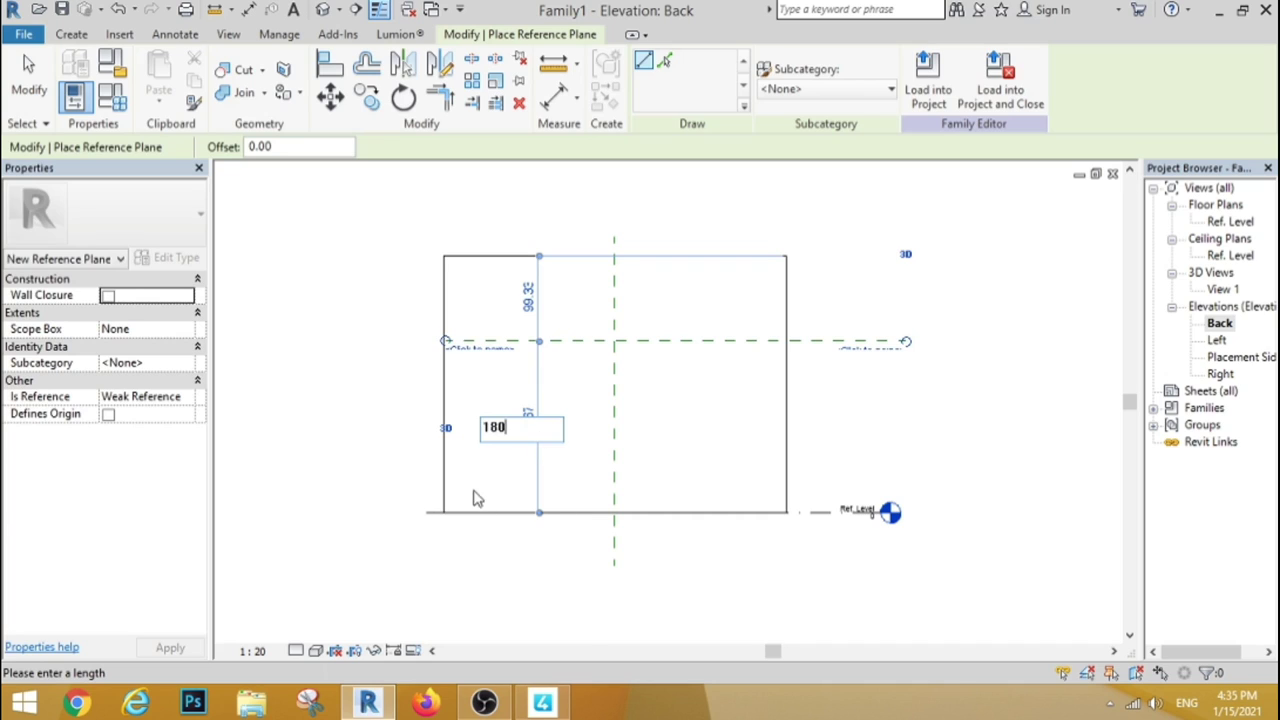
key(Return)
Add a horizontal reference plane 5 cm above the base
click(429, 497)
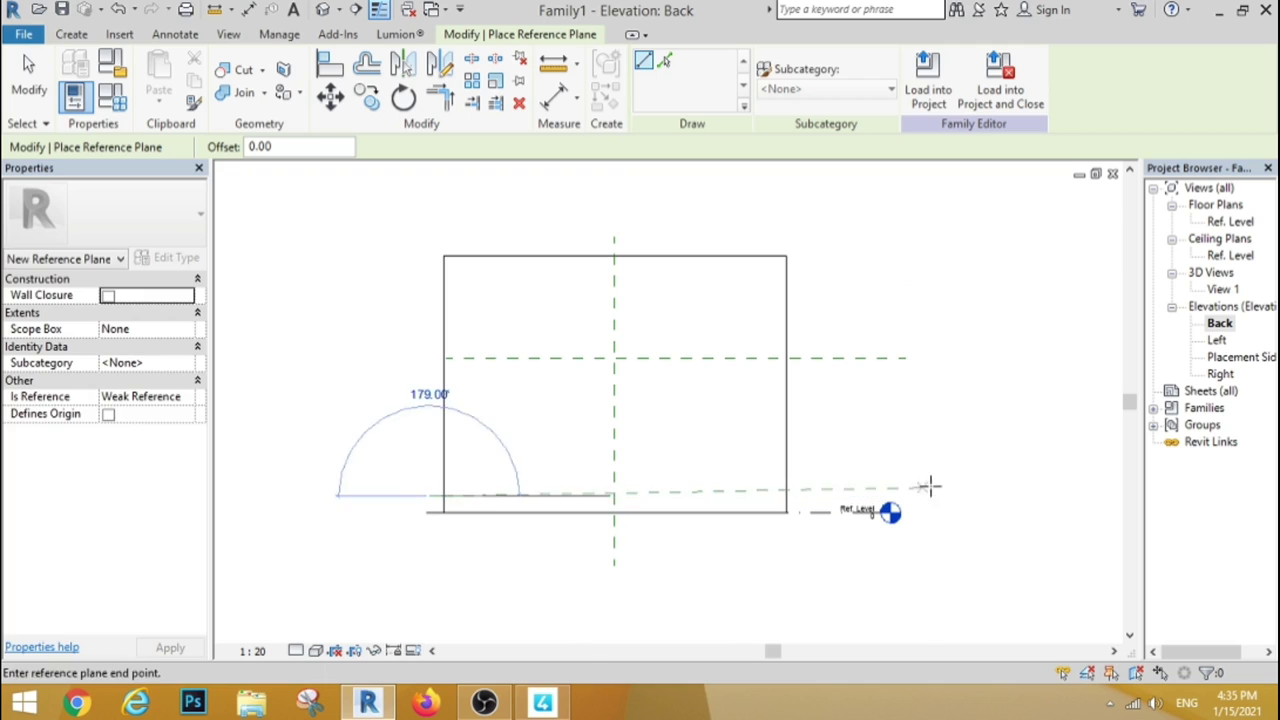
click(943, 494)
scroll(540, 500, up, 3)
click(529, 496)
text(5)
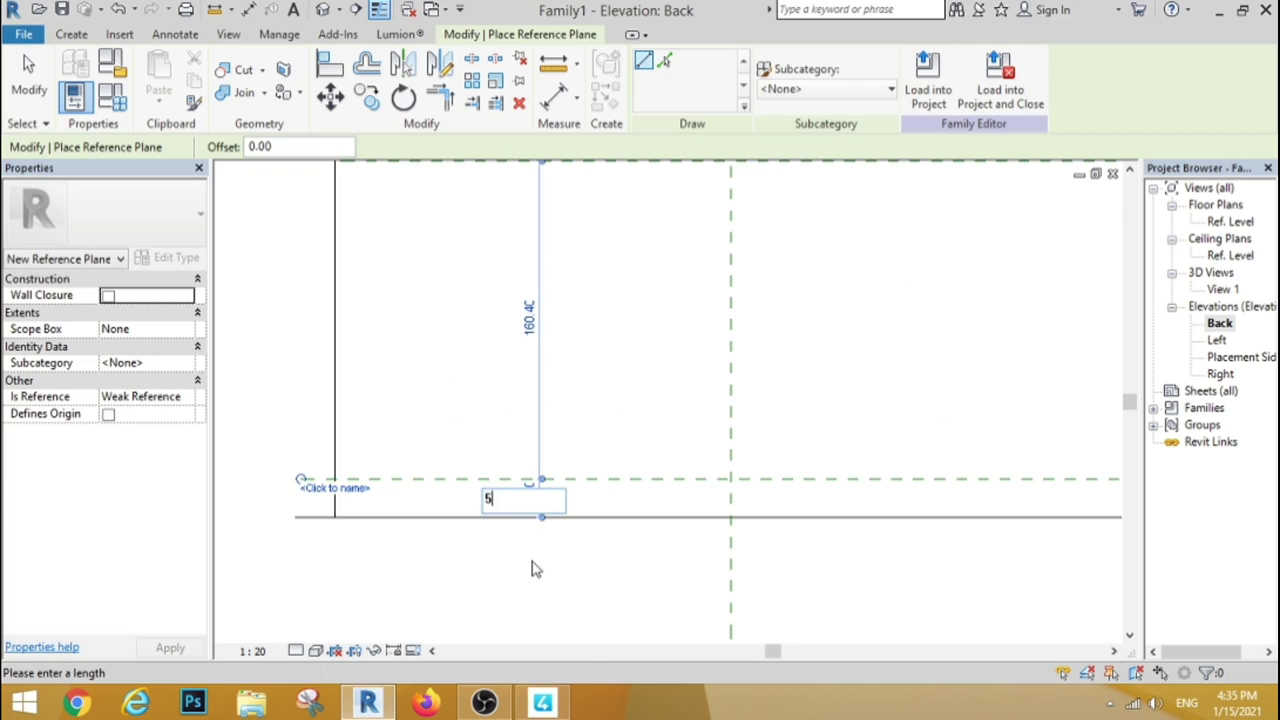
key(Return)
scroll(508, 513, down, 2)
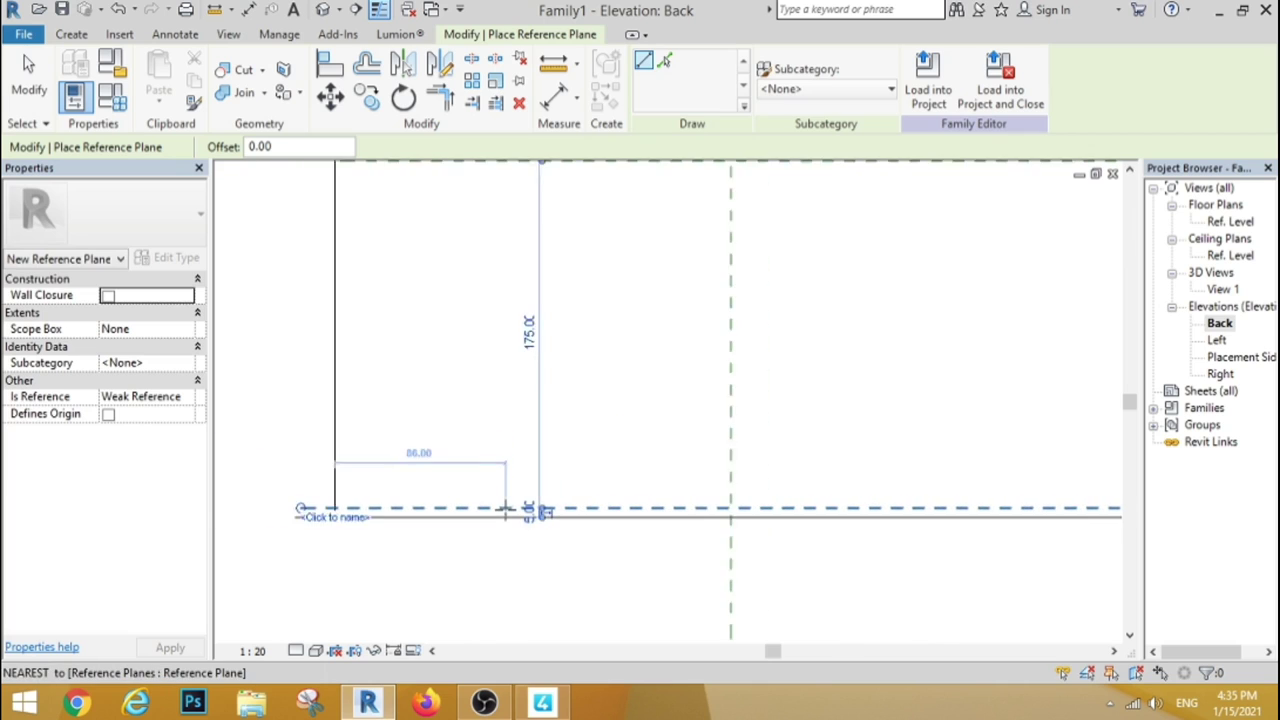
Add a horizontal reference plane 32 cm above the lowest plane
click(362, 432)
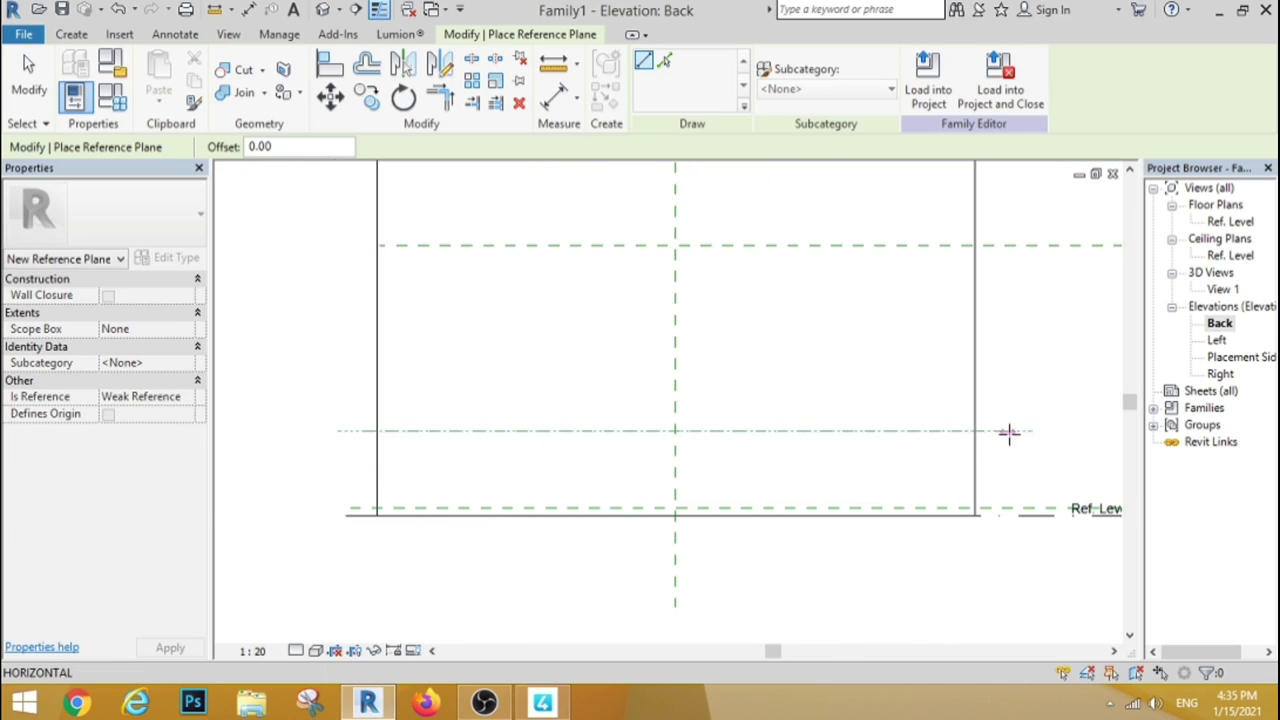
click(1009, 432)
click(487, 466)
text(32)
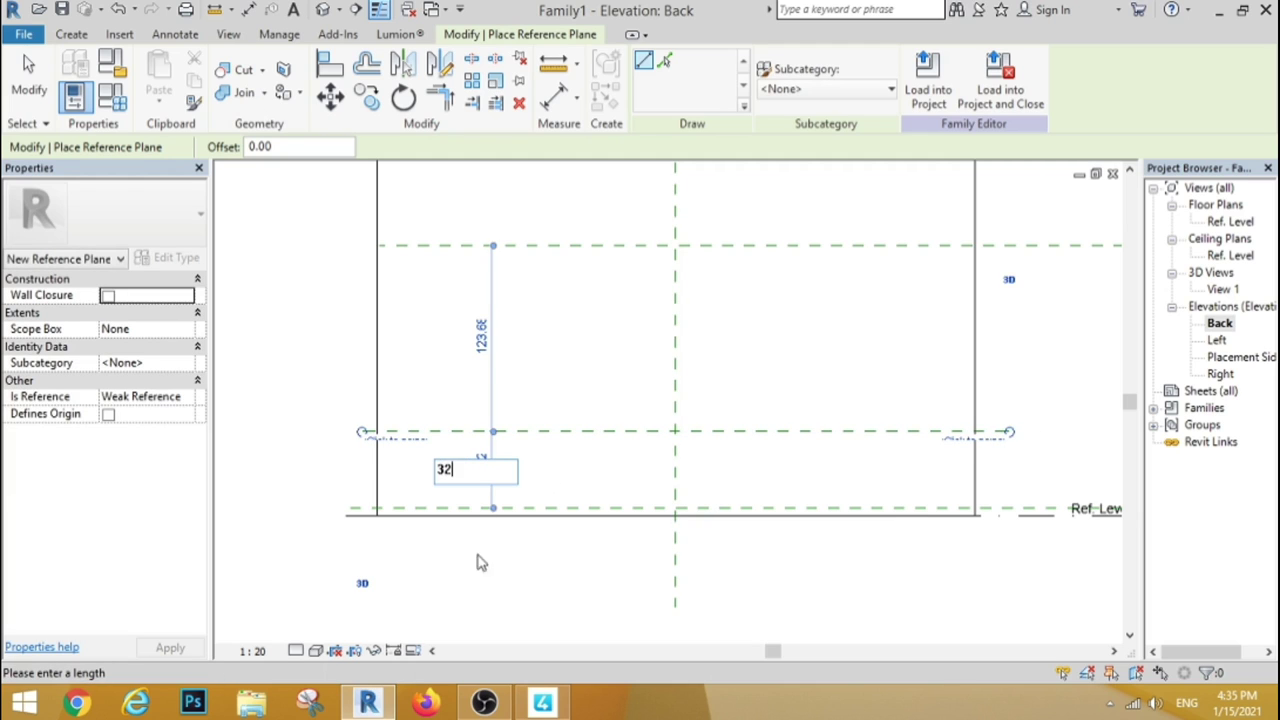
key(Return)
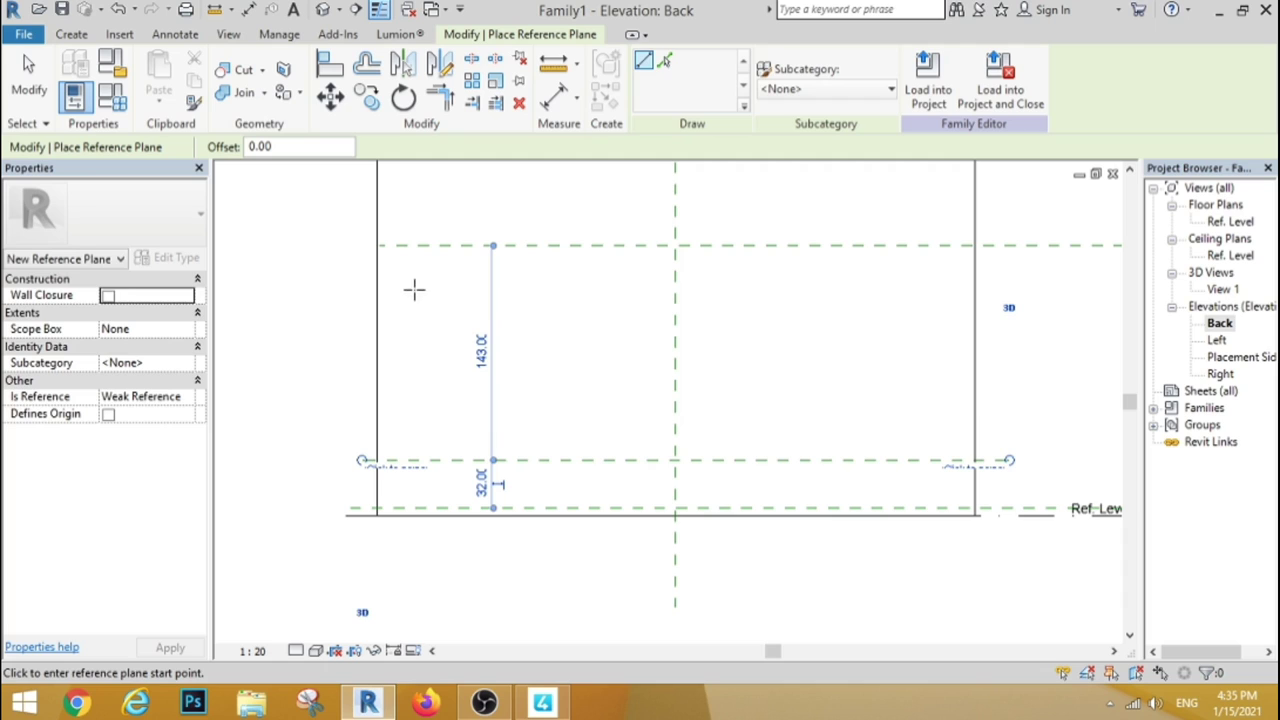
Add an upper horizontal reference plane and set it 15 below the top plane
click(413, 284)
click(1027, 284)
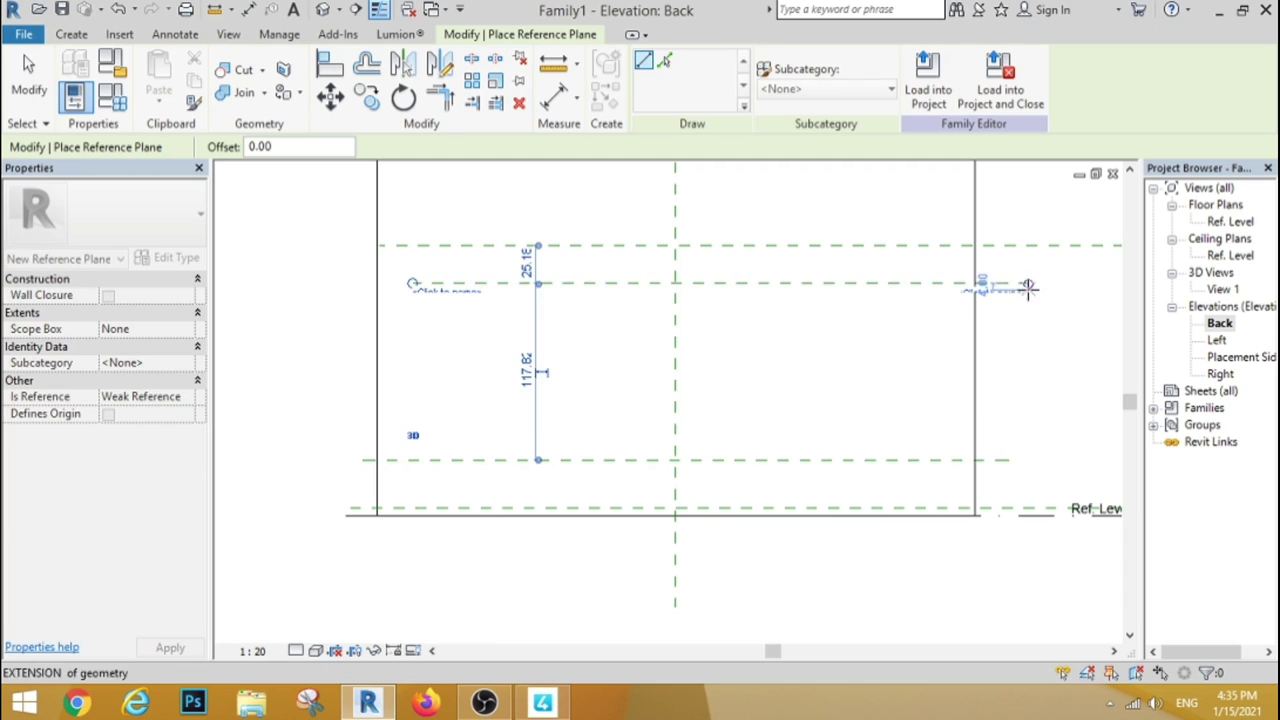
click(525, 262)
text(12)
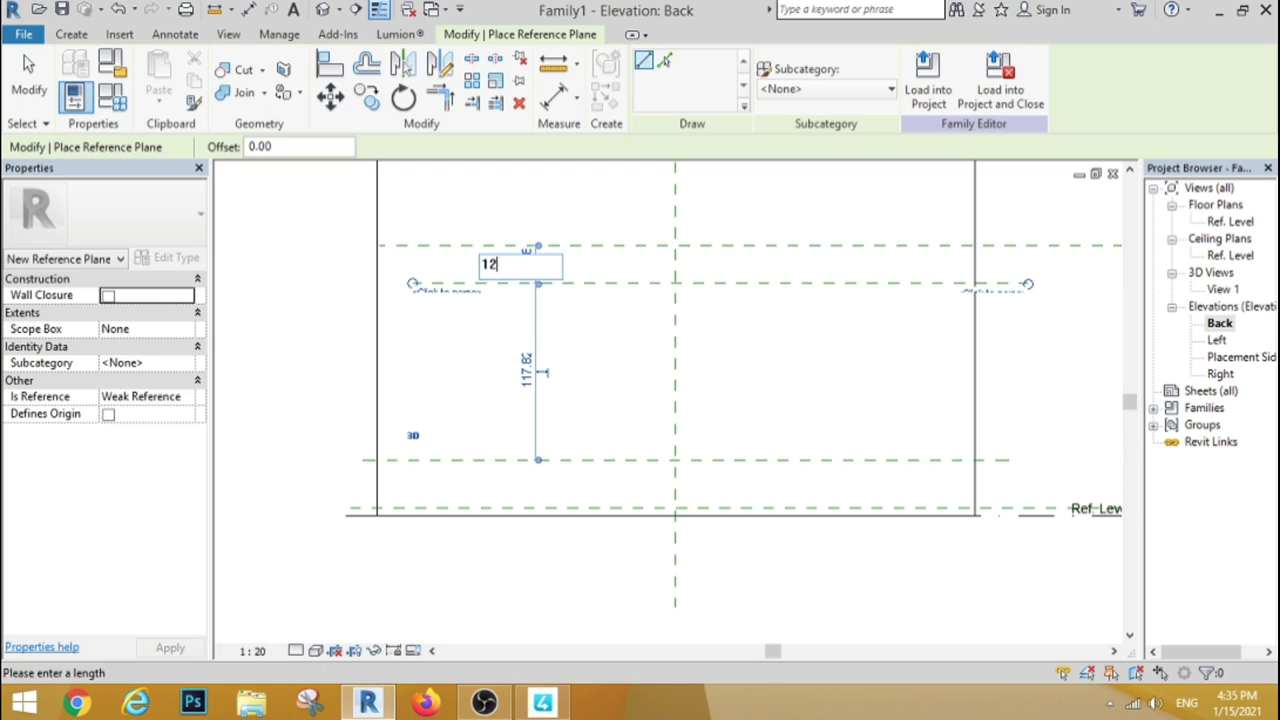
key(Return)
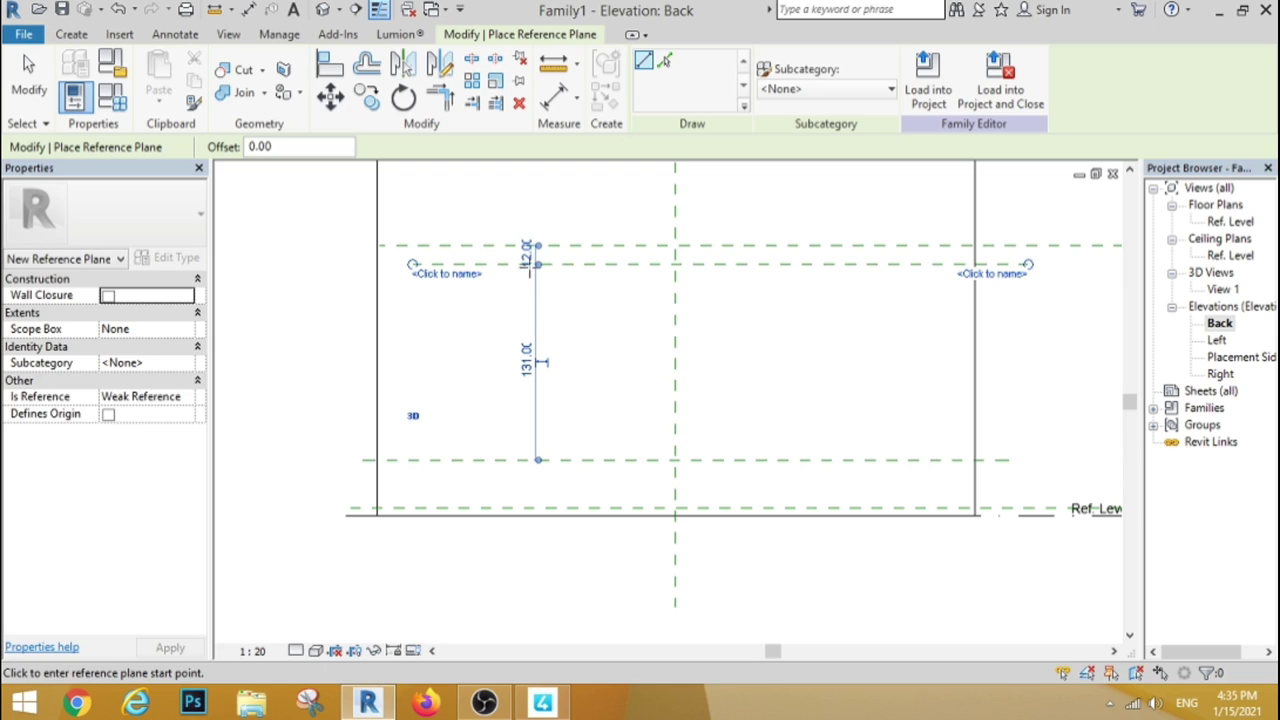
scroll(529, 263, up, 2)
click(533, 268)
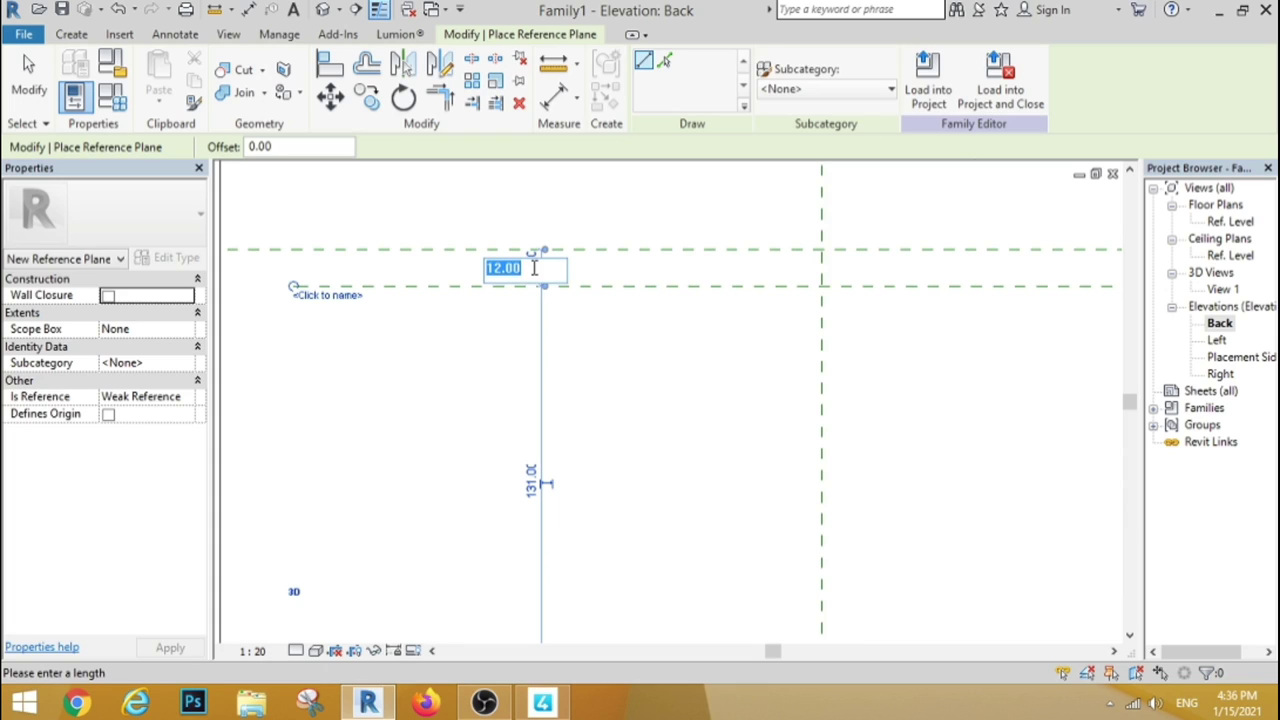
key(Return)
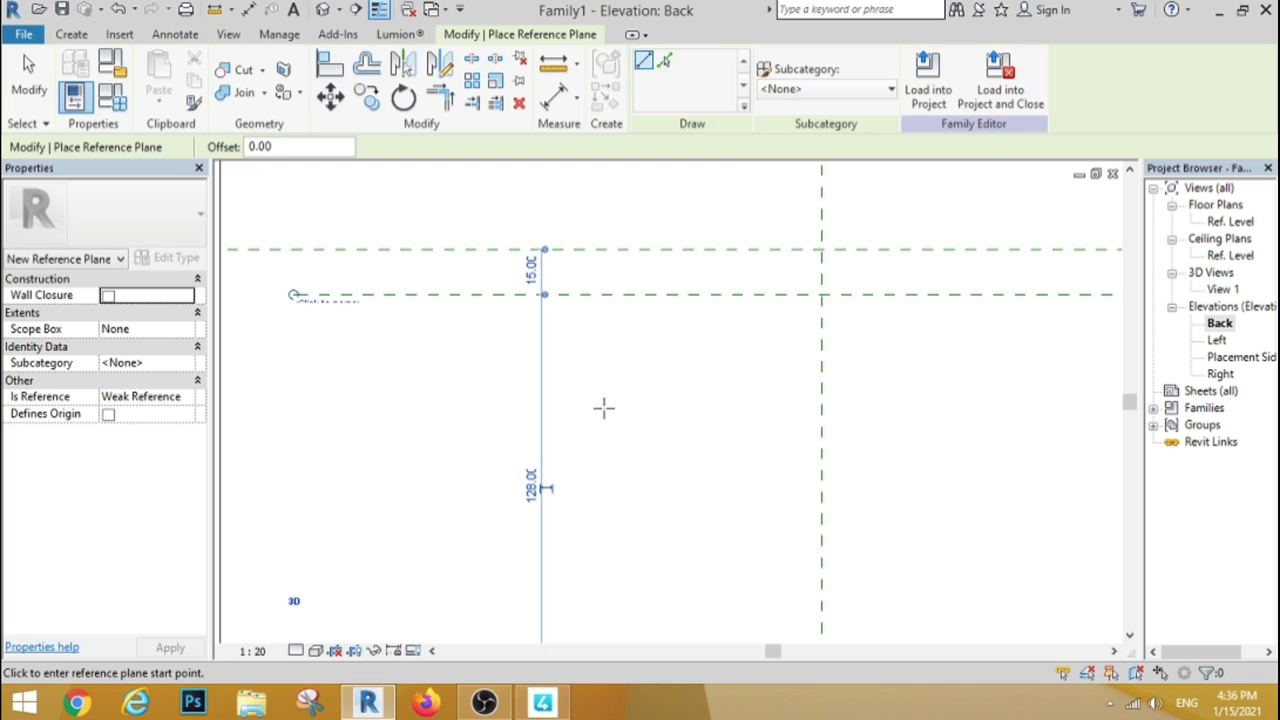
scroll(603, 407, down, 2)
scroll(486, 341, down, 2)
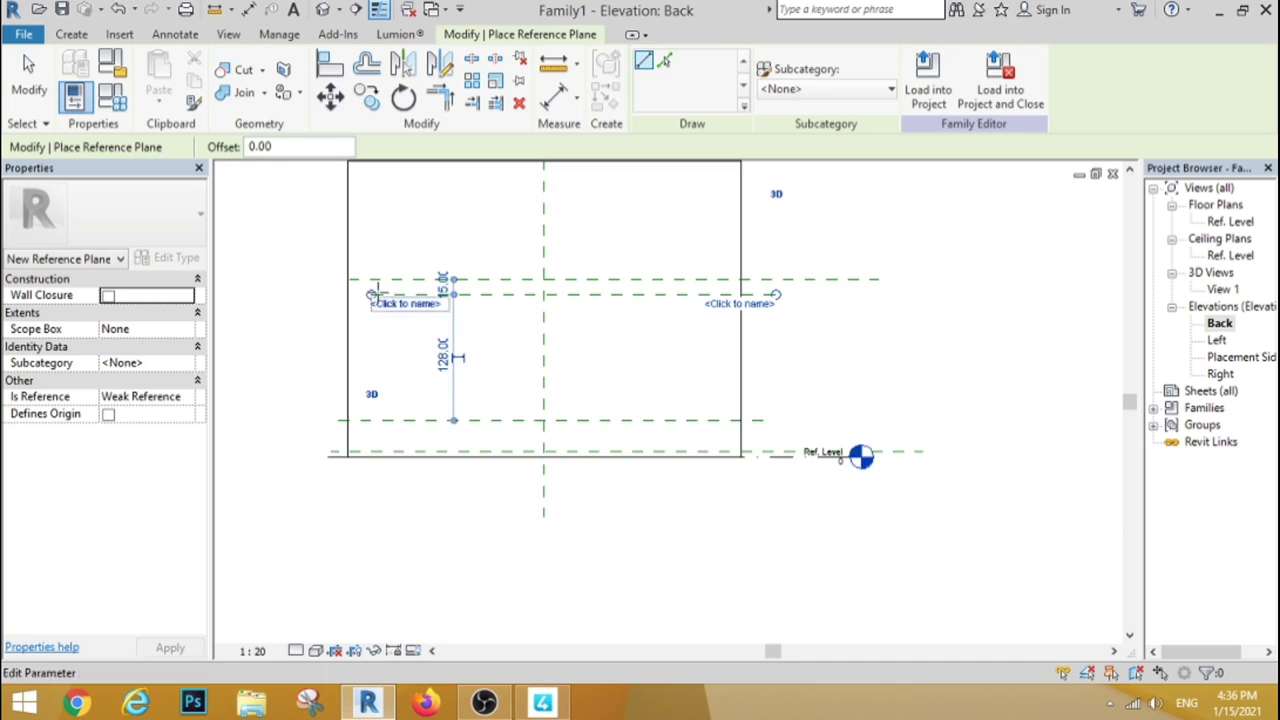
scroll(385, 330, up, 2)
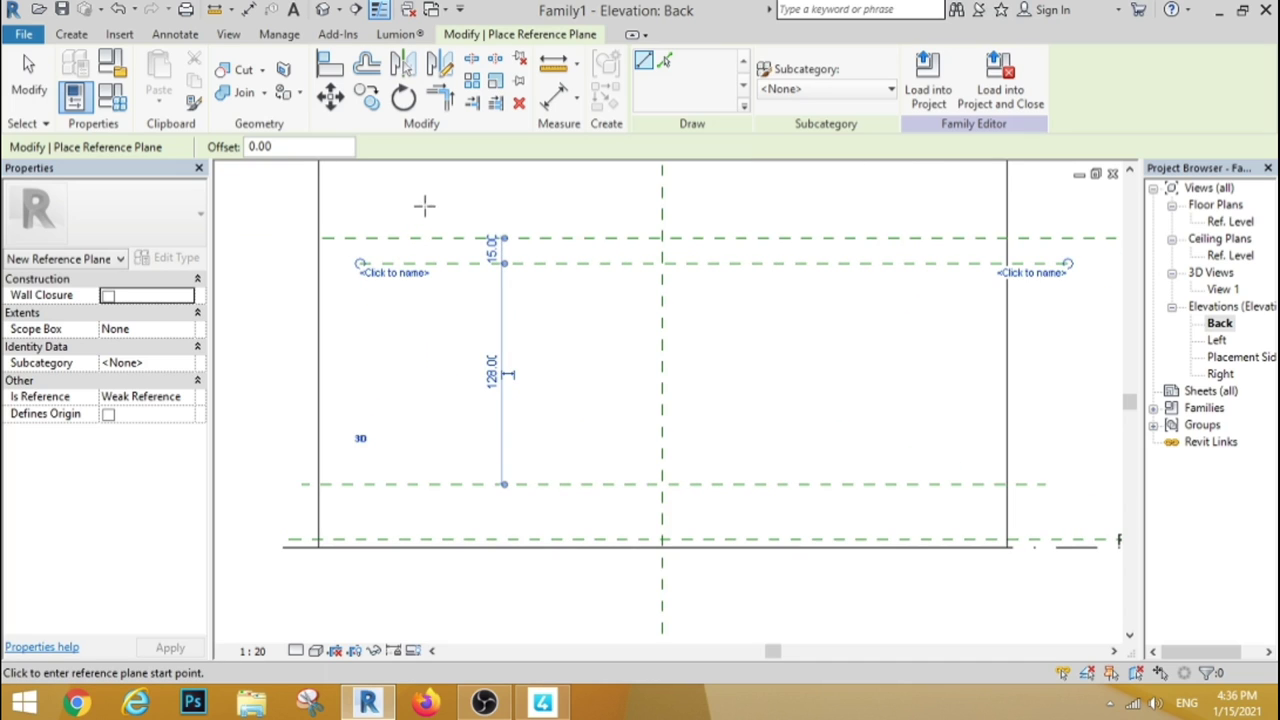
Draw two vertical reference planes, each 90 from the centre plane on either side
click(424, 206)
click(424, 594)
click(530, 270)
text(90)
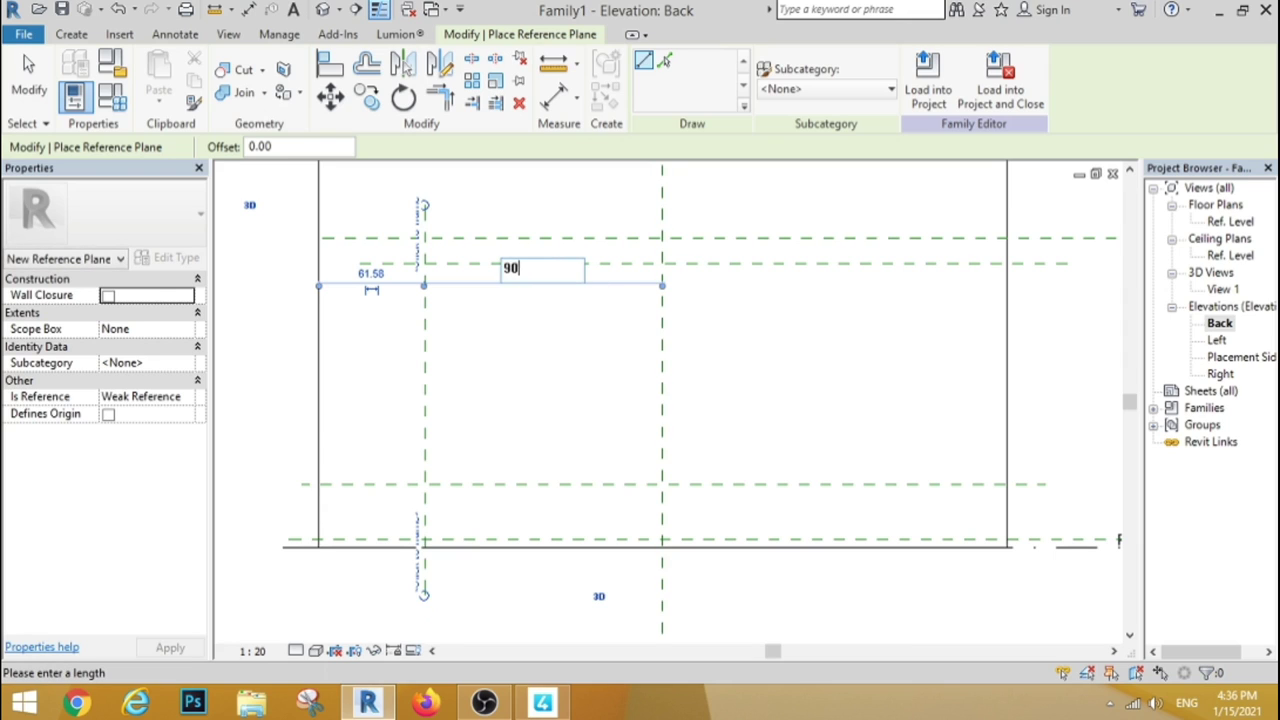
key(Return)
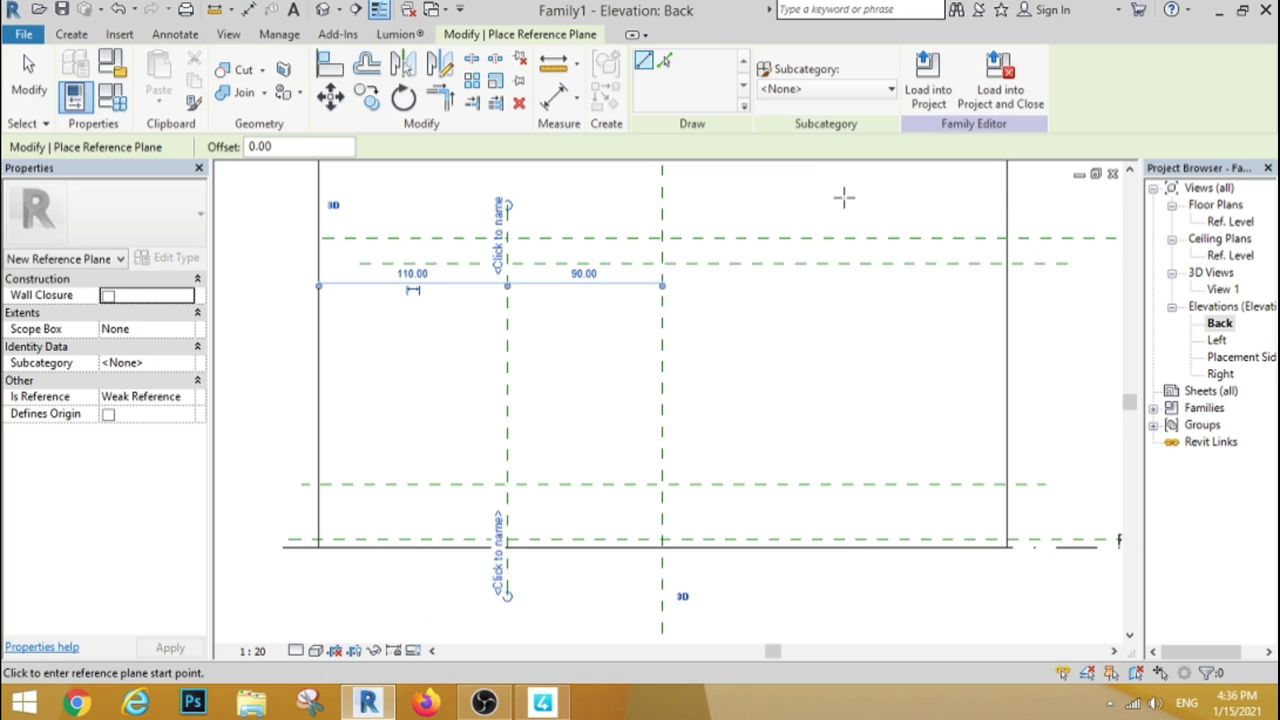
click(843, 191)
click(843, 598)
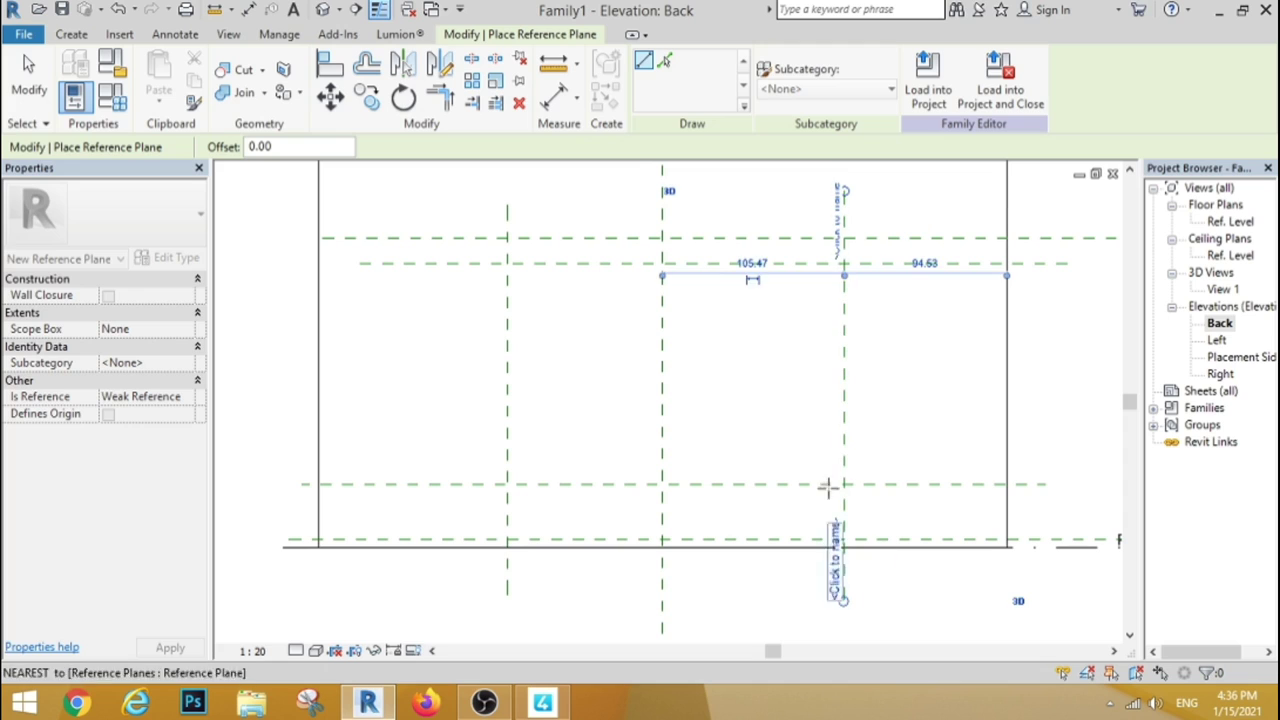
click(750, 265)
text(90)
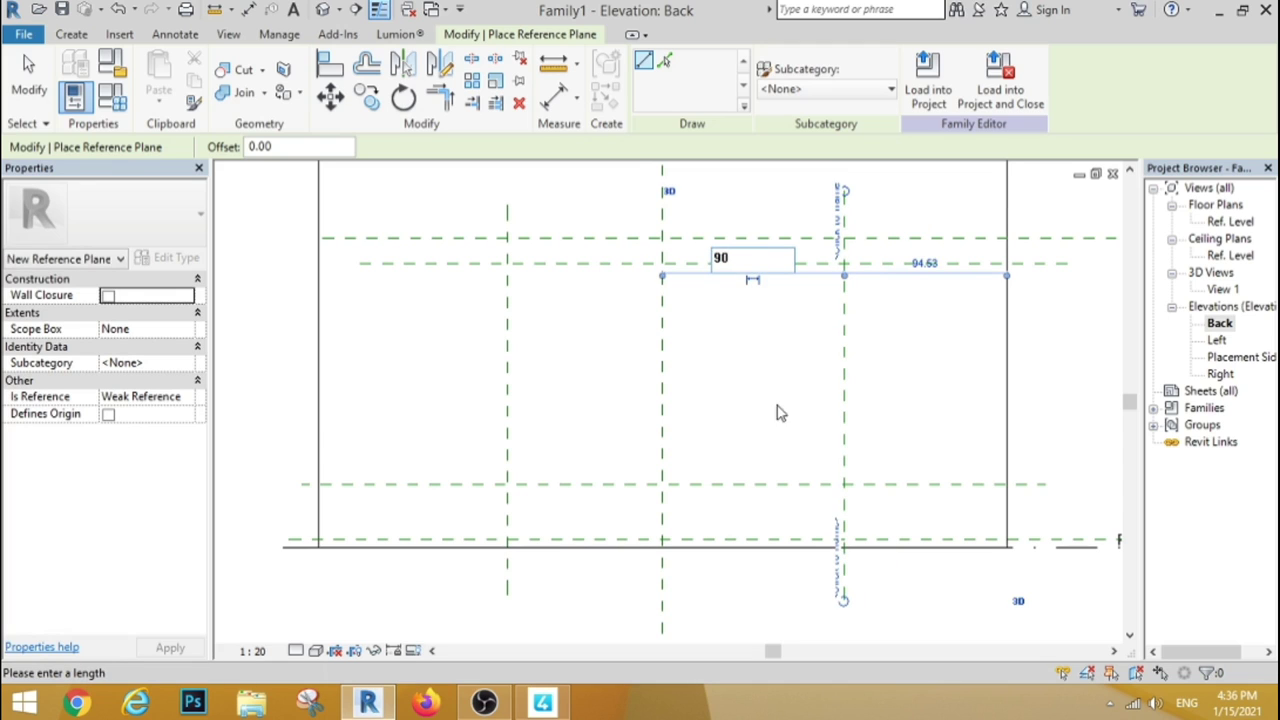
key(Return)
click(28, 65)
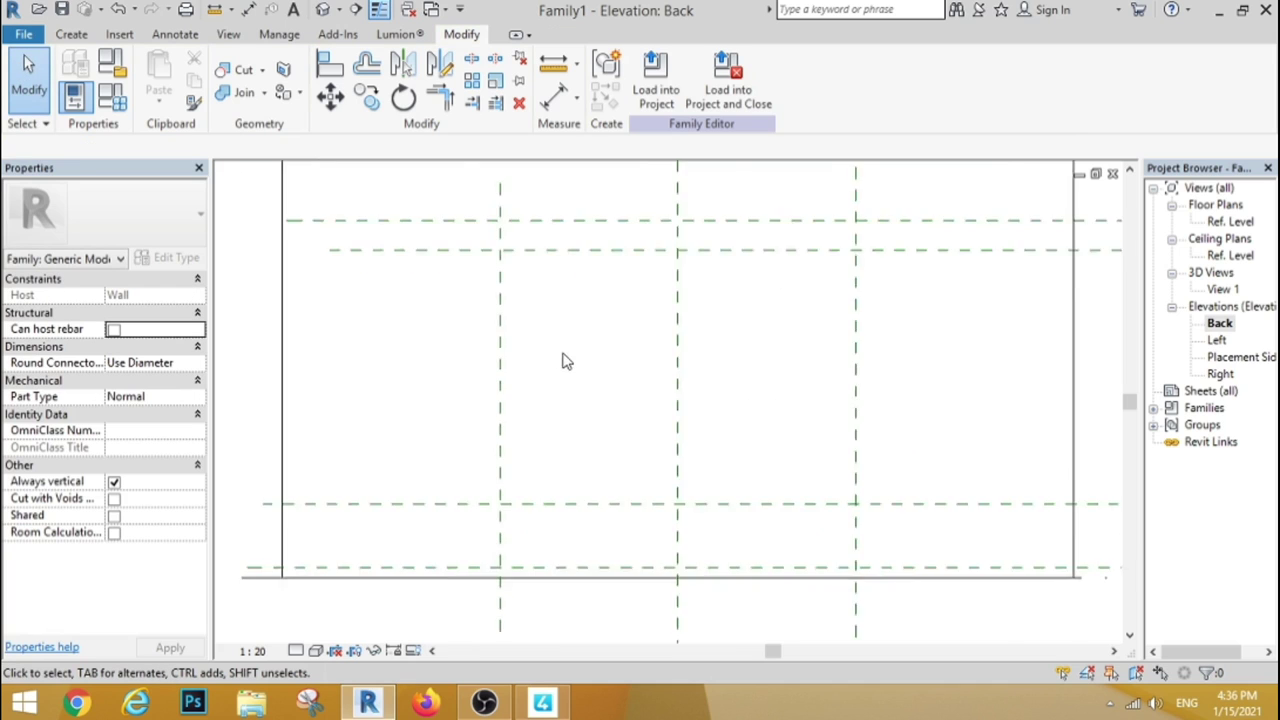
Measure the upper horizontal reference plane's height: 175 above the wall base
scroll(449, 266, down, 2)
scroll(514, 283, down, 1)
scroll(518, 290, down, 1)
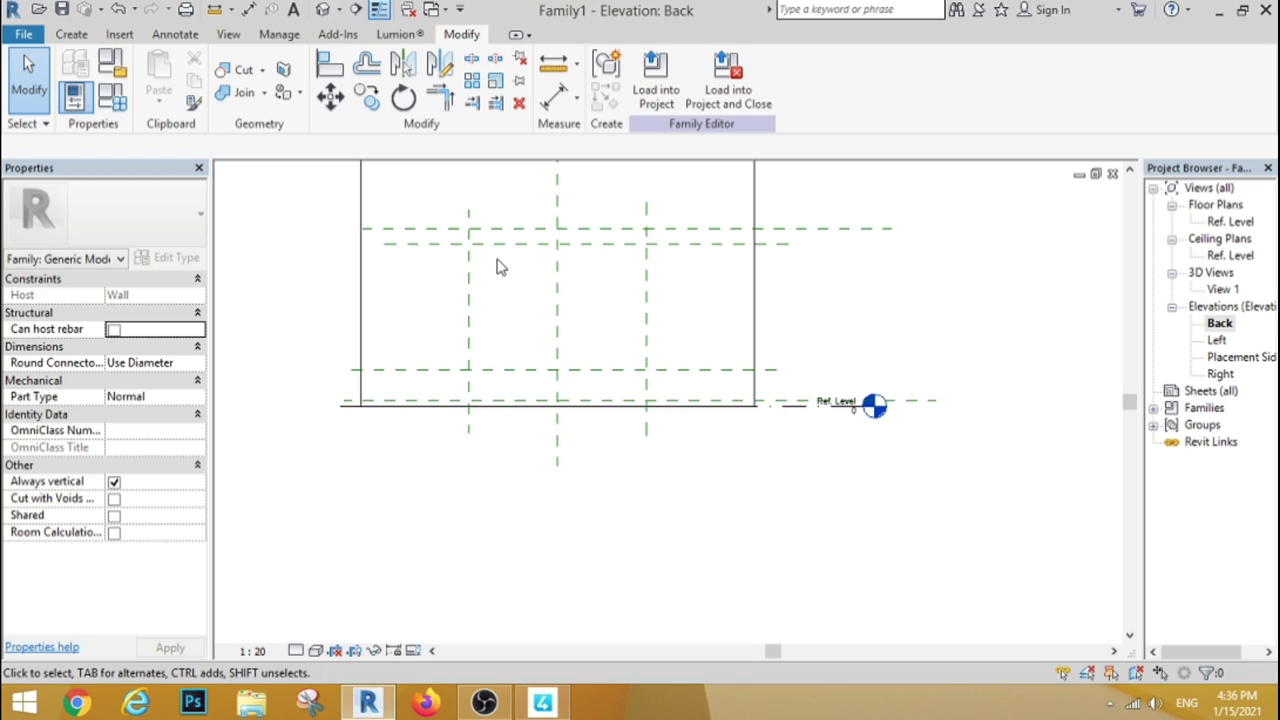
click(677, 231)
scroll(468, 237, up, 2)
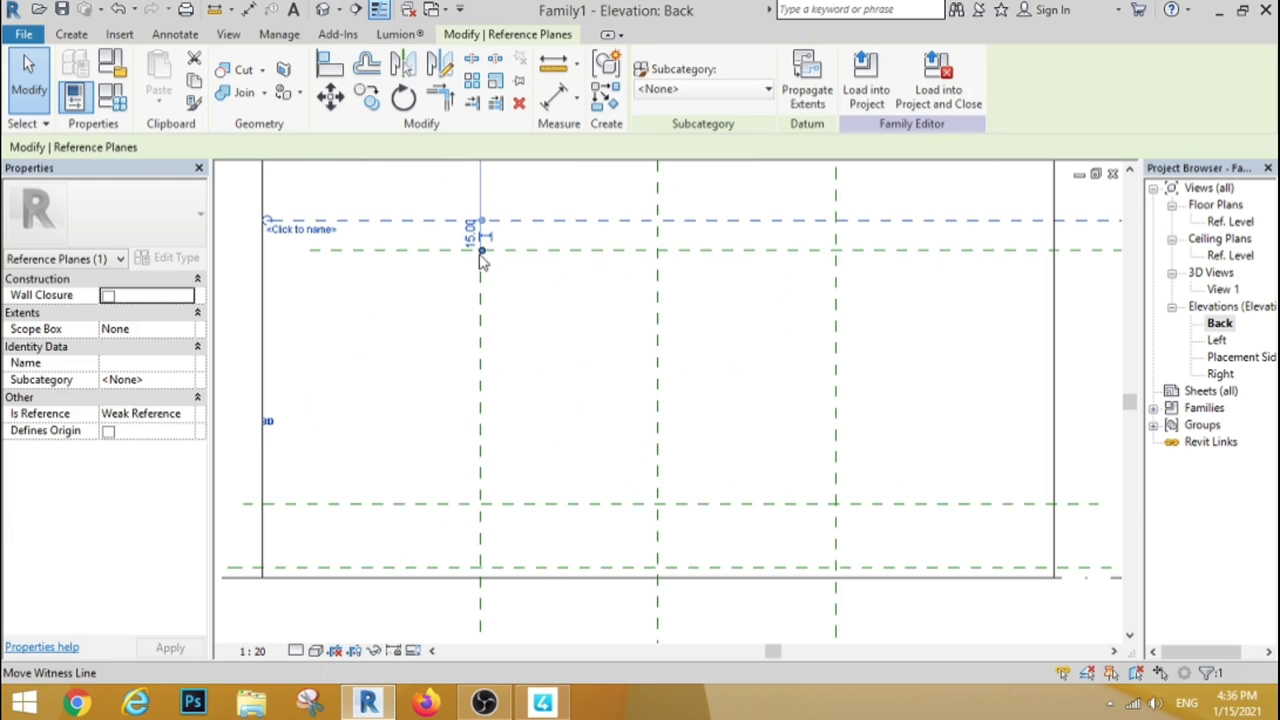
click(481, 574)
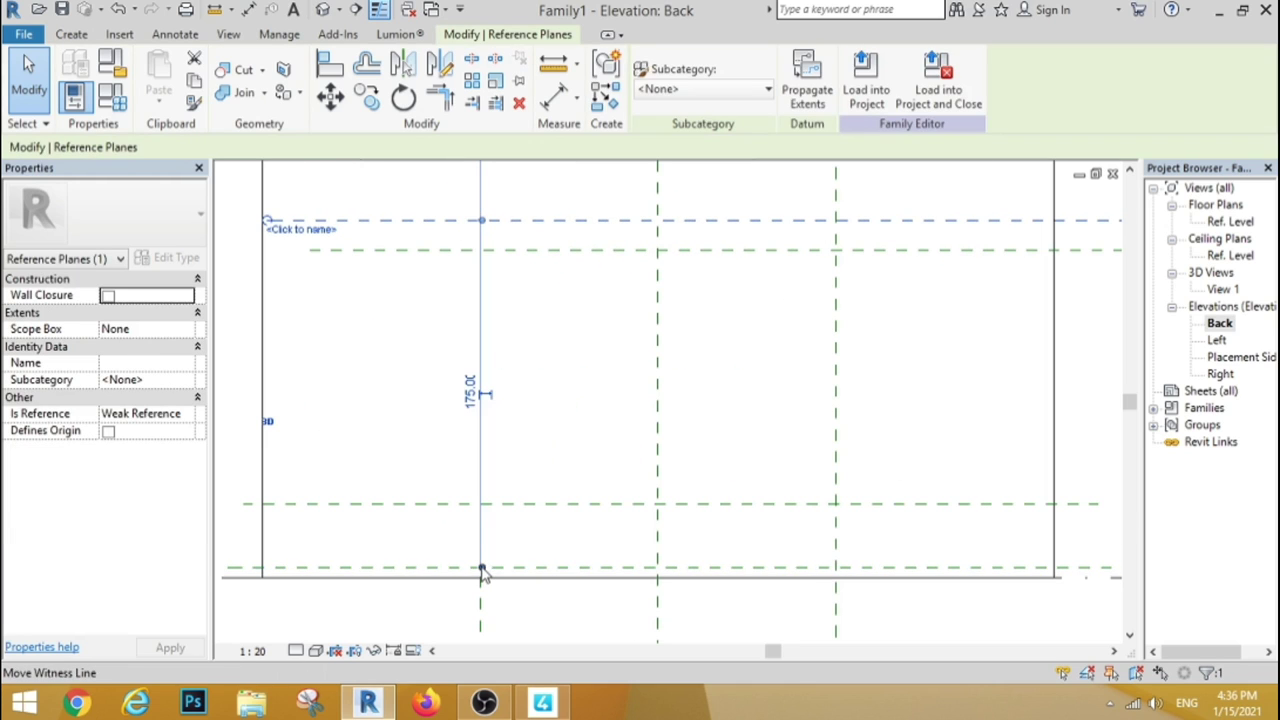
scroll(514, 380, down, 1)
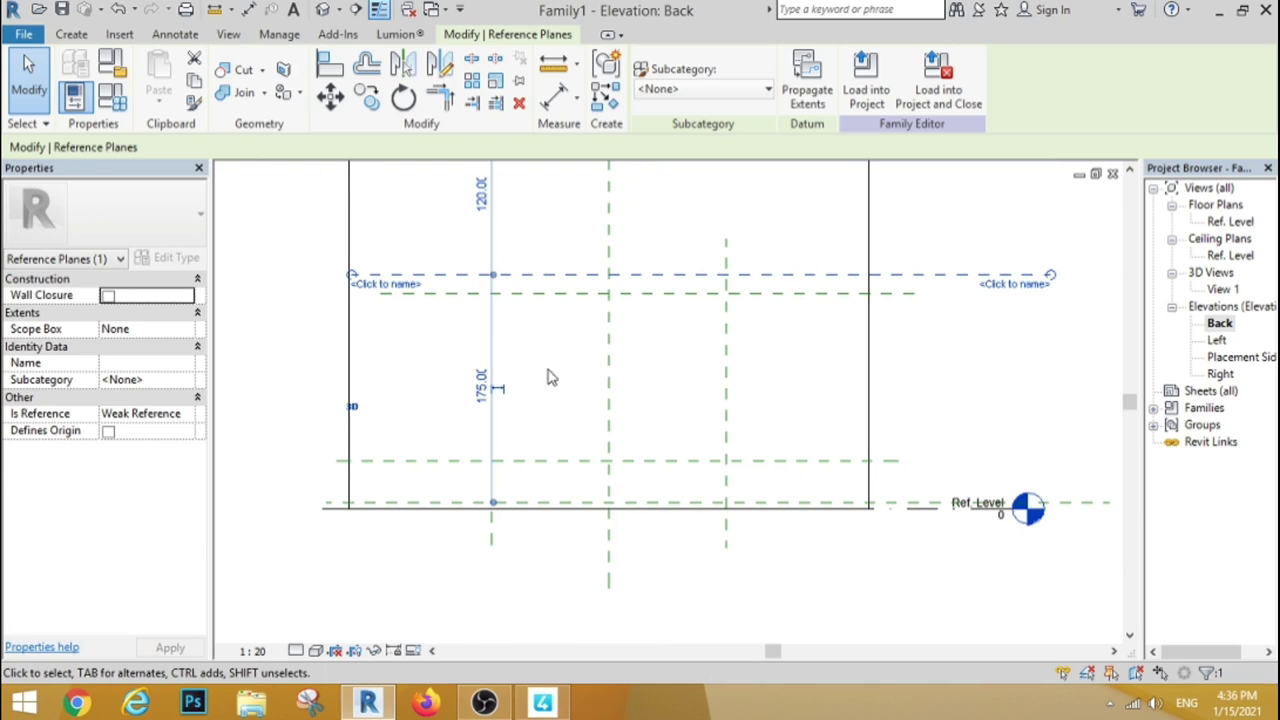
click(548, 377)
scroll(537, 344, down, 2)
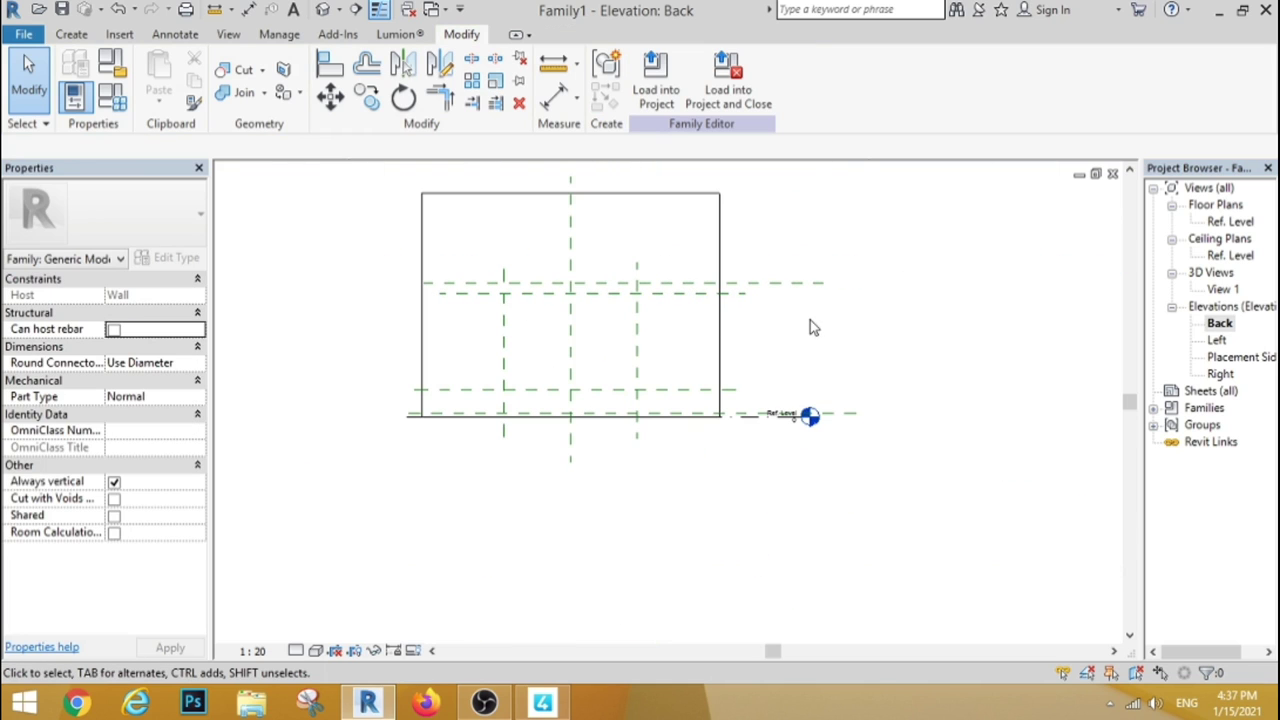
scroll(481, 330, up, 2)
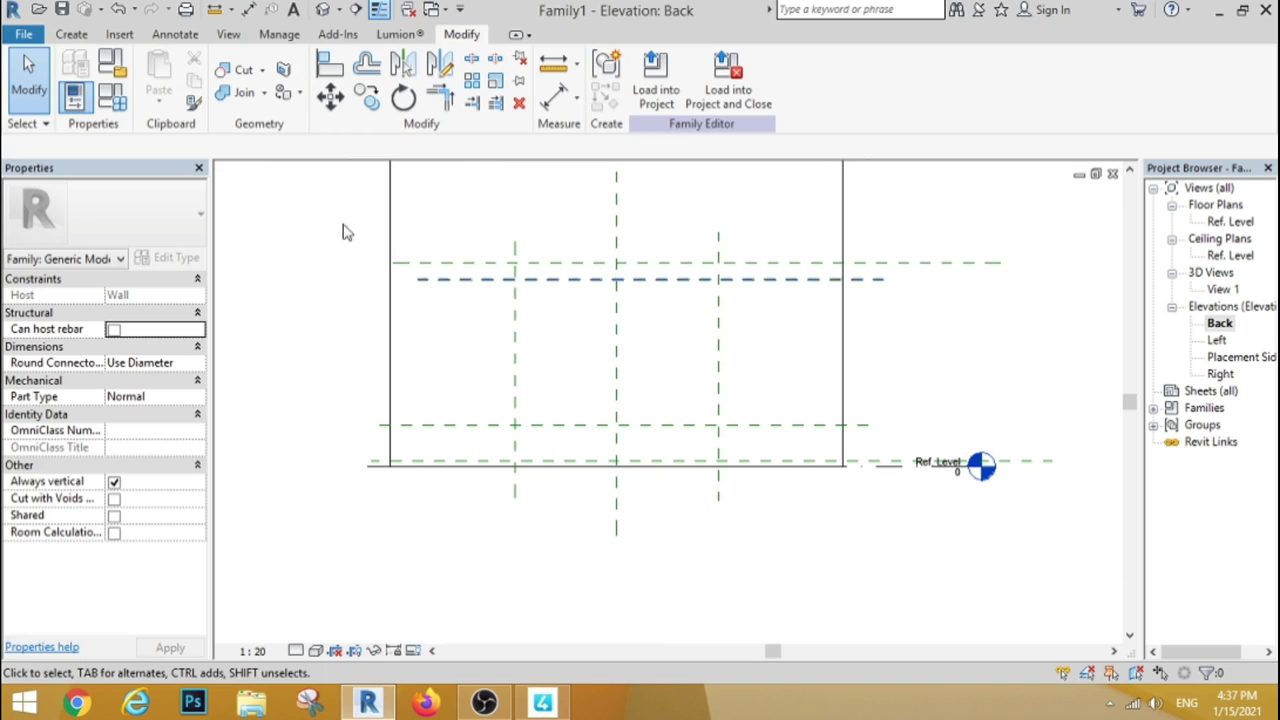
Sketch a rectangle between the two vertical reference-plane intersections and finish it as a solid extrusion
click(72, 34)
click(158, 75)
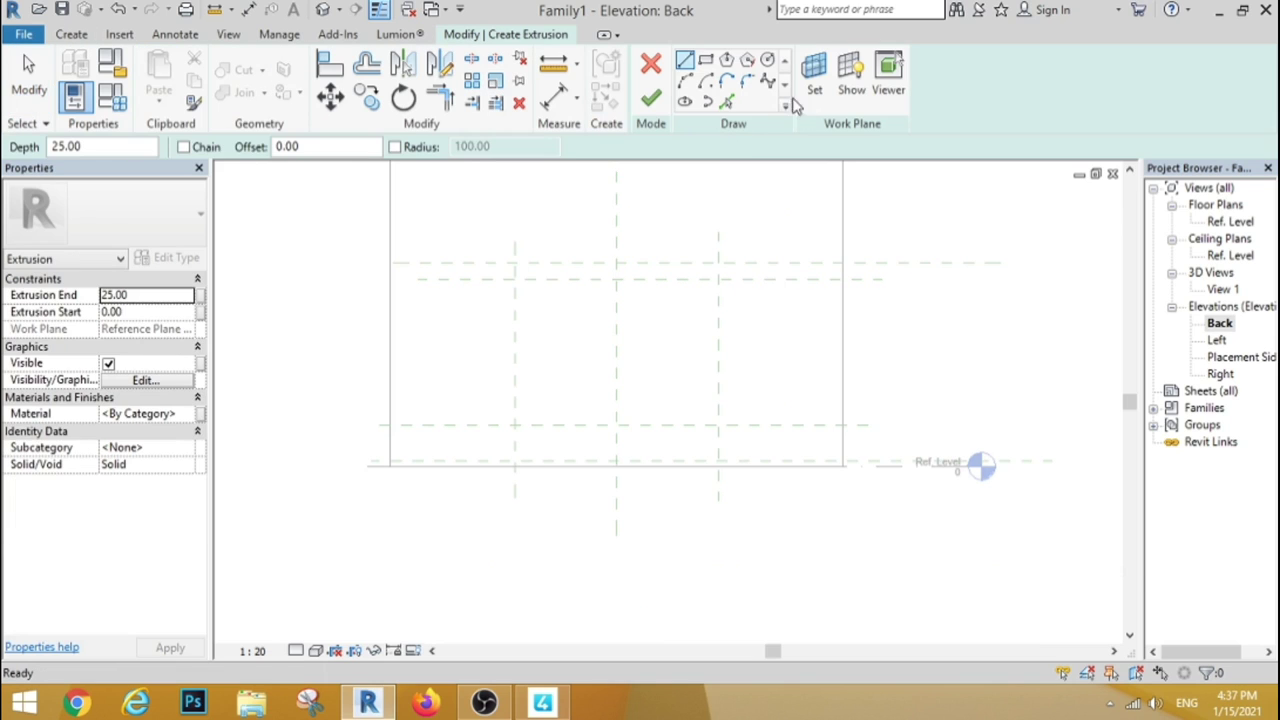
click(705, 60)
scroll(523, 266, up, 3)
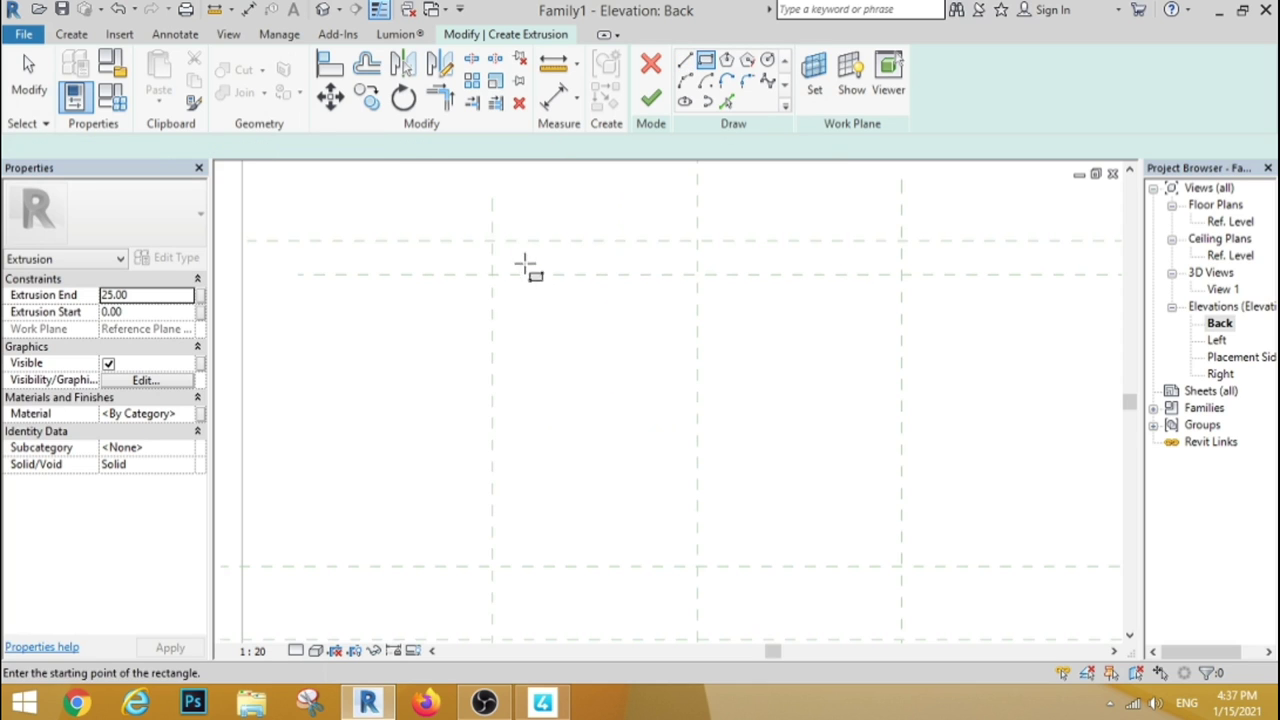
click(491, 240)
scroll(740, 483, up, 3)
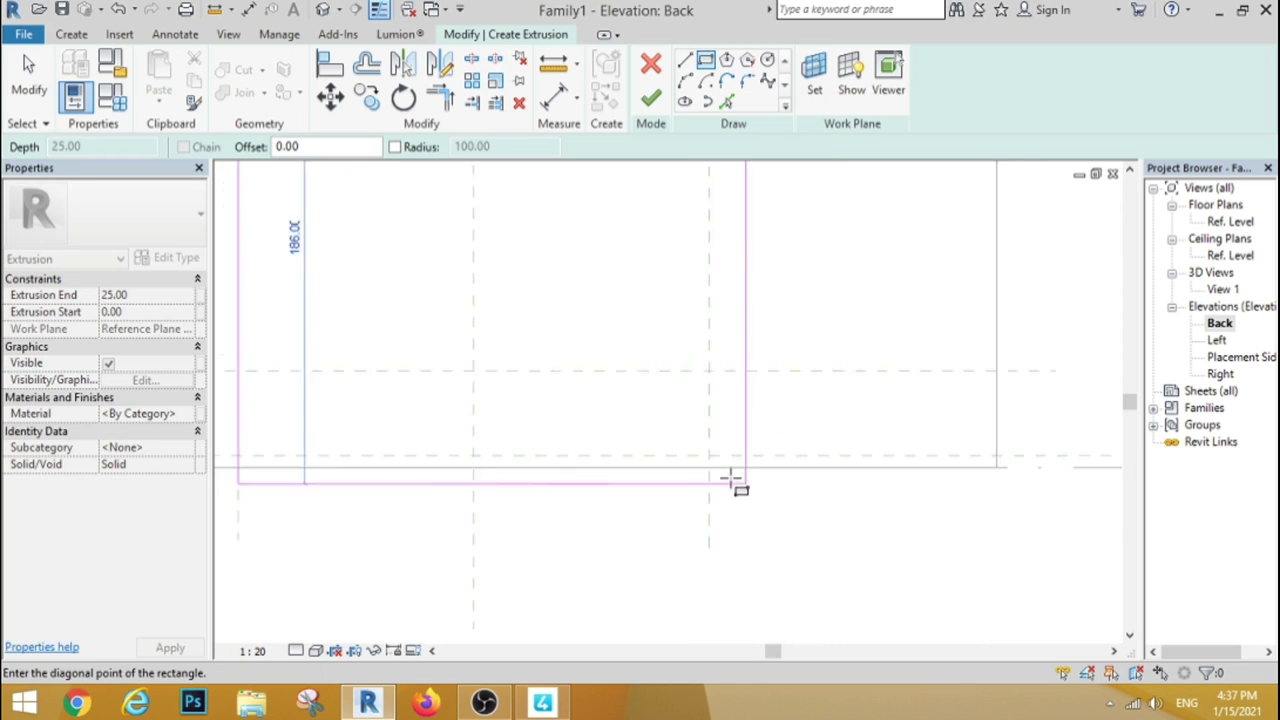
scroll(720, 470, up, 2)
click(692, 435)
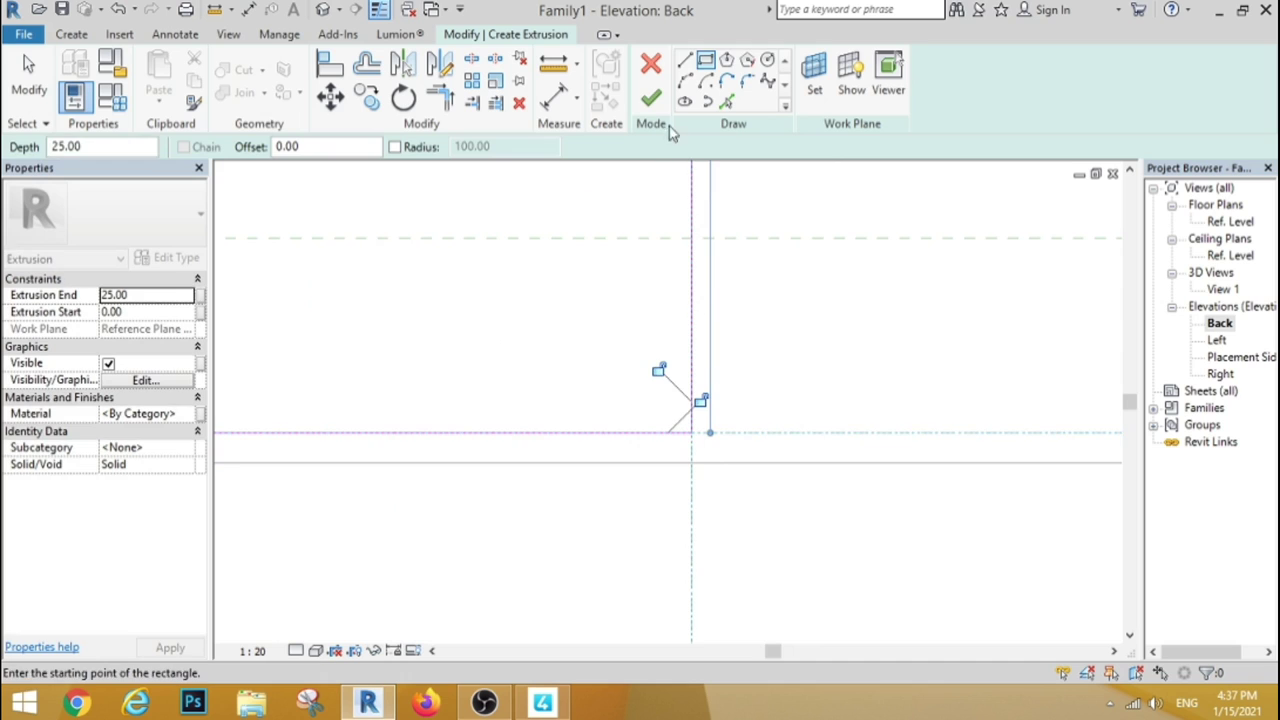
click(651, 97)
Select the new 25-deep extrusion in the Ref. Level floor plan
click(826, 296)
scroll(826, 354, down, 2)
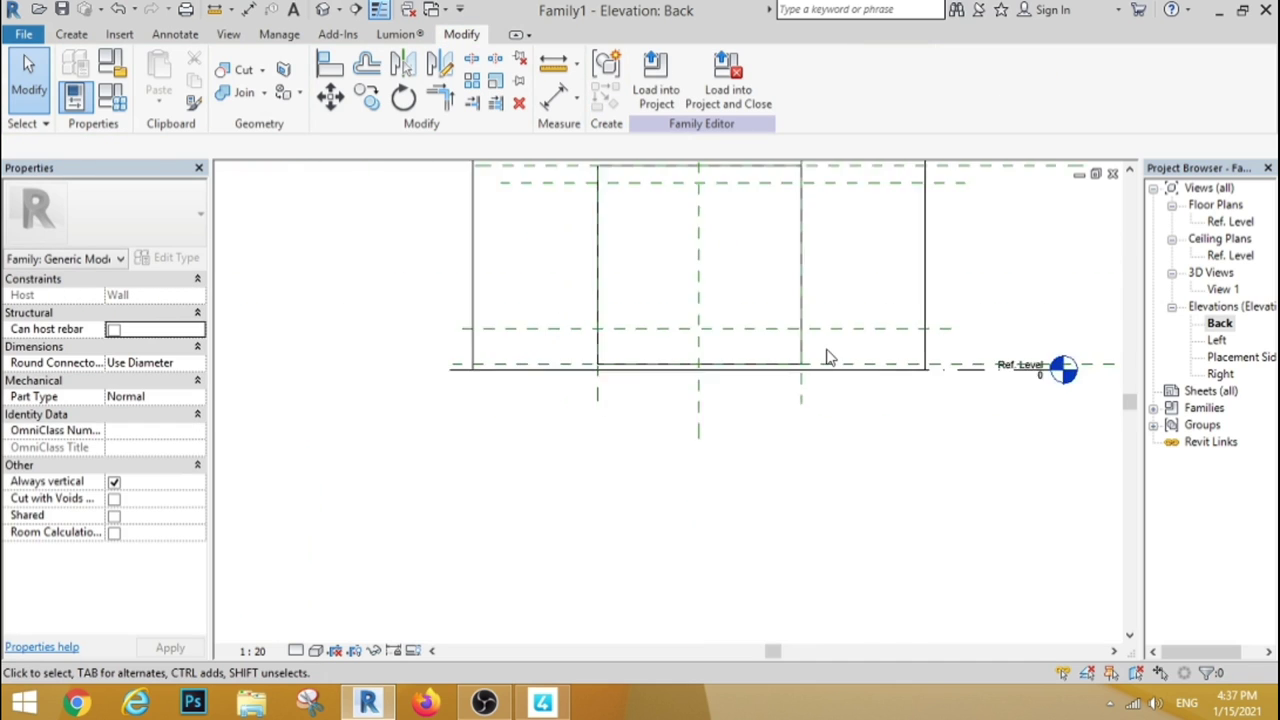
scroll(828, 357, down, 2)
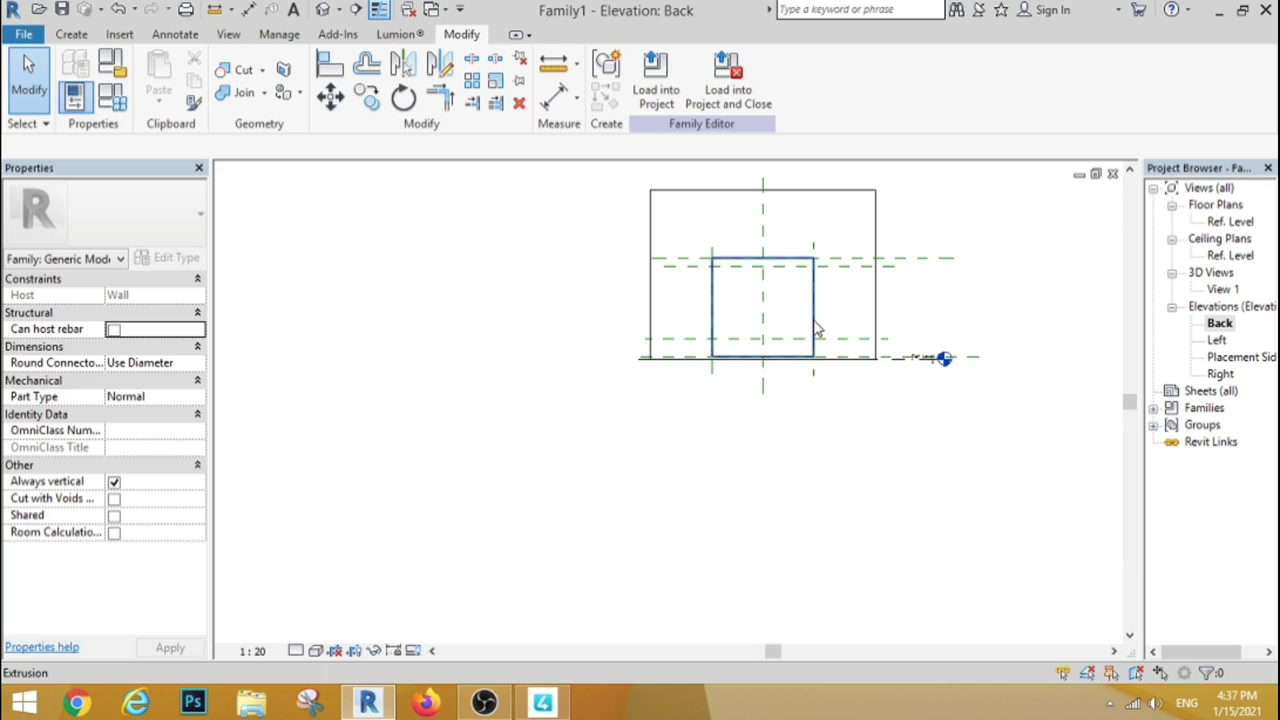
click(816, 331)
In the Ref. Level floor plan, reshape the extrusion to run from 7.50 to 12.00 deep
double_click(1213, 226)
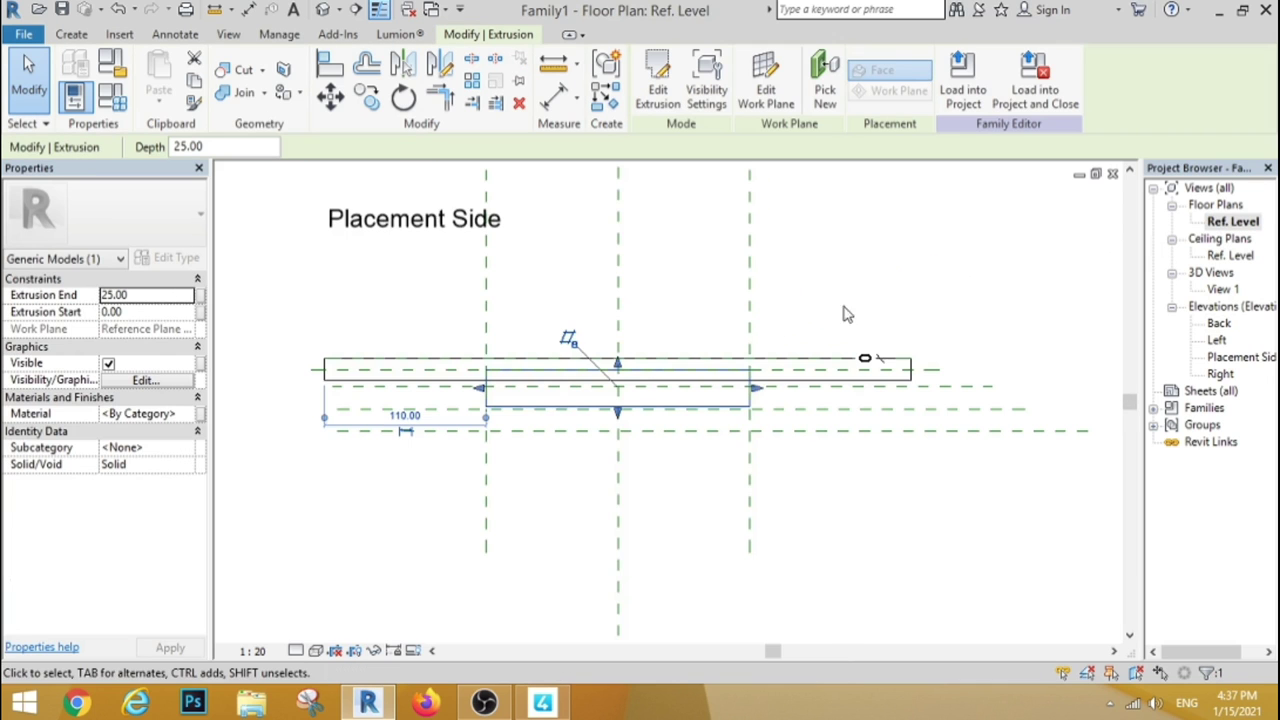
scroll(573, 408, up, 3)
scroll(680, 325, up, 2)
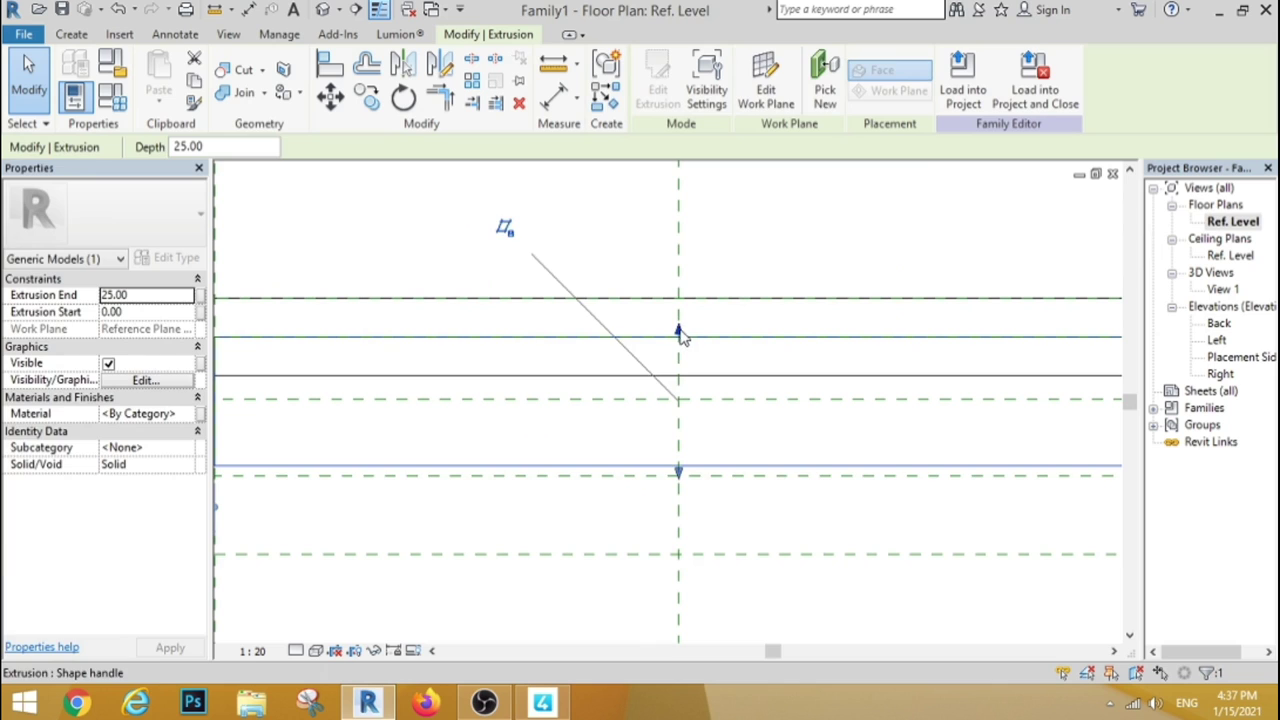
drag(680, 334, 677, 378)
drag(678, 470, 679, 404)
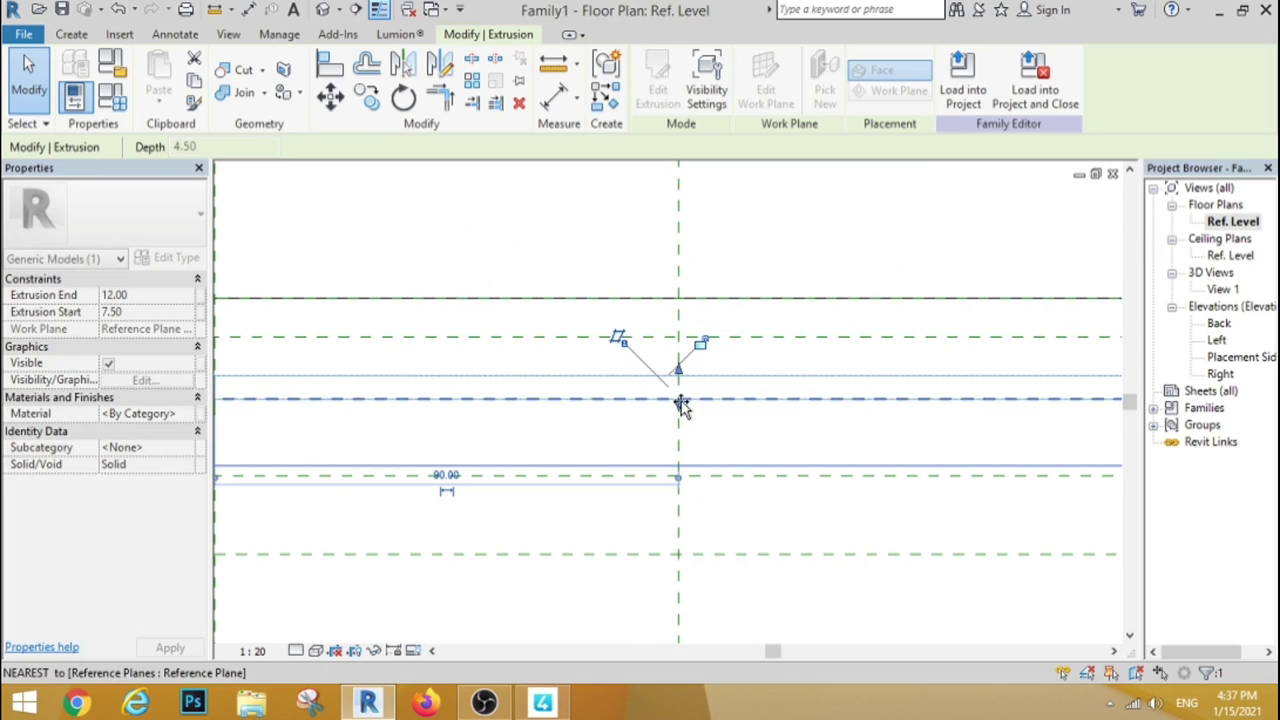
click(641, 252)
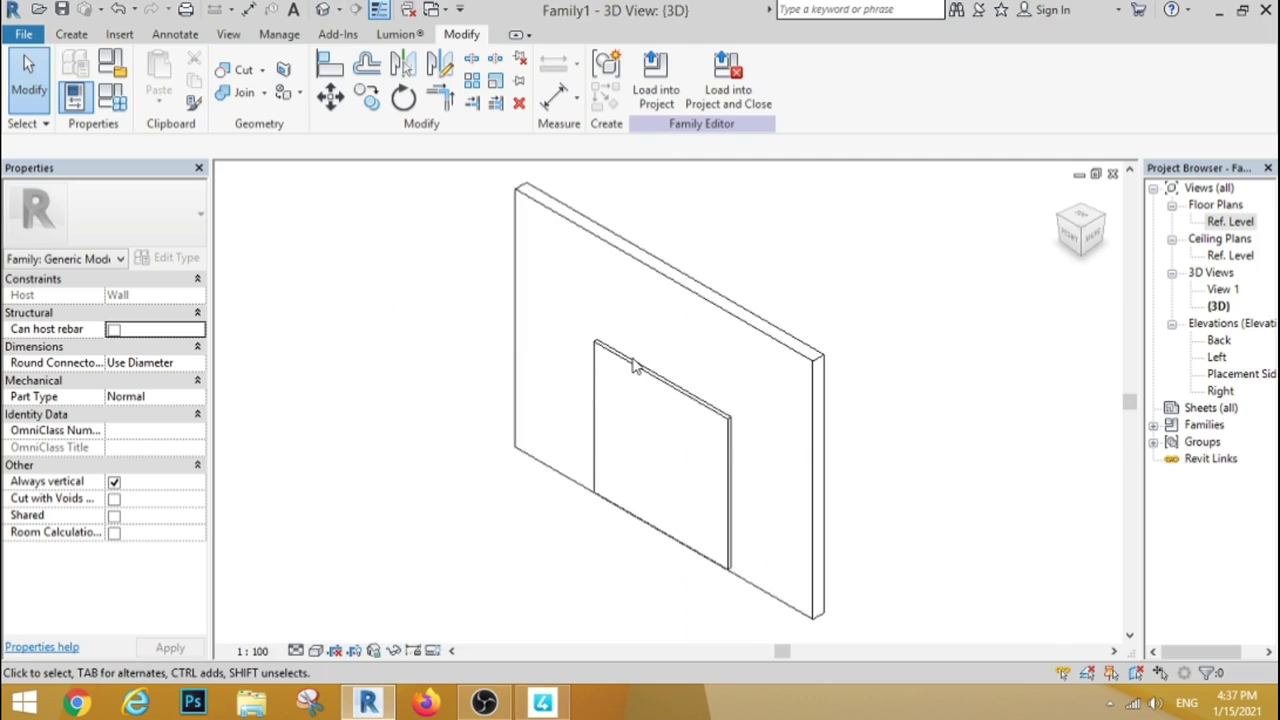
Return to the Back elevation and zoom in on the model
scroll(657, 424, up, 4)
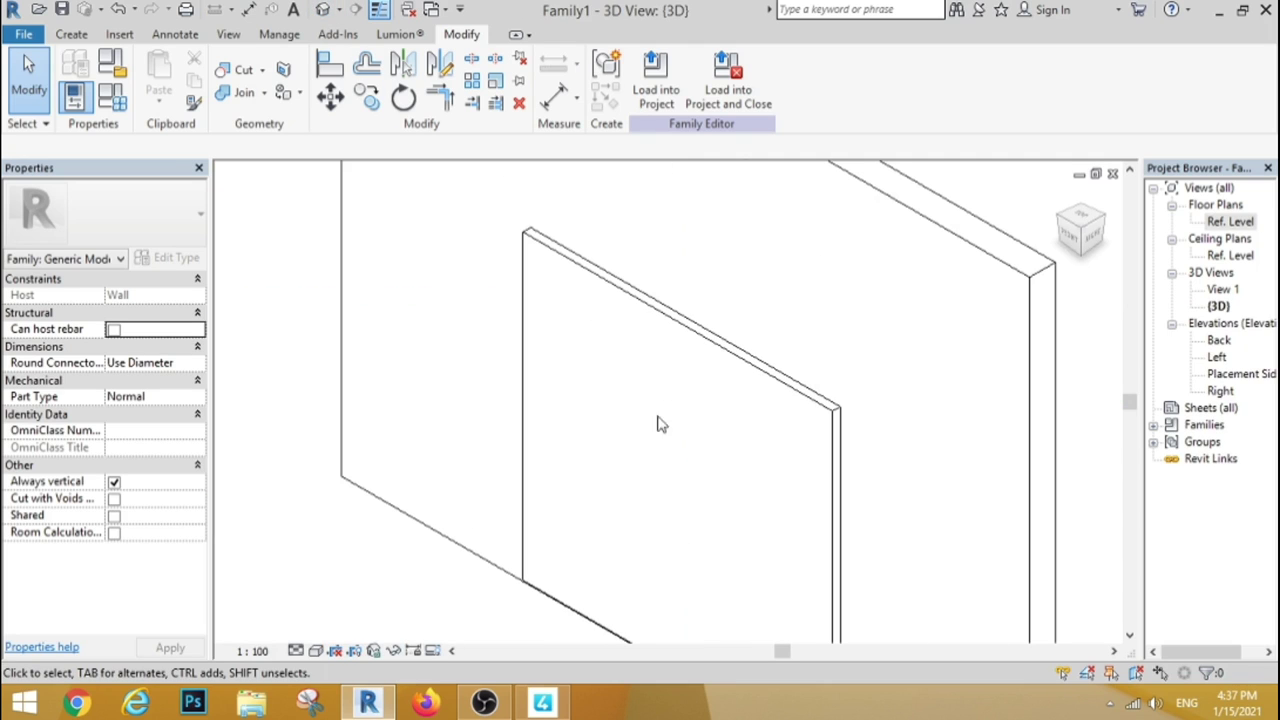
double_click(1219, 340)
scroll(1000, 355, up, 1)
scroll(975, 352, up, 3)
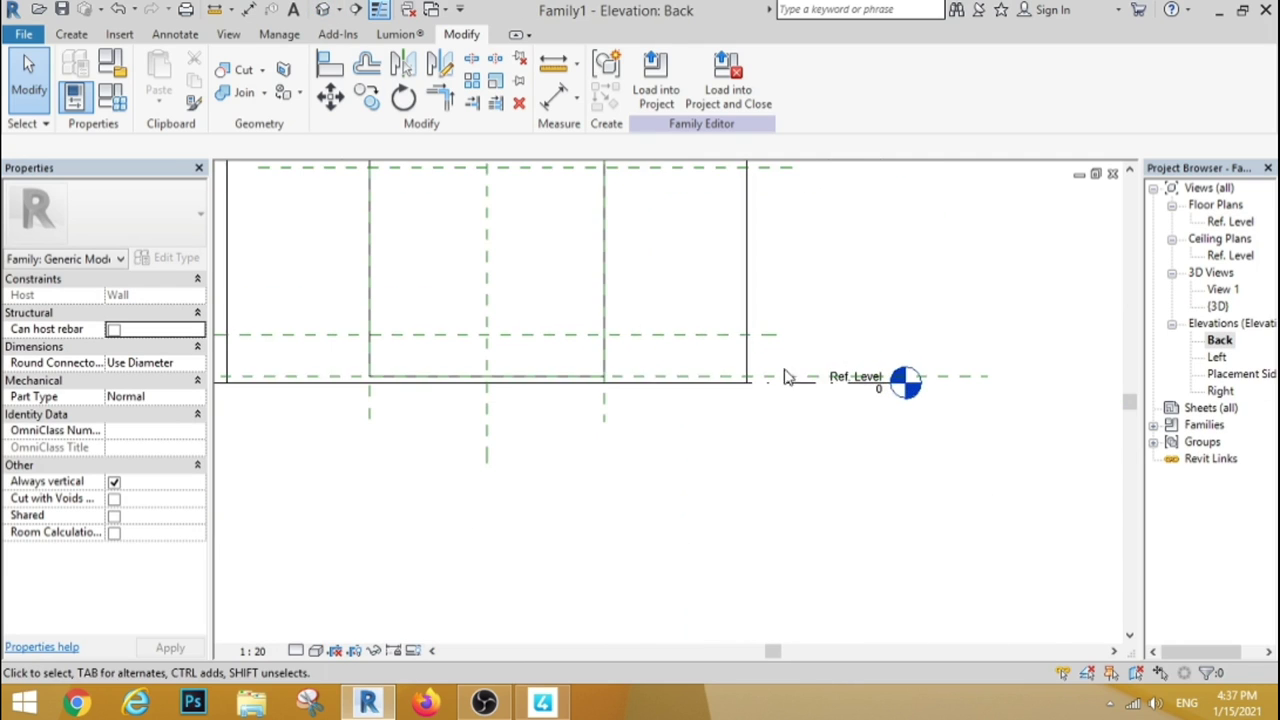
scroll(434, 300, down, 2)
scroll(456, 360, up, 2)
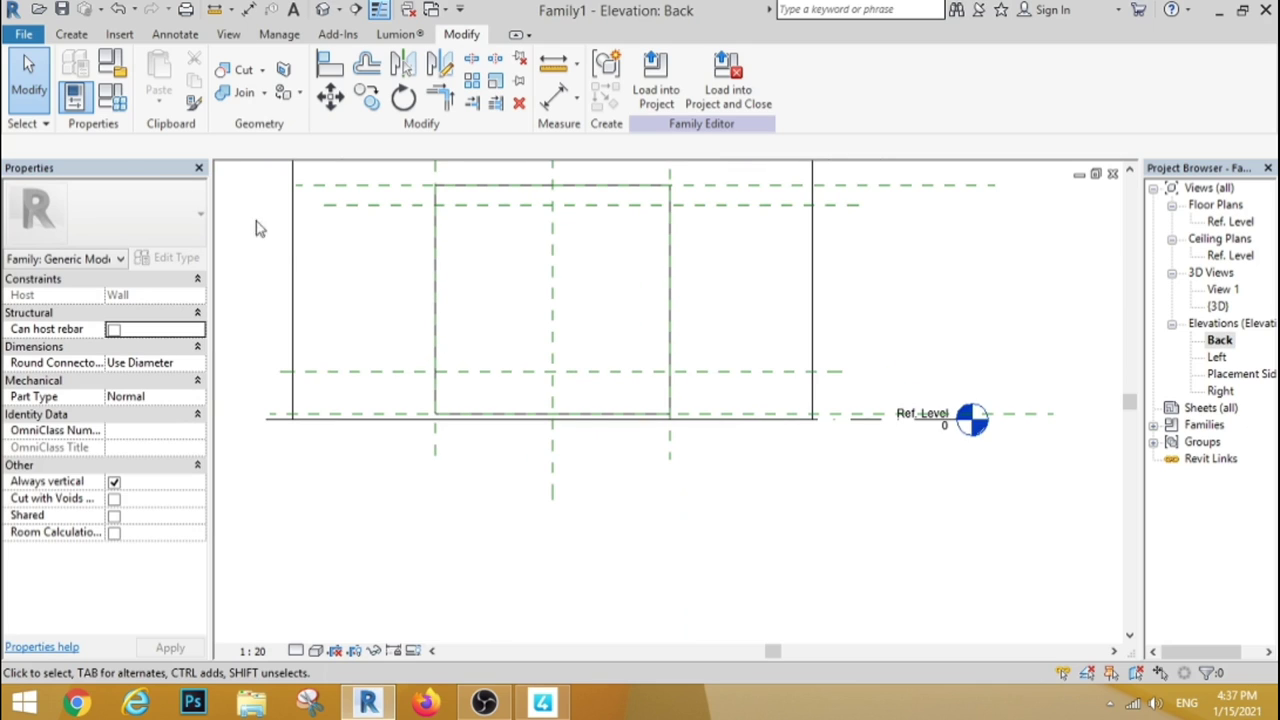
click(72, 34)
Start a new extrusion and draw an outer rectangle plus an inner rectangle offset 2.00
click(163, 75)
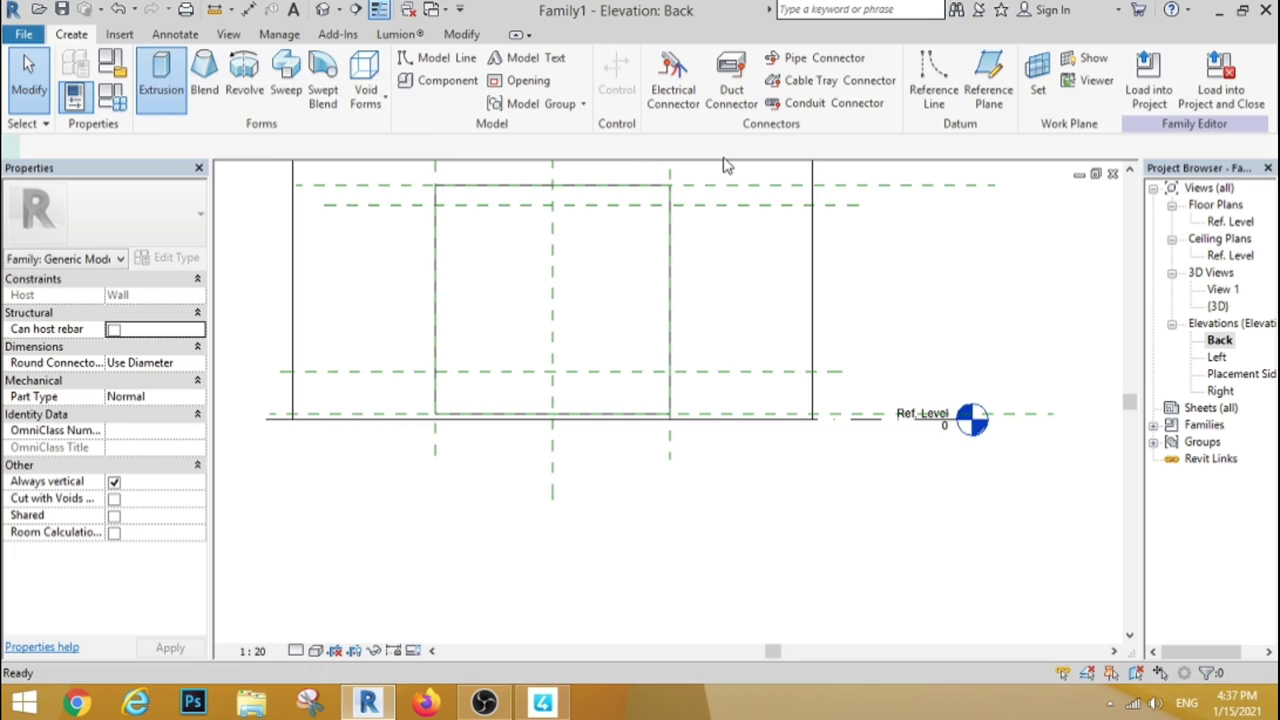
click(705, 60)
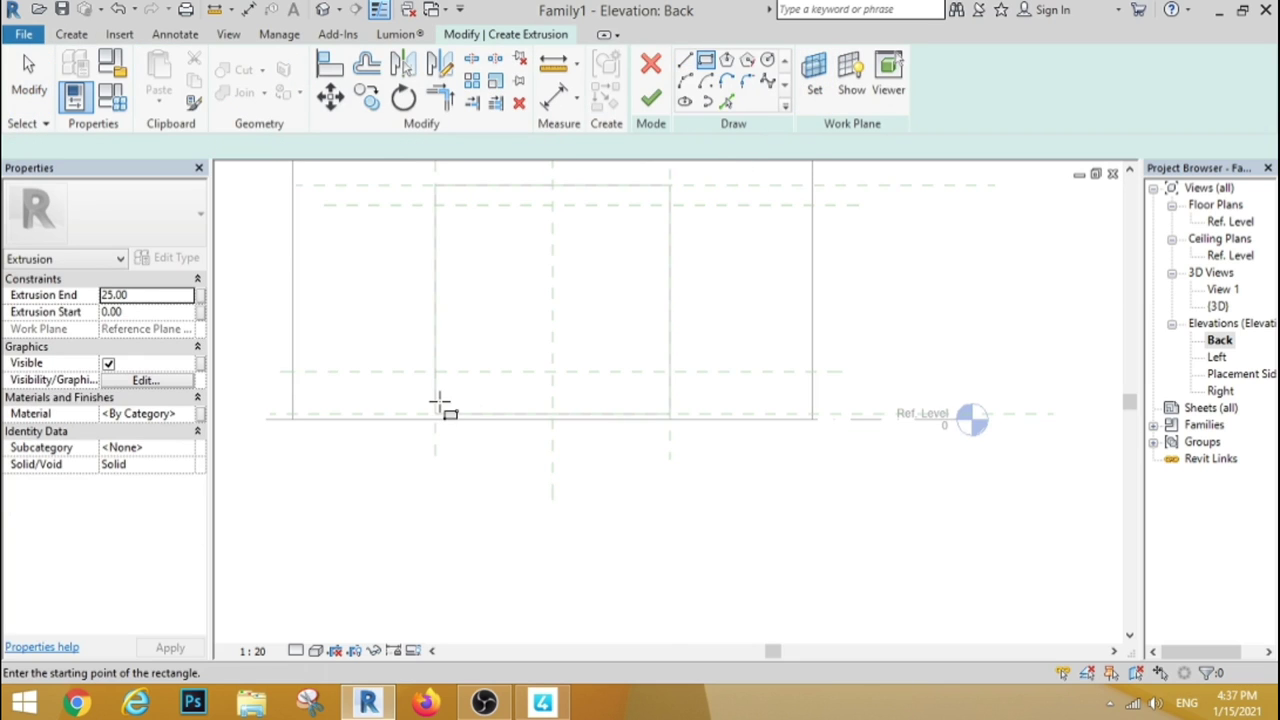
scroll(440, 403, up, 2)
scroll(440, 403, up, 1)
click(426, 297)
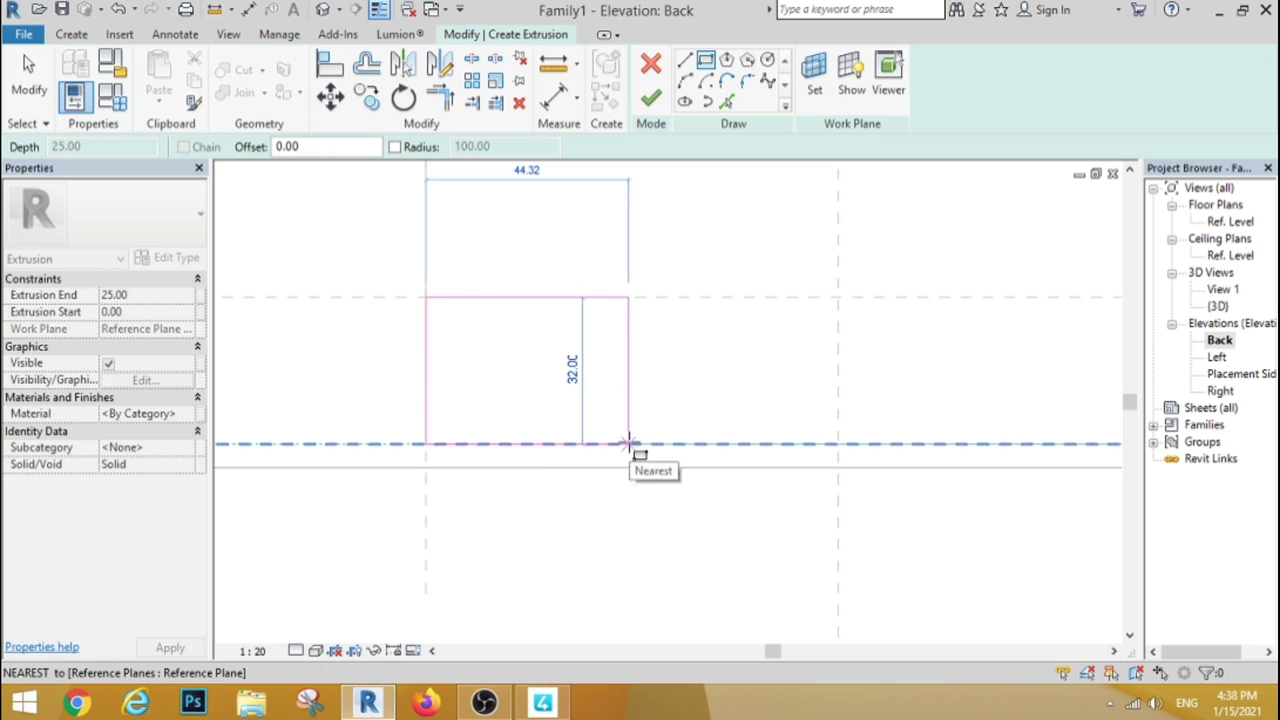
click(629, 441)
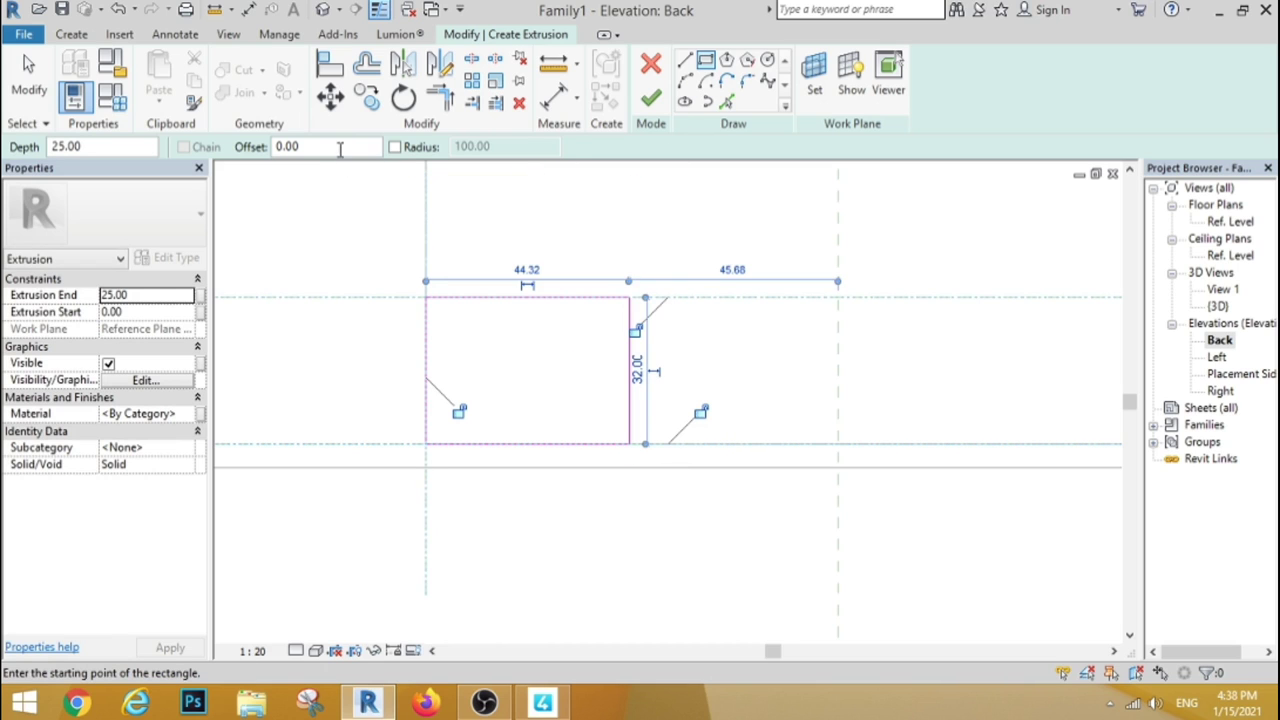
click(629, 296)
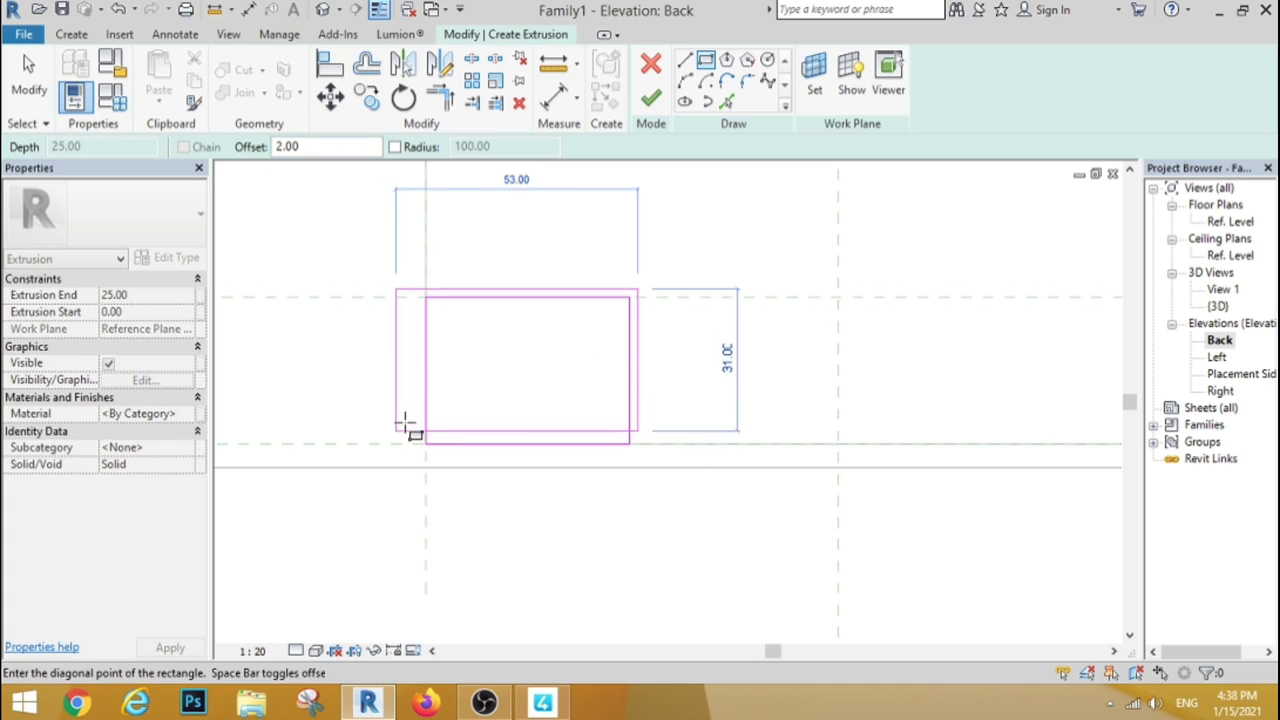
click(427, 442)
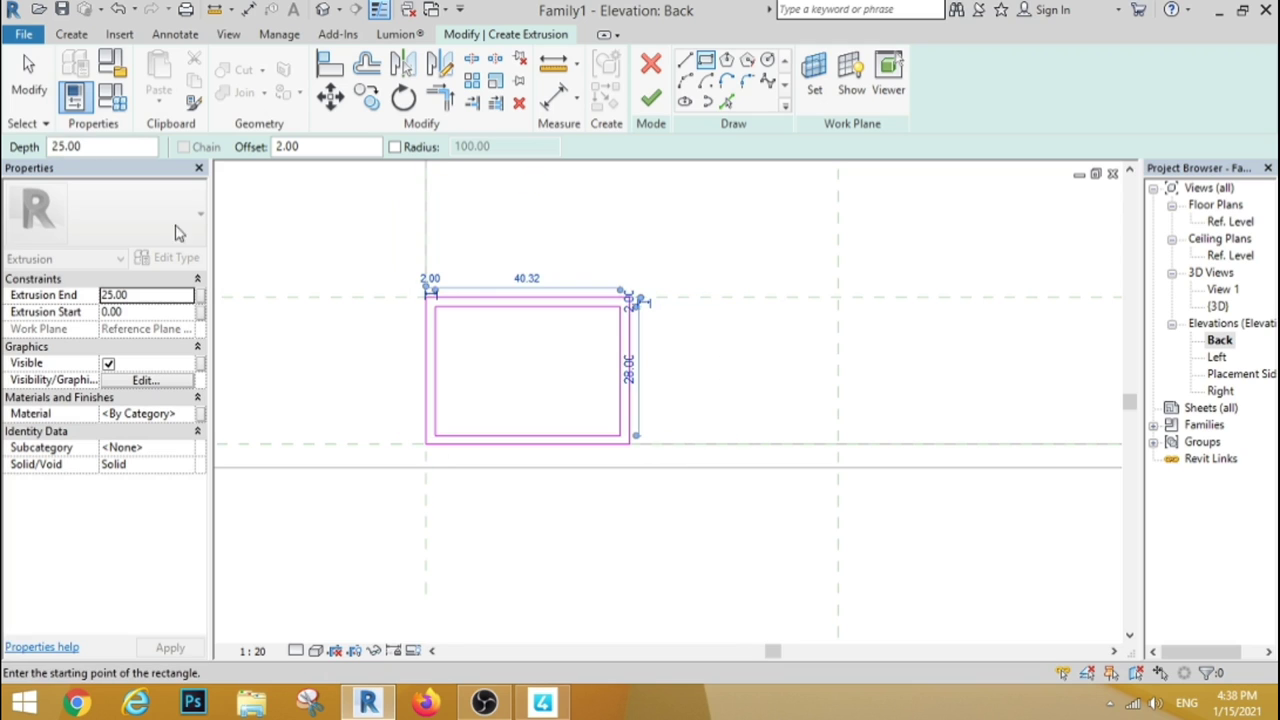
click(27, 100)
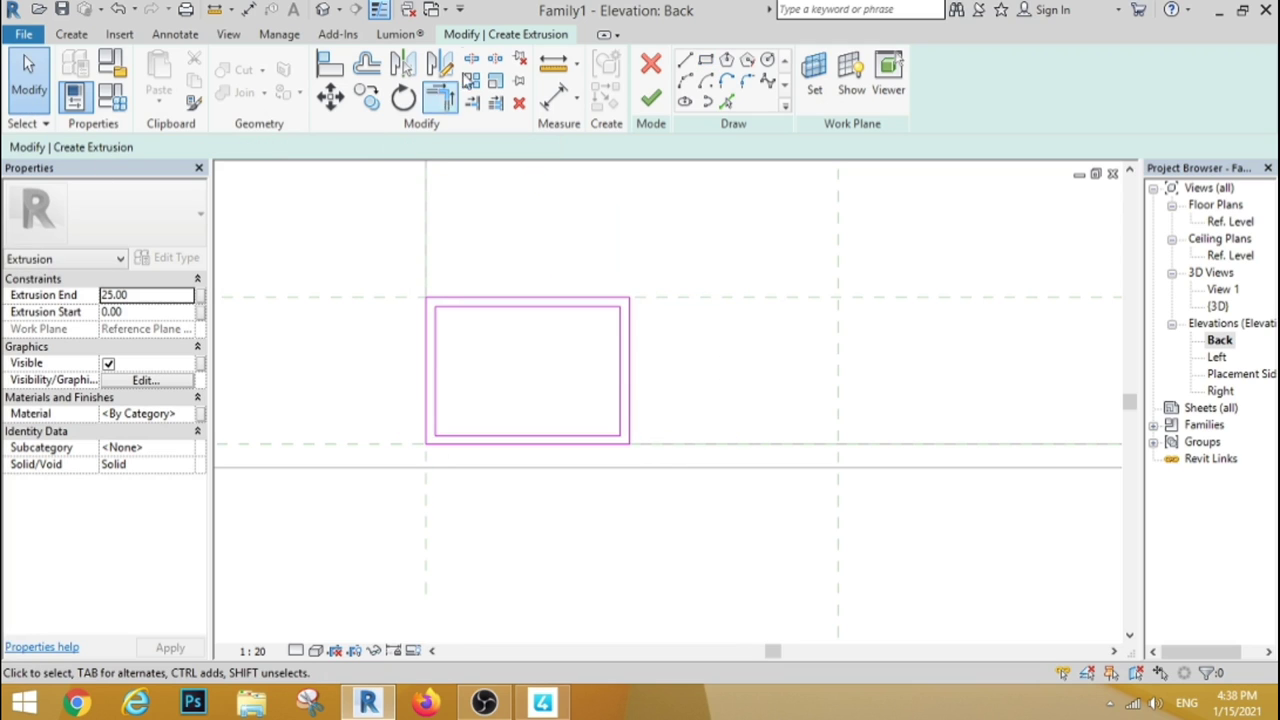
Split and trim the frame's edge lines, then crossing-select the whole cabinet profile
click(471, 58)
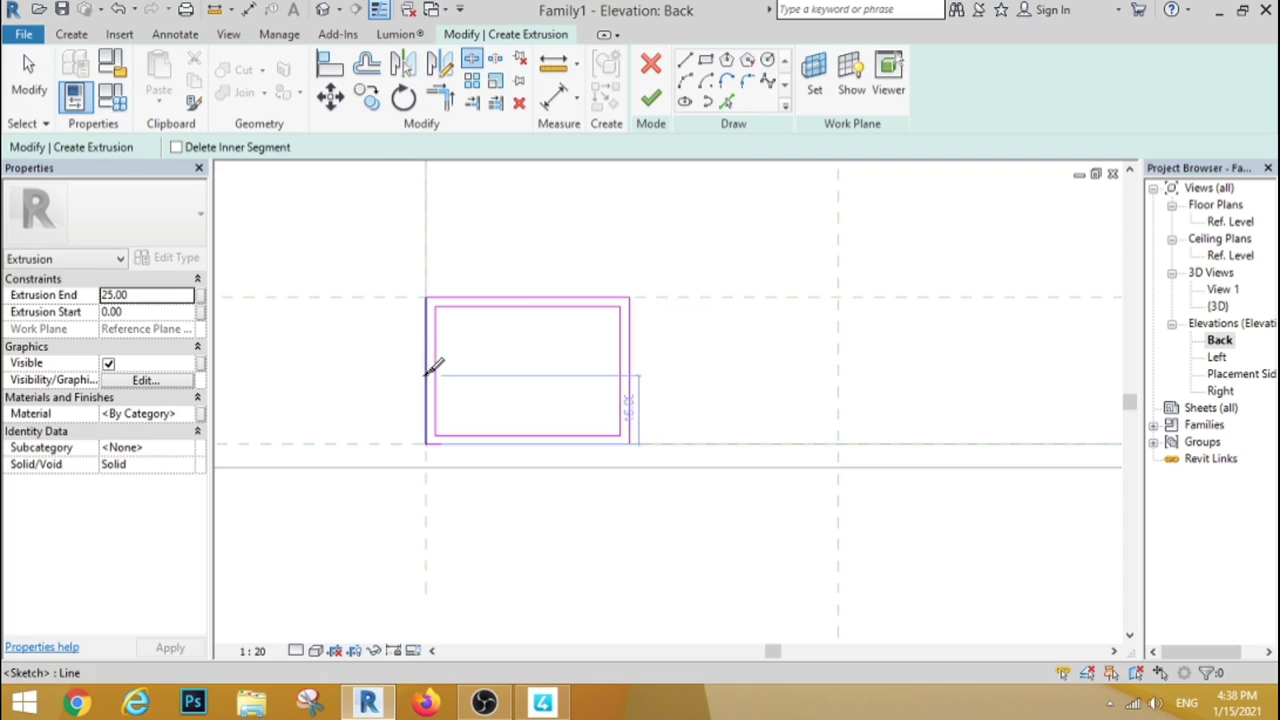
click(427, 375)
click(440, 97)
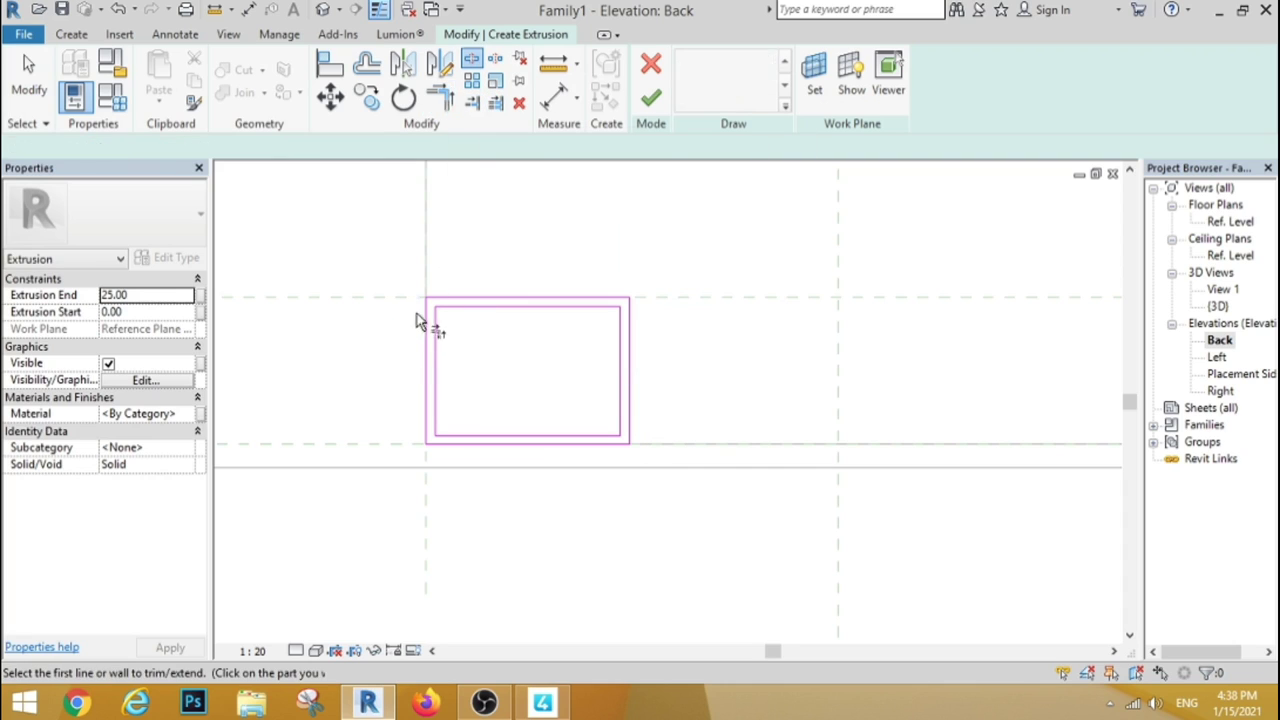
scroll(420, 318, up, 5)
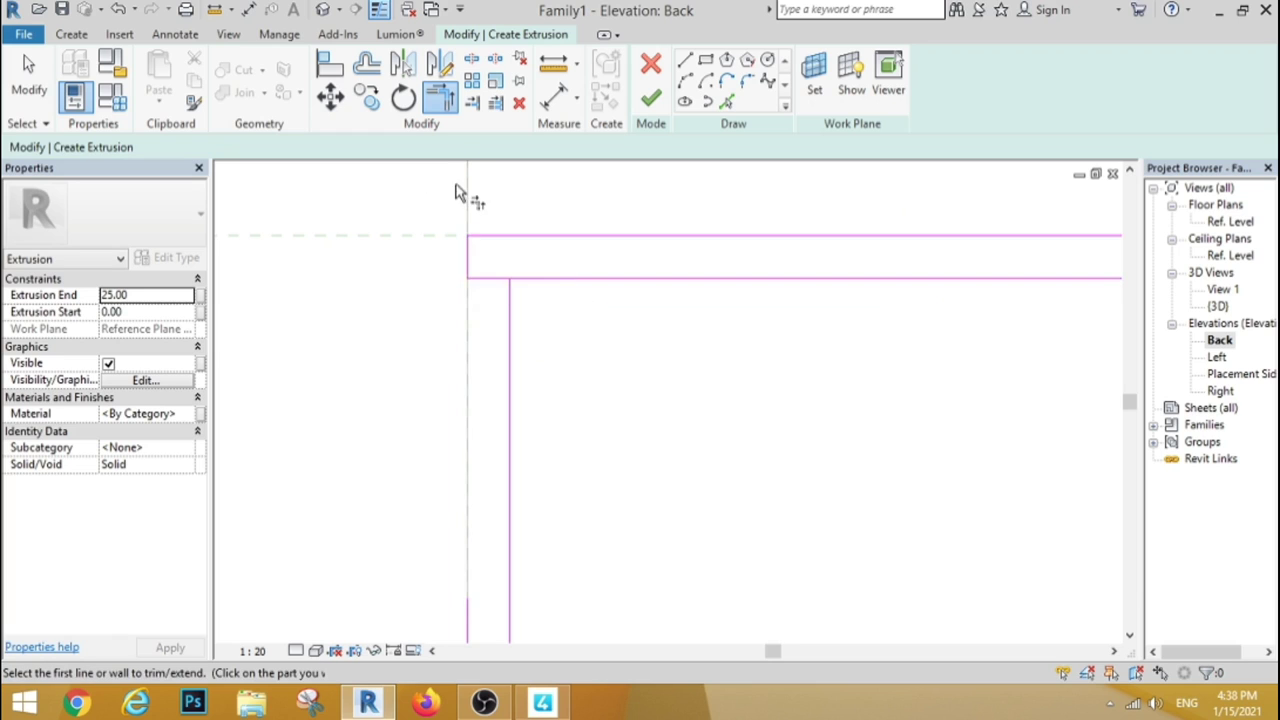
scroll(457, 194, down, 3)
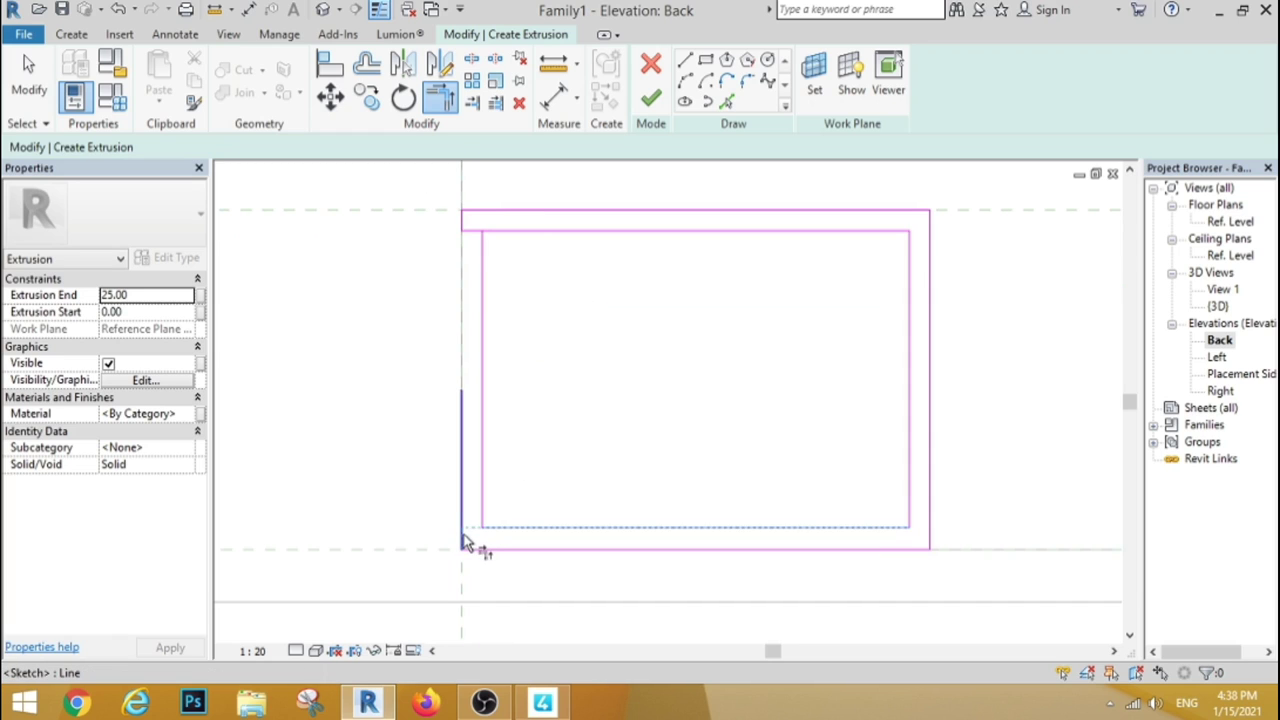
key(Escape)
drag(623, 337, 434, 374)
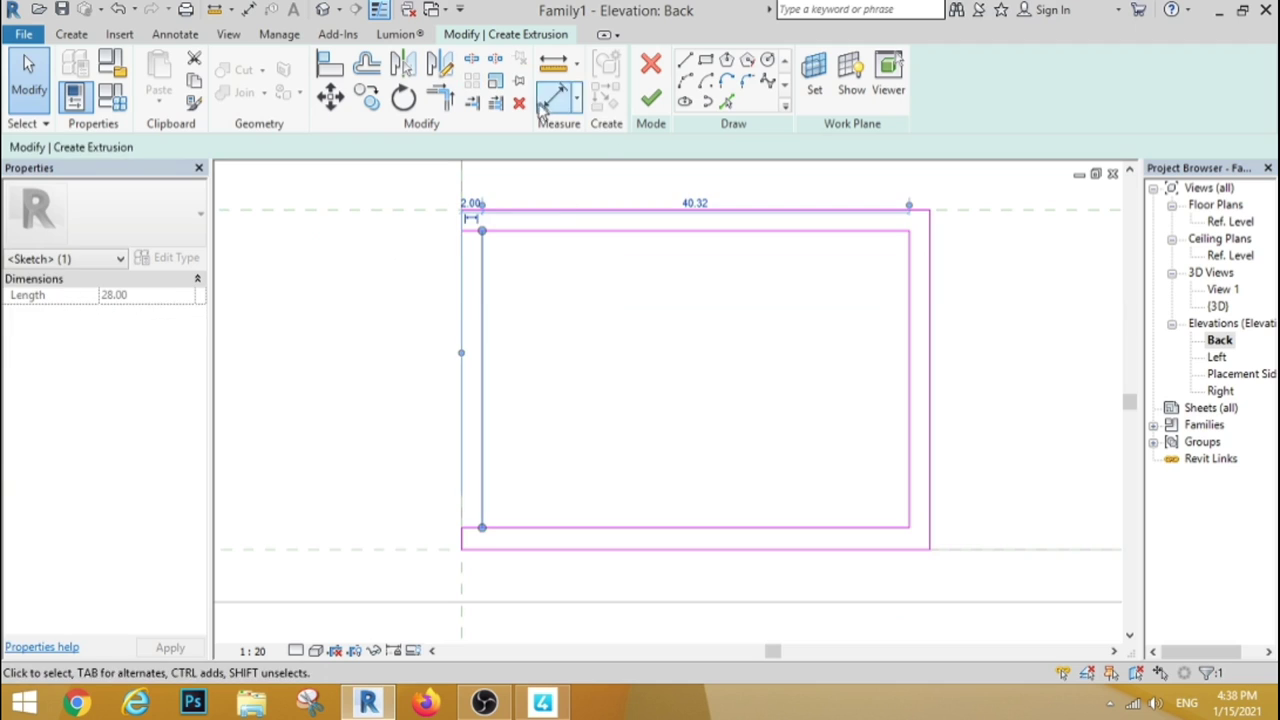
key(Escape)
scroll(440, 320, down, 5)
drag(528, 237, 433, 392)
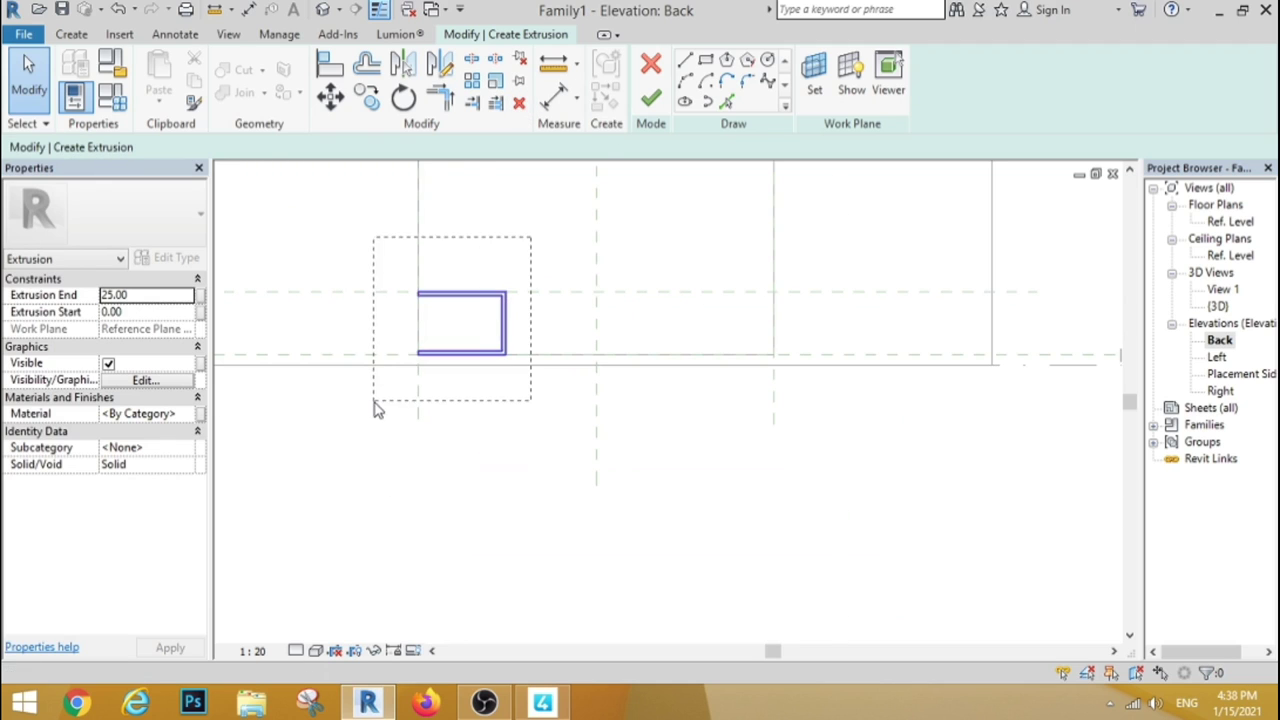
Mirror a copy of the cabinet profile across the centre reference plane
click(440, 68)
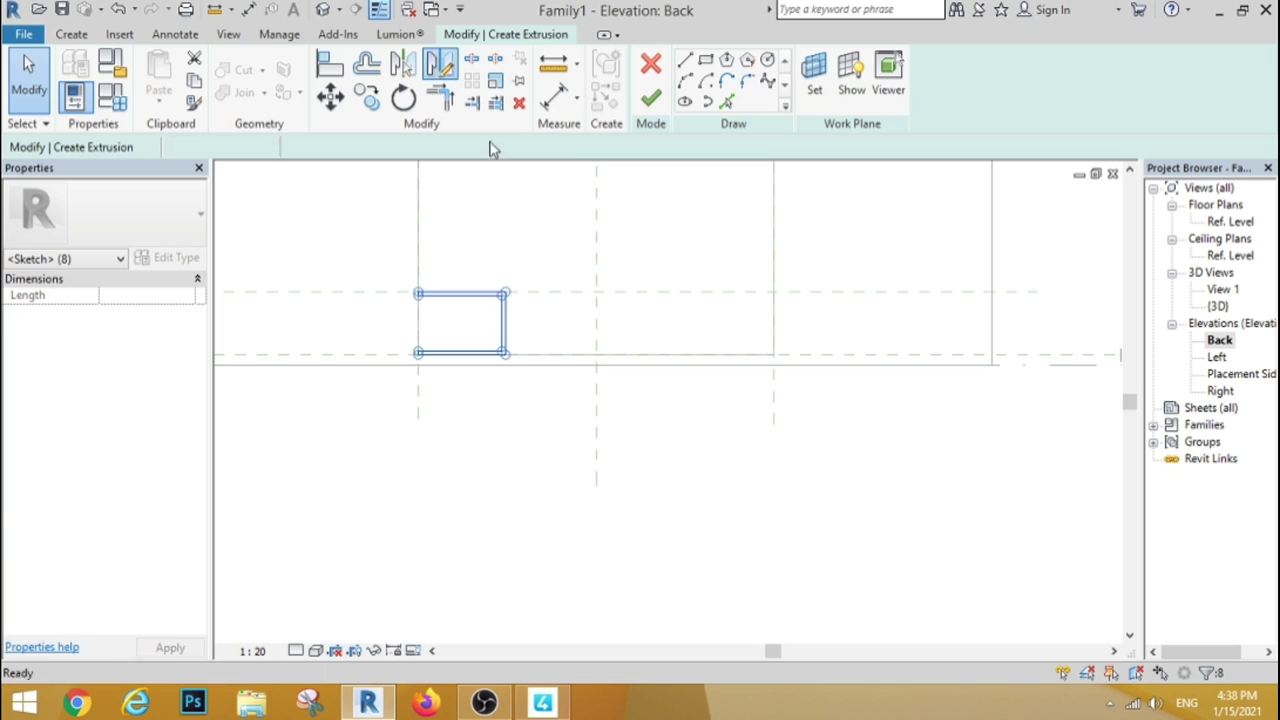
click(597, 266)
click(597, 466)
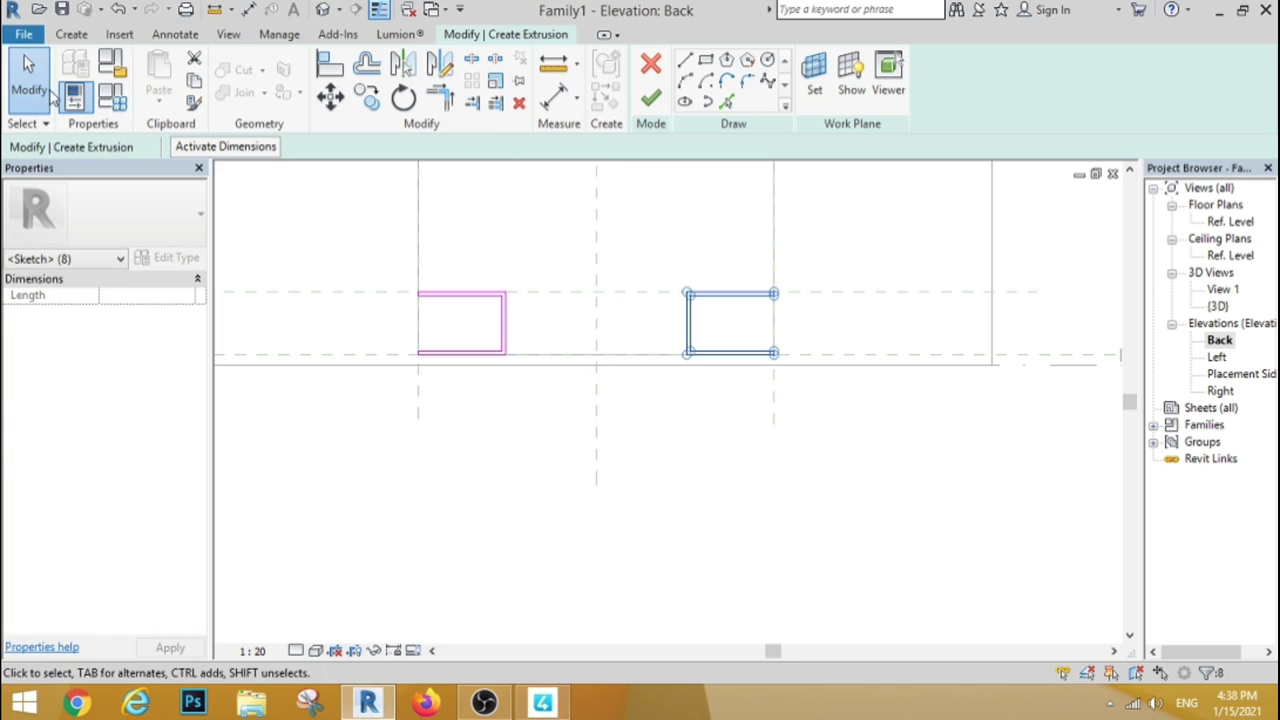
click(45, 90)
Finish the frames as extrusions and deepen them to the rear plane, 27.00 to 42.00
scroll(600, 465, down, 4)
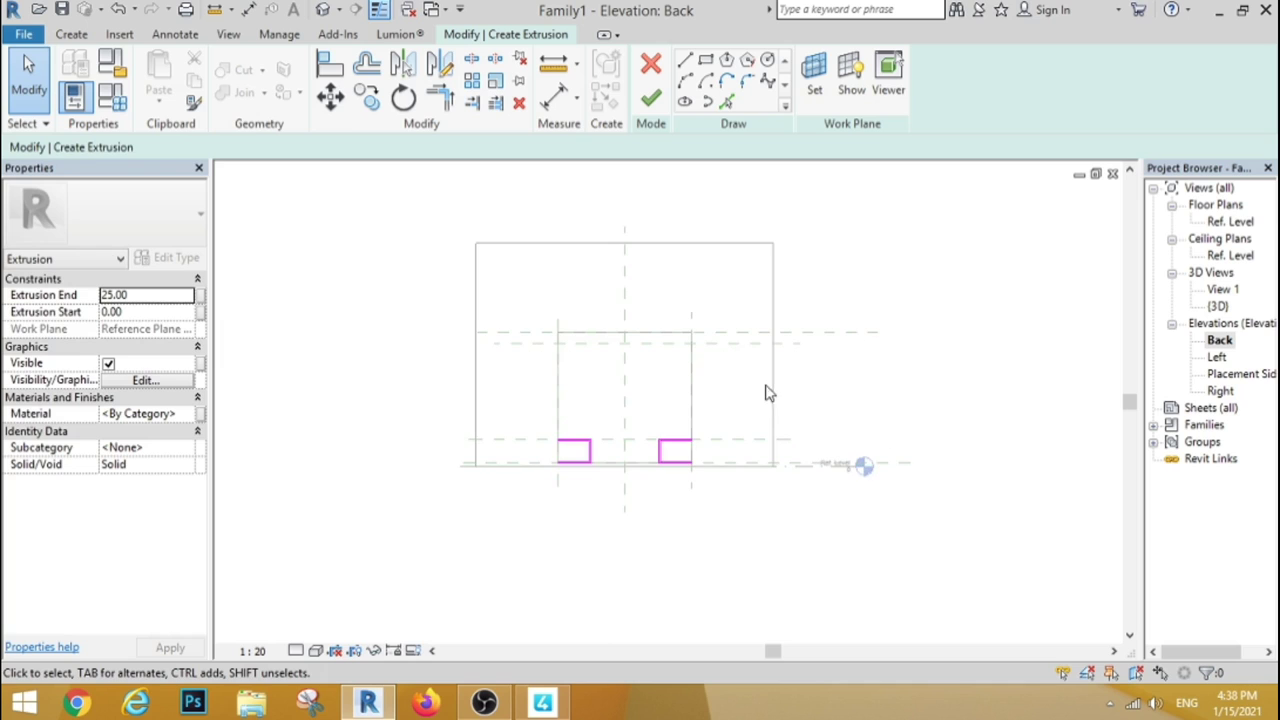
double_click(1230, 221)
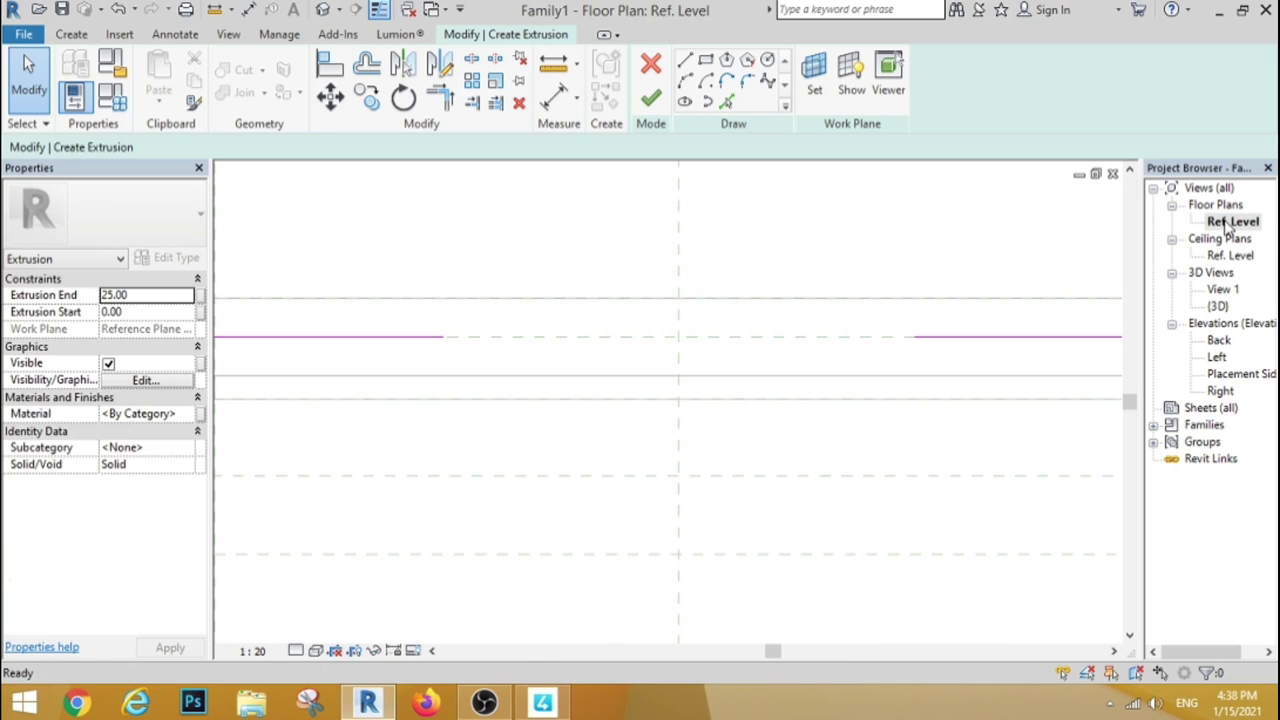
click(651, 98)
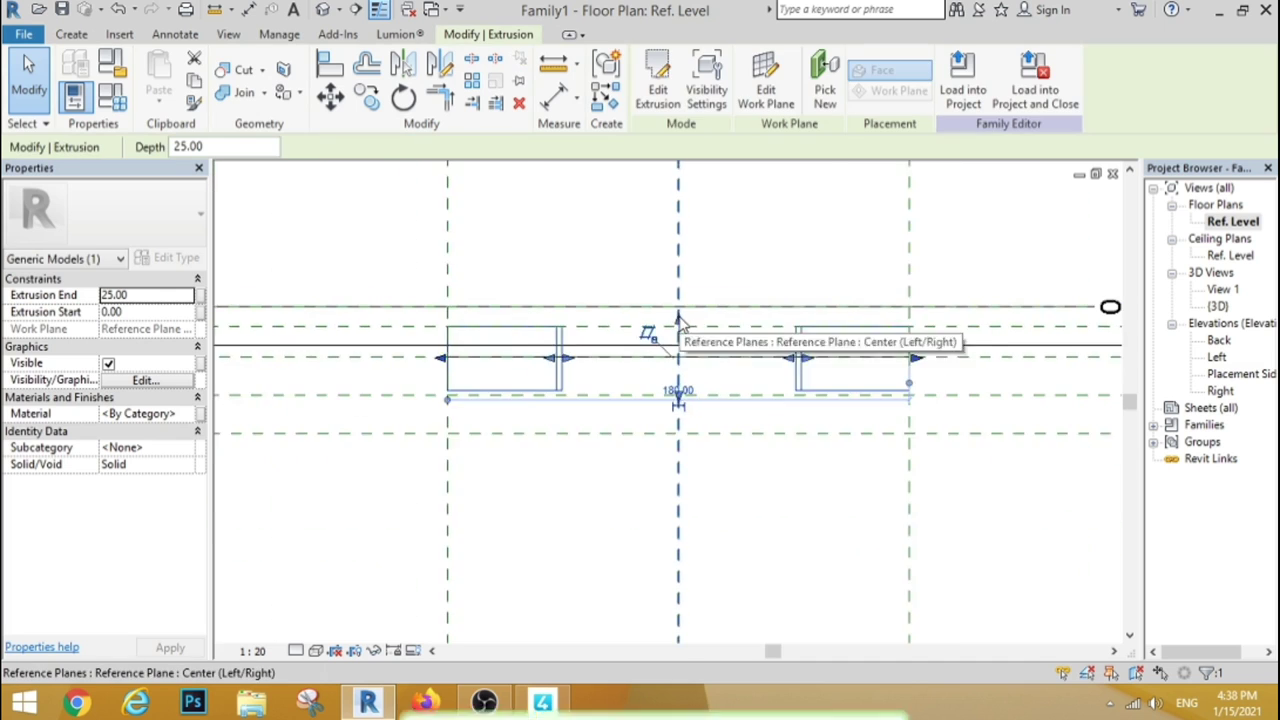
scroll(686, 400, up, 1)
mouse_move(683, 343)
mouse_down()
mouse_move(685, 388)
mouse_move(679, 295)
mouse_up()
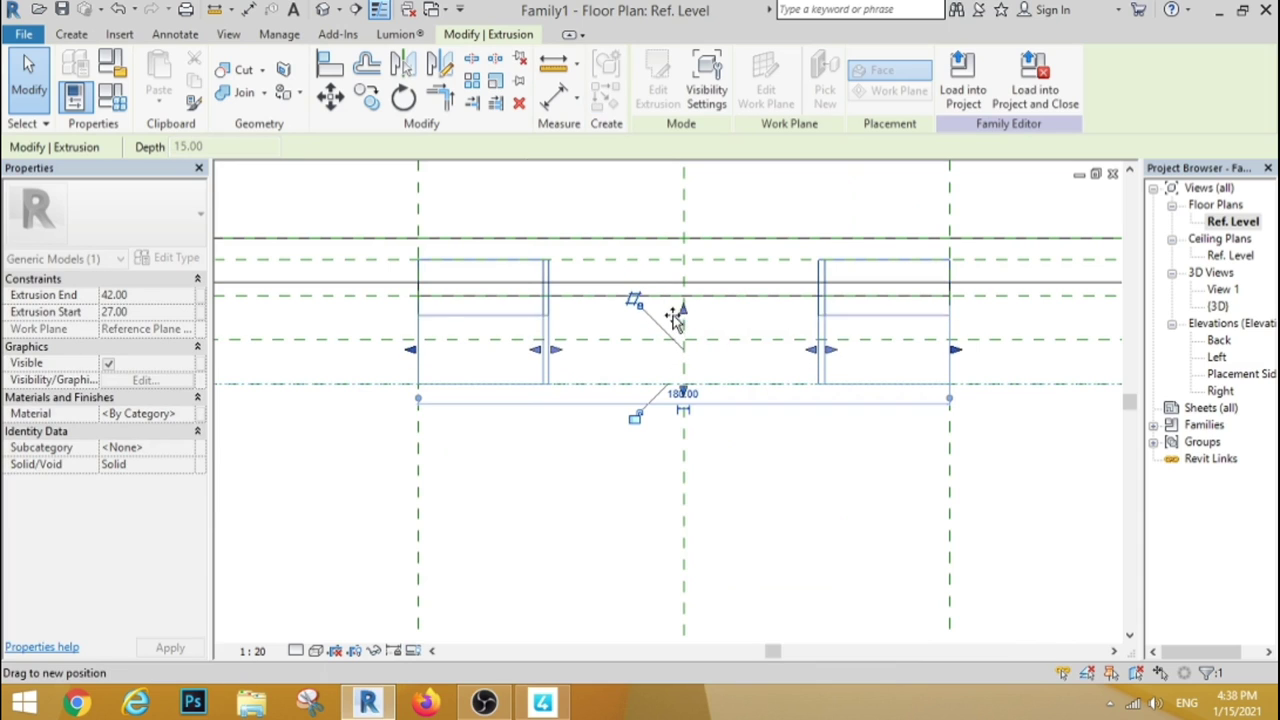
click(740, 201)
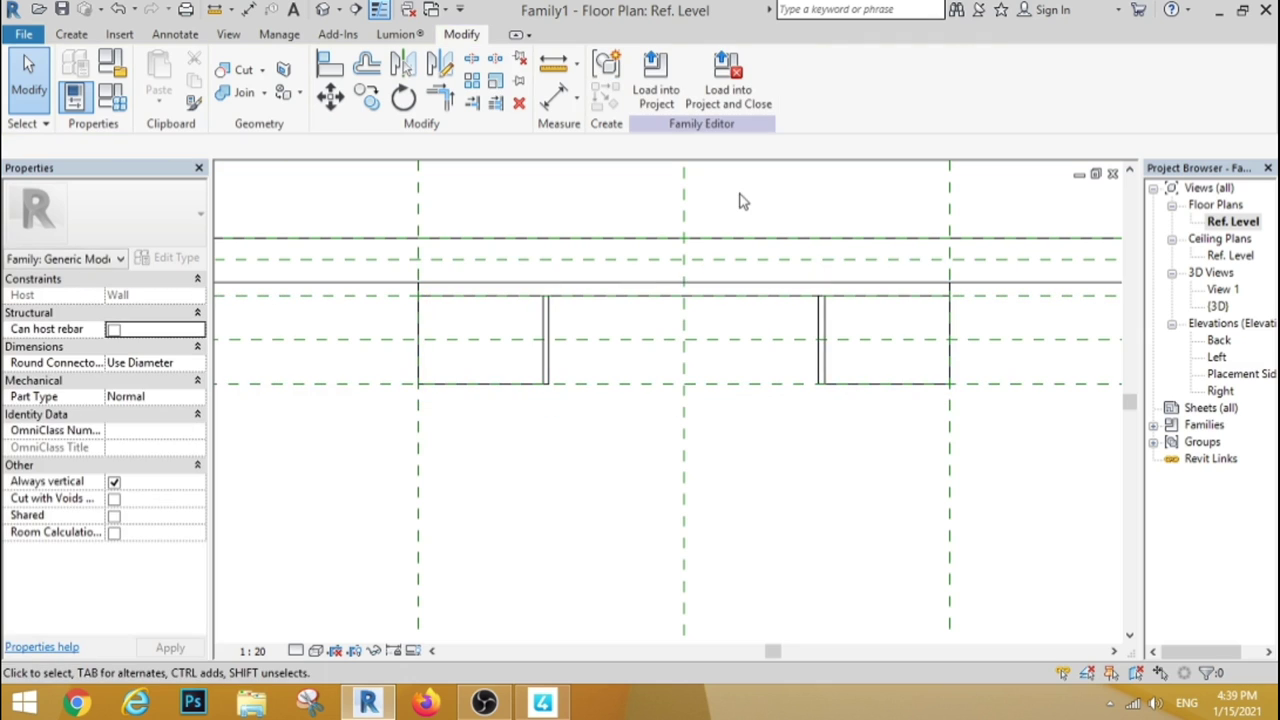
Inspect both cabinet boxes in the 3D view, then return to a zoomed Back elevation
click(324, 9)
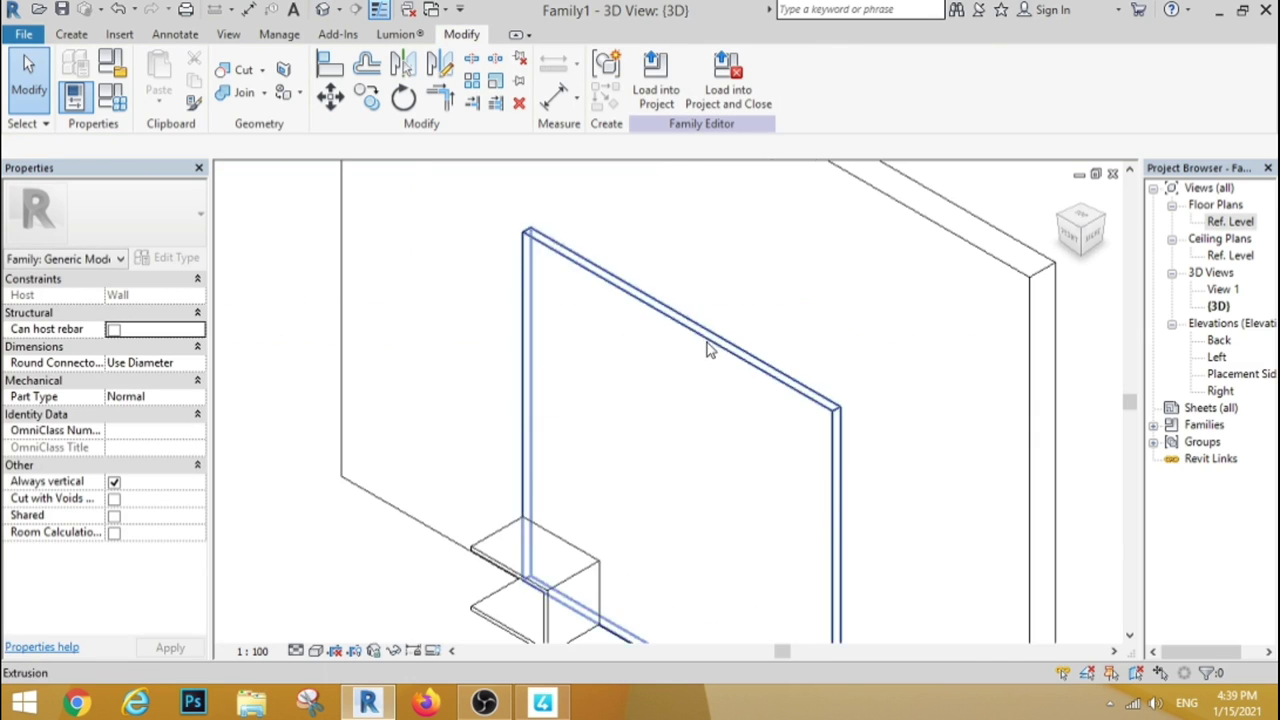
scroll(786, 349, down, 5)
scroll(688, 466, up, 4)
scroll(688, 466, down, 1)
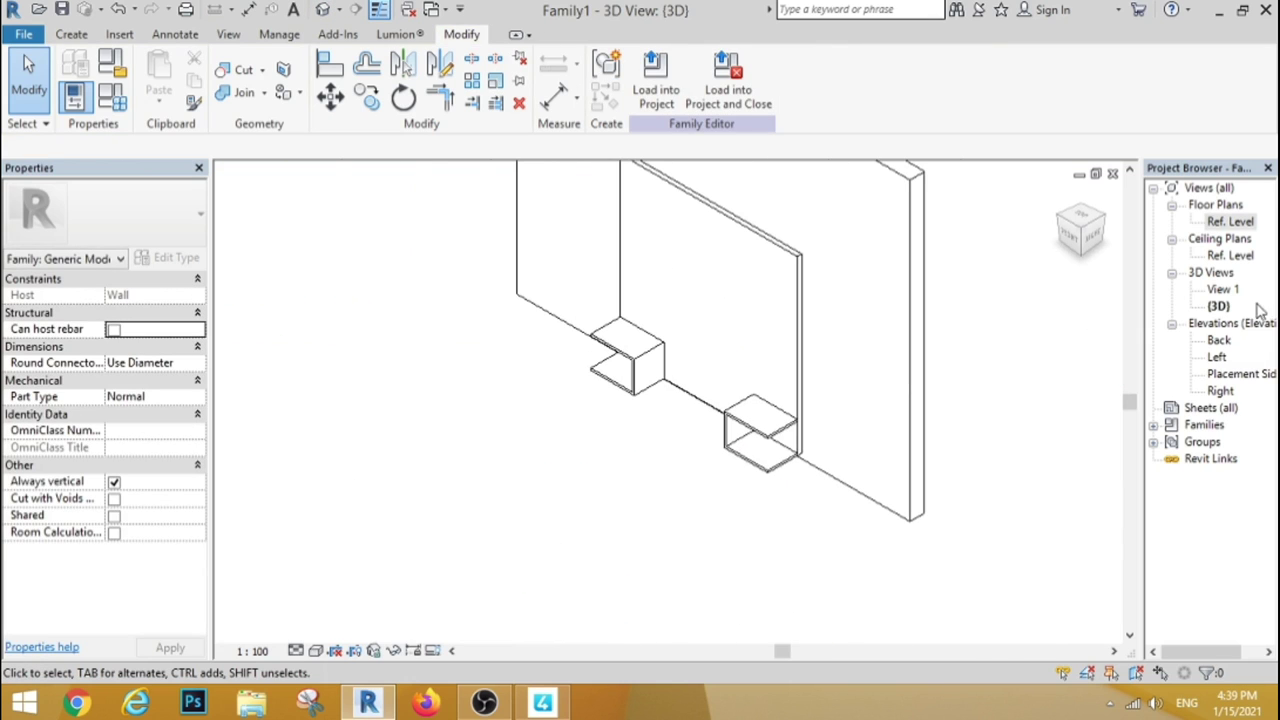
double_click(1219, 340)
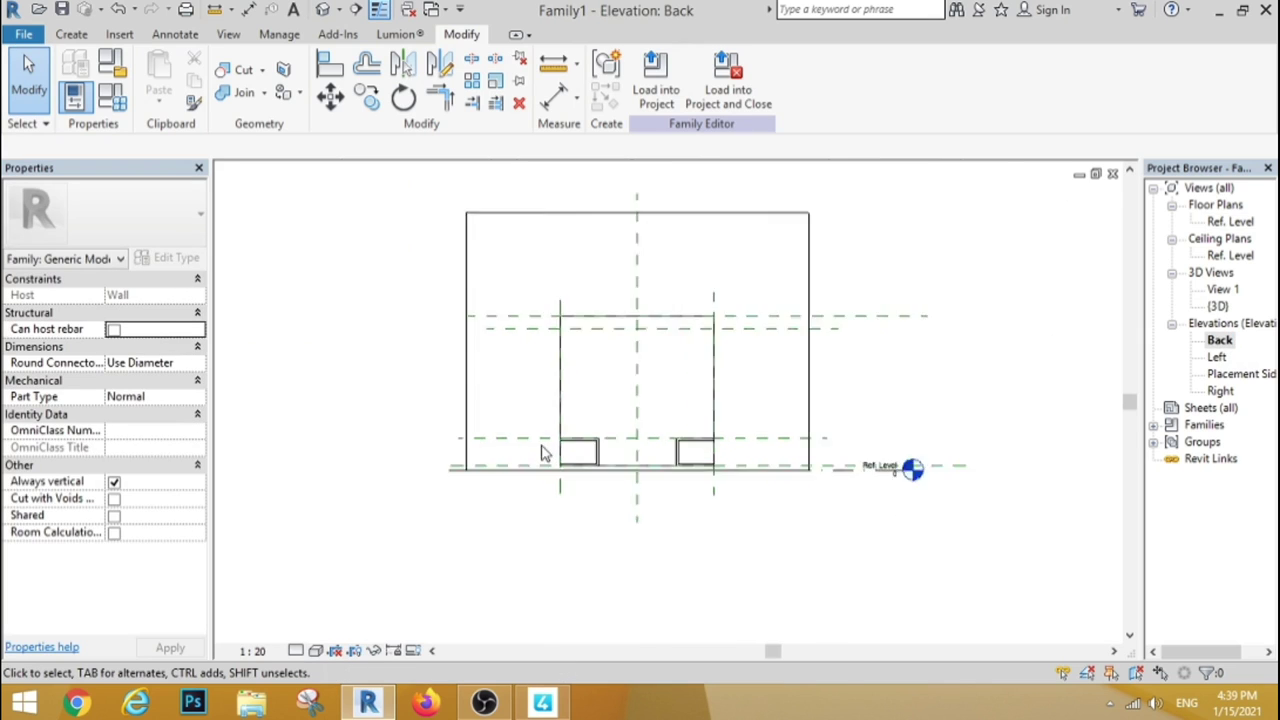
scroll(730, 470, up, 3)
scroll(730, 470, up, 3)
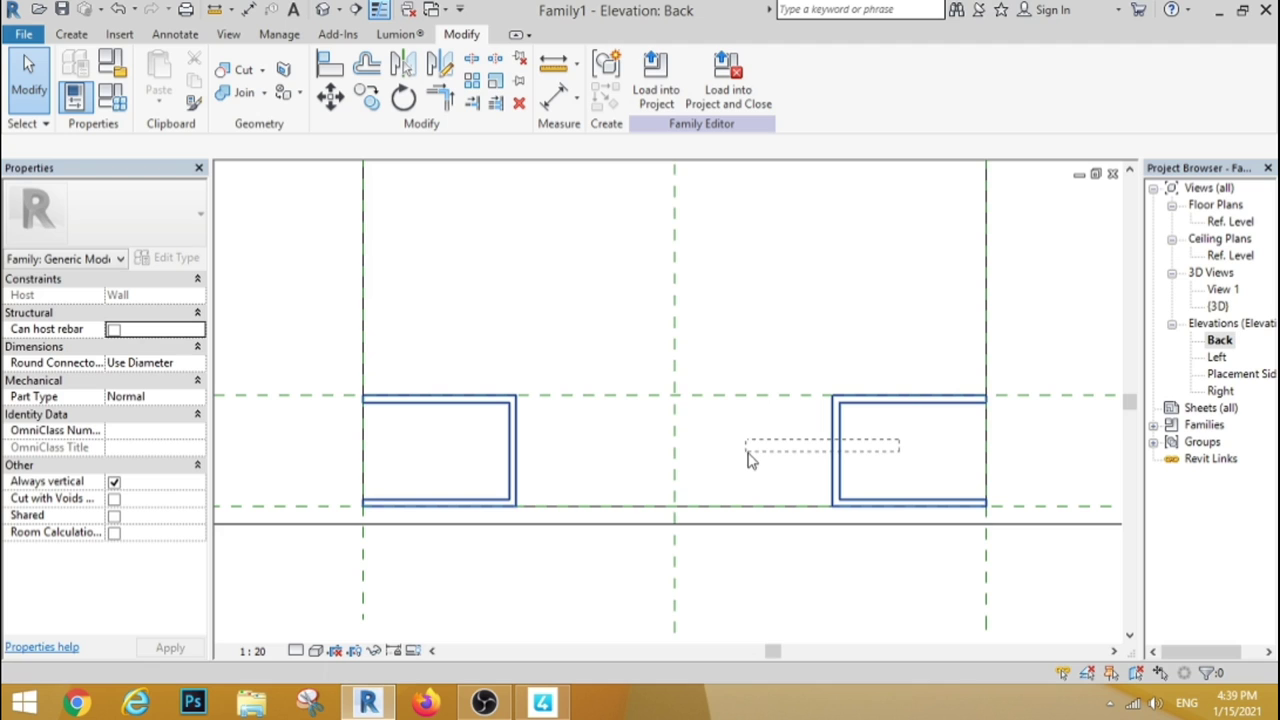
drag(575, 459, 918, 454)
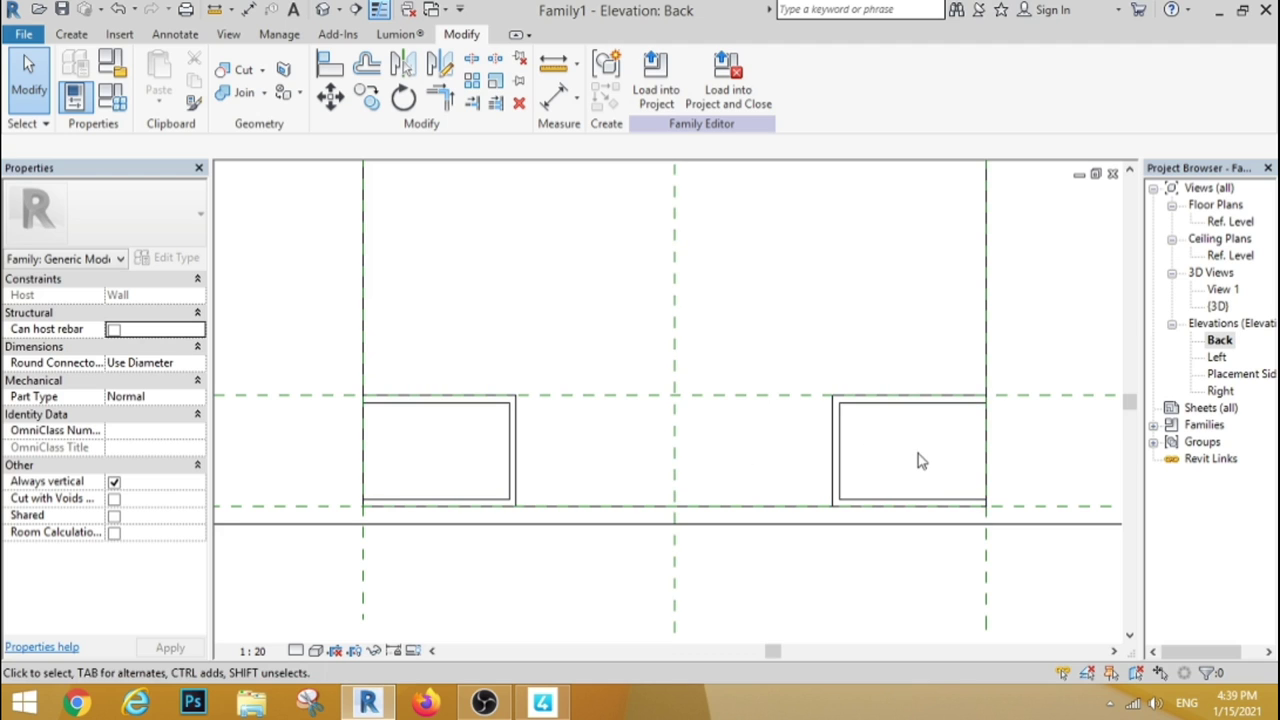
click(71, 34)
Draw a 2-high panel rectangle between the two cabinets and finish it as an extrusion
click(161, 75)
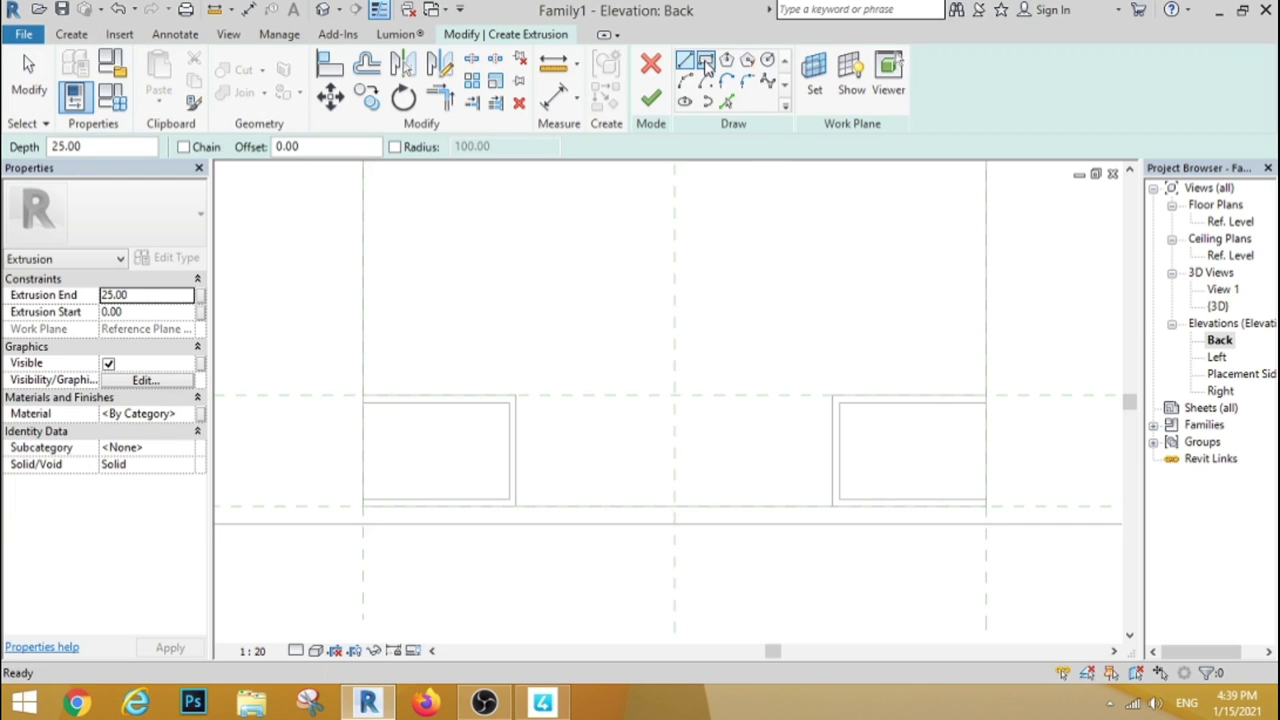
click(705, 62)
click(516, 452)
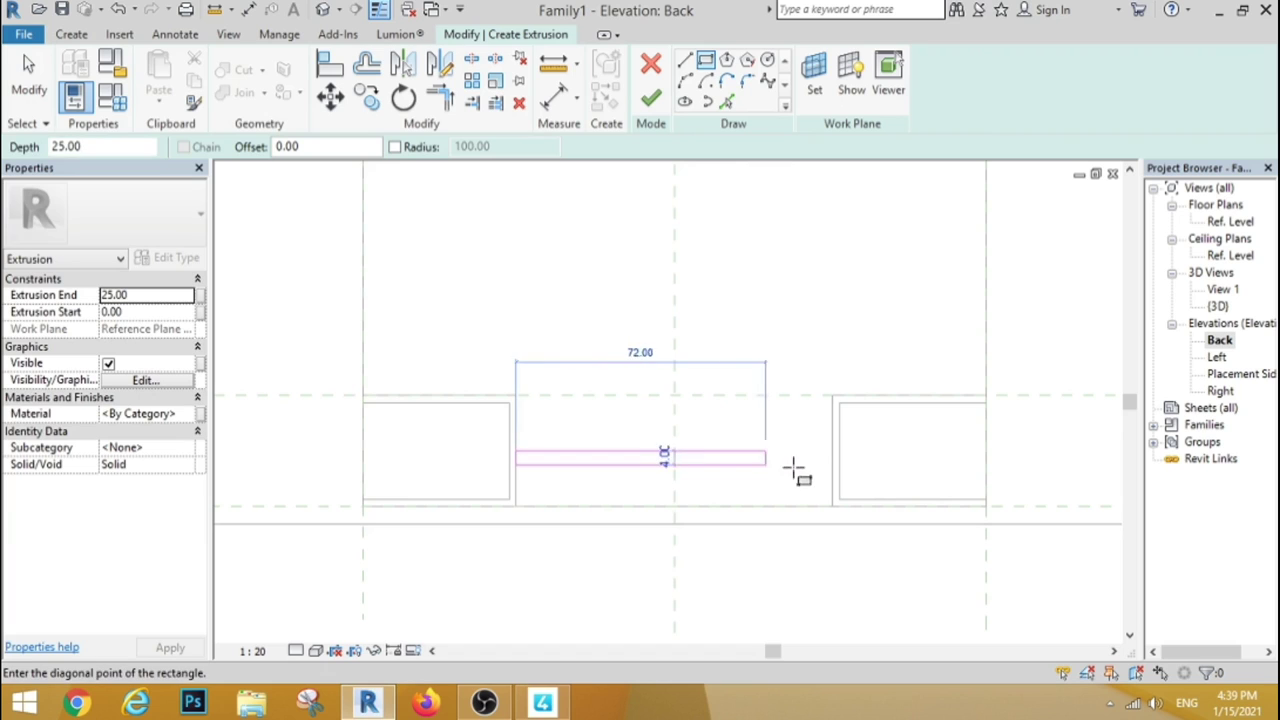
scroll(805, 460, up, 2)
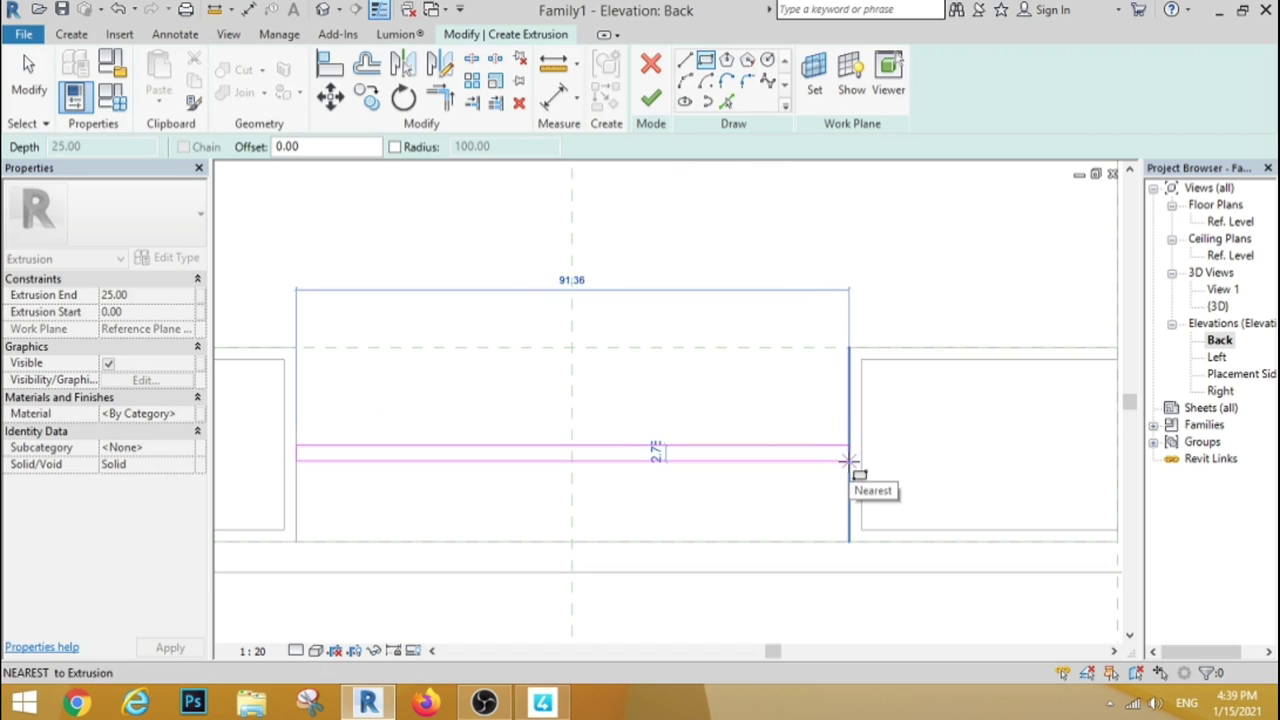
click(848, 460)
key(Escape)
key(Escape)
click(560, 460)
text(2)
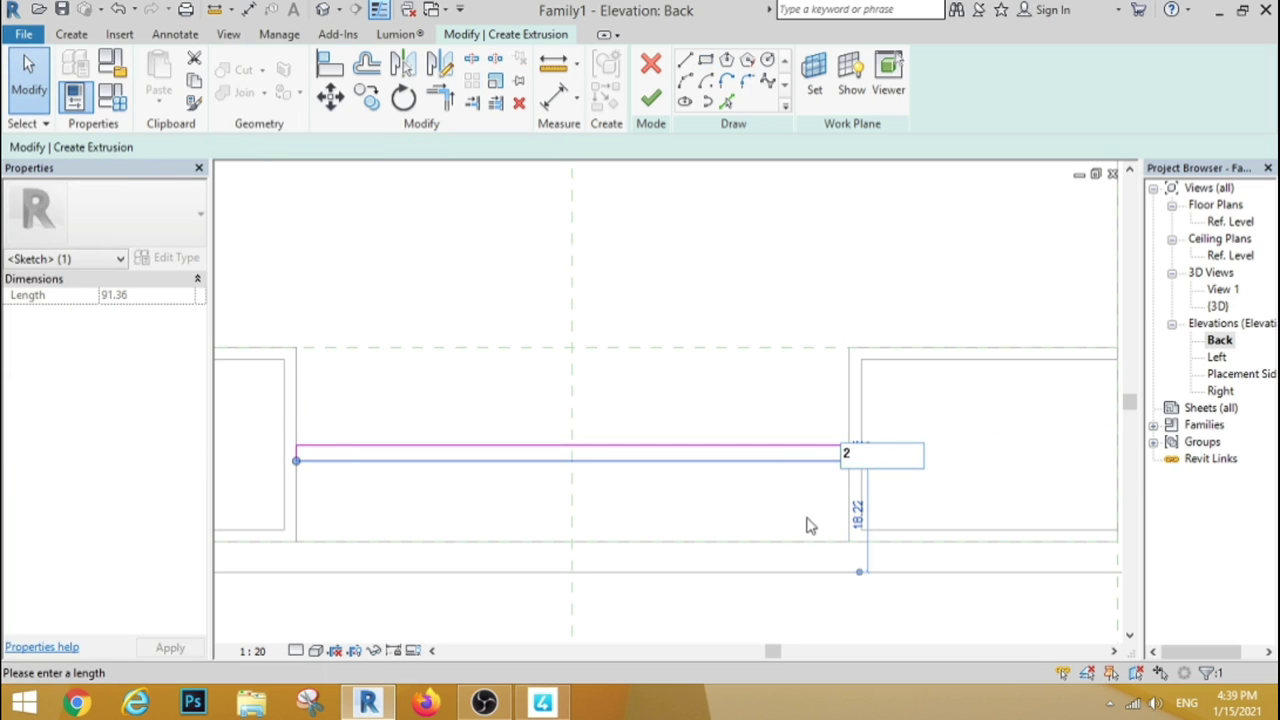
key(Return)
click(745, 510)
click(651, 97)
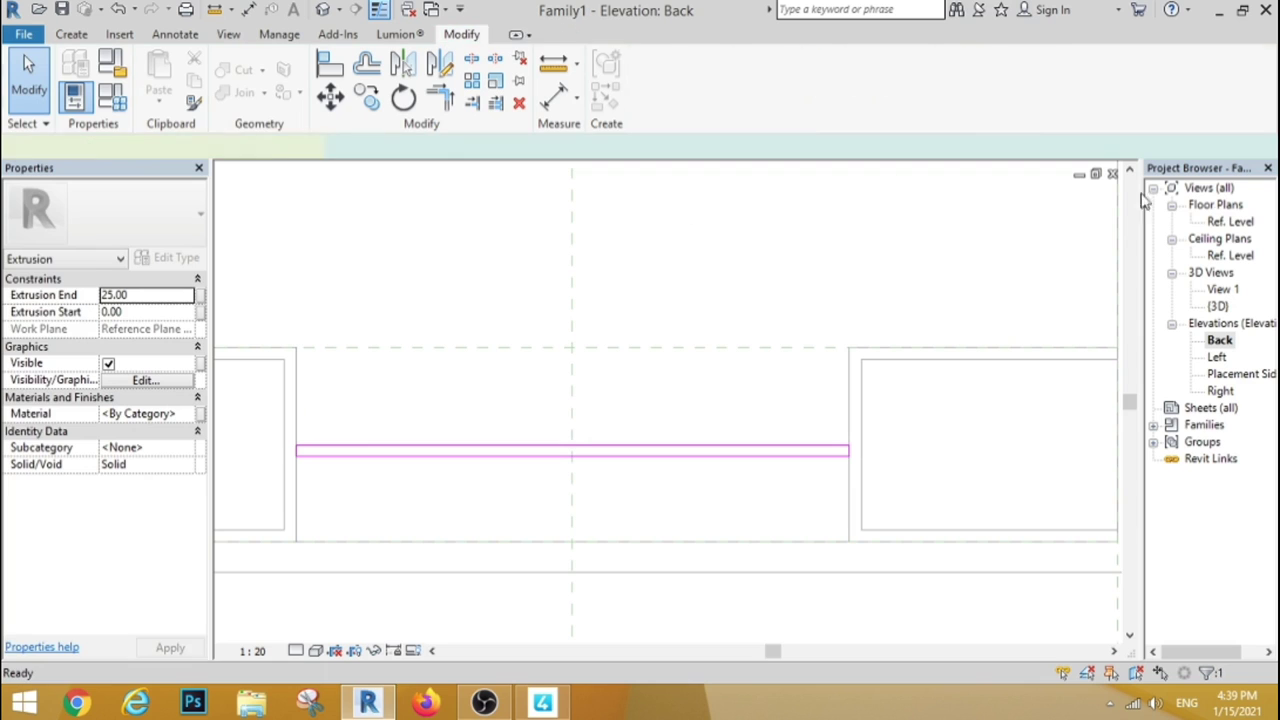
In the Ref. Level plan, set the panel's depth to run from 12.00 to 42.00
double_click(1229, 221)
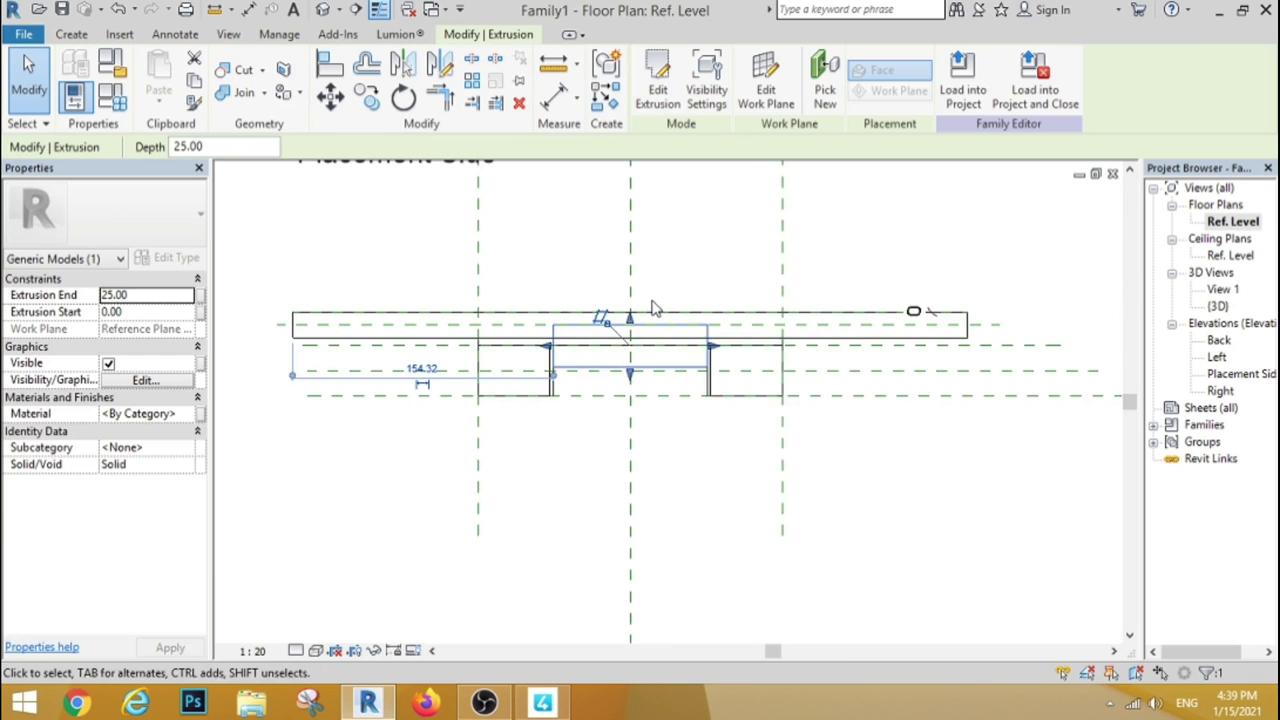
scroll(651, 308, up, 3)
drag(608, 446, 601, 492)
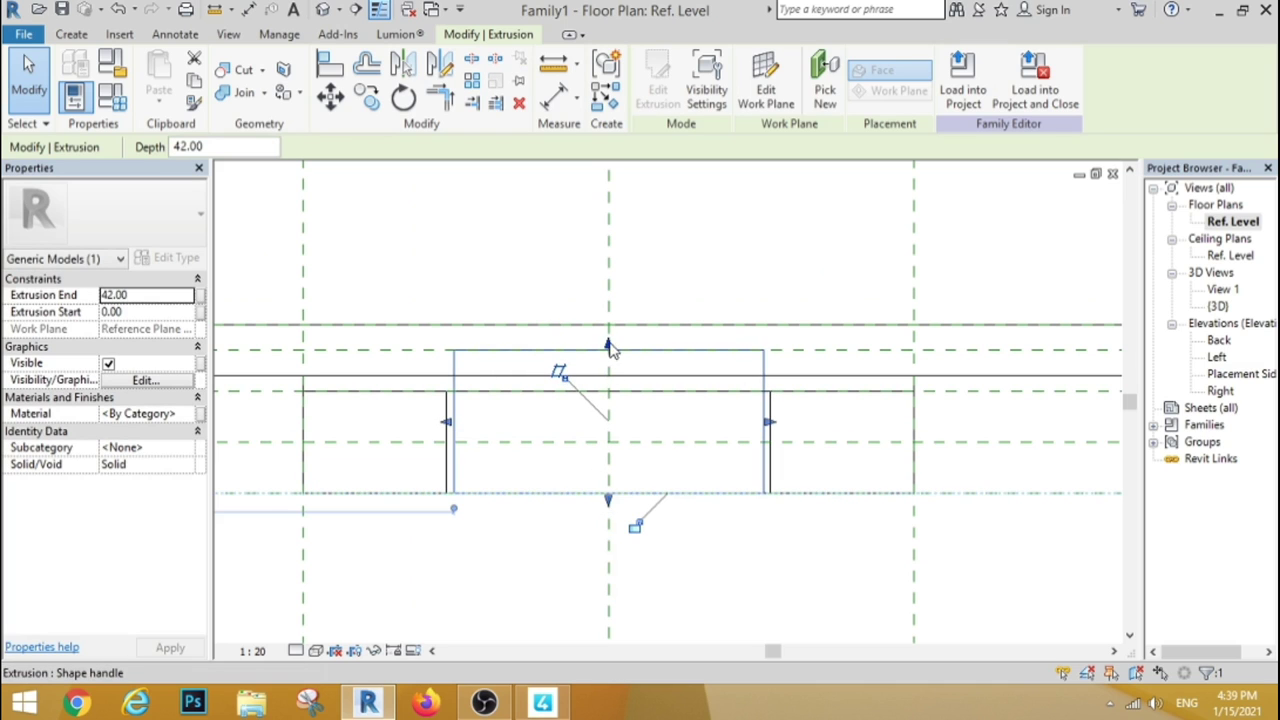
mouse_move(612, 347)
mouse_down()
mouse_move(594, 432)
mouse_move(607, 390)
mouse_up()
Orbit the 3D view to check the panel joining both cabinets, then zoom into the Back elevation
click(688, 278)
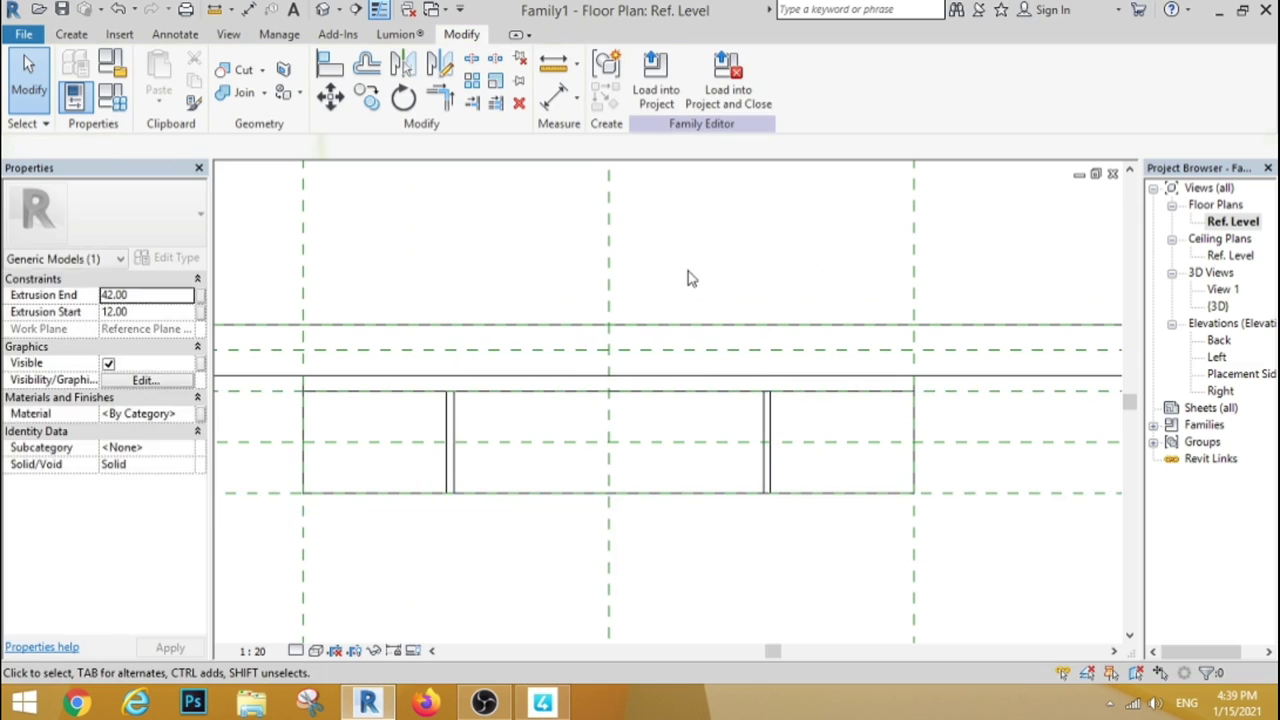
click(323, 9)
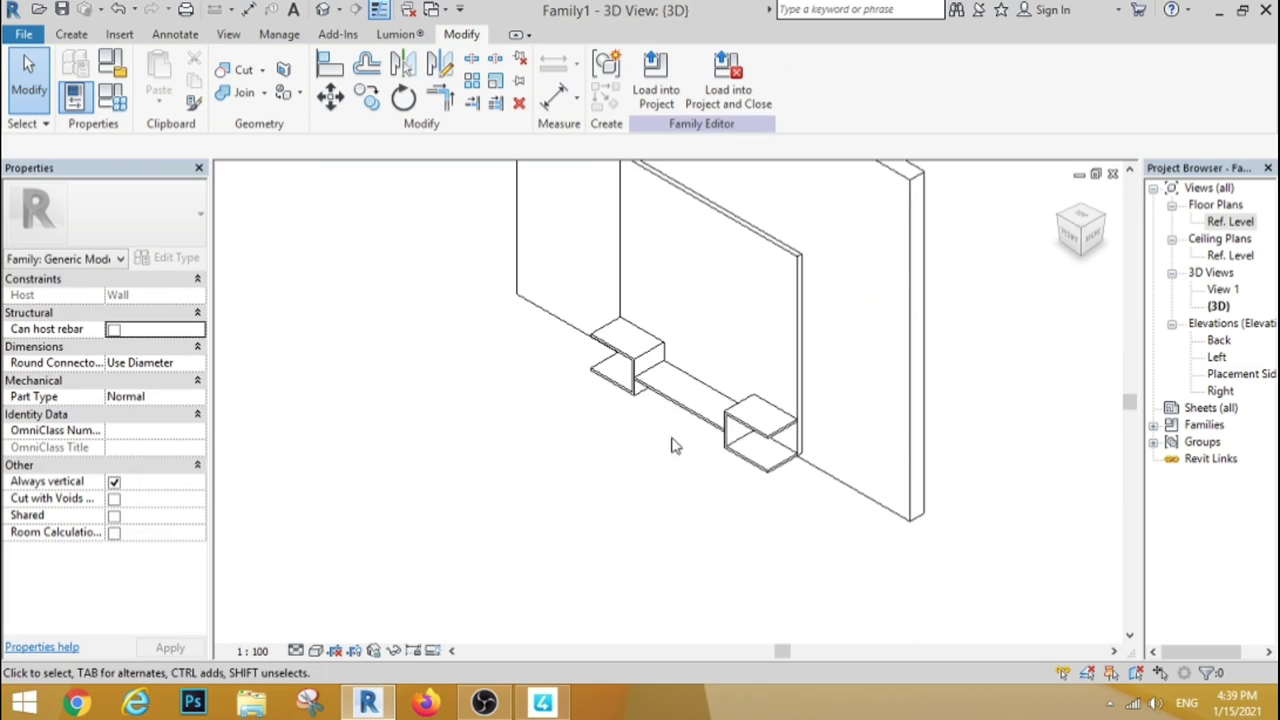
shift+middle_drag(672, 445, 670, 274)
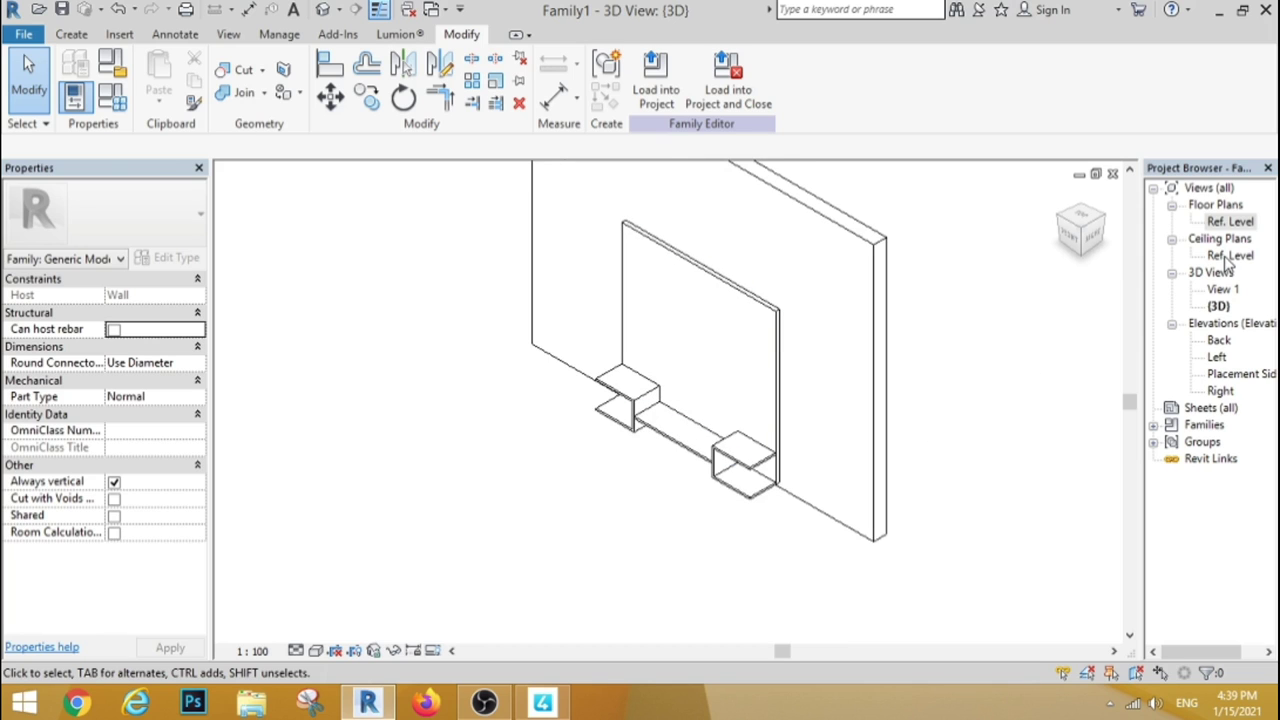
double_click(1219, 340)
scroll(709, 363, down, 3)
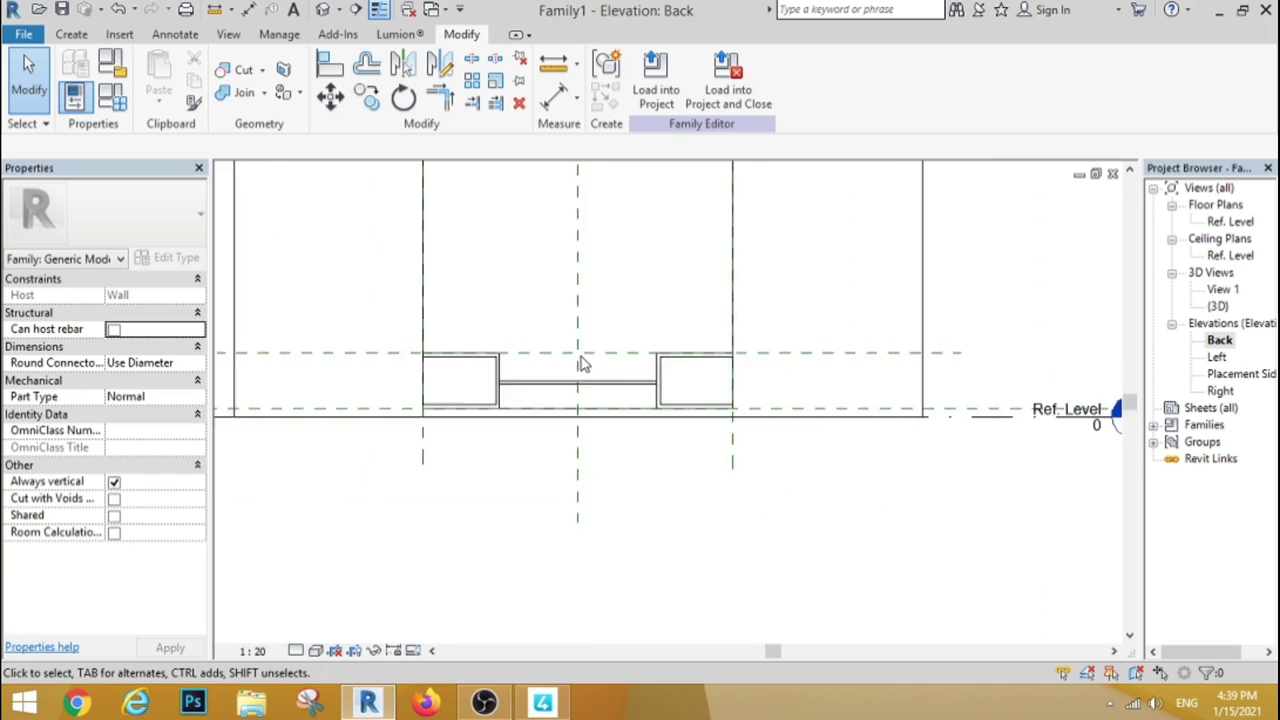
scroll(567, 213, down, 3)
scroll(568, 212, up, 4)
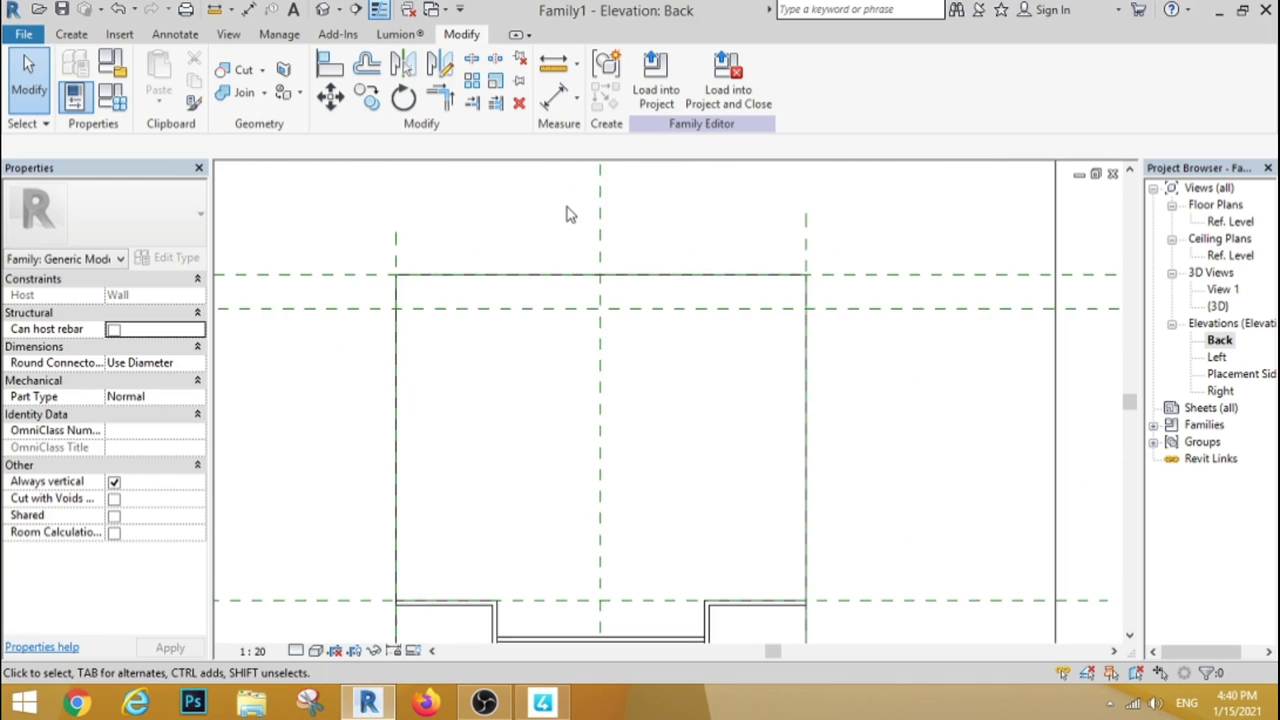
click(71, 34)
Draw a 134-long rectangle on the reference plane, set its height to 2, and finish the extrusion
click(160, 75)
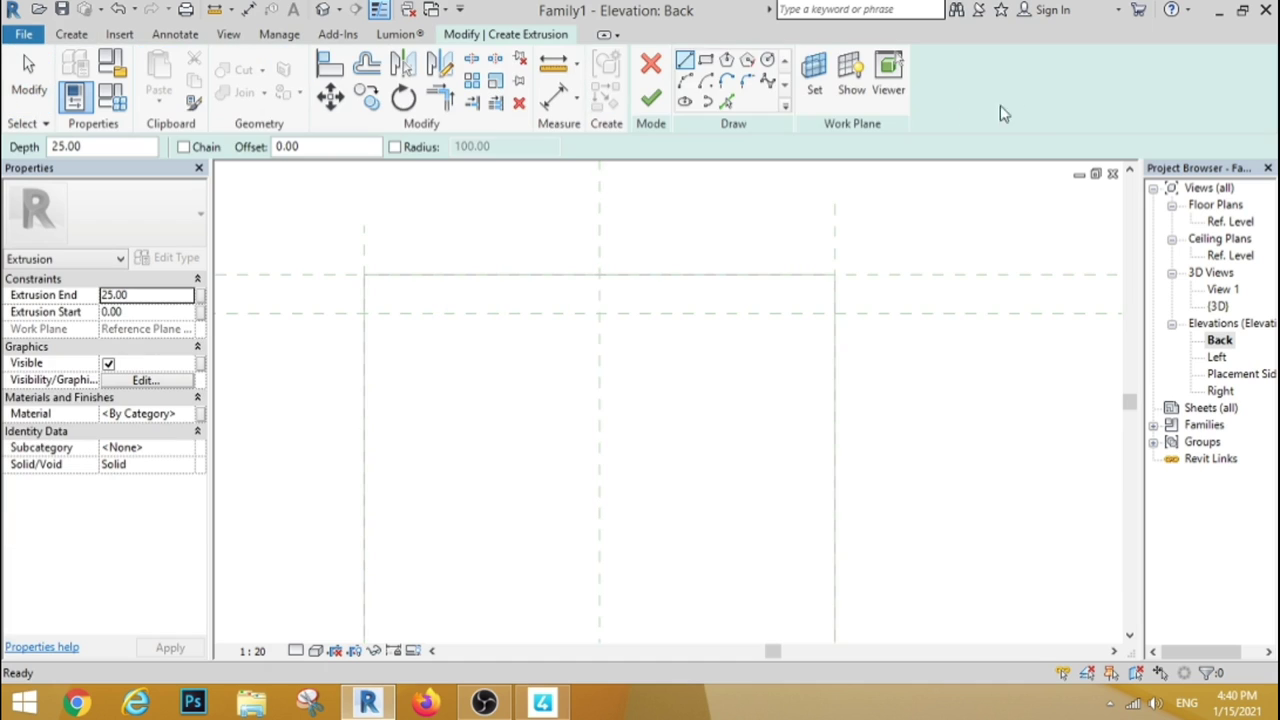
click(705, 60)
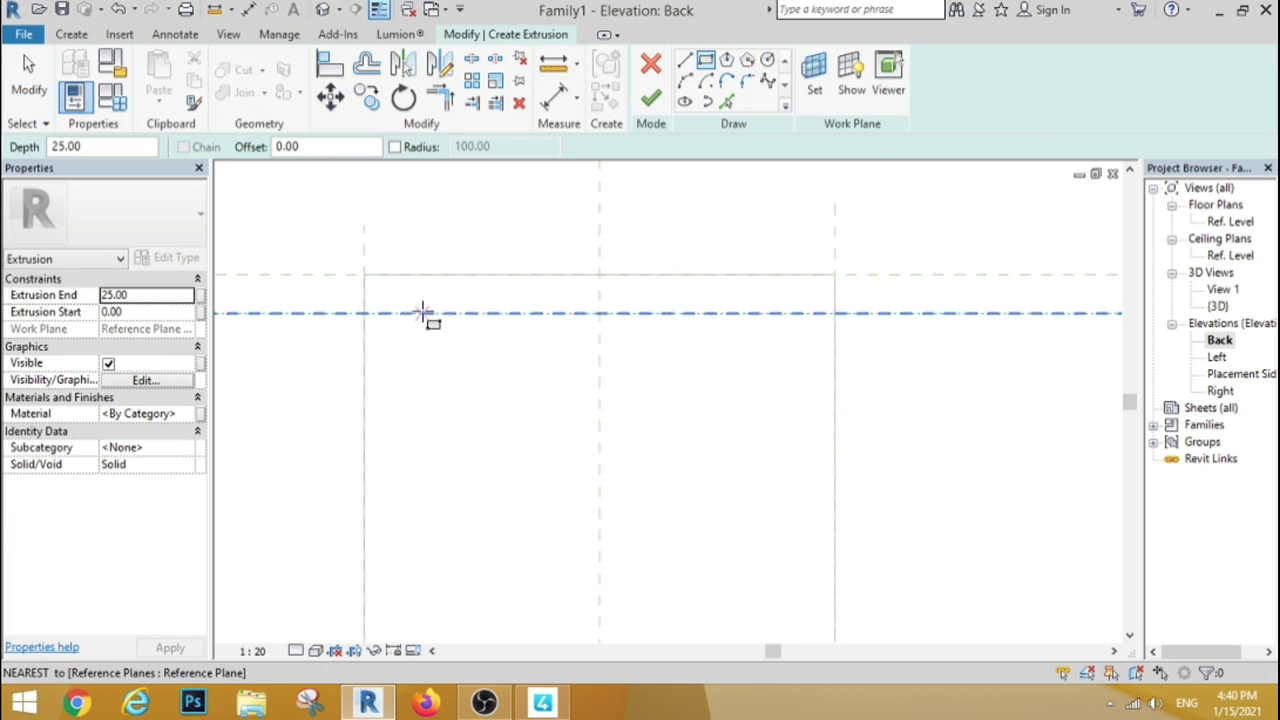
click(422, 313)
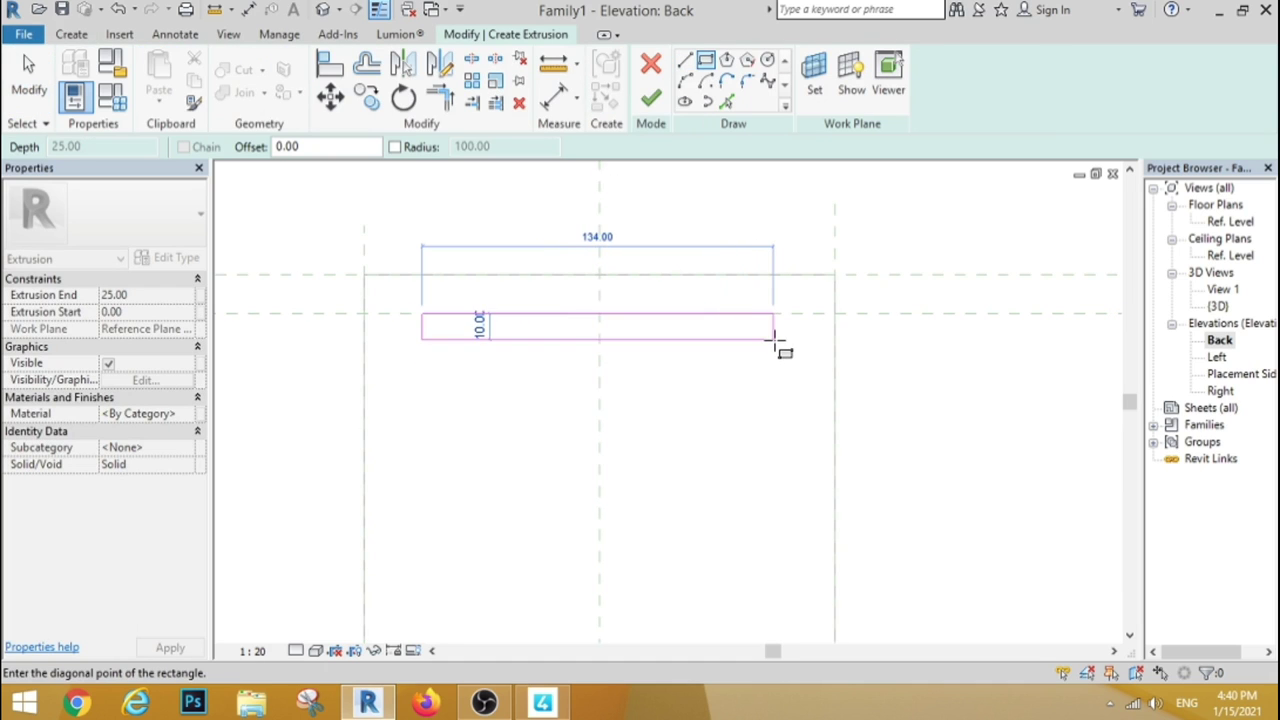
click(773, 339)
key(Escape)
key(Escape)
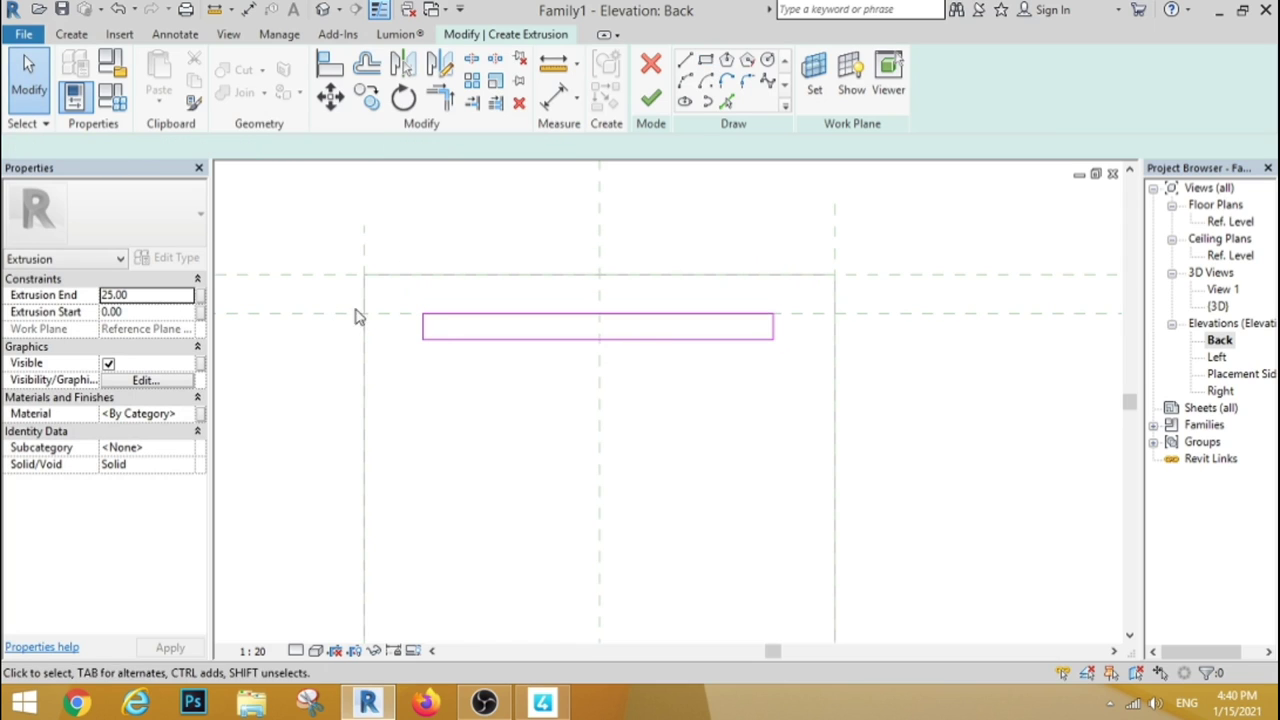
click(445, 339)
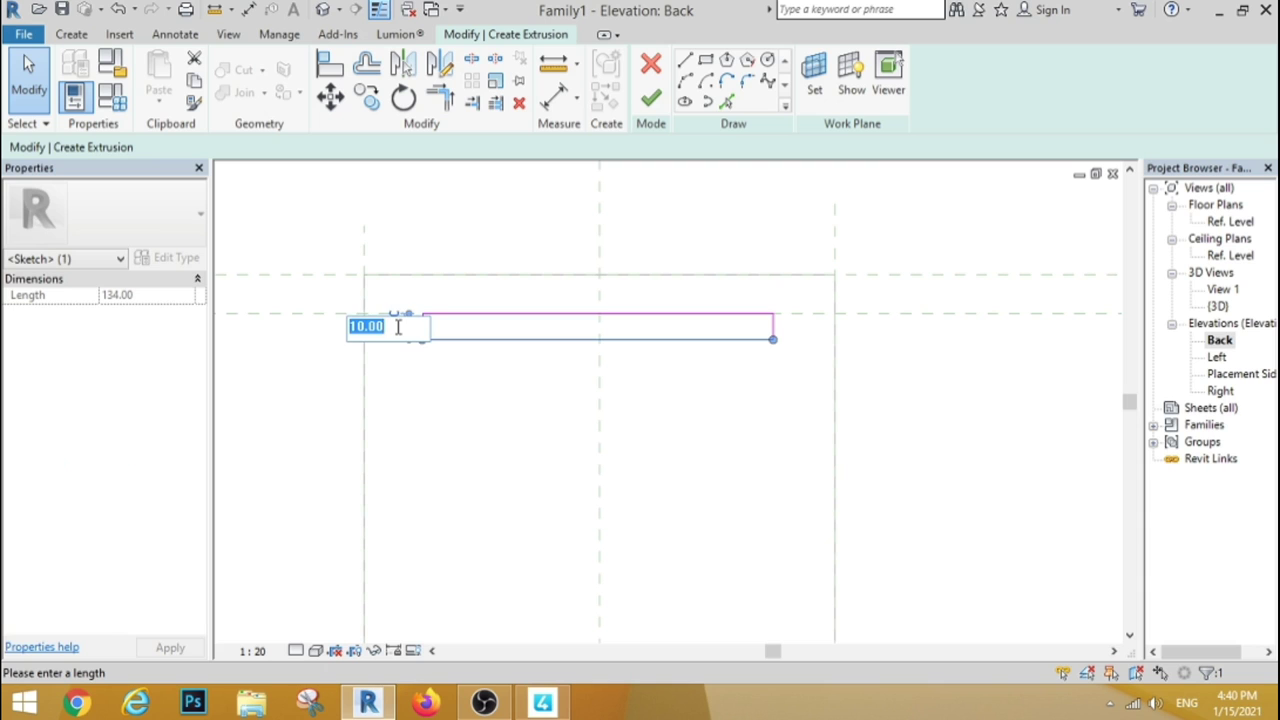
key(Return)
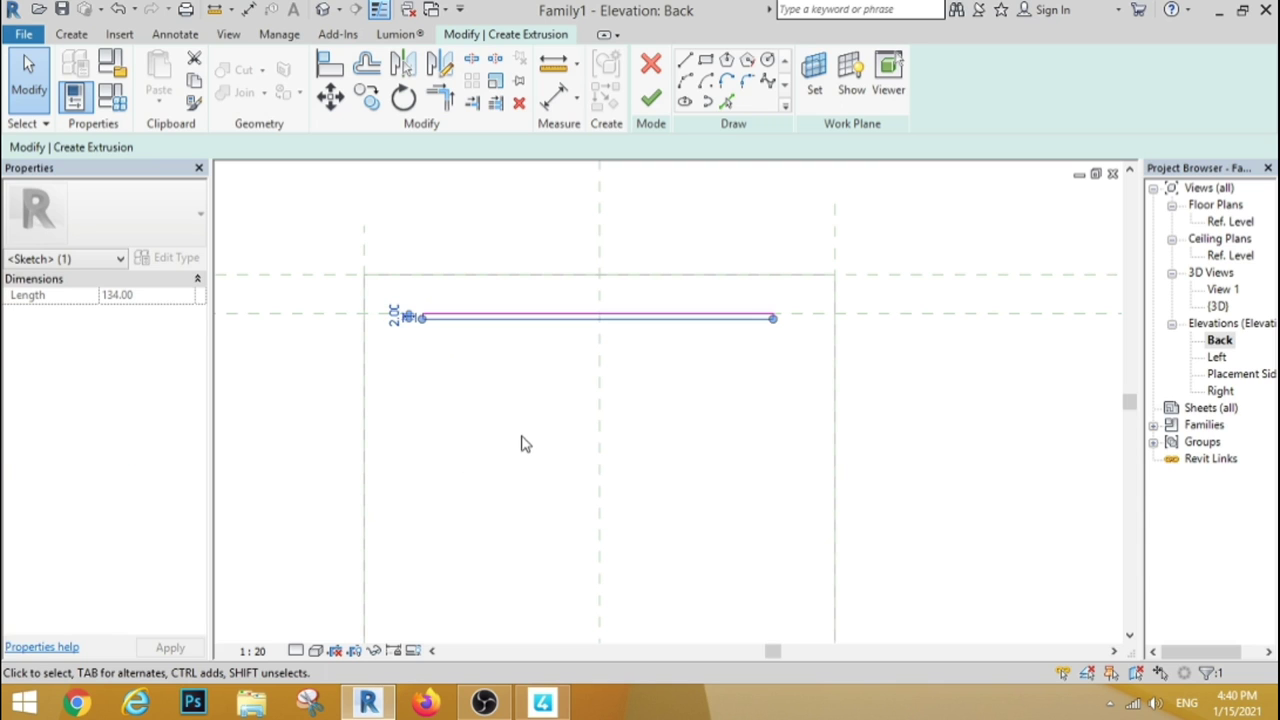
click(548, 422)
click(651, 100)
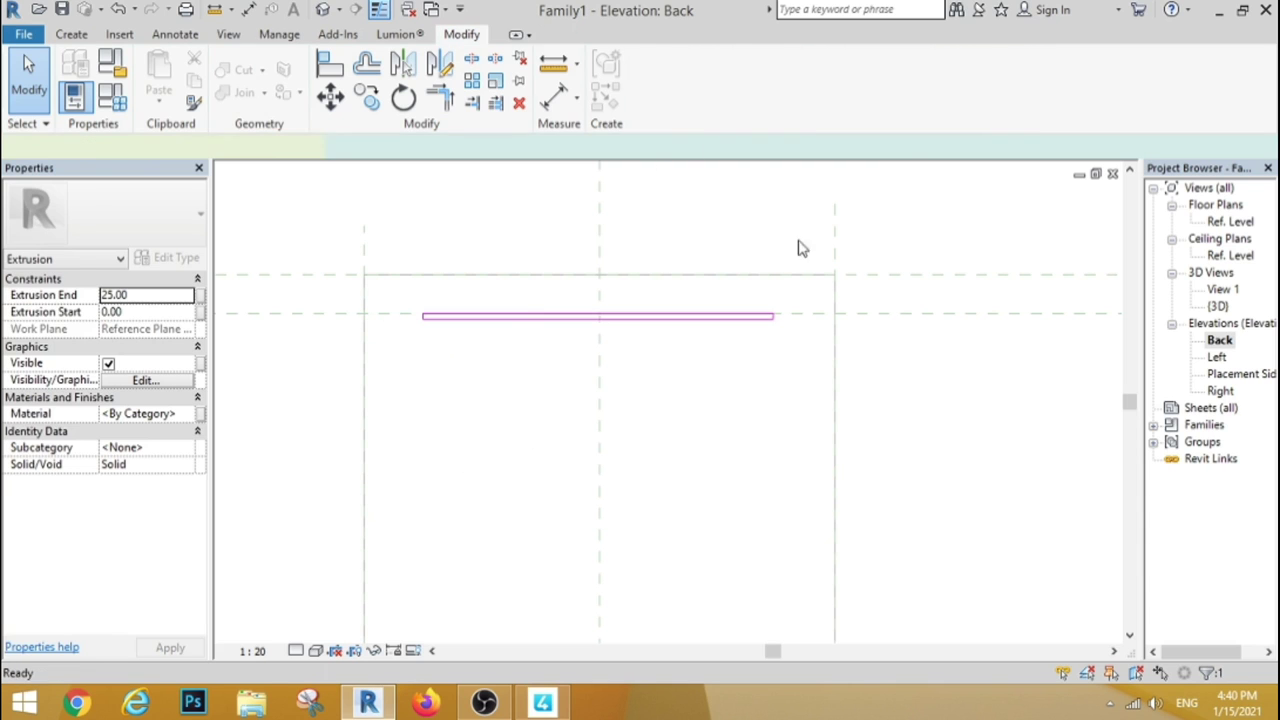
Compare the new shelf extrusion between the Ref. Level floor plan and the 3D view
double_click(1228, 221)
scroll(512, 481, down, 4)
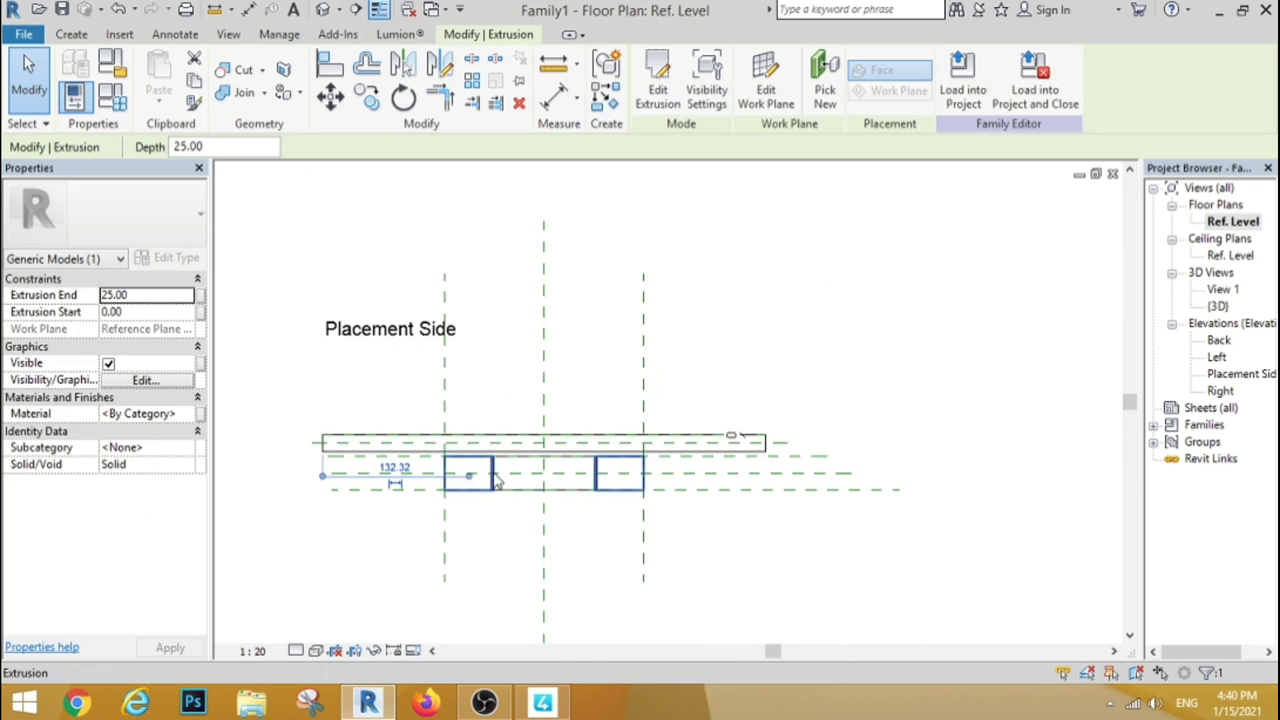
scroll(497, 481, up, 3)
click(770, 313)
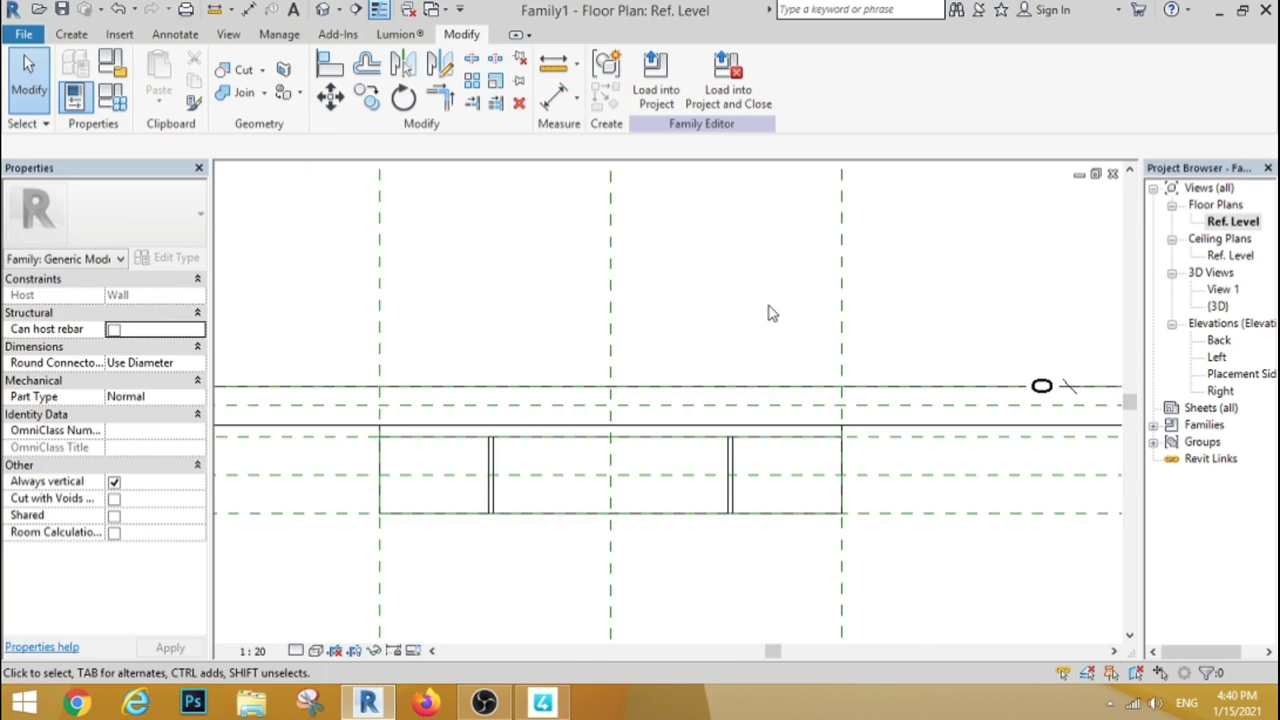
click(323, 10)
click(700, 285)
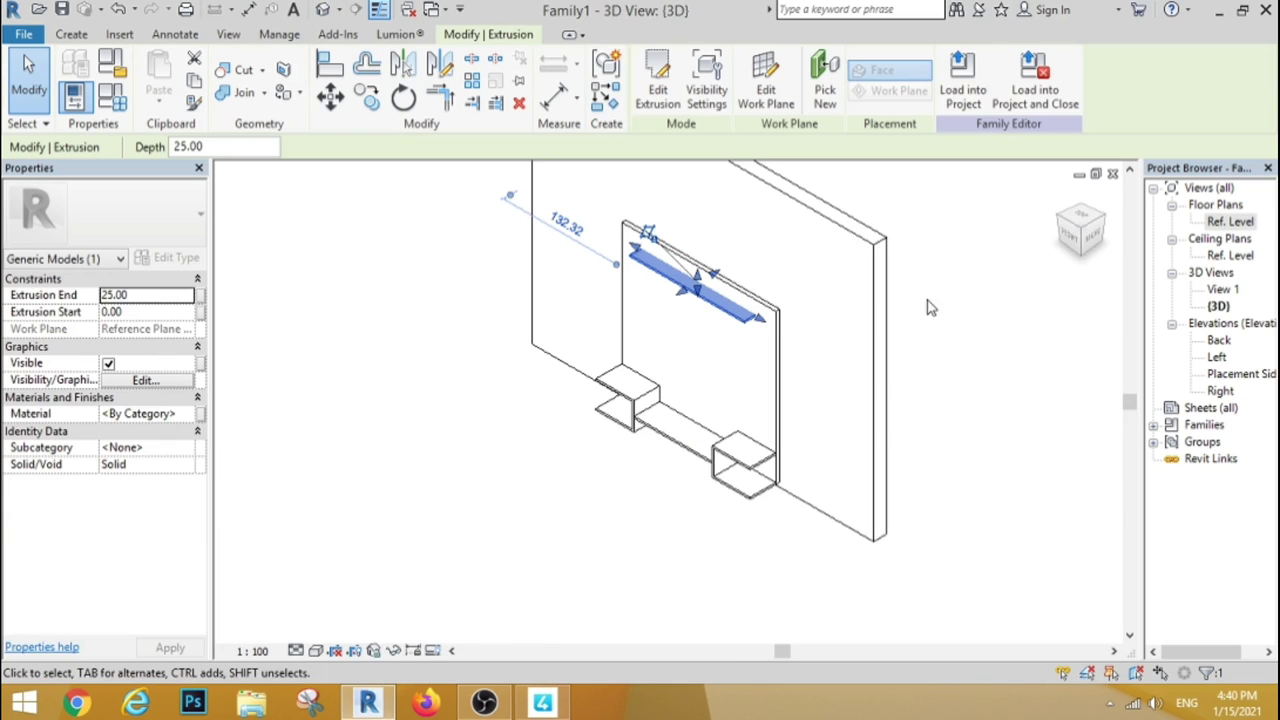
double_click(1235, 222)
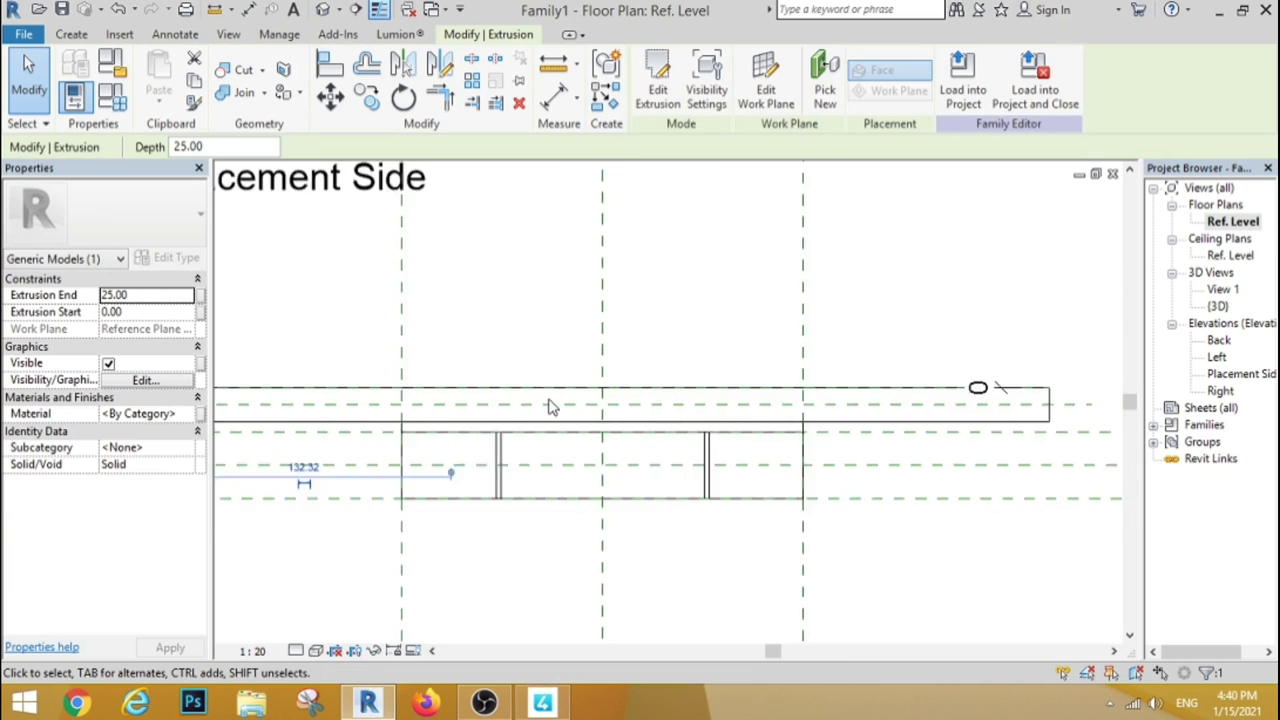
scroll(435, 432, down, 3)
scroll(435, 432, up, 3)
scroll(414, 429, up, 2)
click(372, 414)
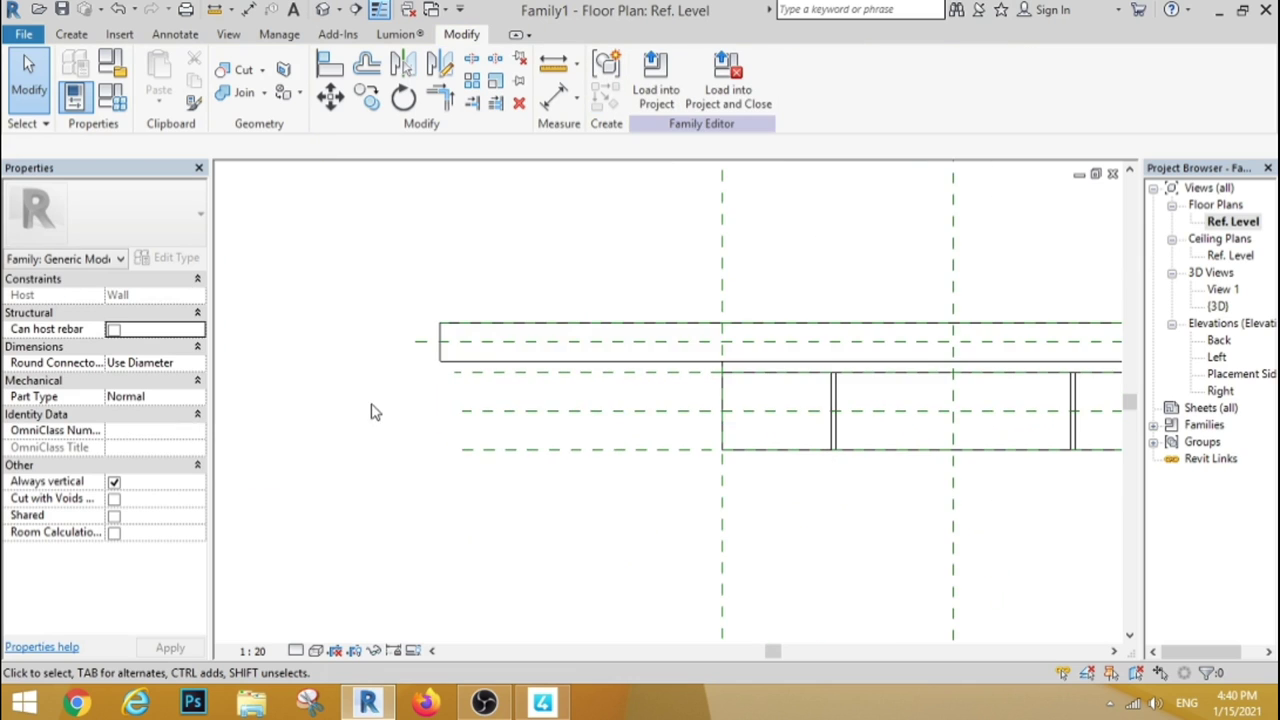
scroll(743, 405, down, 5)
scroll(743, 405, up, 2)
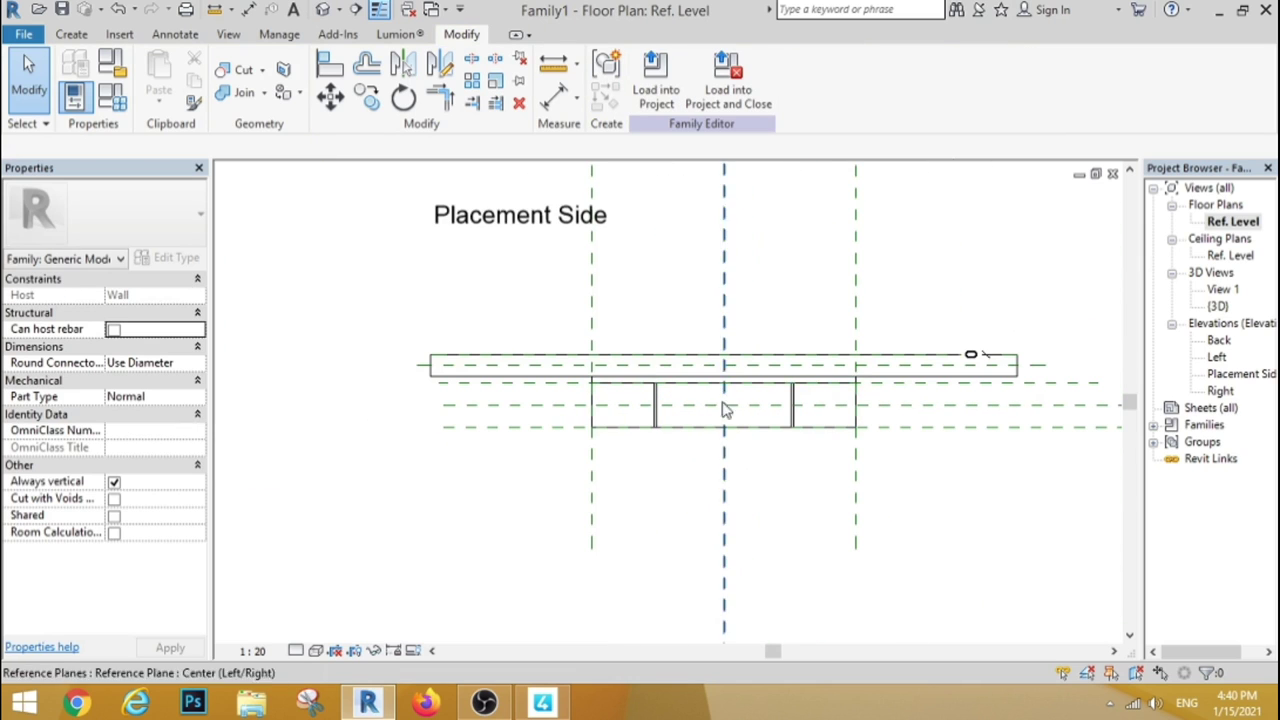
click(325, 10)
click(700, 285)
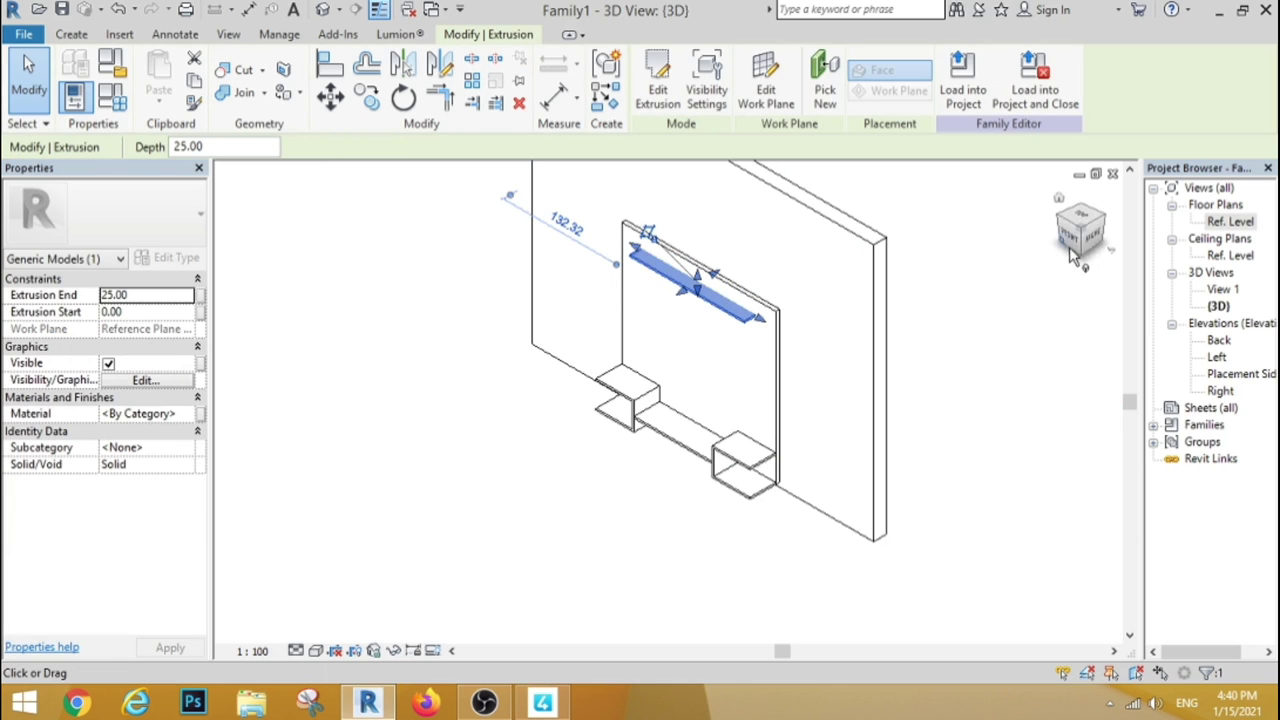
Check the shelf's 0.00 to 25.00 depth in the floor plan and reselect it in 3D
double_click(1222, 222)
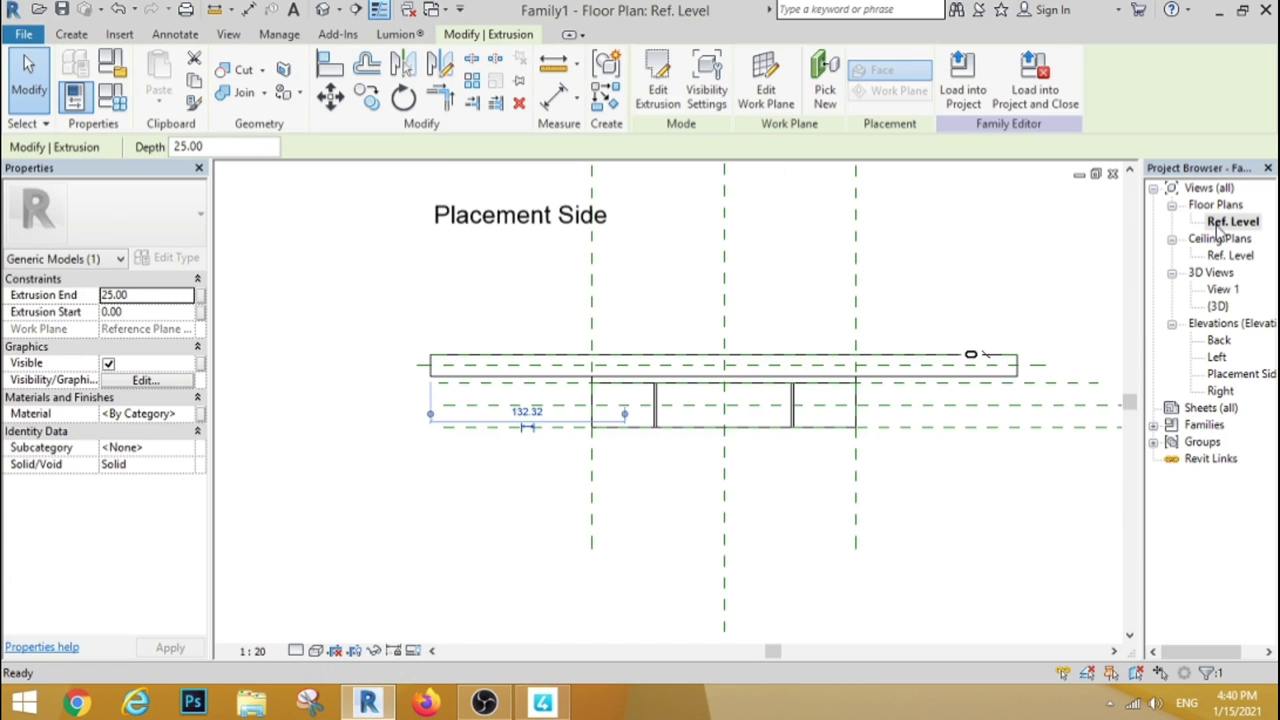
click(40, 89)
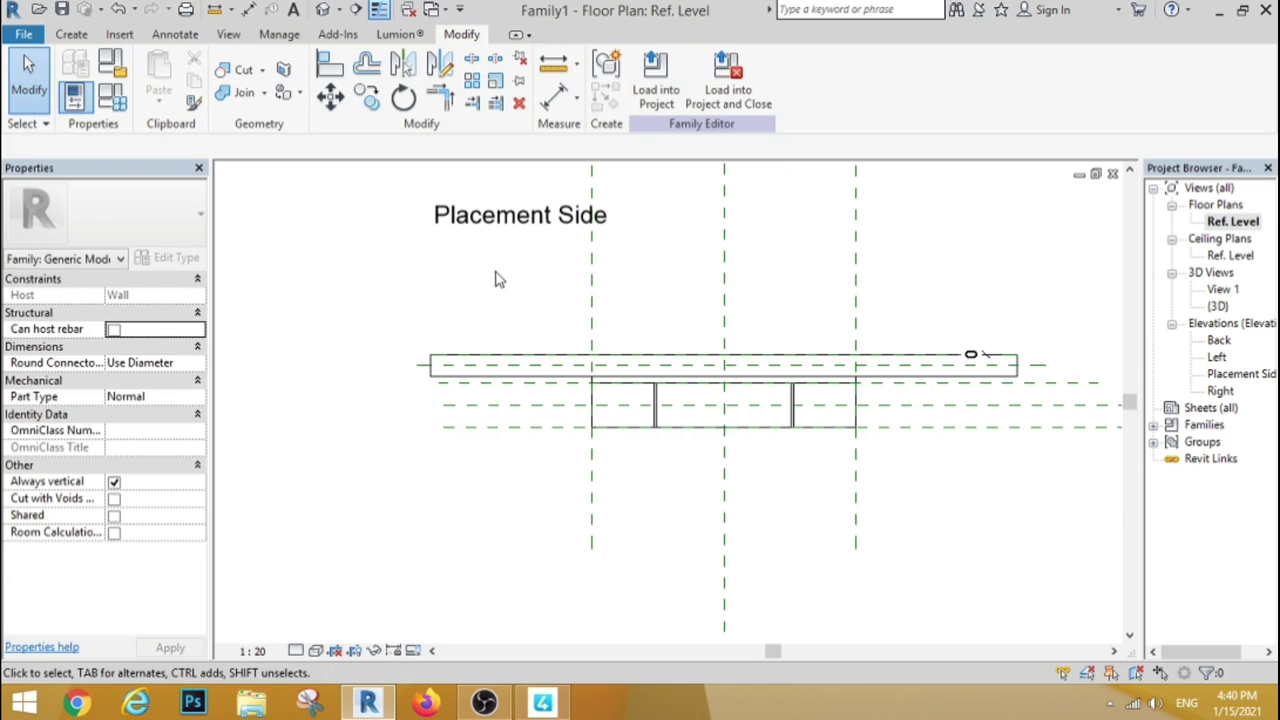
click(325, 10)
click(630, 270)
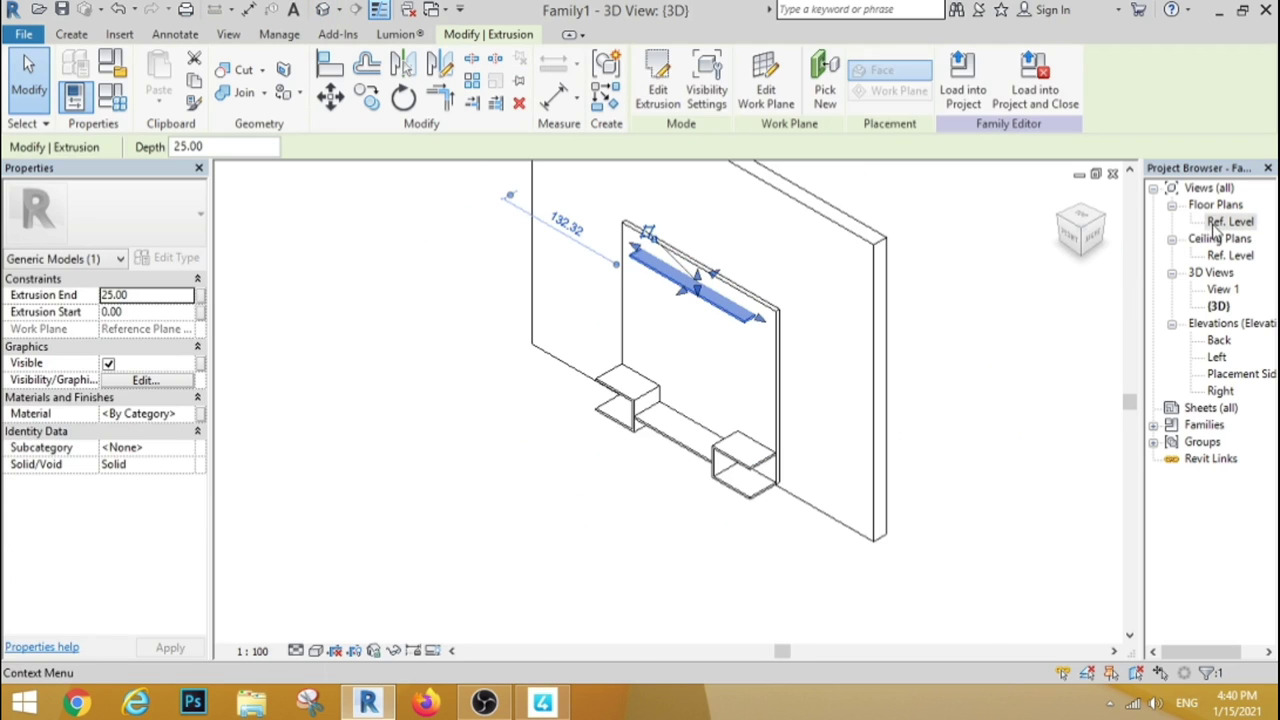
click(1218, 223)
click(690, 285)
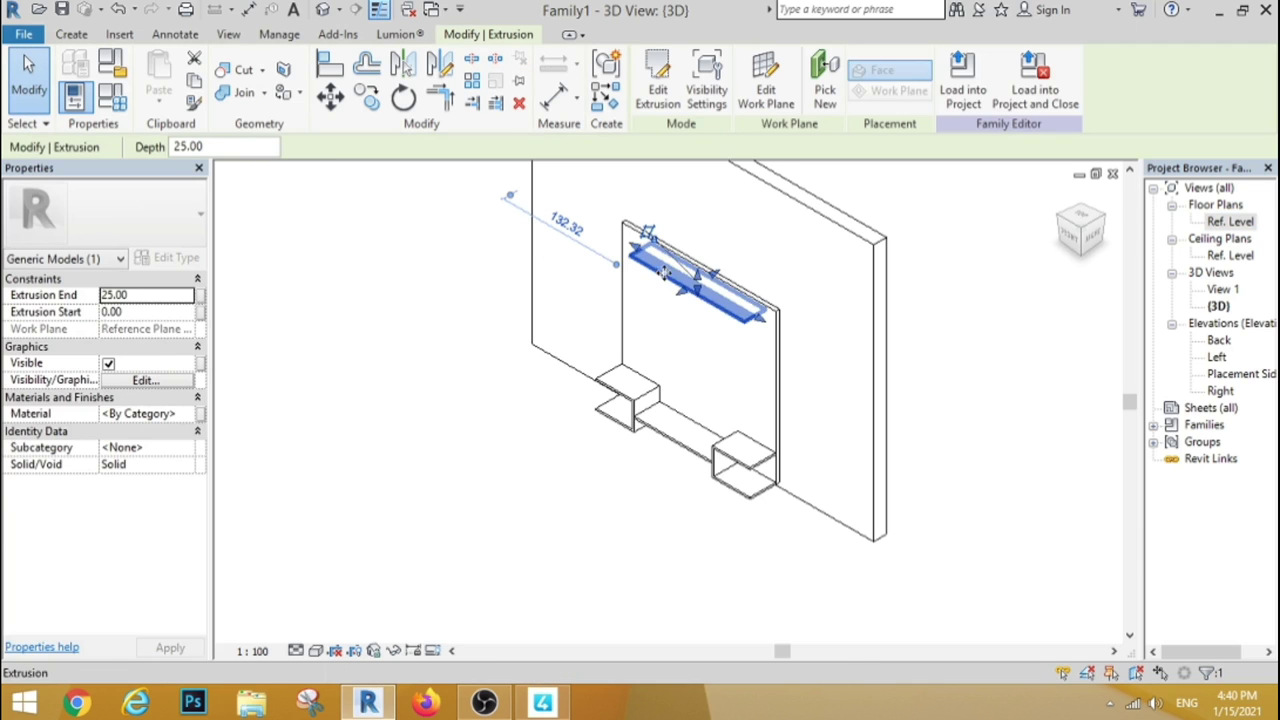
click(424, 287)
click(697, 287)
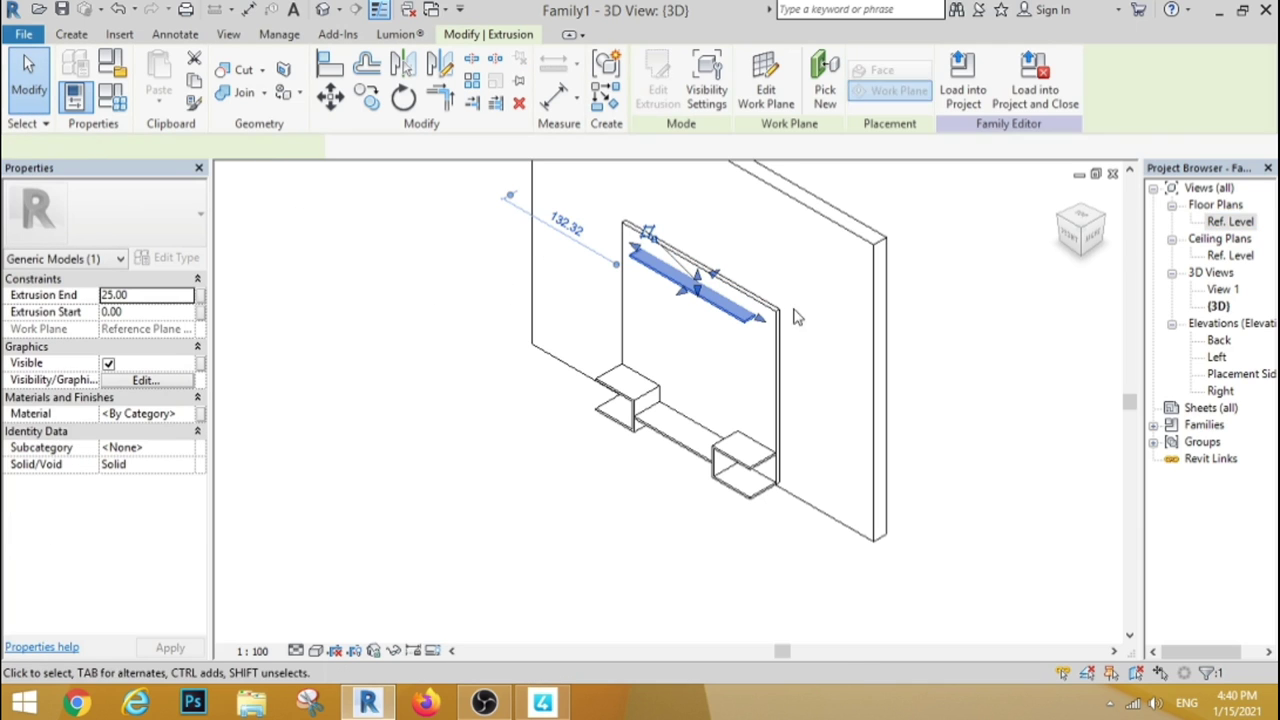
double_click(1248, 225)
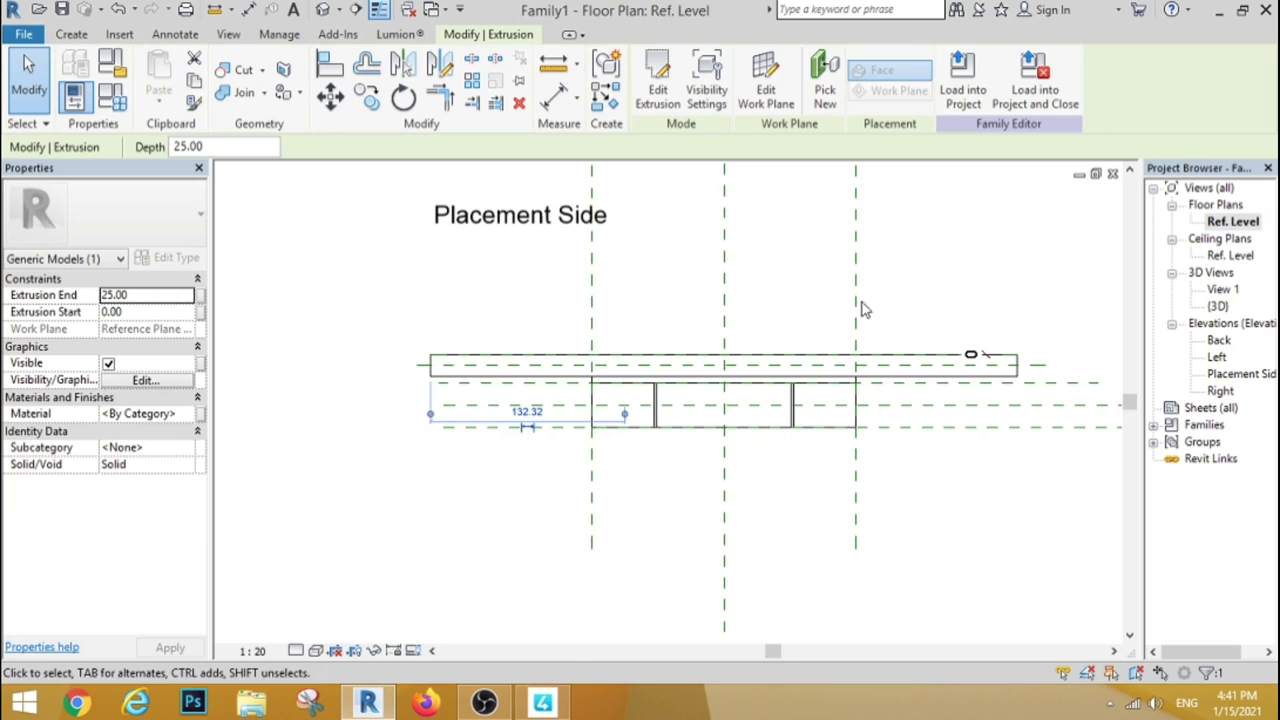
scroll(671, 283, down, 1)
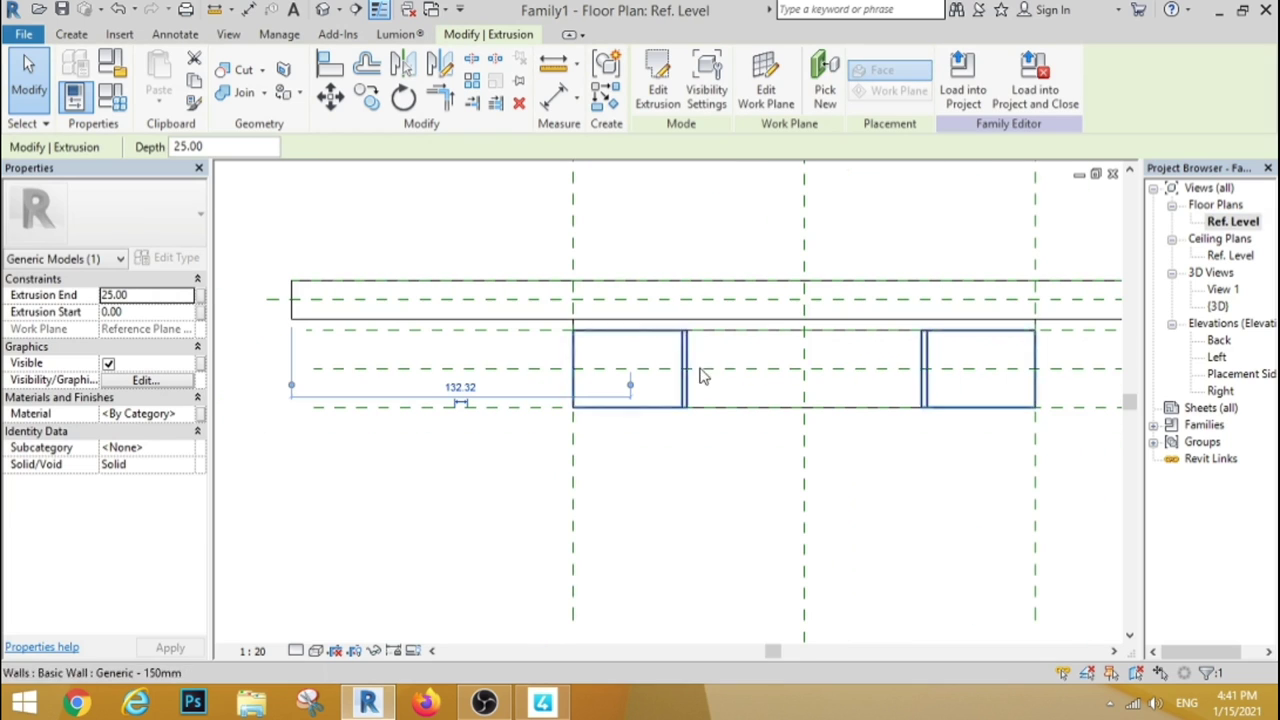
click(709, 349)
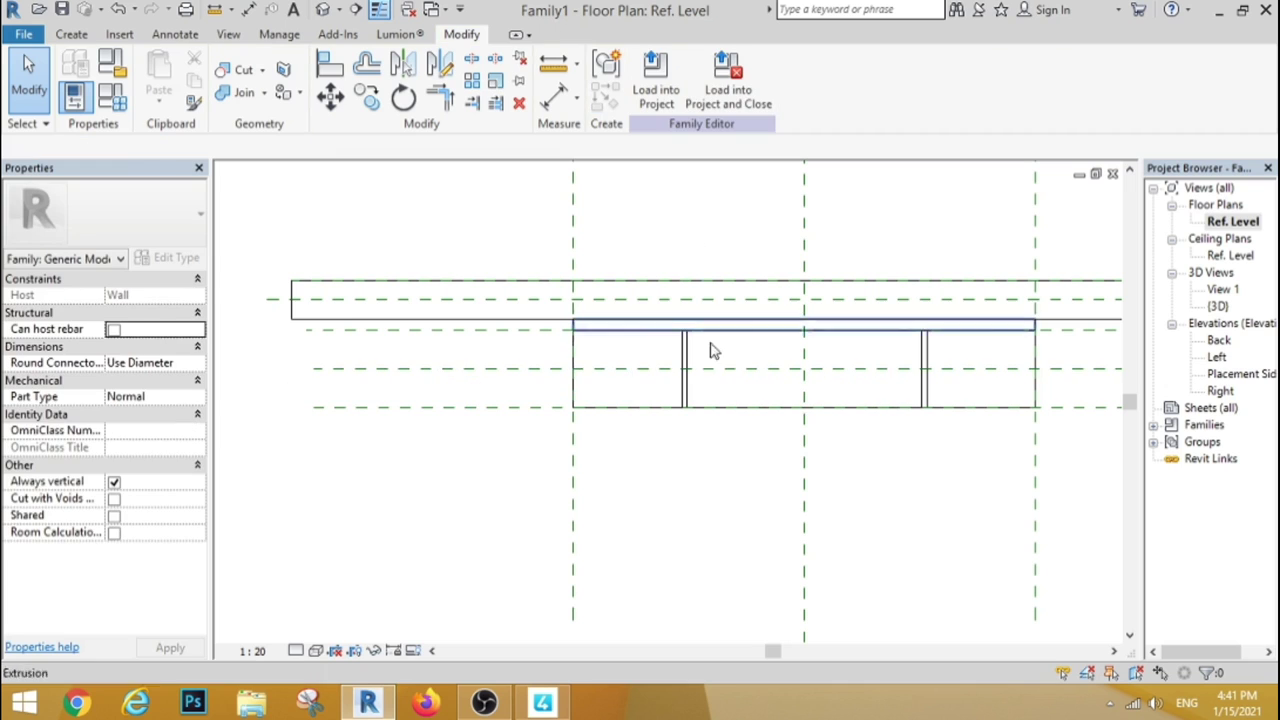
click(722, 416)
click(726, 418)
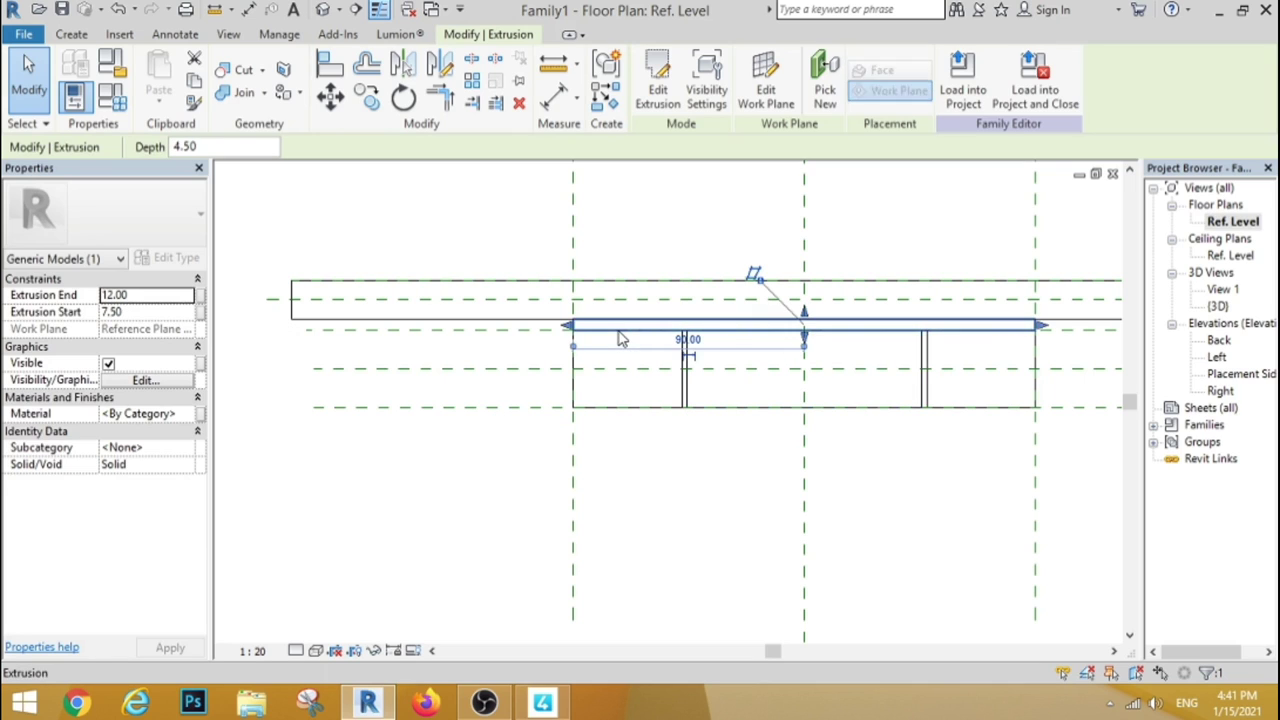
click(663, 263)
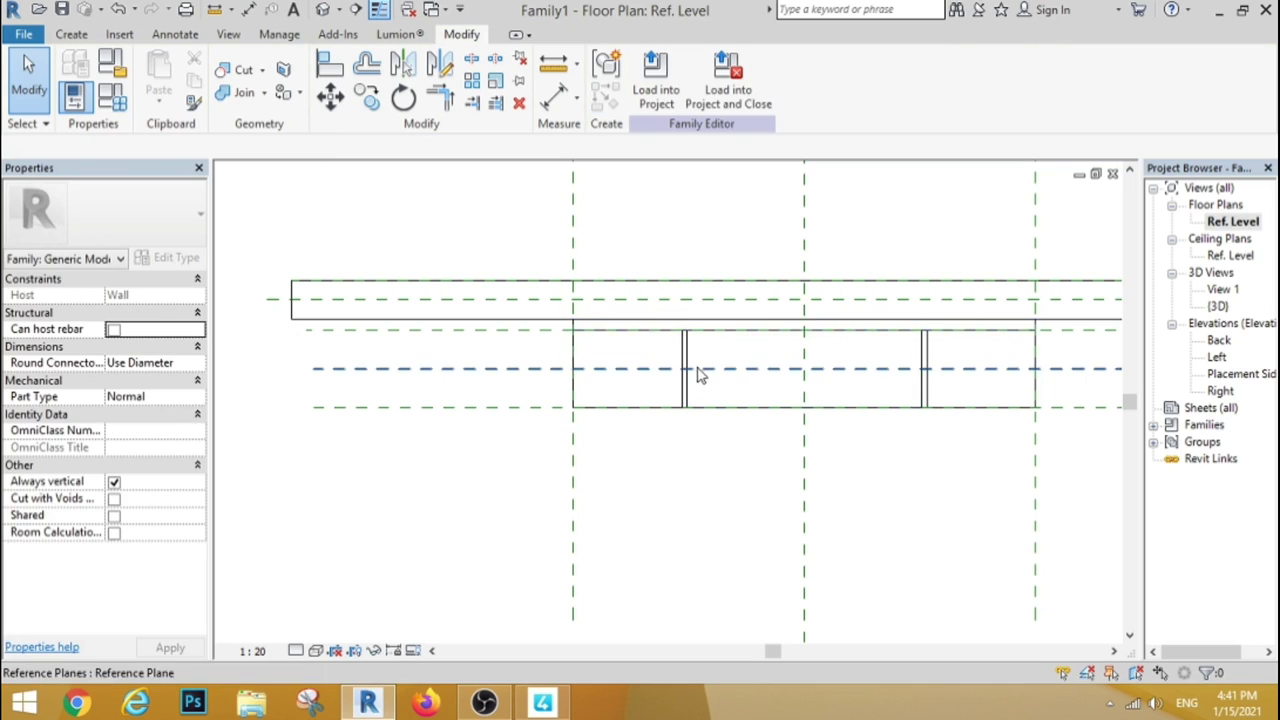
click(324, 10)
click(695, 285)
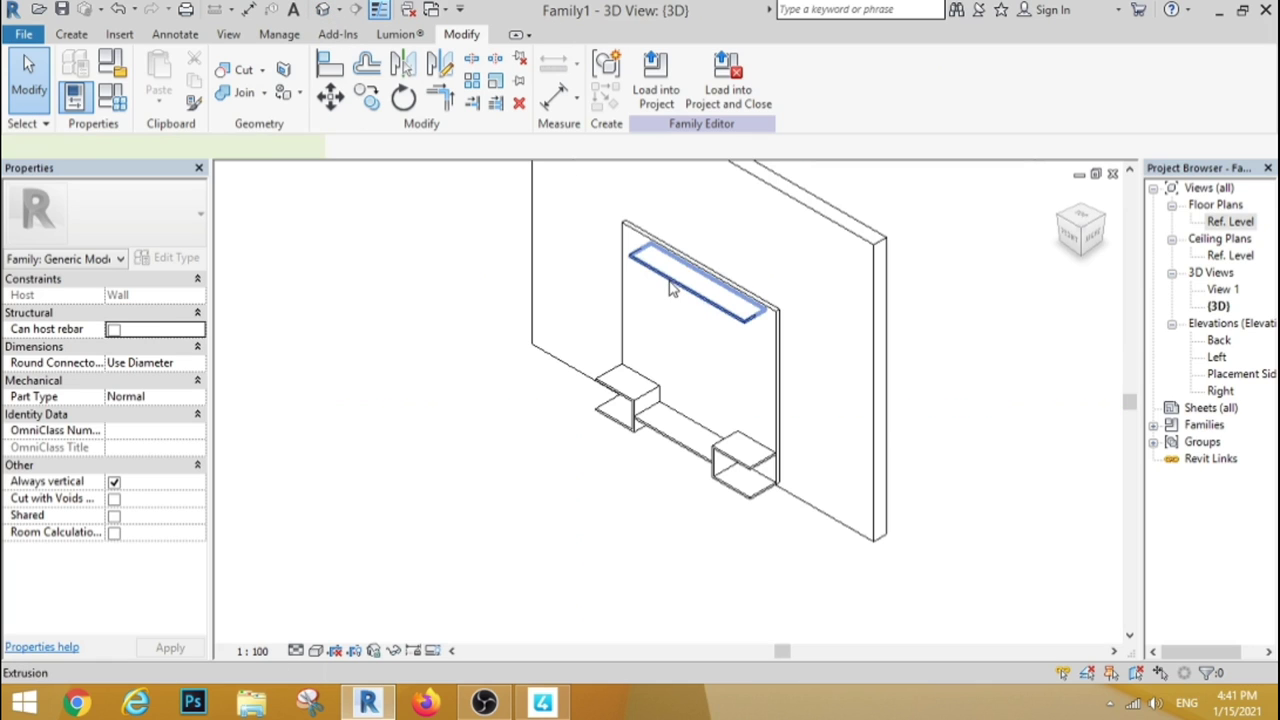
Shorten the strip's depth from the Right view, then return to the isometric 3D view
click(1098, 240)
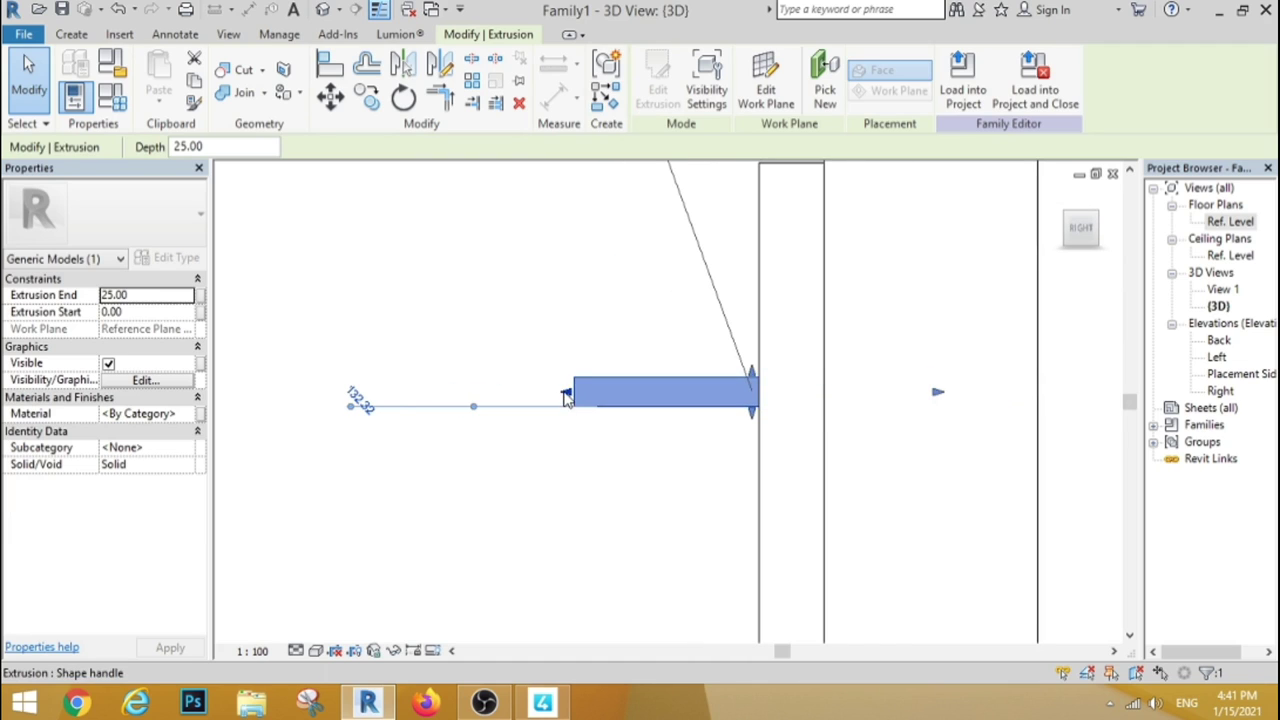
drag(668, 406, 666, 406)
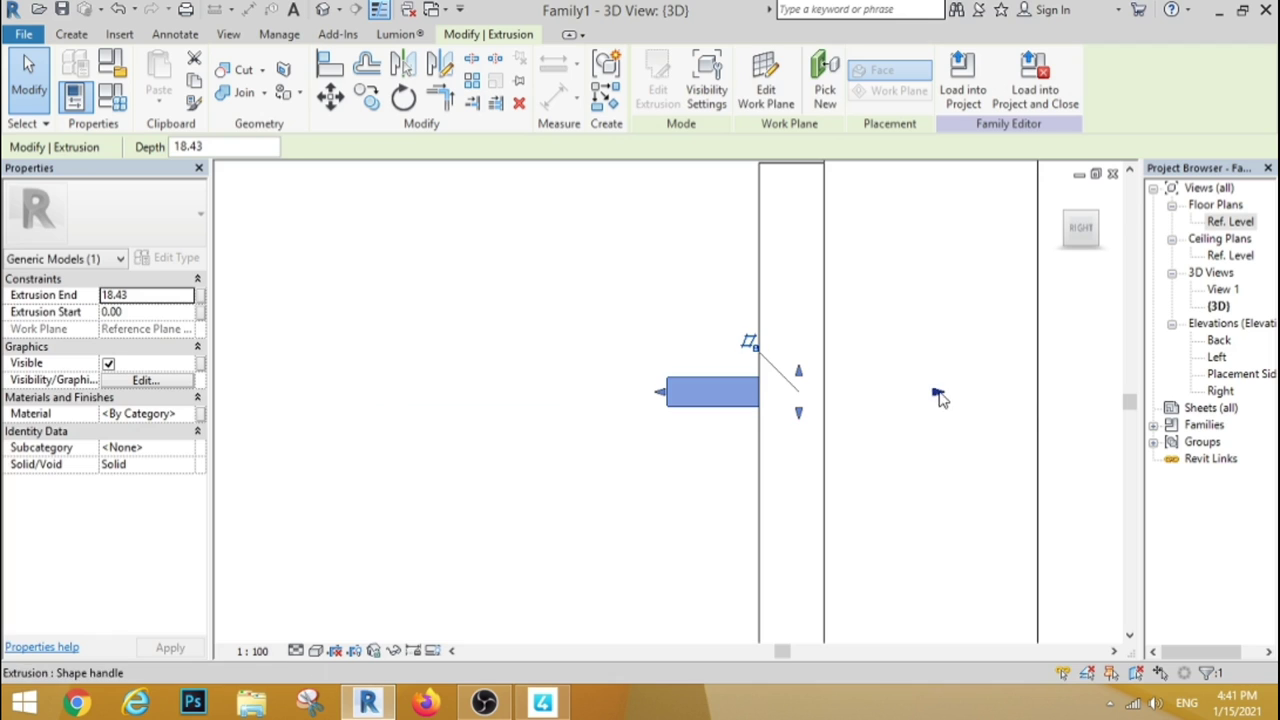
drag(938, 395, 757, 420)
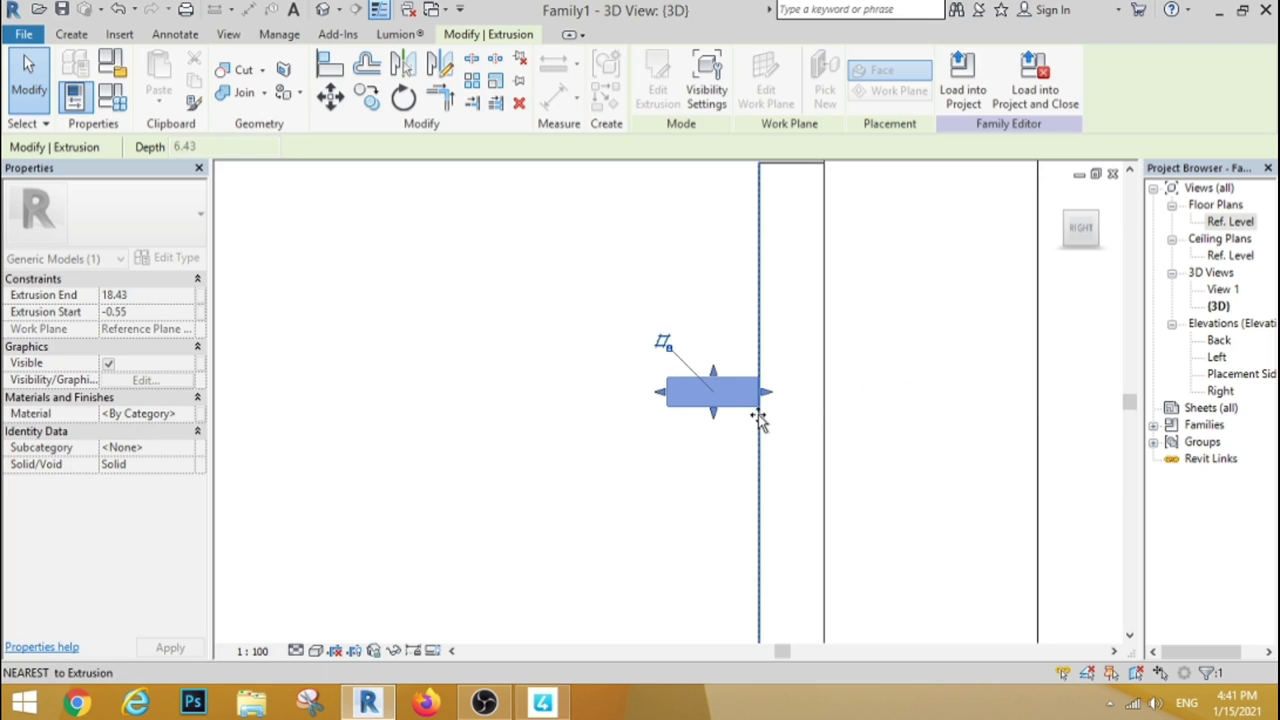
double_click(1230, 221)
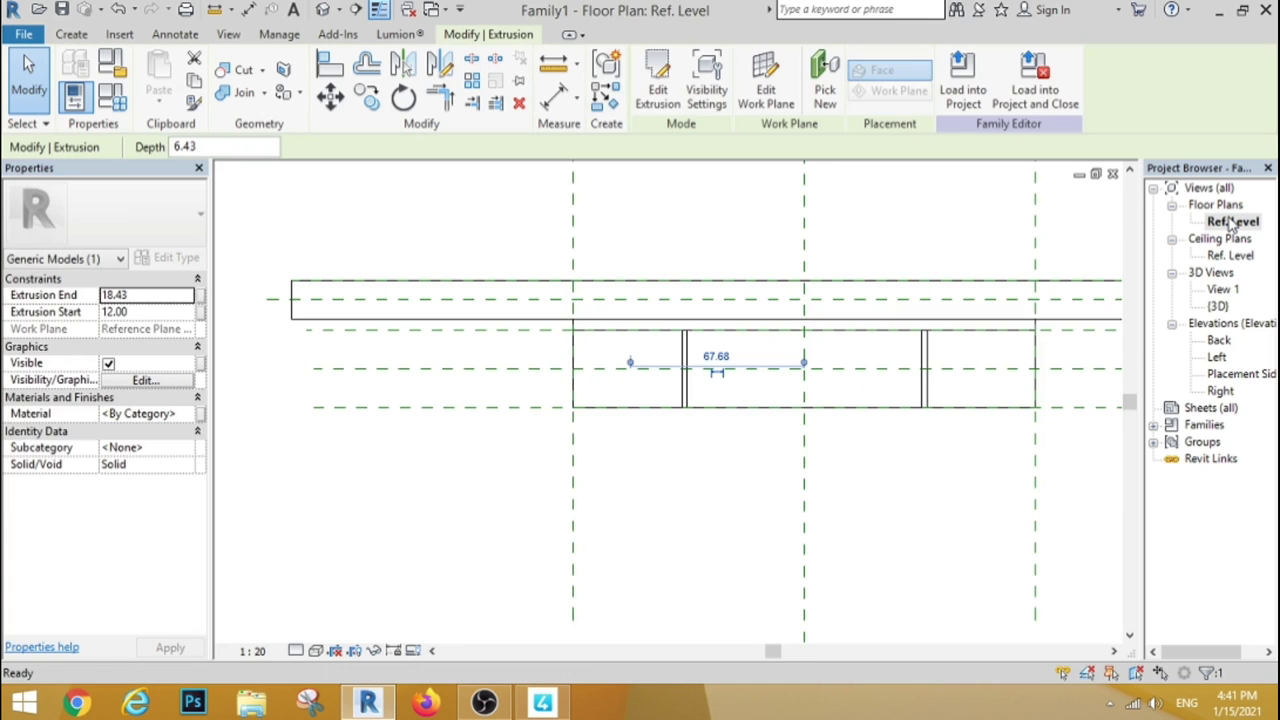
click(323, 10)
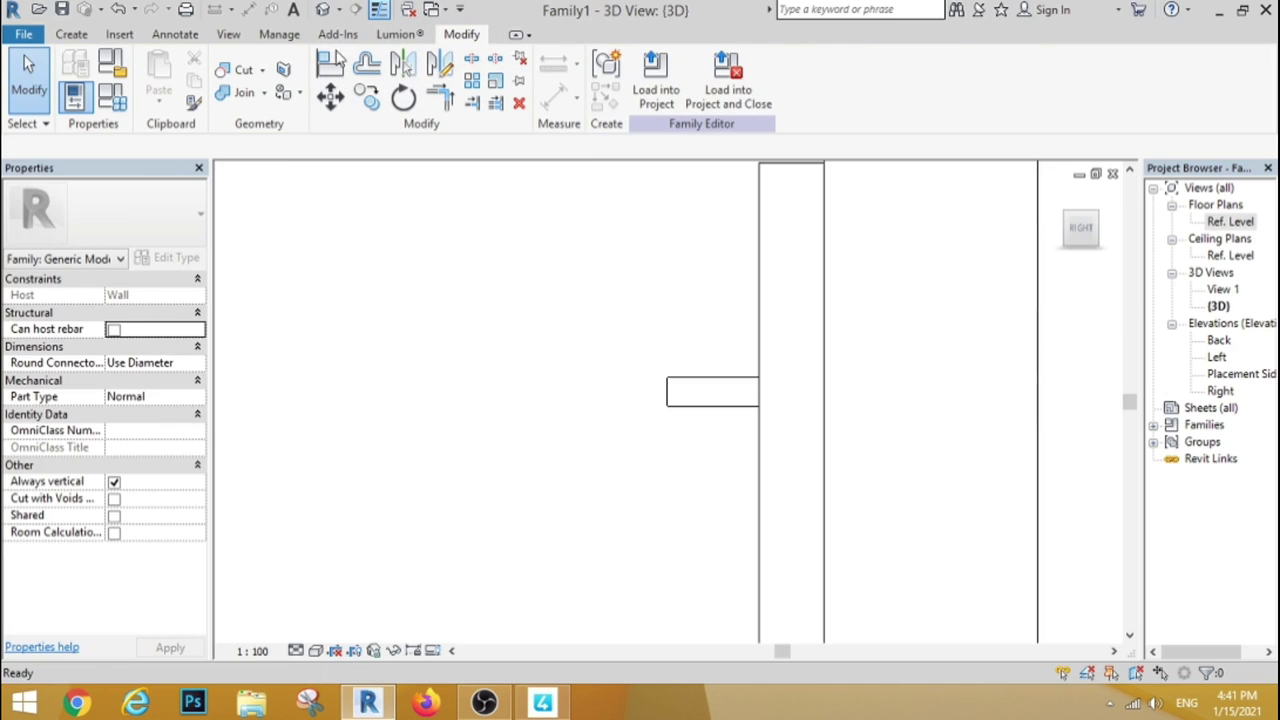
click(1058, 198)
scroll(648, 395, up, 3)
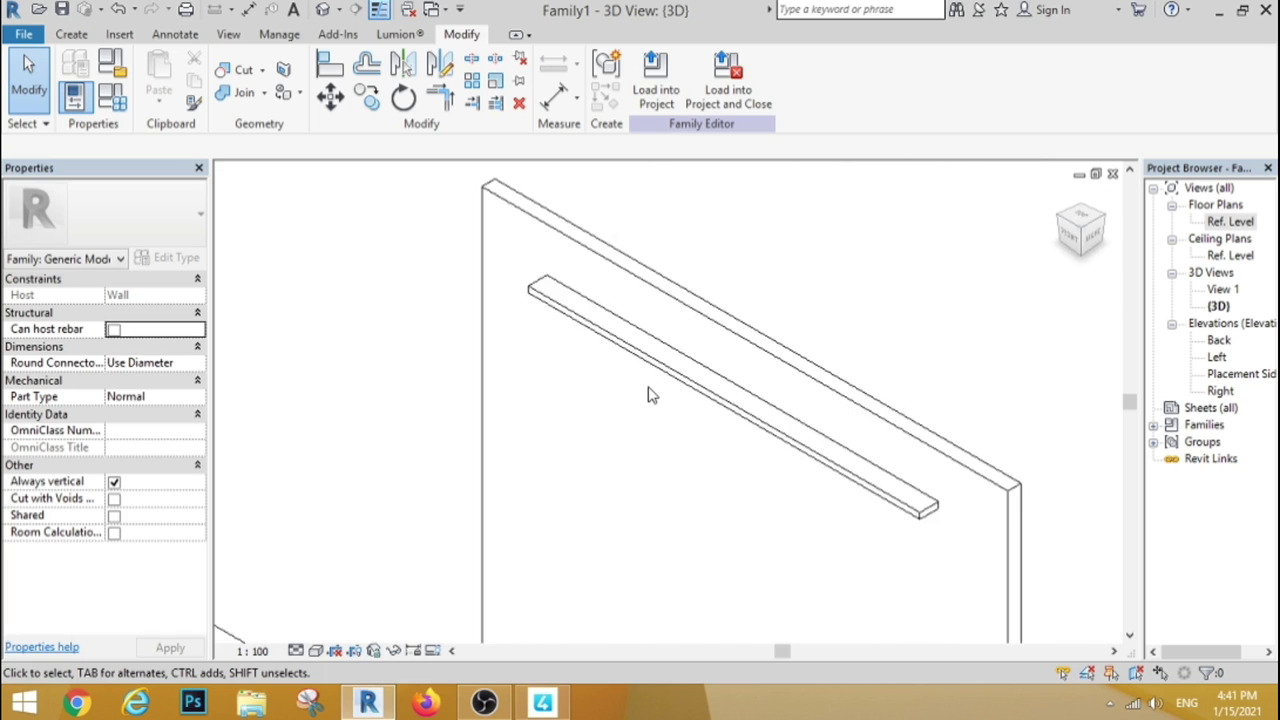
scroll(648, 395, down, 3)
scroll(640, 381, up, 3)
Resize the strip from the Right view so it runs 12.00 to about 29 deep as a ledge
click(770, 375)
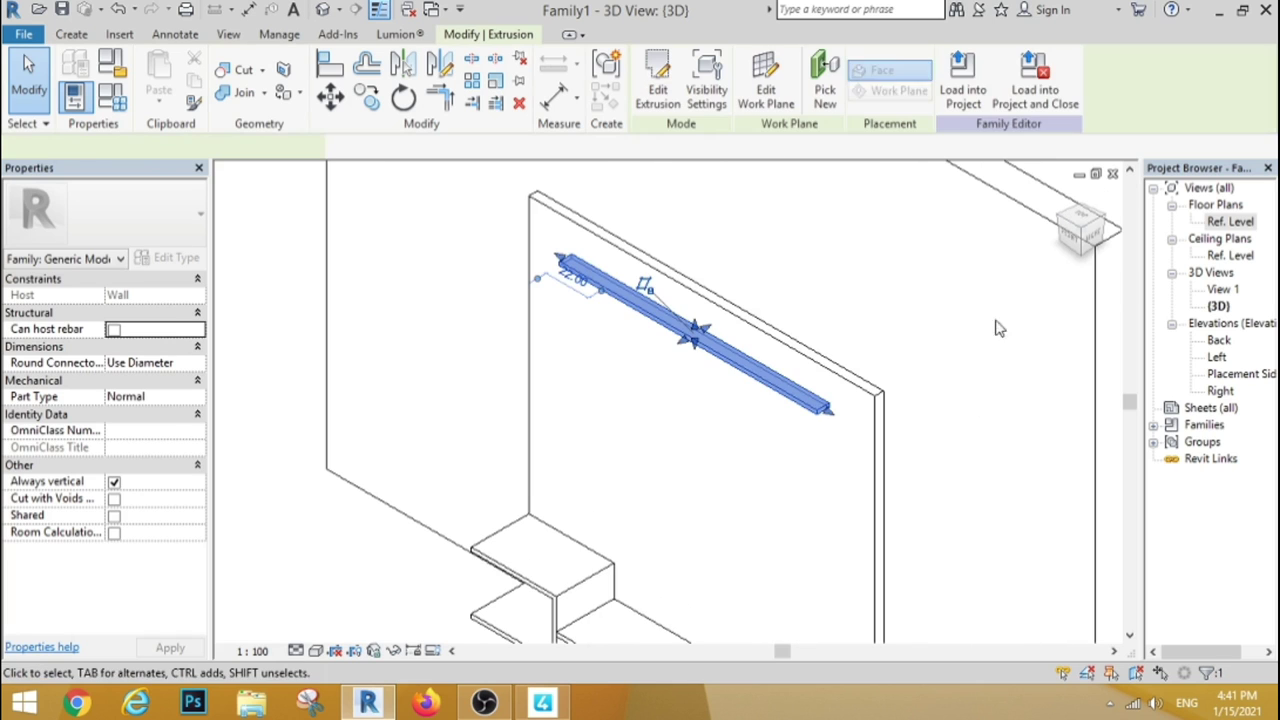
click(1105, 250)
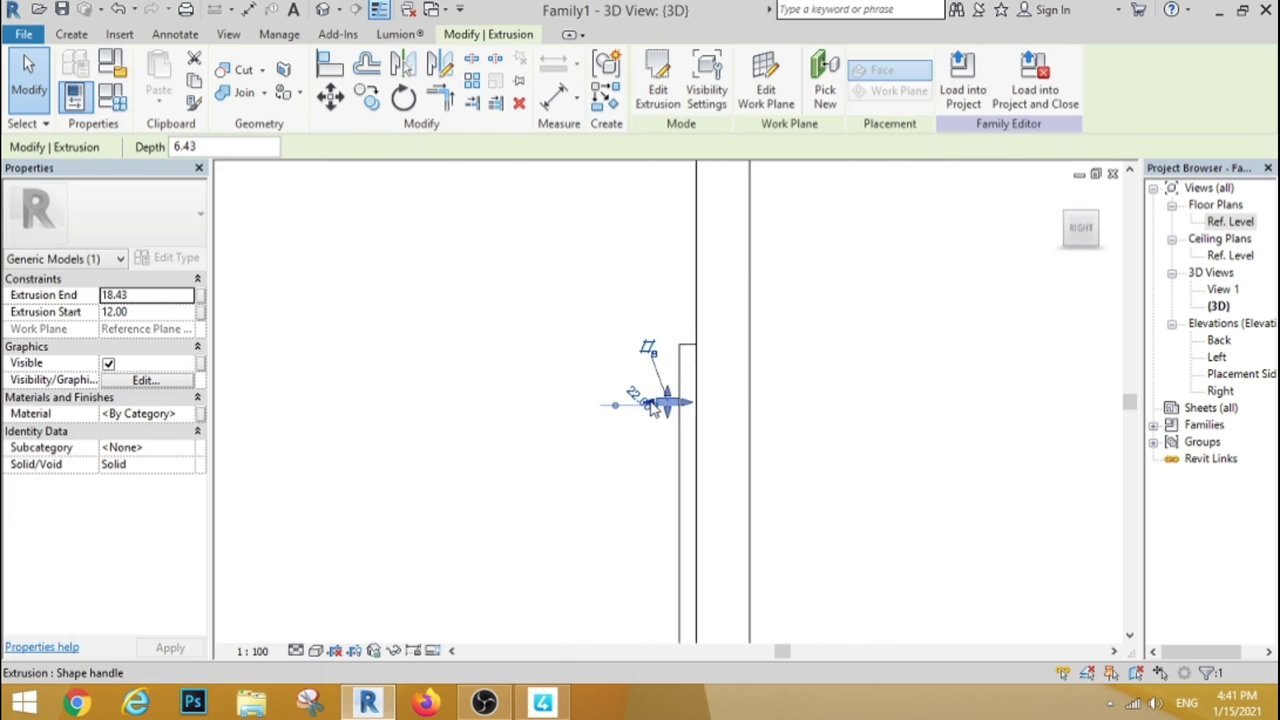
scroll(651, 405, up, 3)
mouse_move(677, 410)
mouse_down()
mouse_move(611, 407)
mouse_move(566, 366)
mouse_up()
click(554, 306)
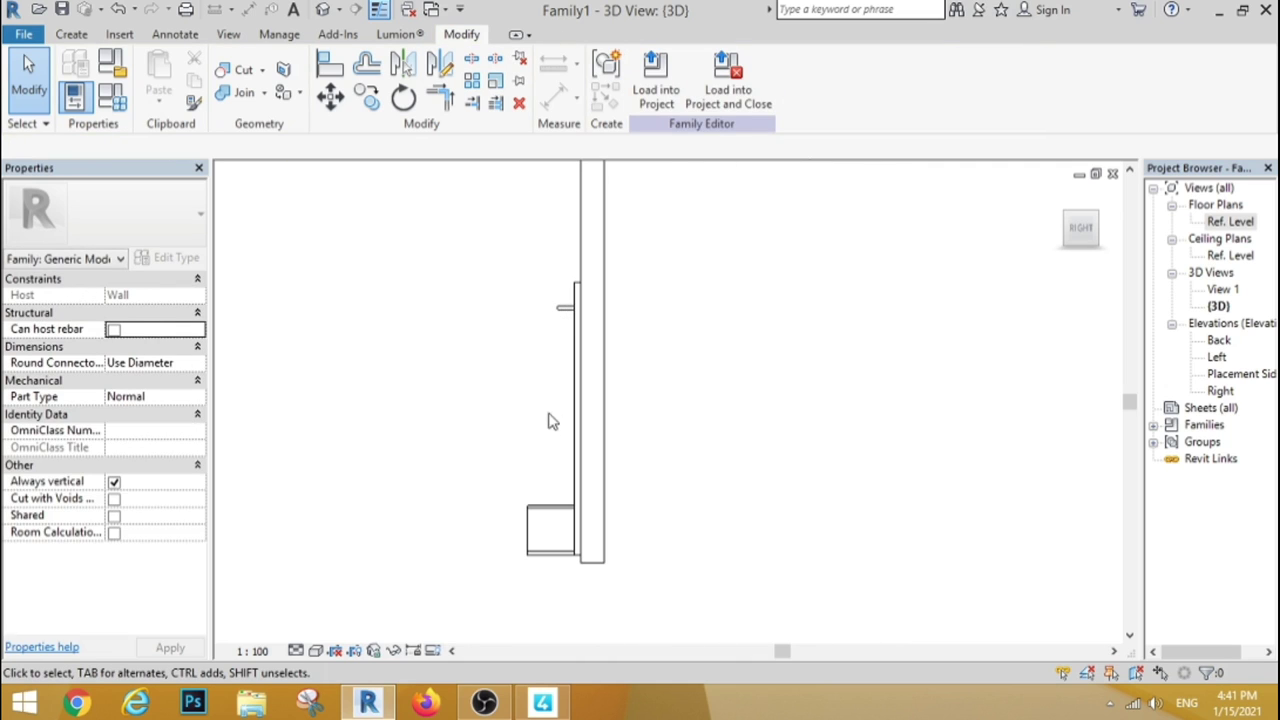
click(564, 307)
drag(563, 307, 550, 309)
click(650, 360)
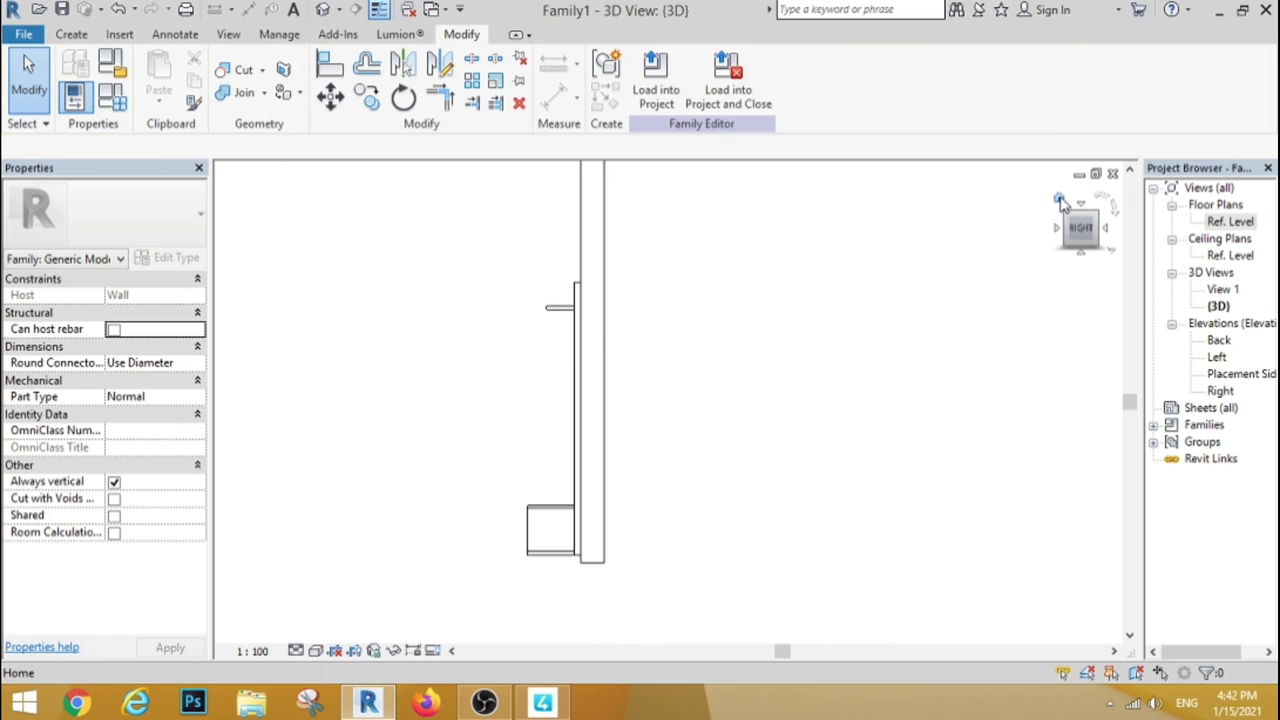
click(1062, 236)
In the Back elevation, start a new solid extrusion sketched with the rectangle tool
double_click(1230, 222)
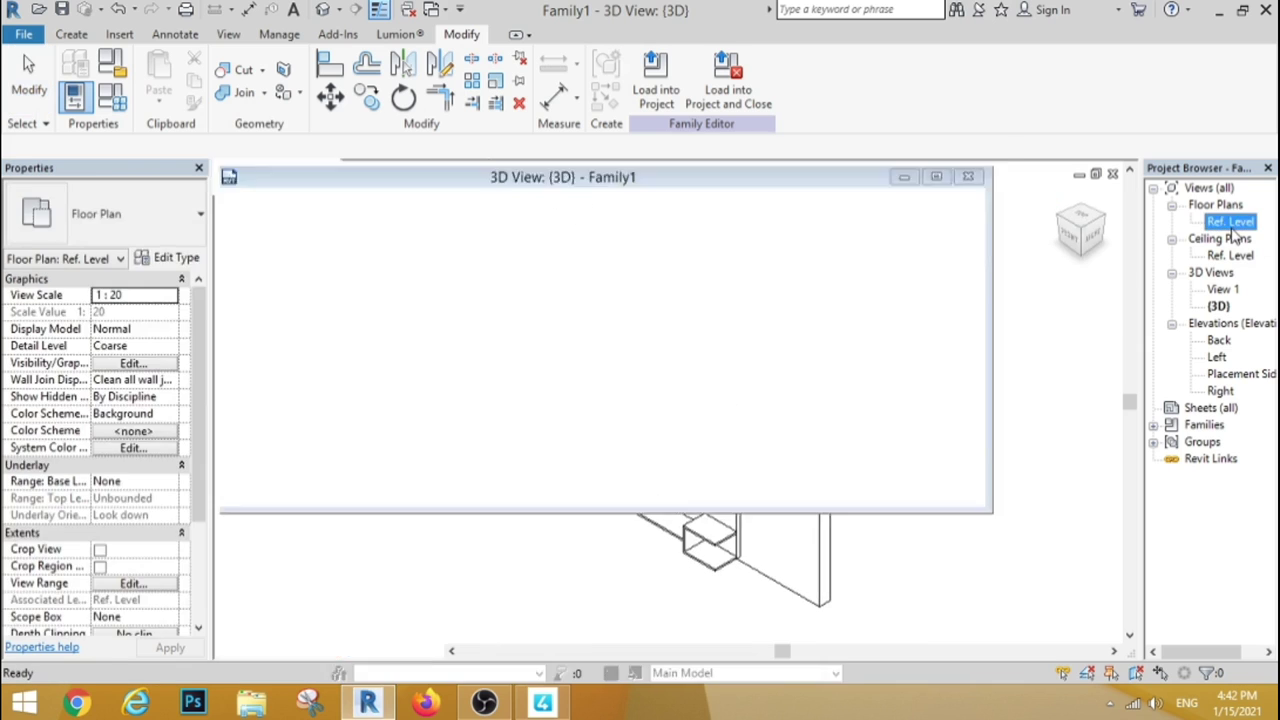
scroll(555, 383, down, 2)
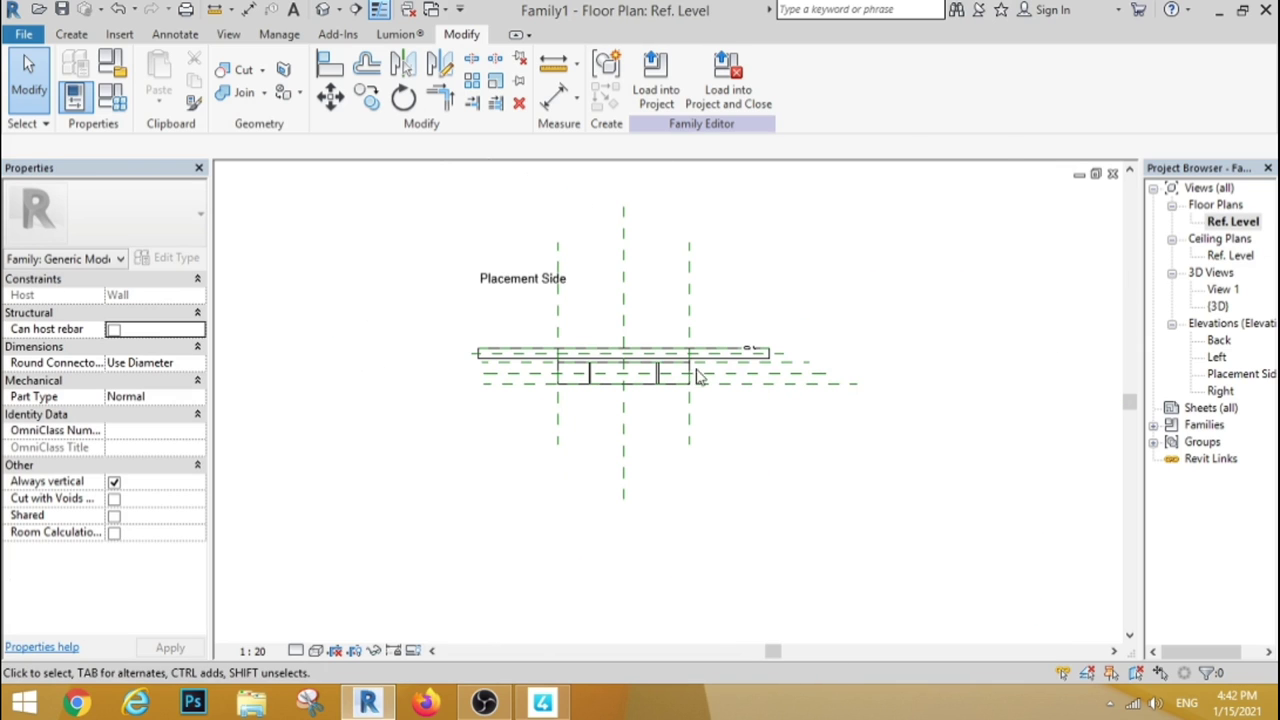
double_click(1219, 340)
scroll(563, 294, up, 2)
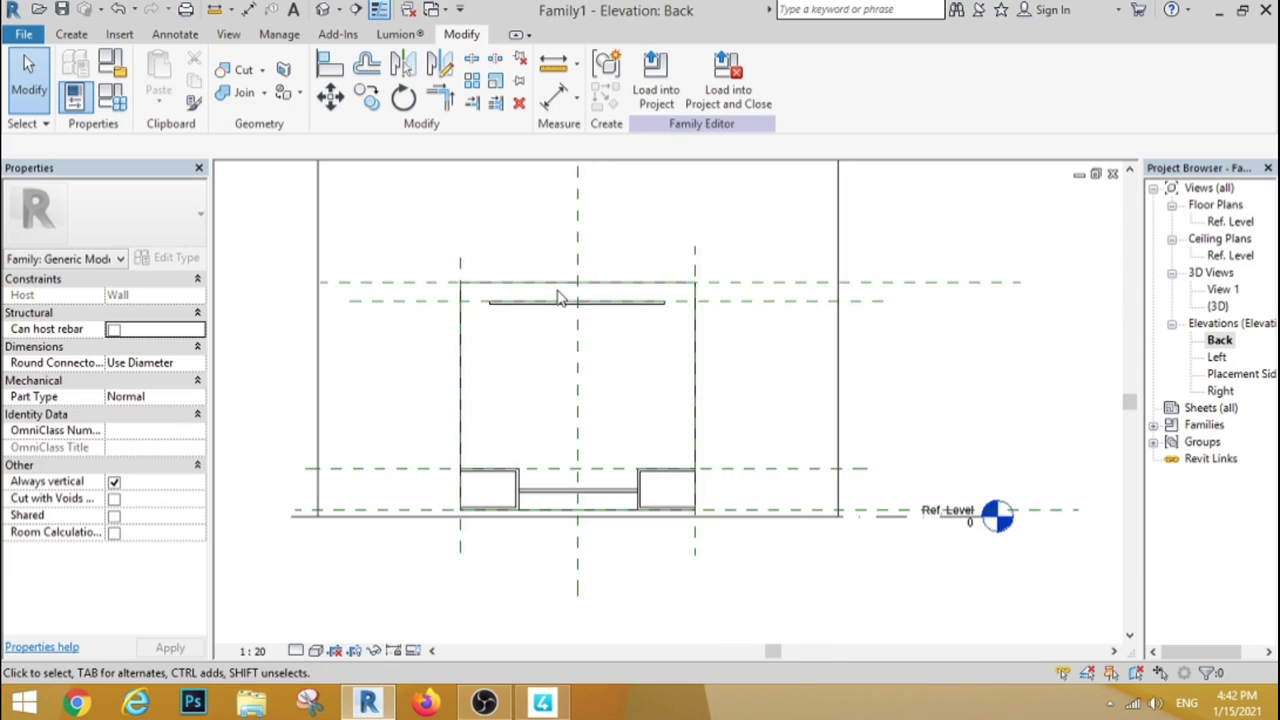
scroll(560, 415, up, 2)
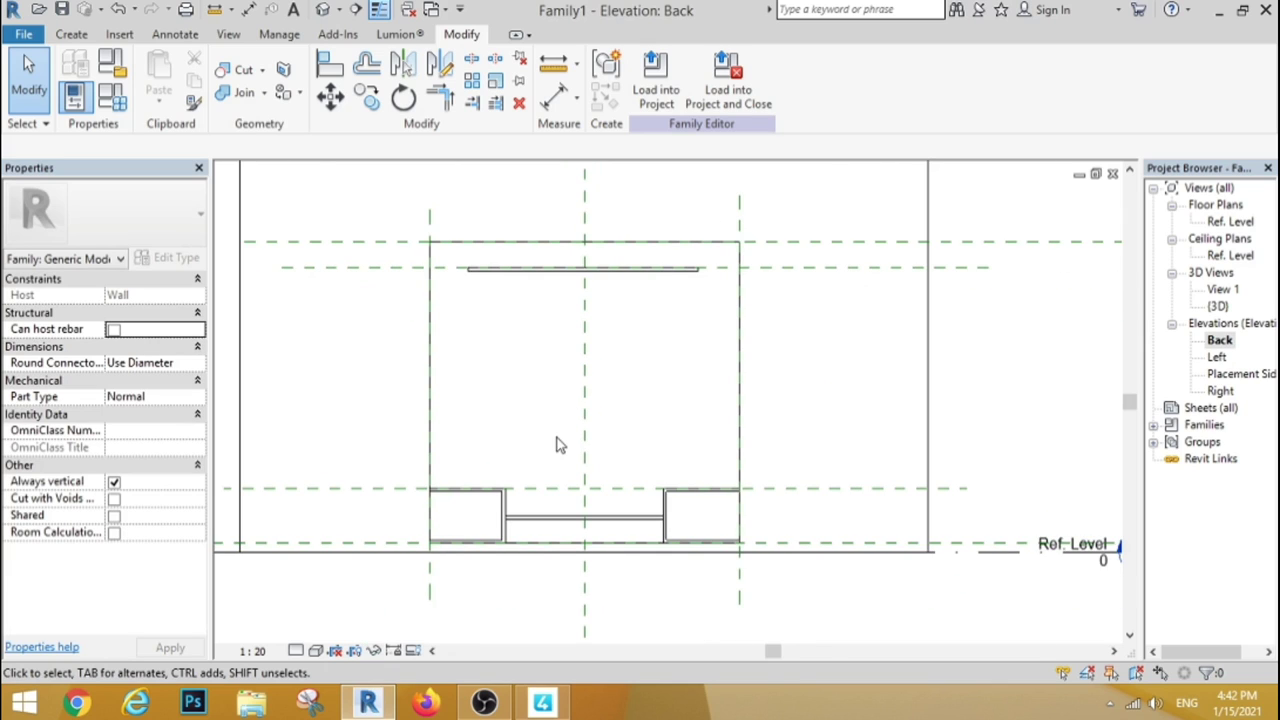
click(72, 36)
click(162, 82)
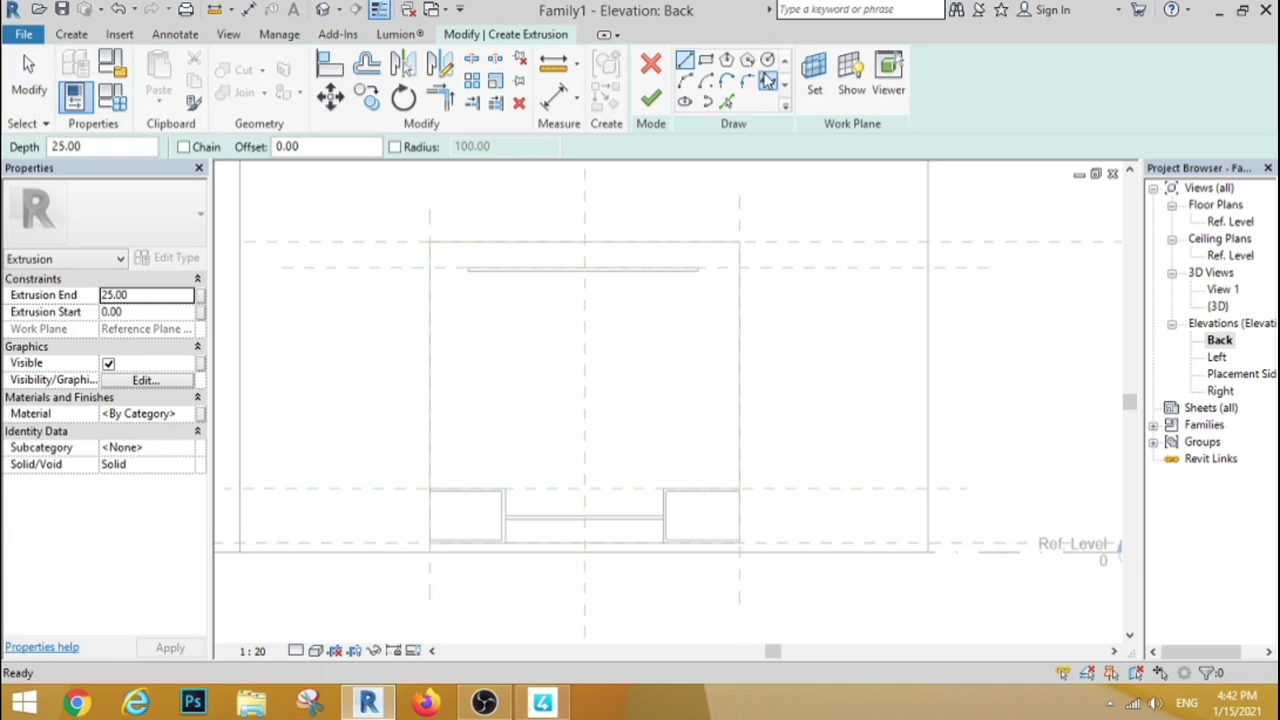
click(705, 60)
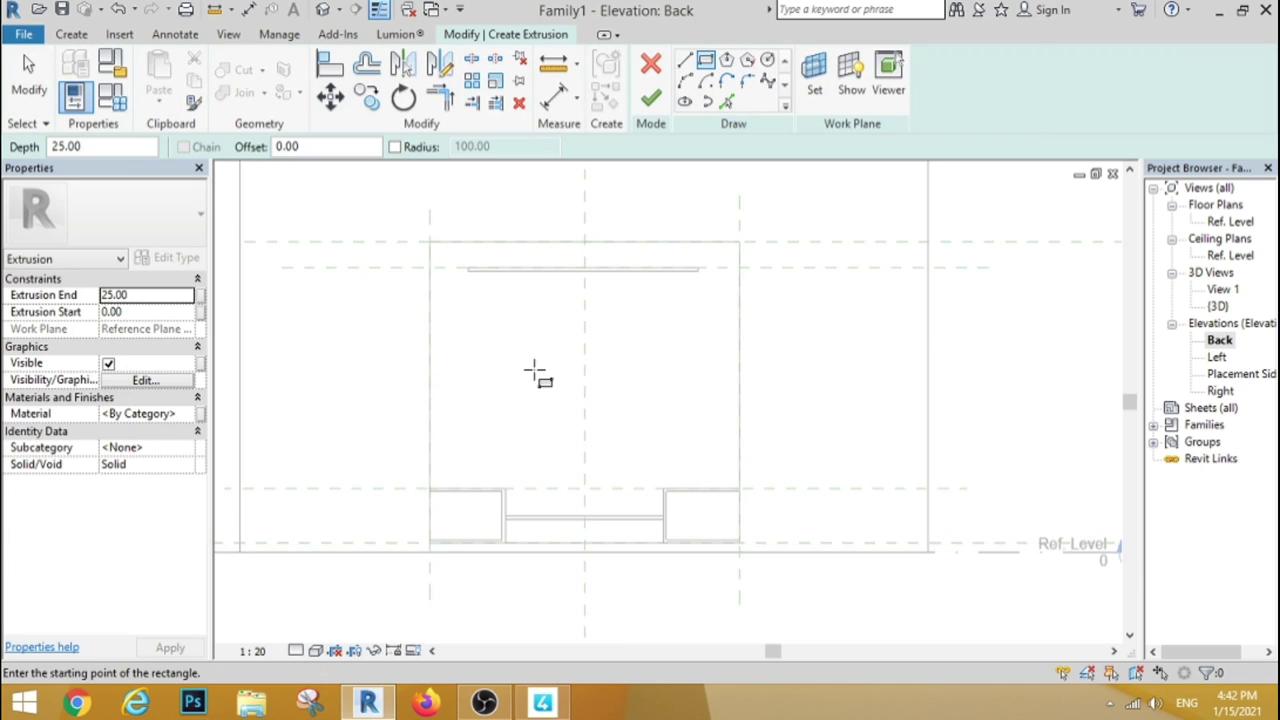
scroll(535, 370, up, 1)
Draw a rectangle above the cabinets, 18 above the cabinet-top plane and 66 tall
click(481, 492)
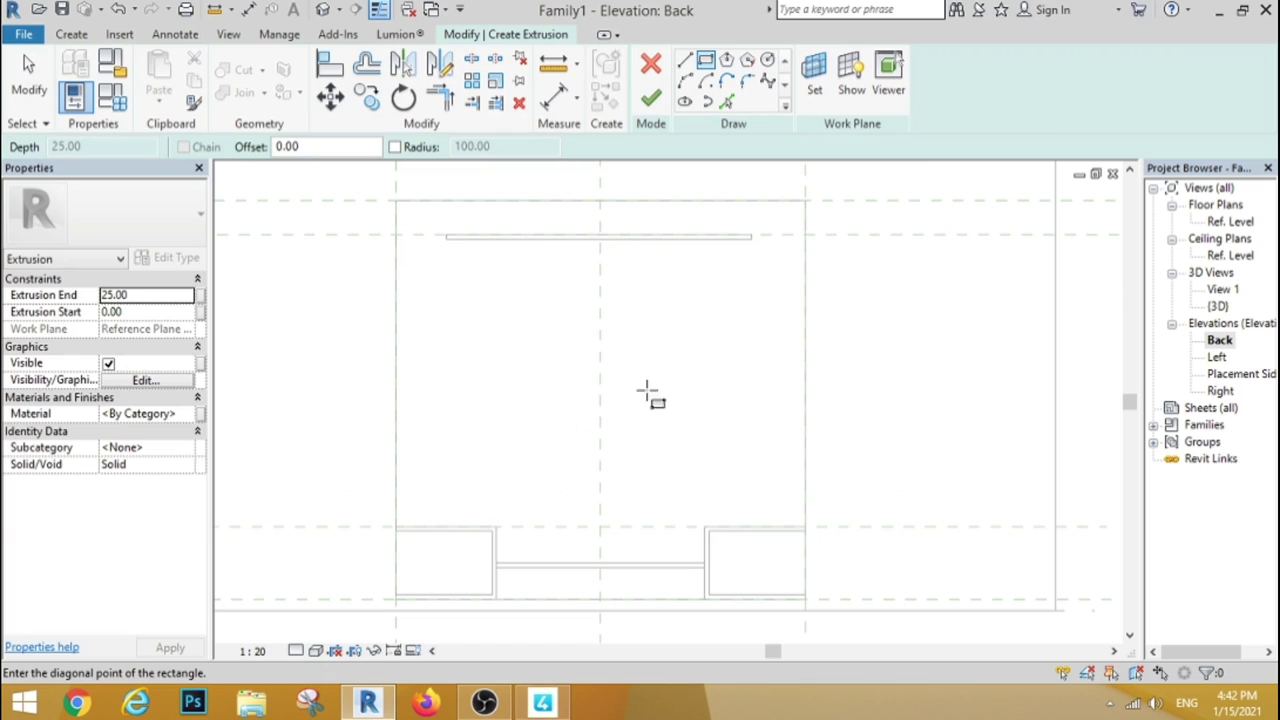
click(714, 329)
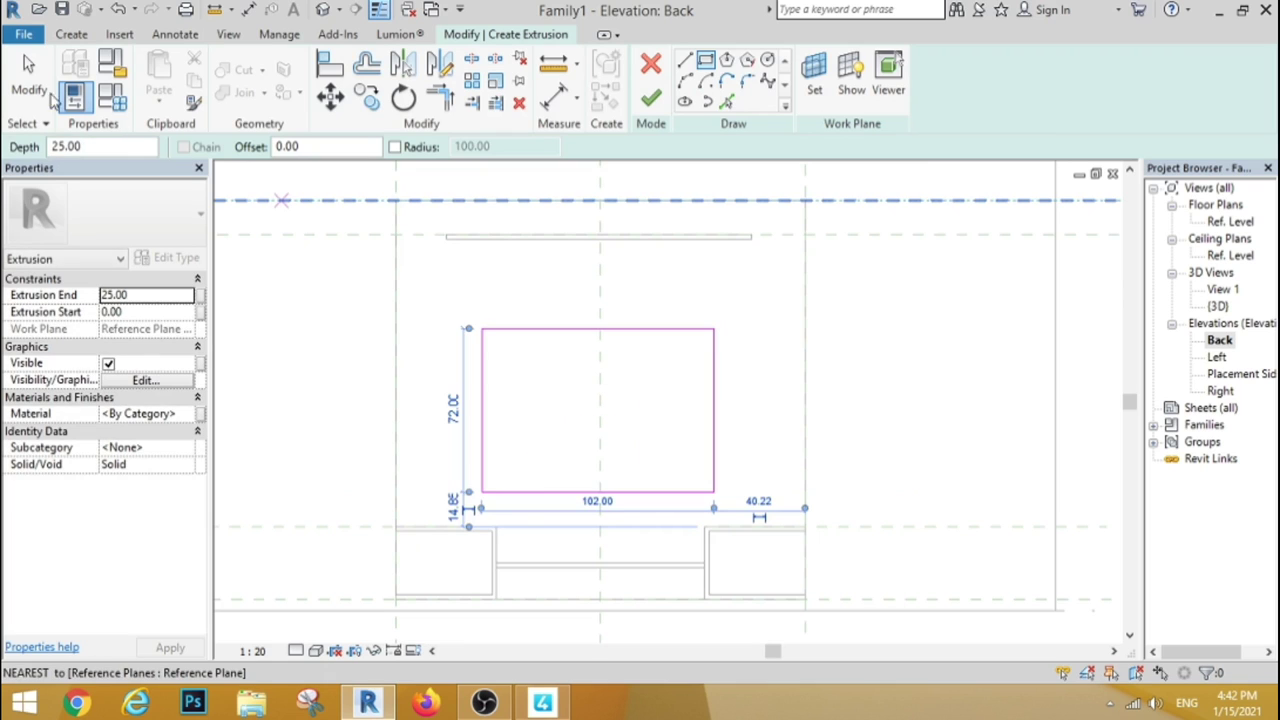
key(Escape)
key(Escape)
click(512, 492)
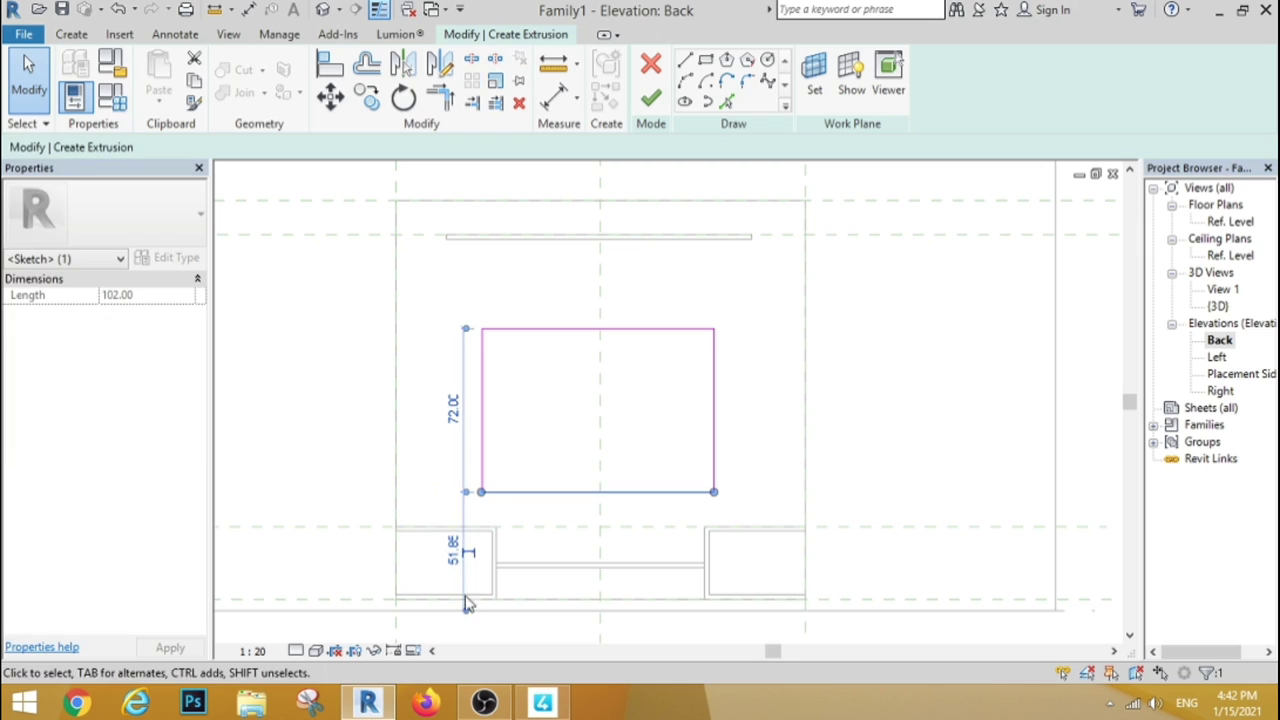
drag(465, 609, 514, 528)
click(452, 507)
text(18)
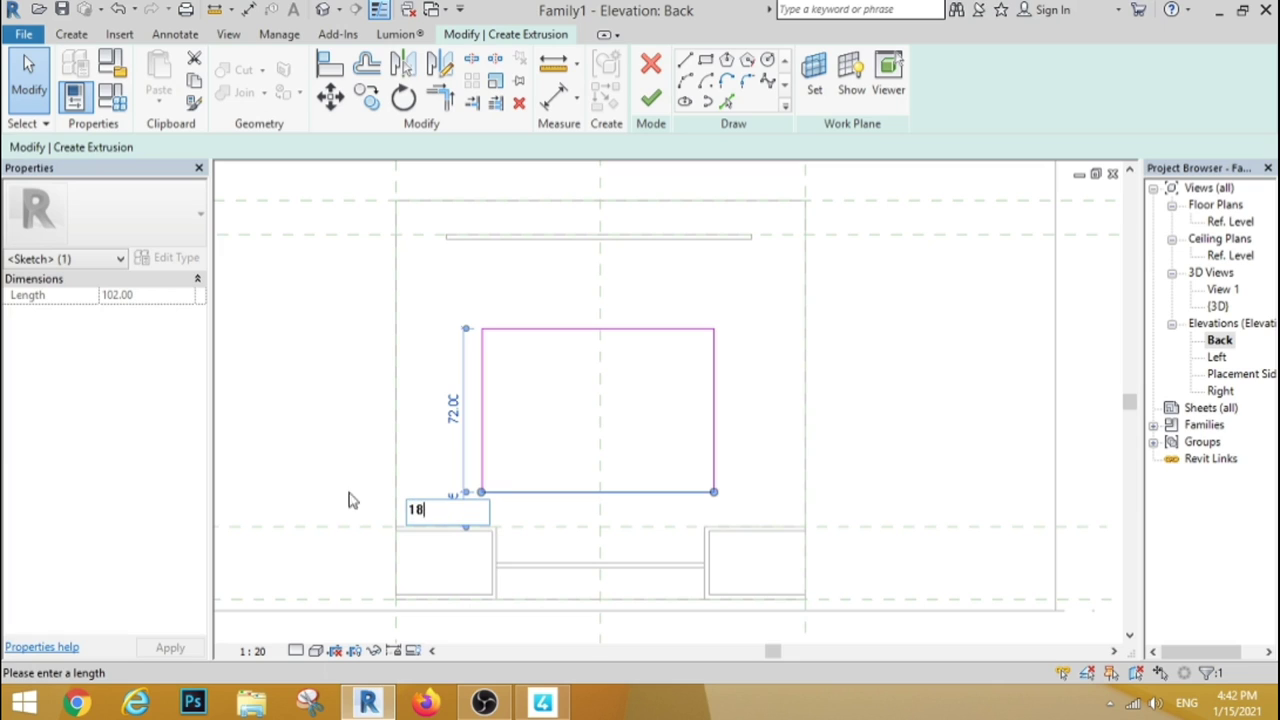
key(Return)
click(531, 400)
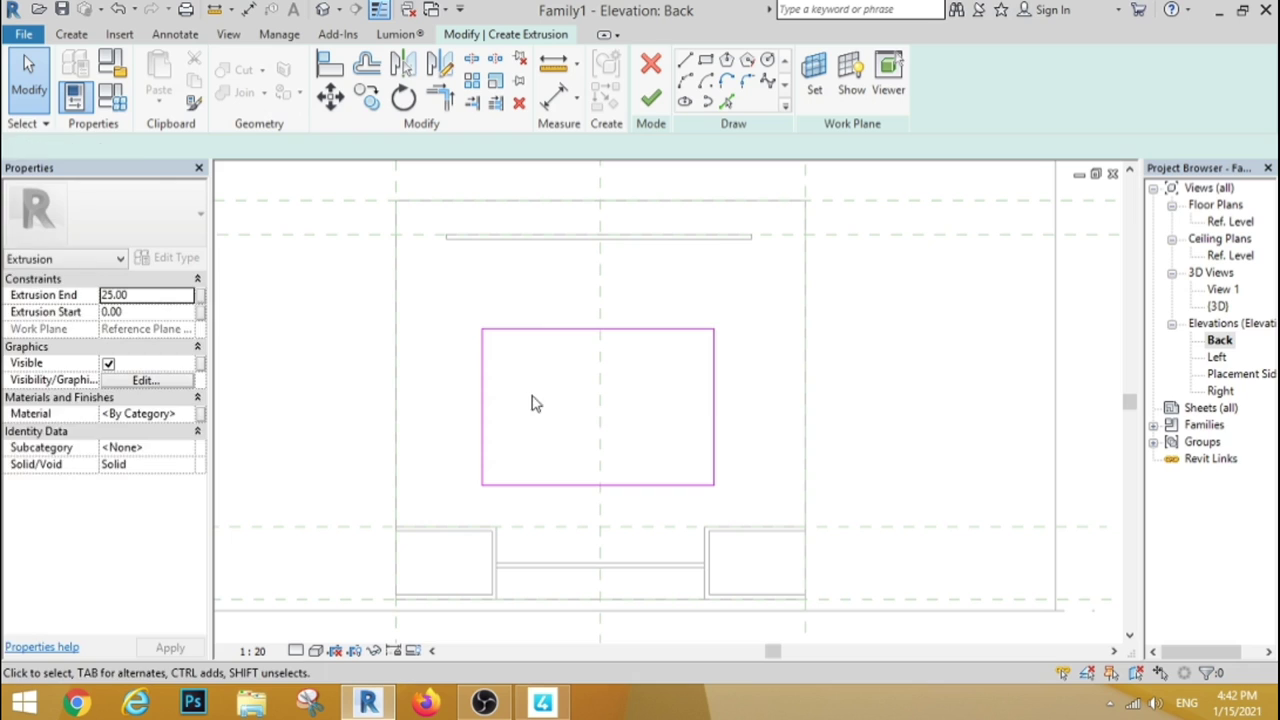
click(531, 330)
click(721, 405)
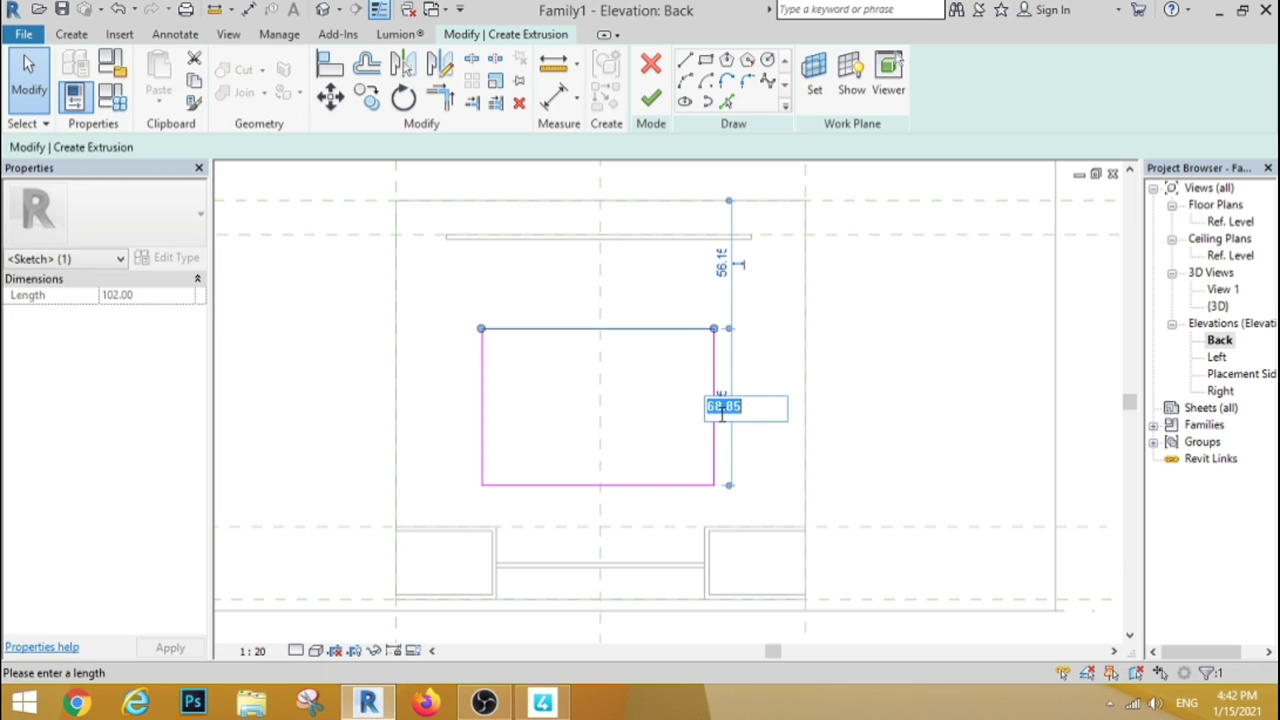
key(Return)
click(916, 444)
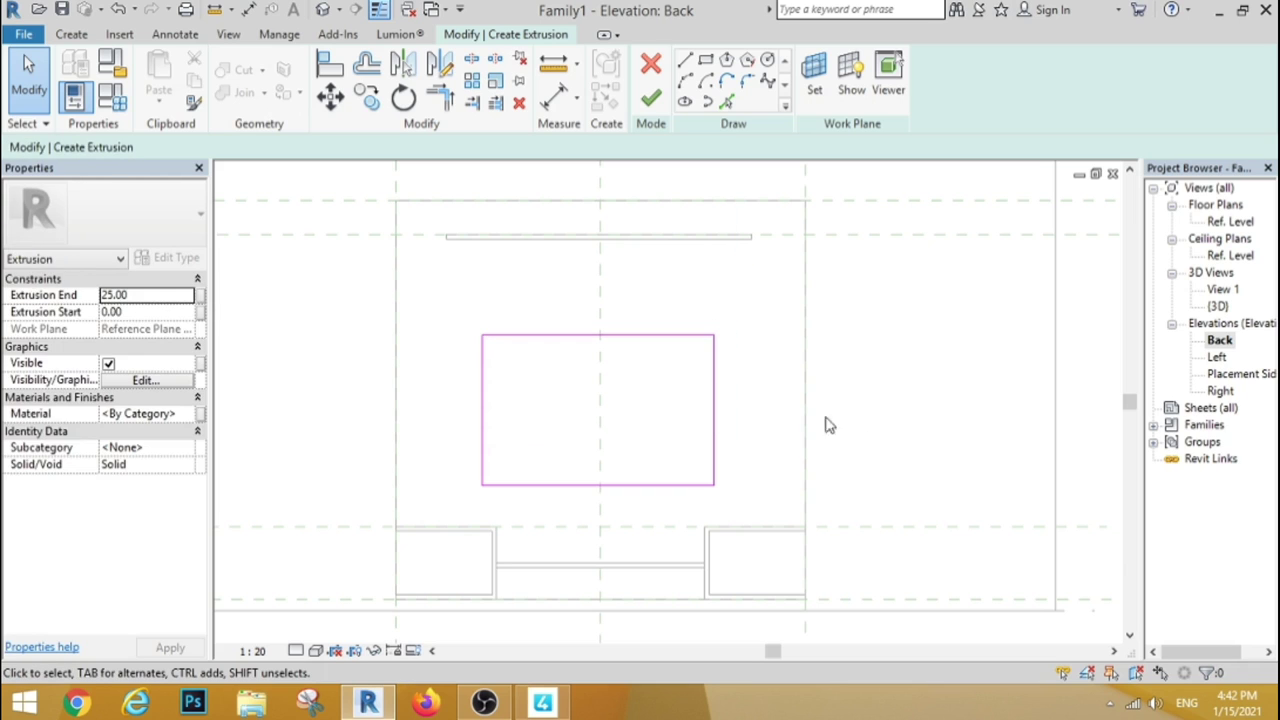
Set the rectangle's right and left edges 56.5 either side of the centre plane
click(716, 384)
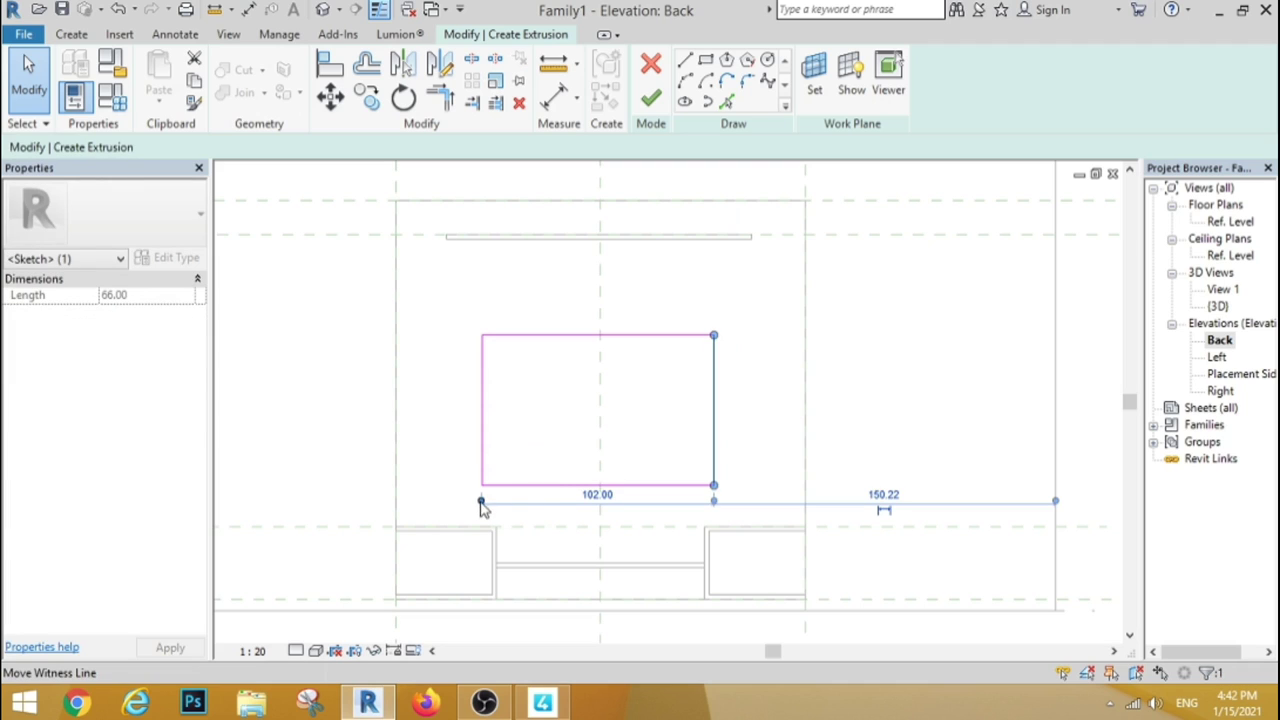
click(600, 528)
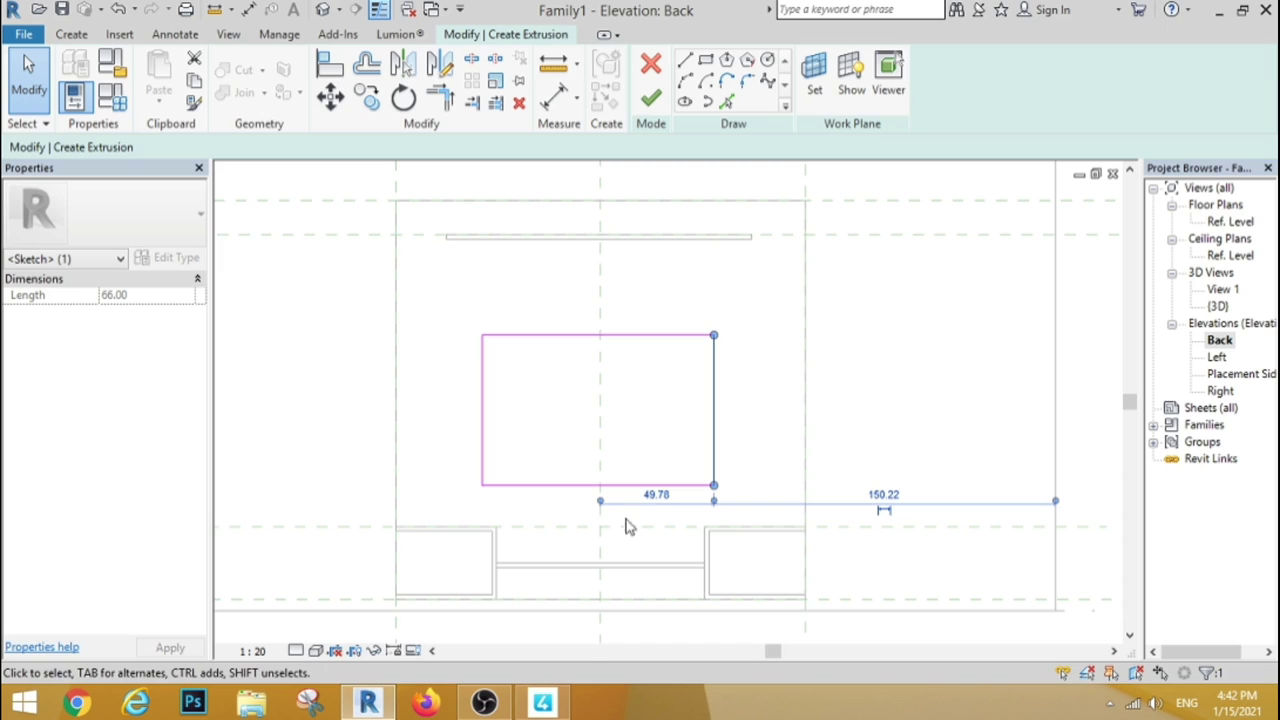
click(654, 496)
text(56.5)
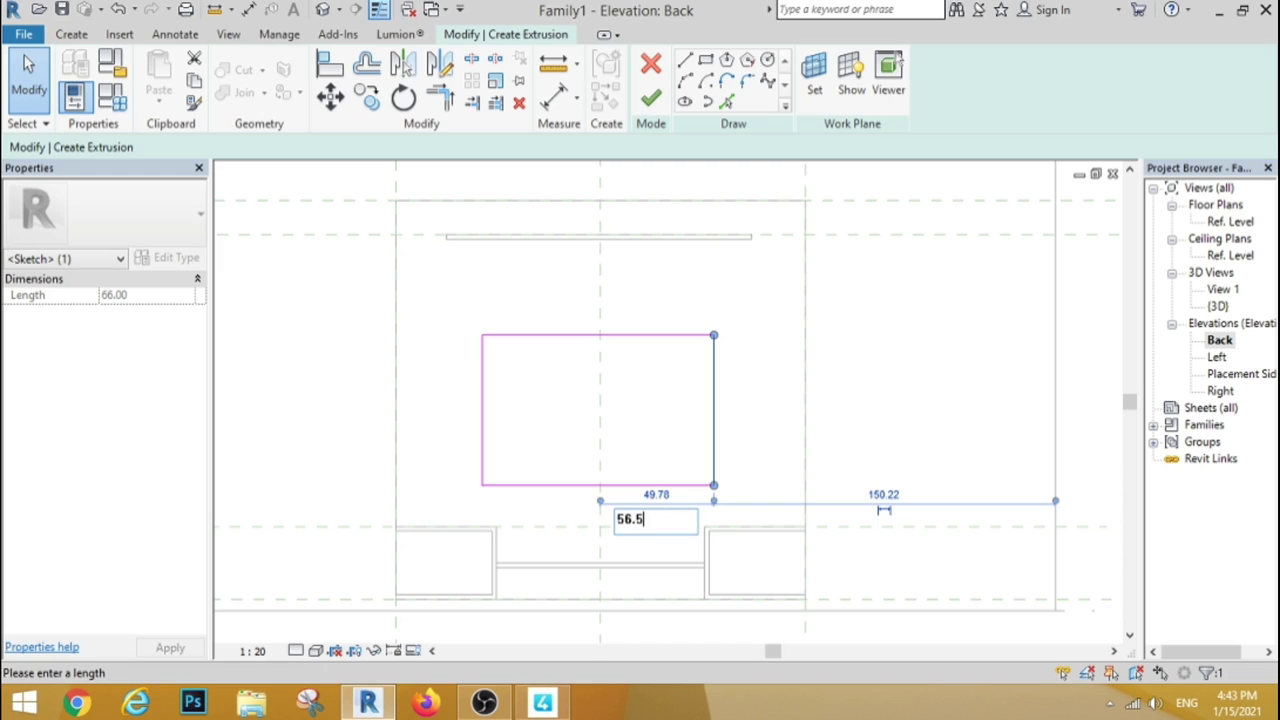
key(Return)
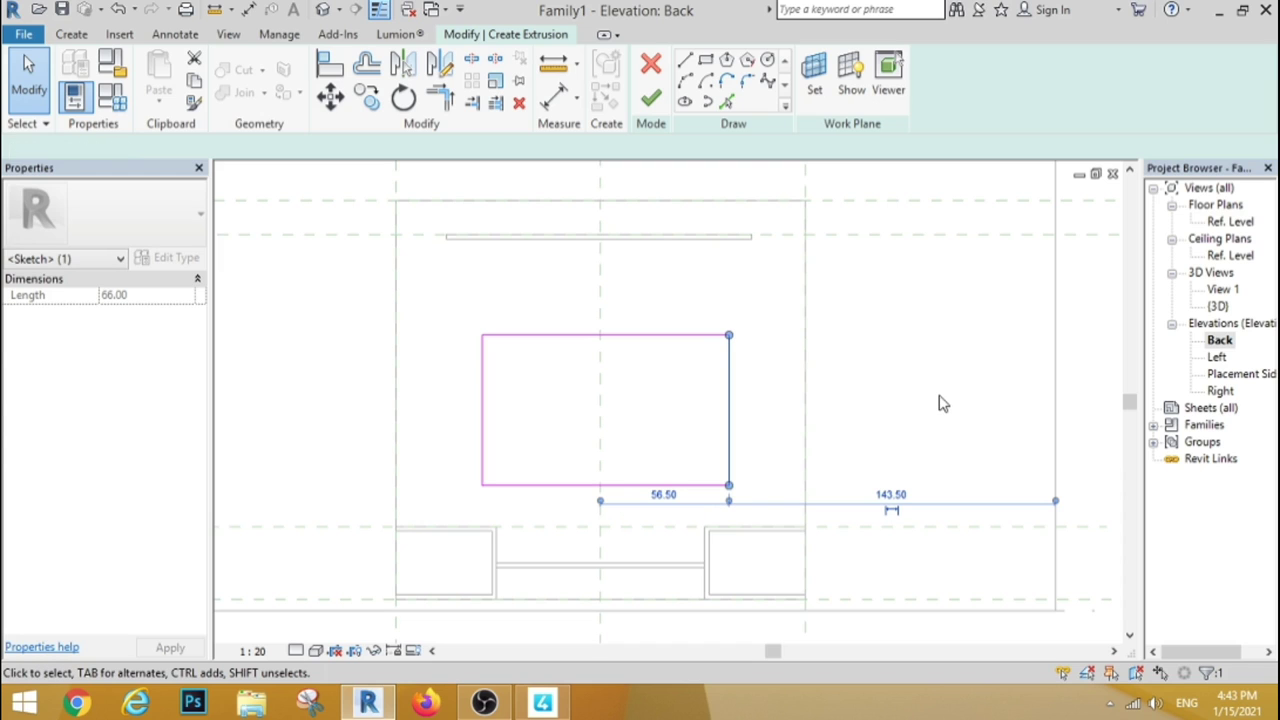
click(940, 403)
click(482, 418)
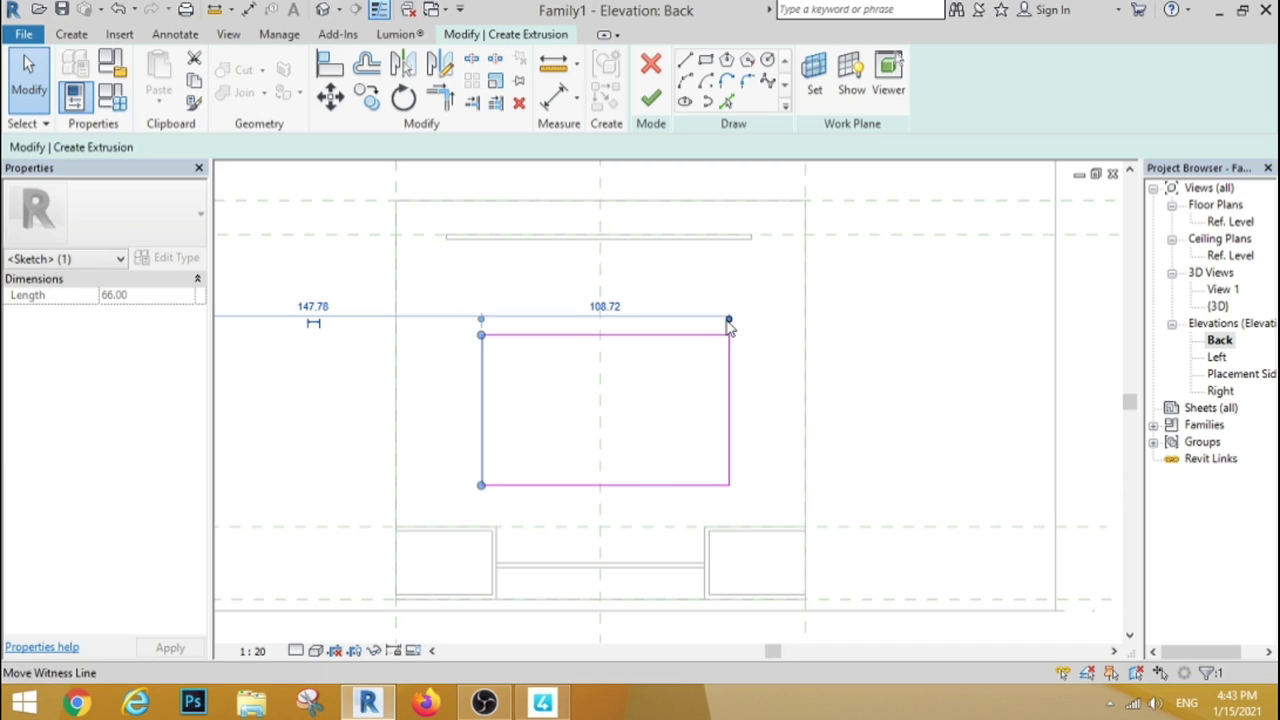
drag(728, 322, 601, 399)
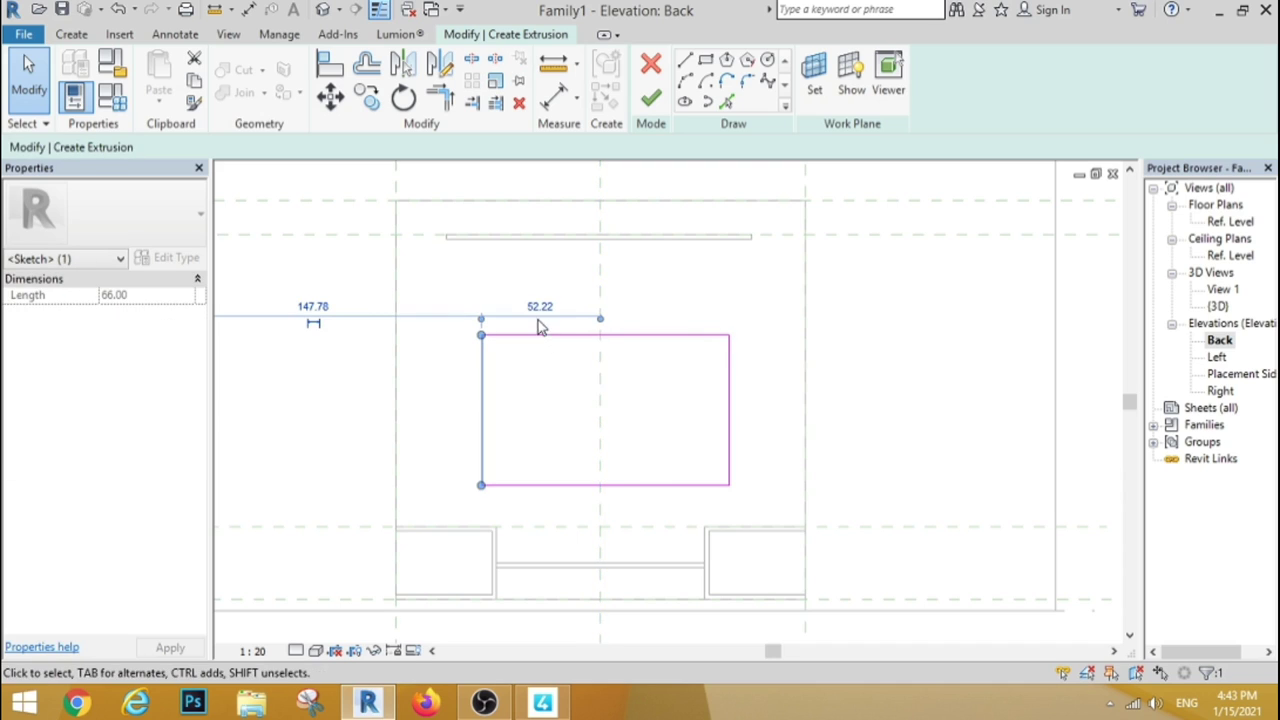
click(539, 306)
text(56.5)
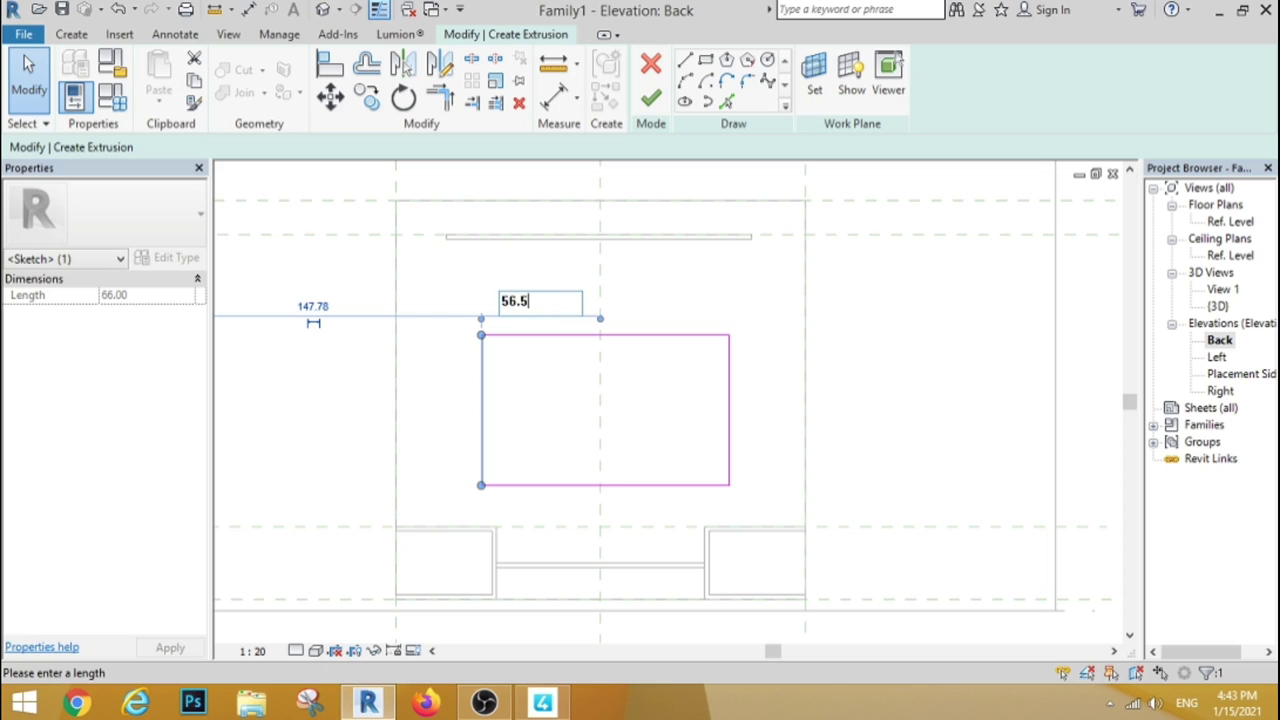
key(Return)
click(705, 60)
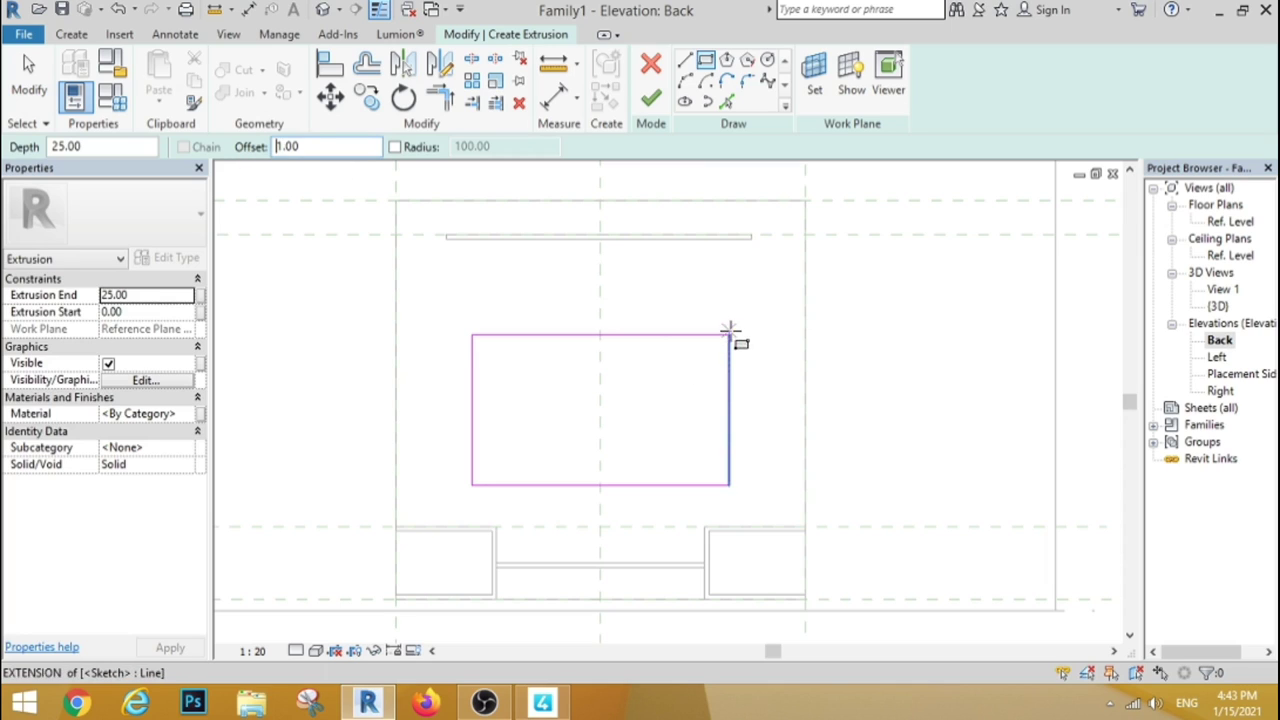
Draw the inset rectangle inside the frame and finish the extrusion
click(728, 338)
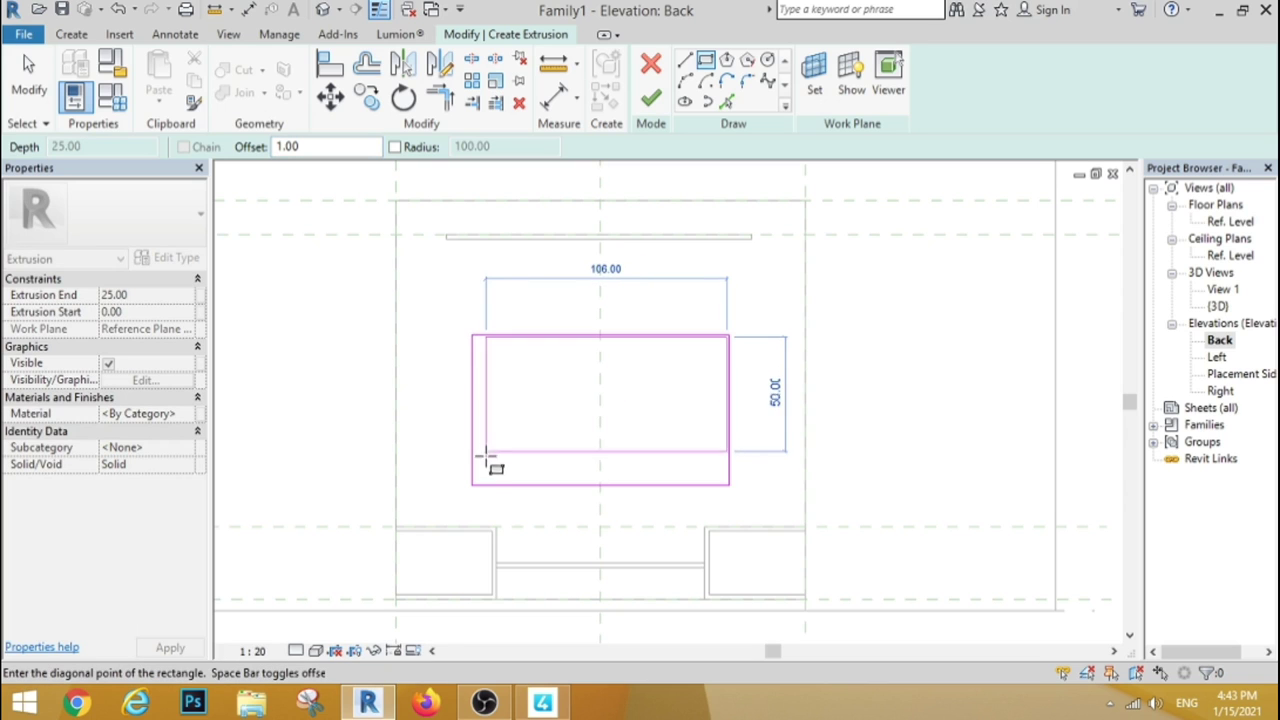
click(478, 480)
click(651, 97)
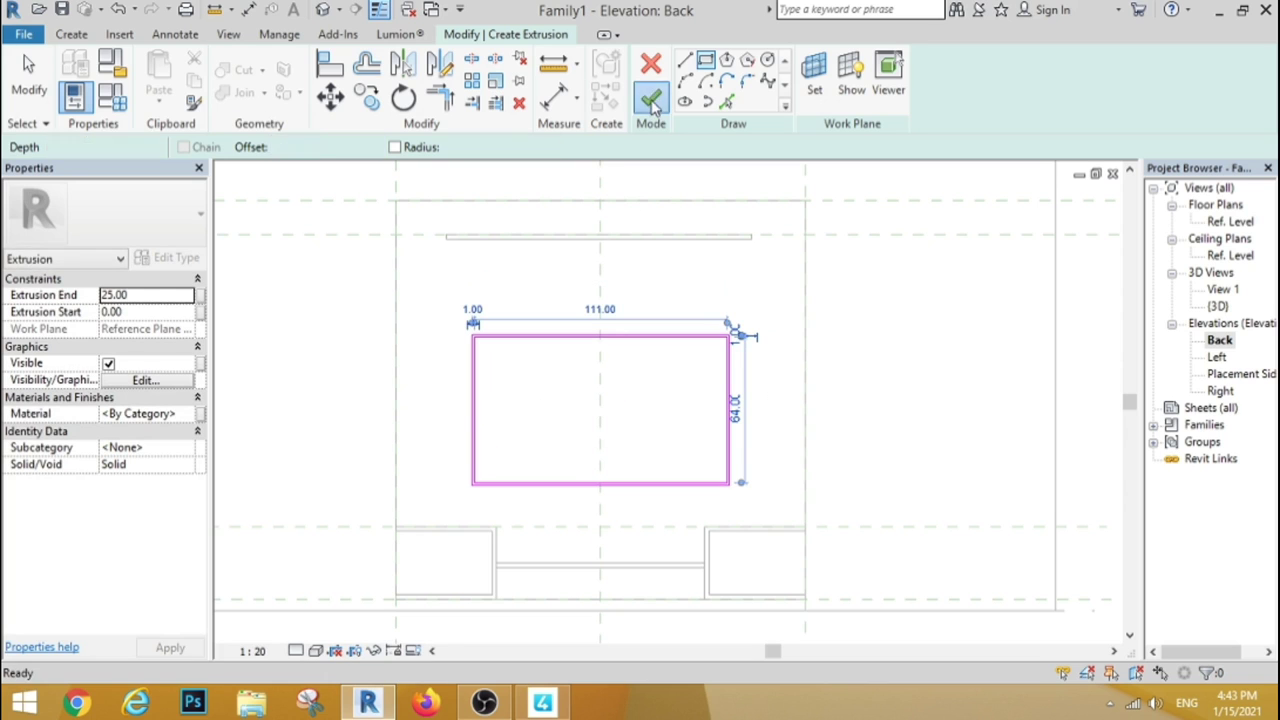
In the Ref. Level plan, thin the extrusion to start at 12.00, then view it in 3D
double_click(1224, 222)
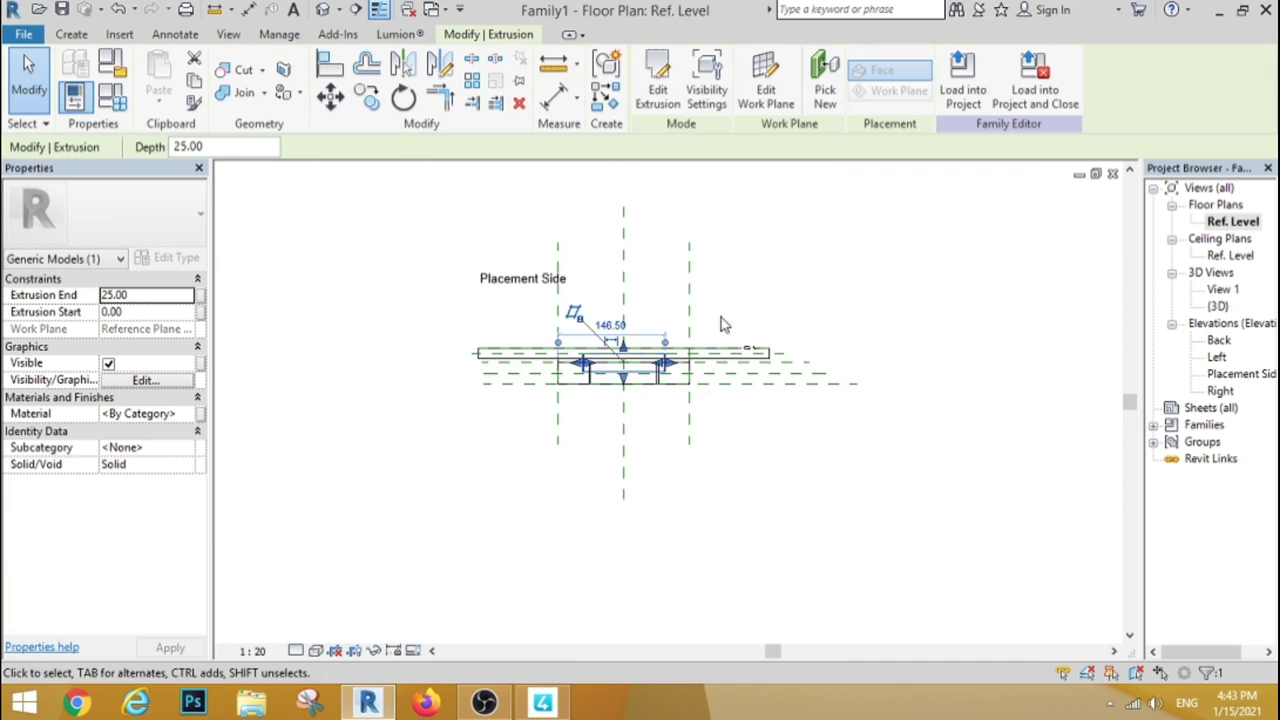
scroll(640, 370, up, 2)
scroll(565, 395, up, 2)
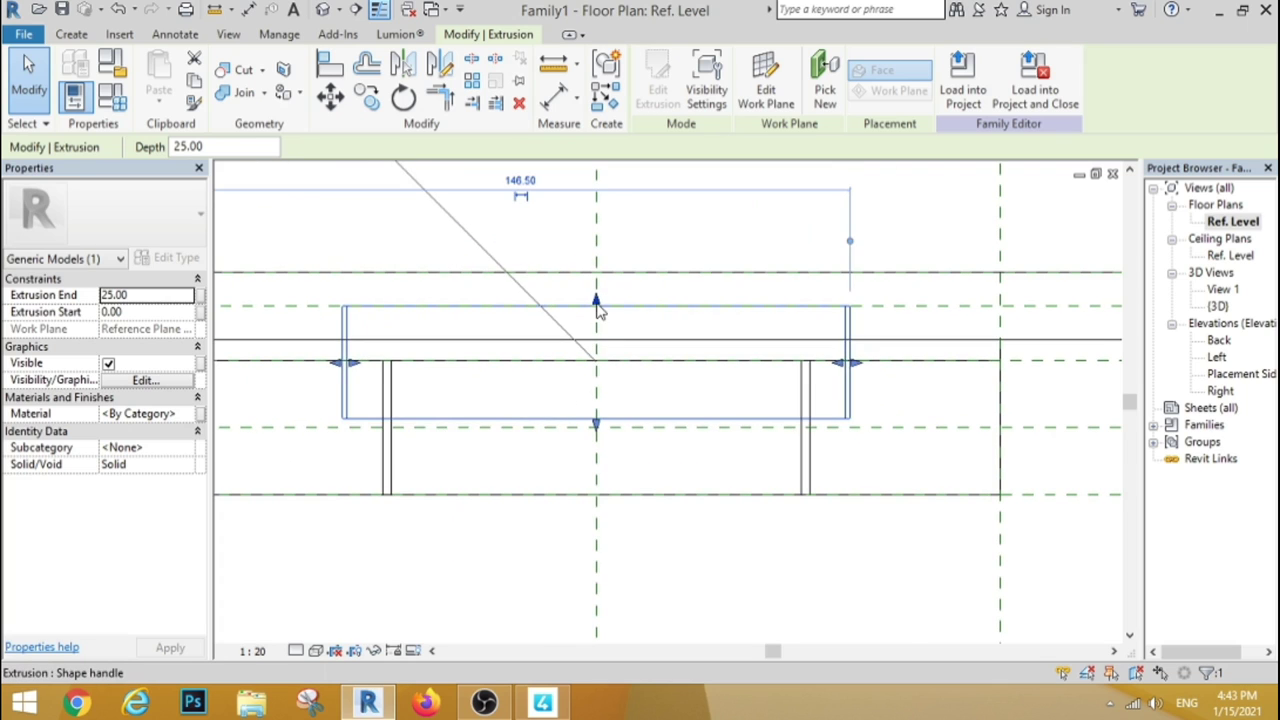
drag(597, 303, 596, 376)
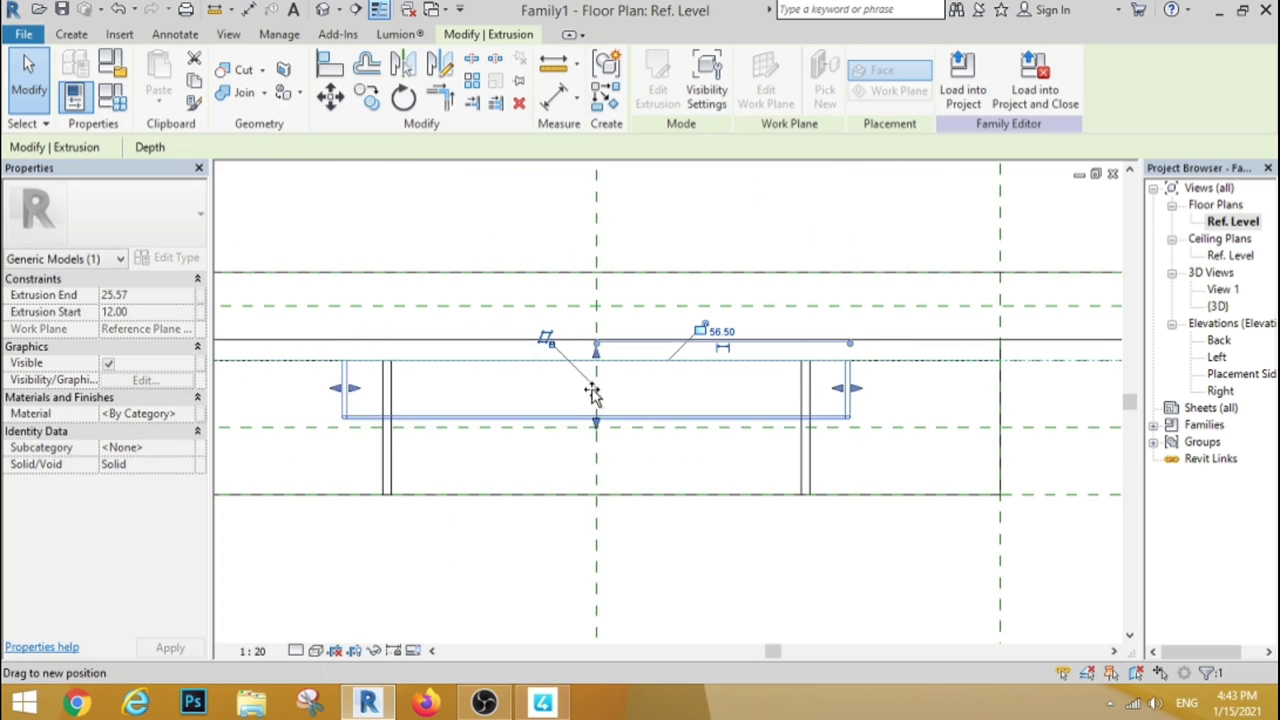
drag(596, 376, 596, 370)
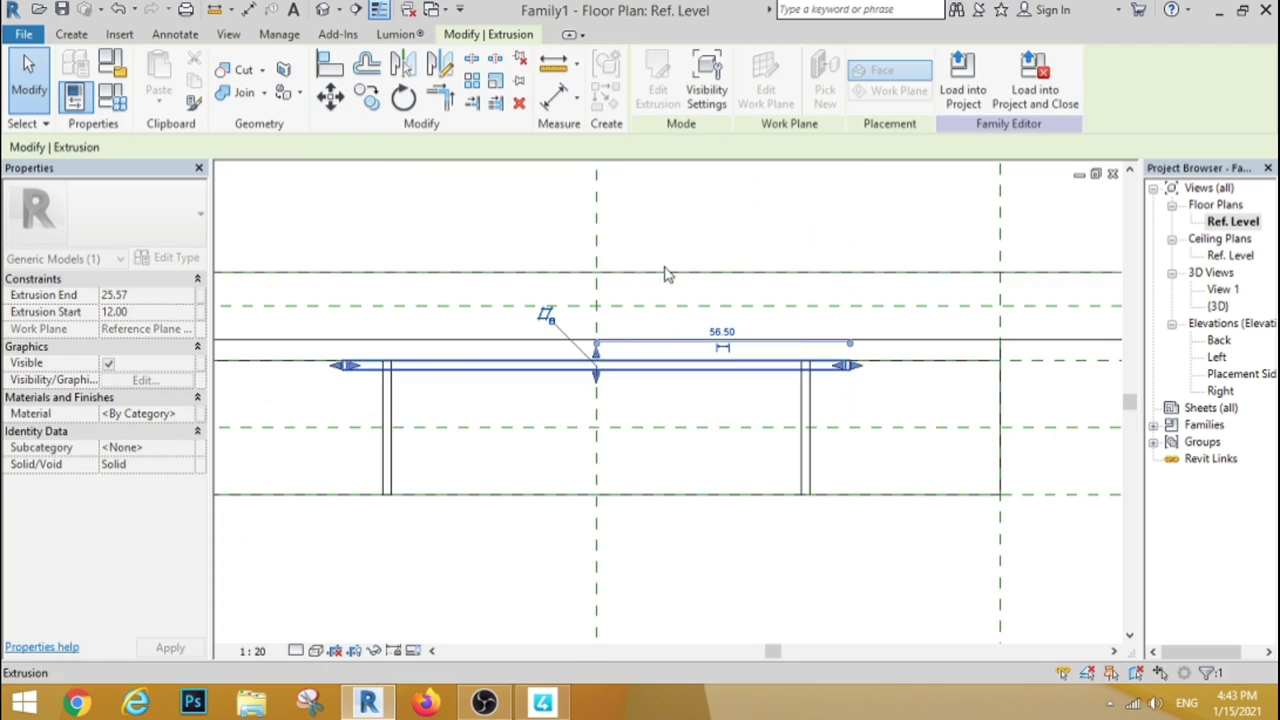
click(666, 274)
click(322, 12)
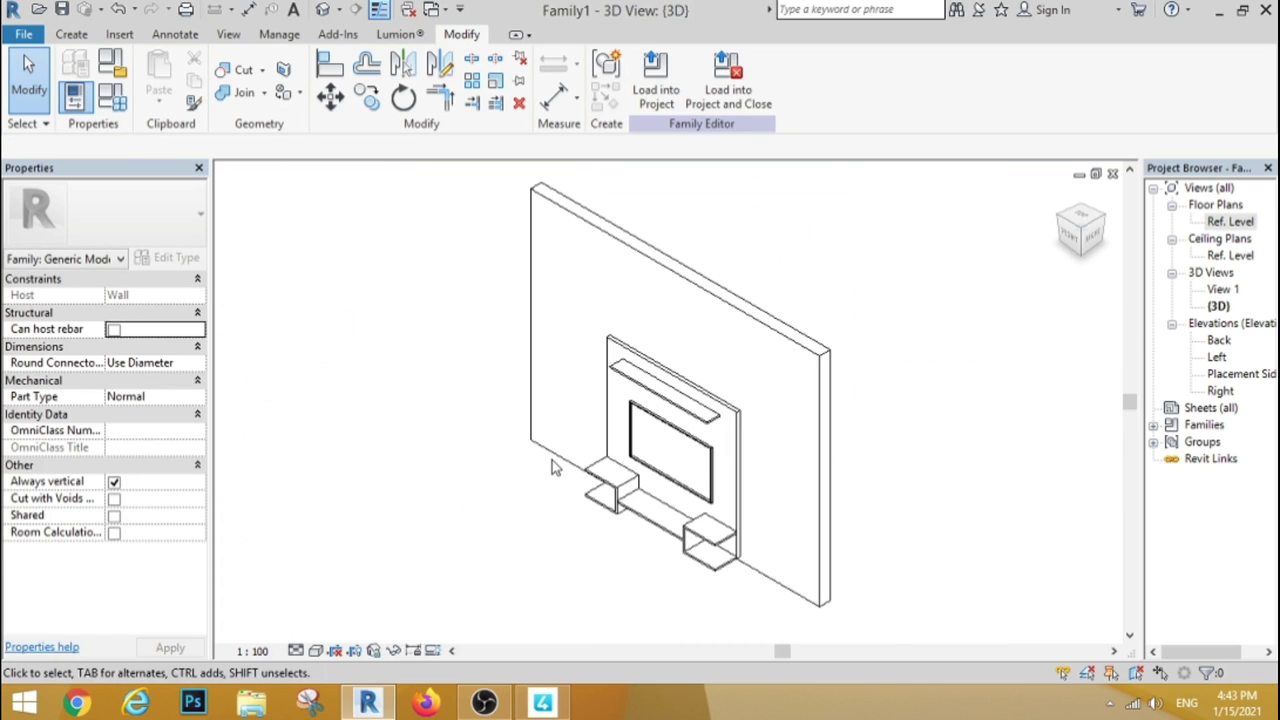
Orbit to a near-front view and load Family1 into Project1
shift+middle_drag(414, 406, 605, 335)
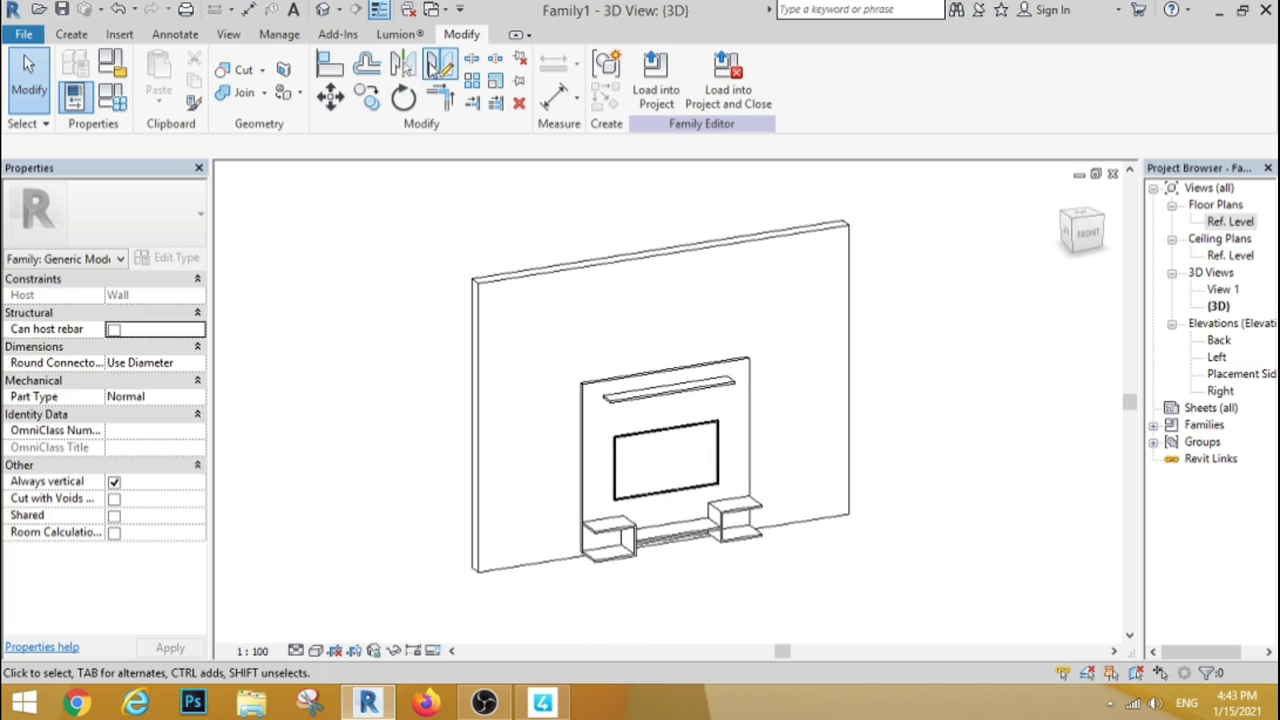
click(656, 78)
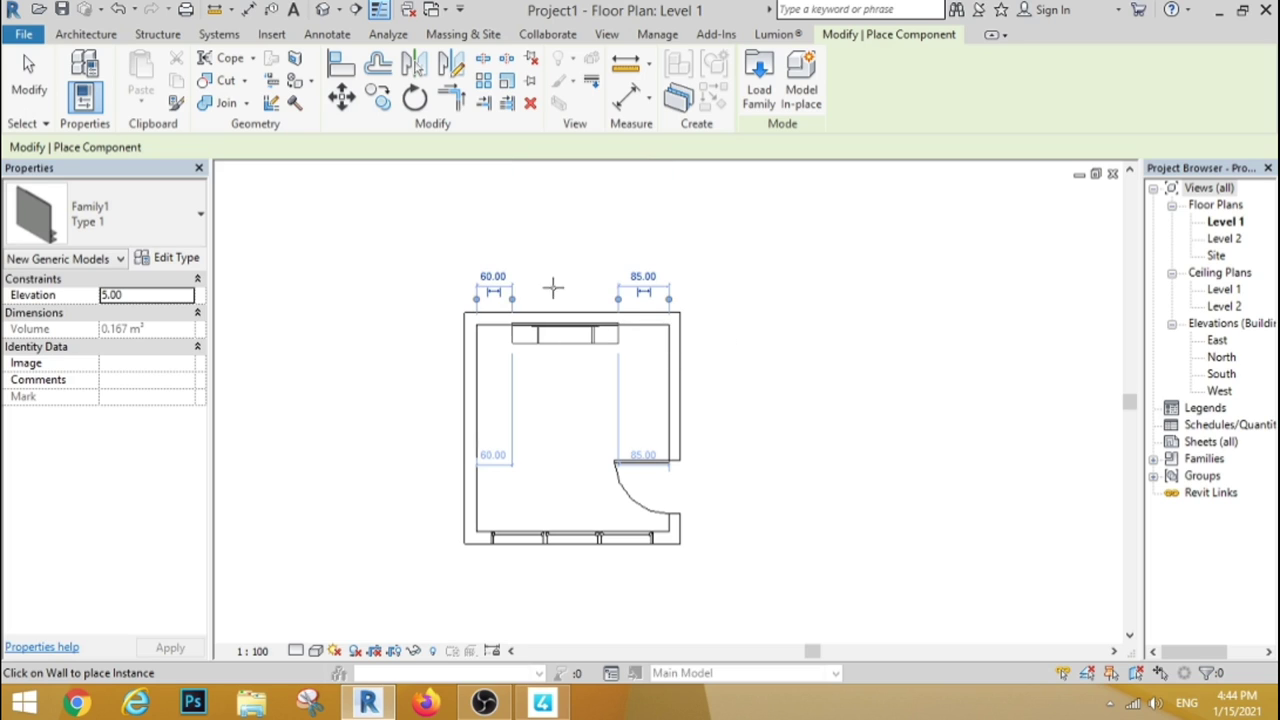
Place Family1 on the top wall and nudge it right to 66.00 and 79.00 side gaps
click(553, 289)
click(28, 75)
scroll(547, 331, up, 3)
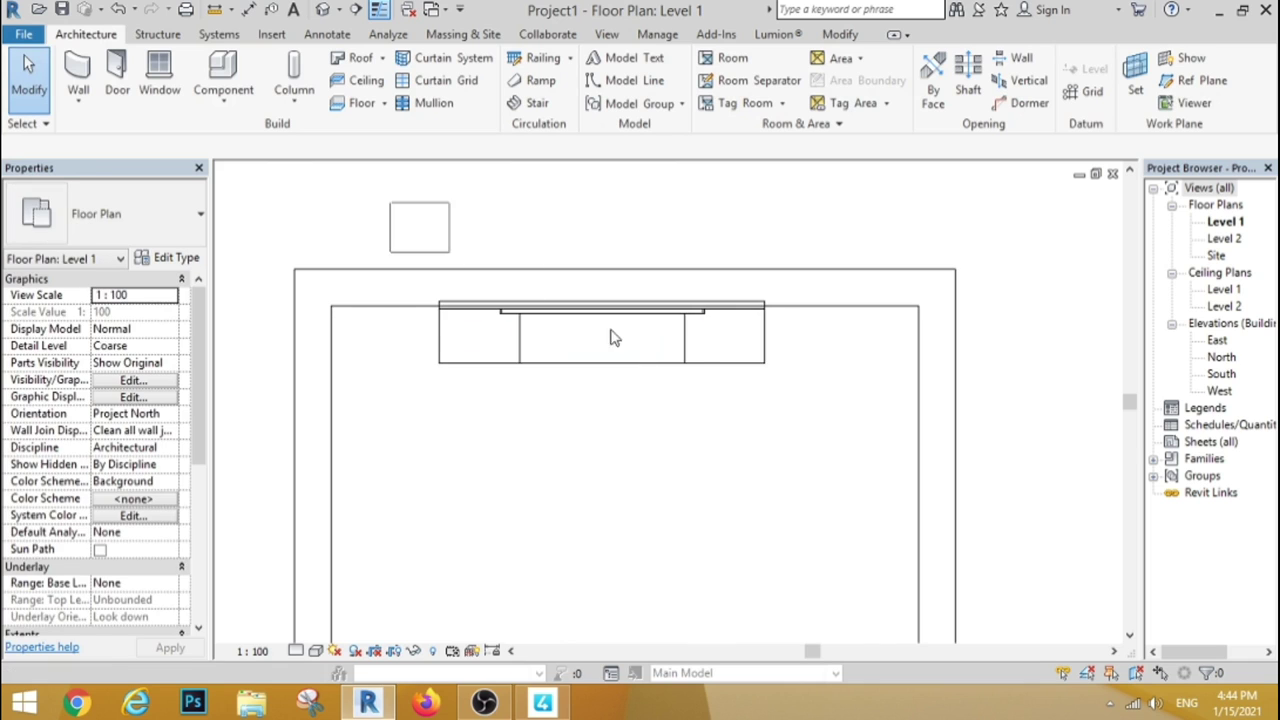
drag(390, 201, 814, 443)
key(Right)
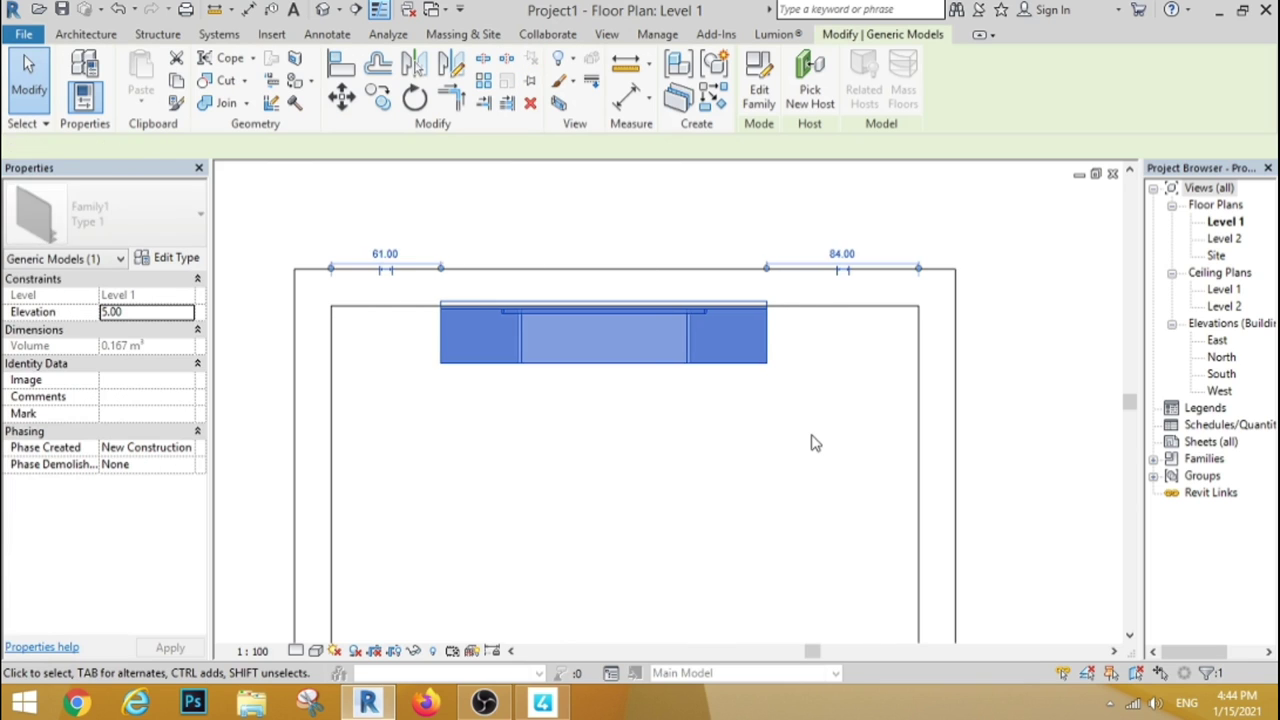
key(Right)
key(Right)
key(Right)
key(Right)
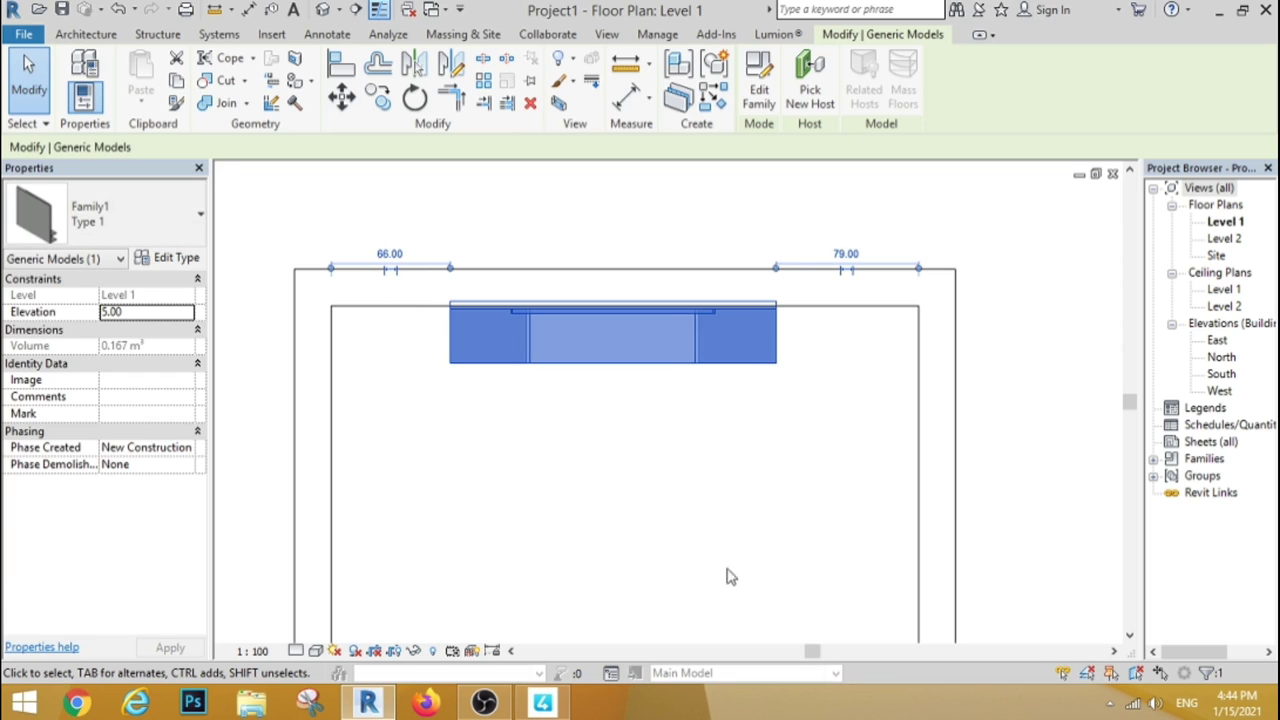
click(459, 472)
Load the M_Cabinet-File 5 Drawer family from US Metric > Furniture > Storage
click(223, 72)
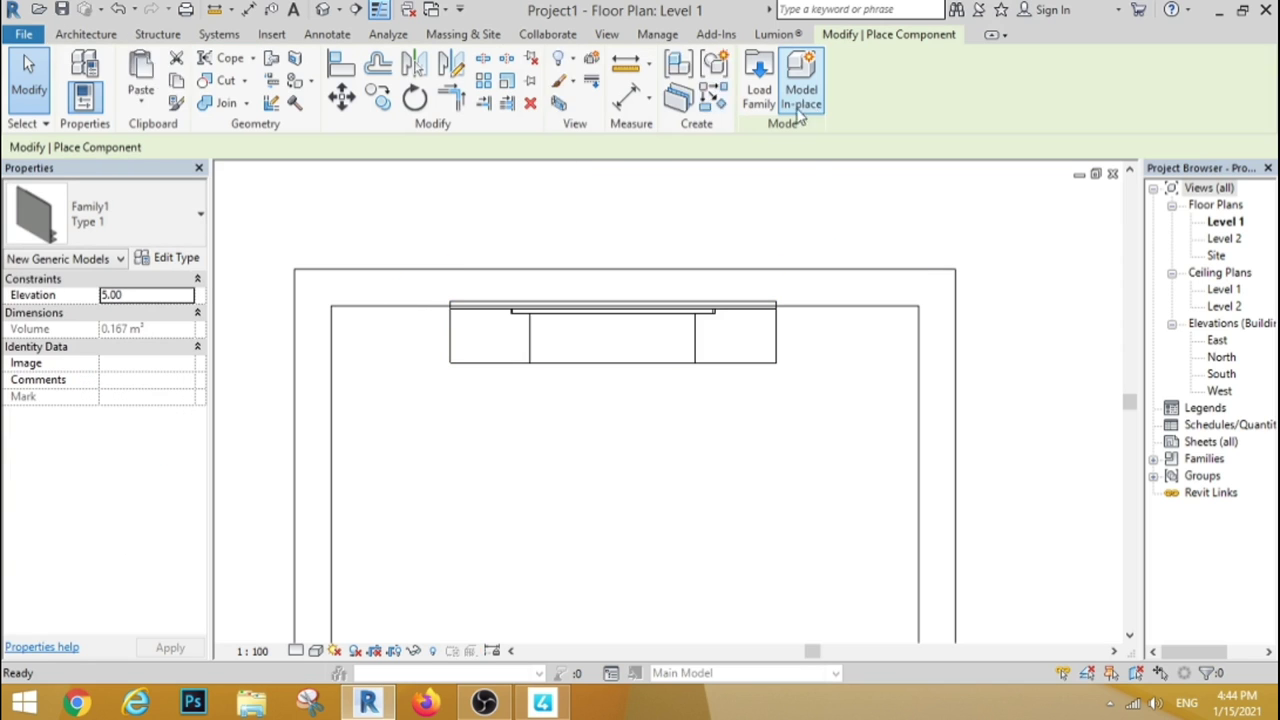
click(759, 85)
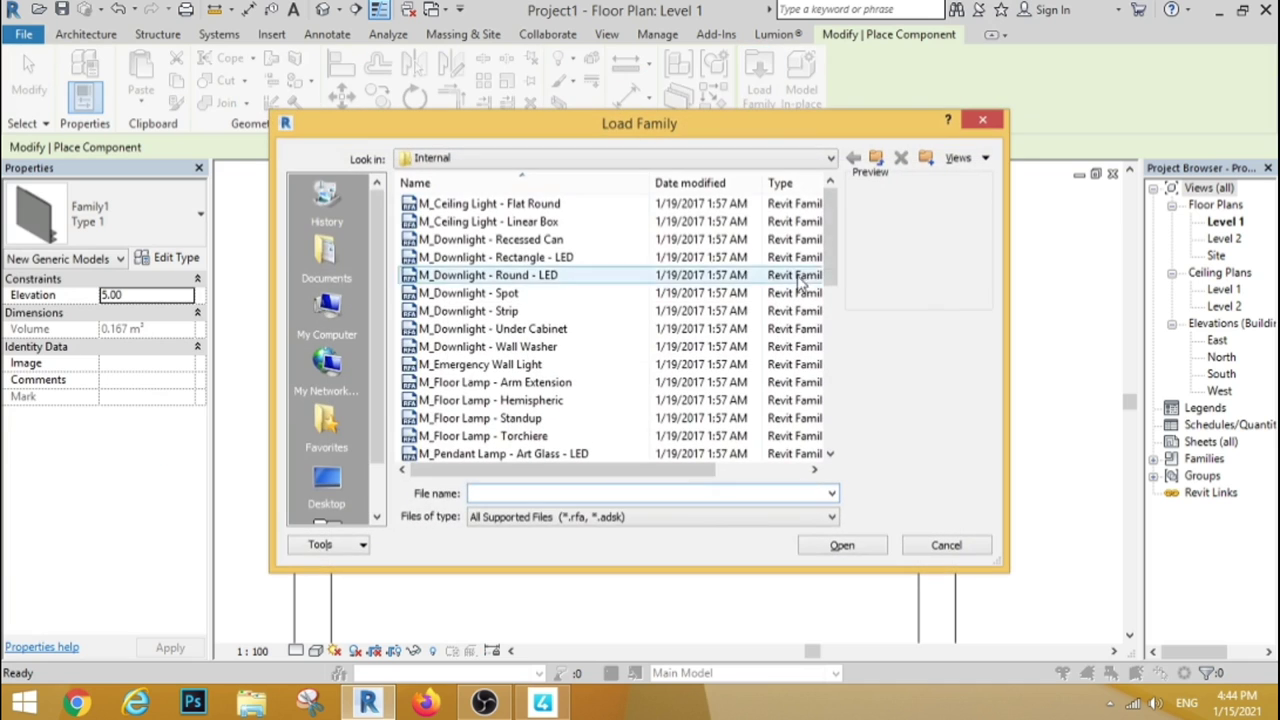
click(878, 158)
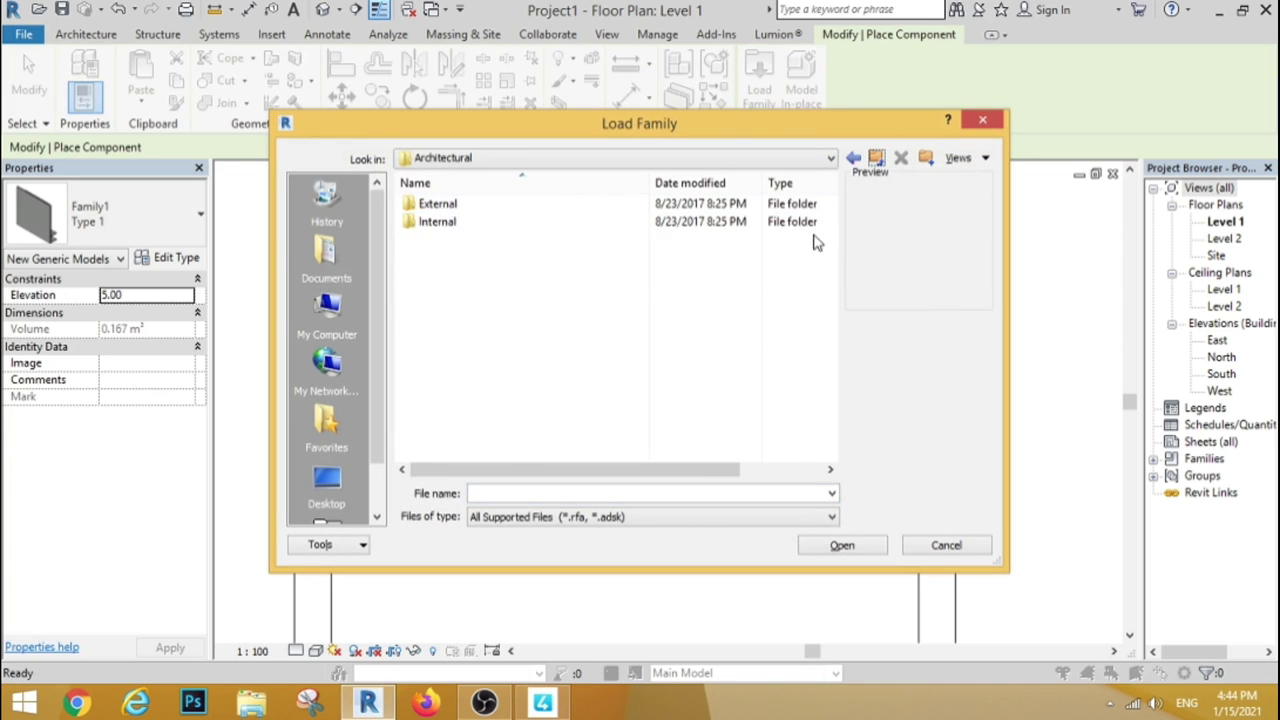
click(875, 162)
drag(840, 220, 837, 257)
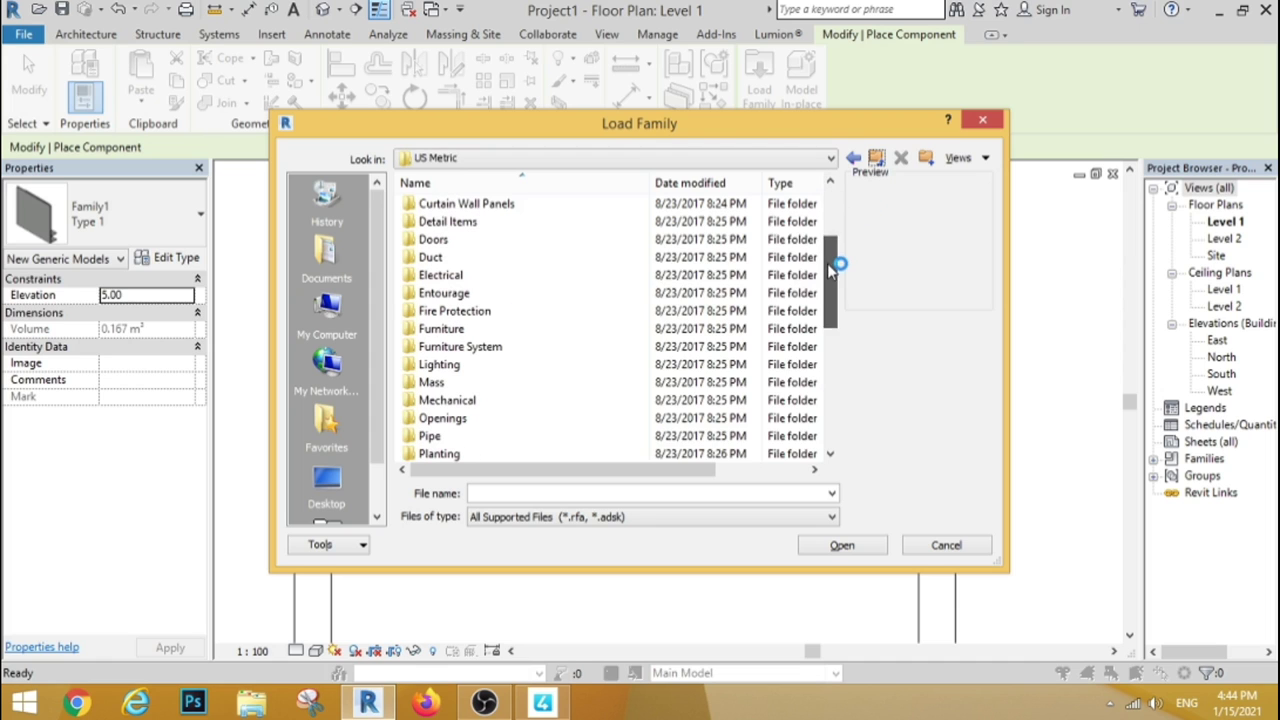
double_click(449, 331)
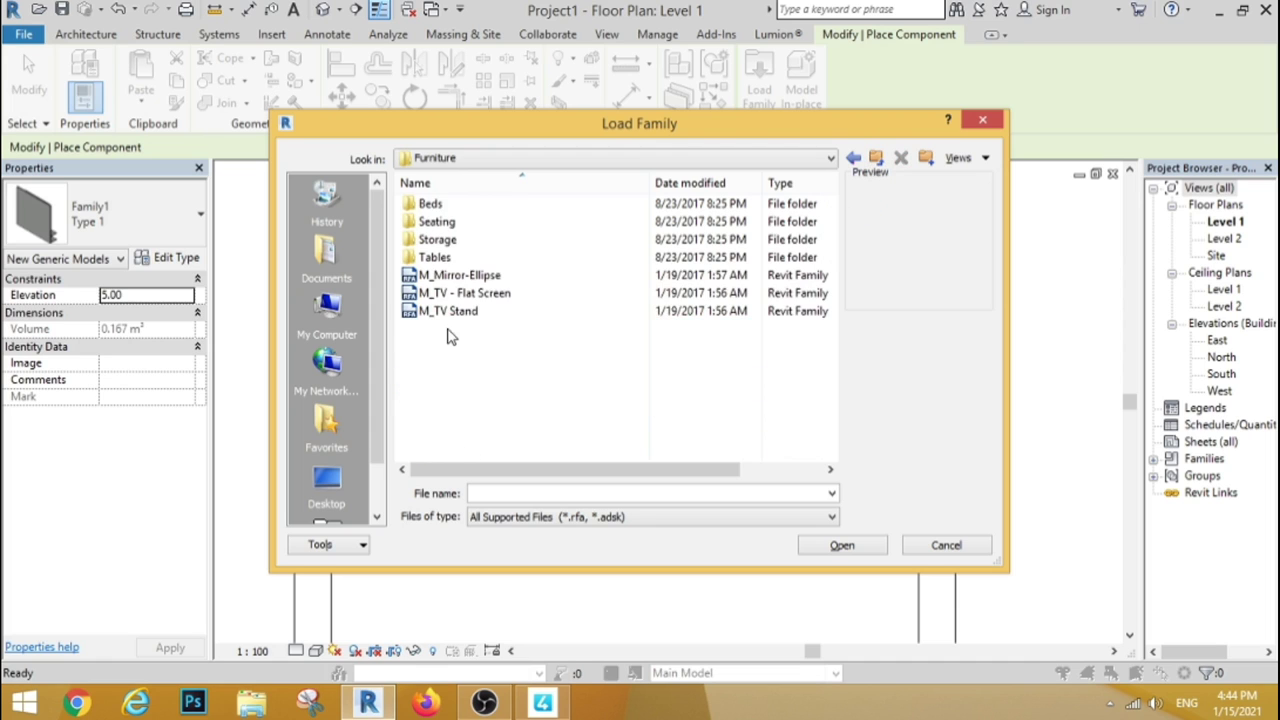
double_click(437, 240)
click(465, 205)
click(465, 222)
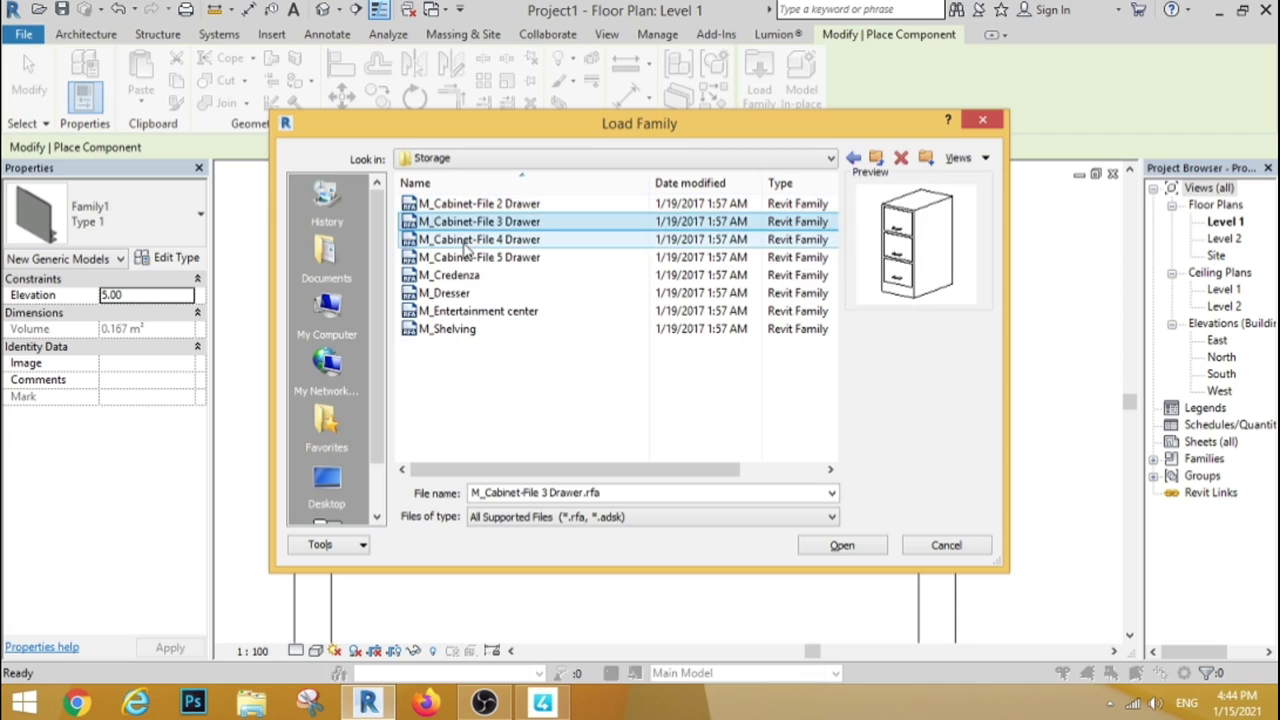
click(468, 240)
click(468, 257)
click(842, 546)
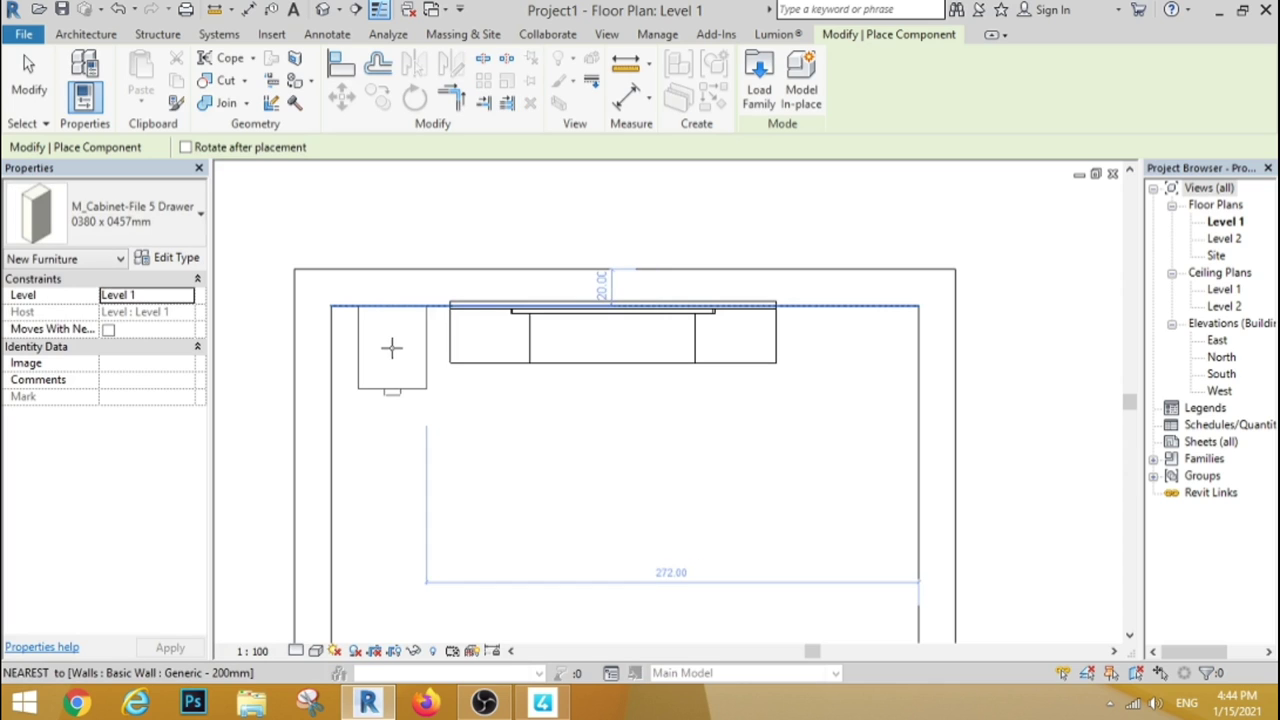
Place one filing cabinet left and one right of the TV unit on the top wall
click(385, 348)
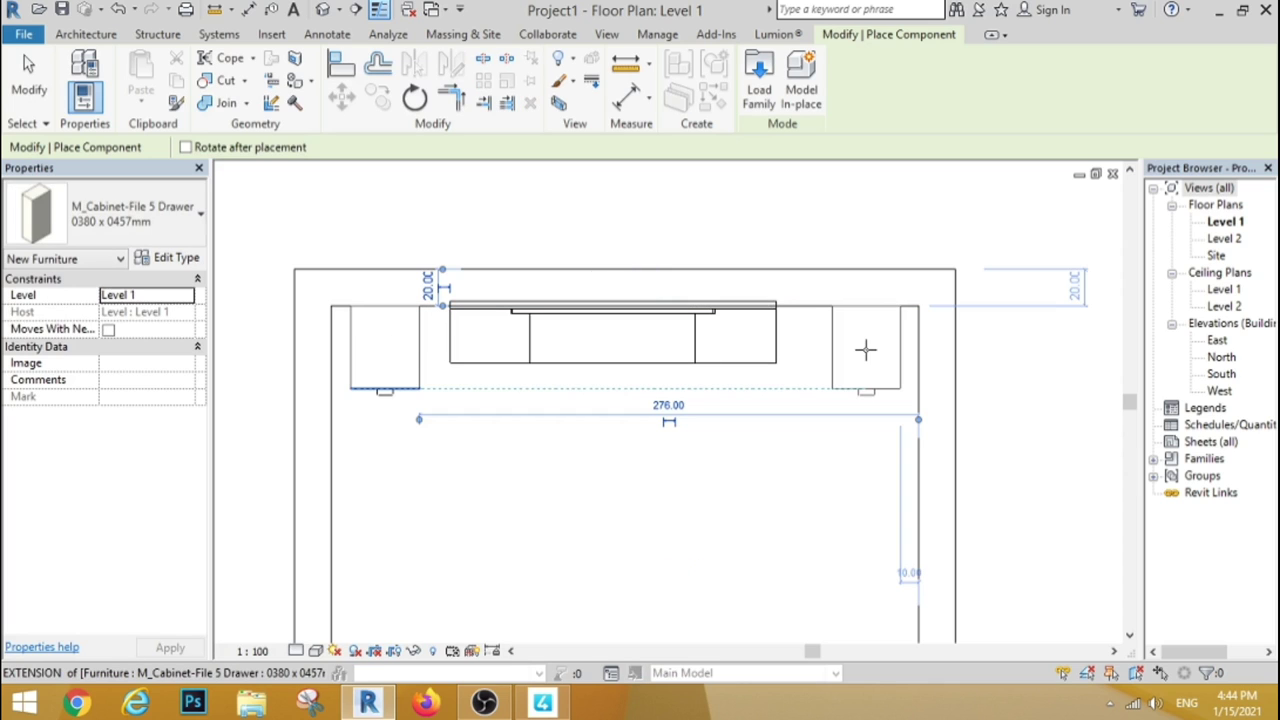
click(852, 346)
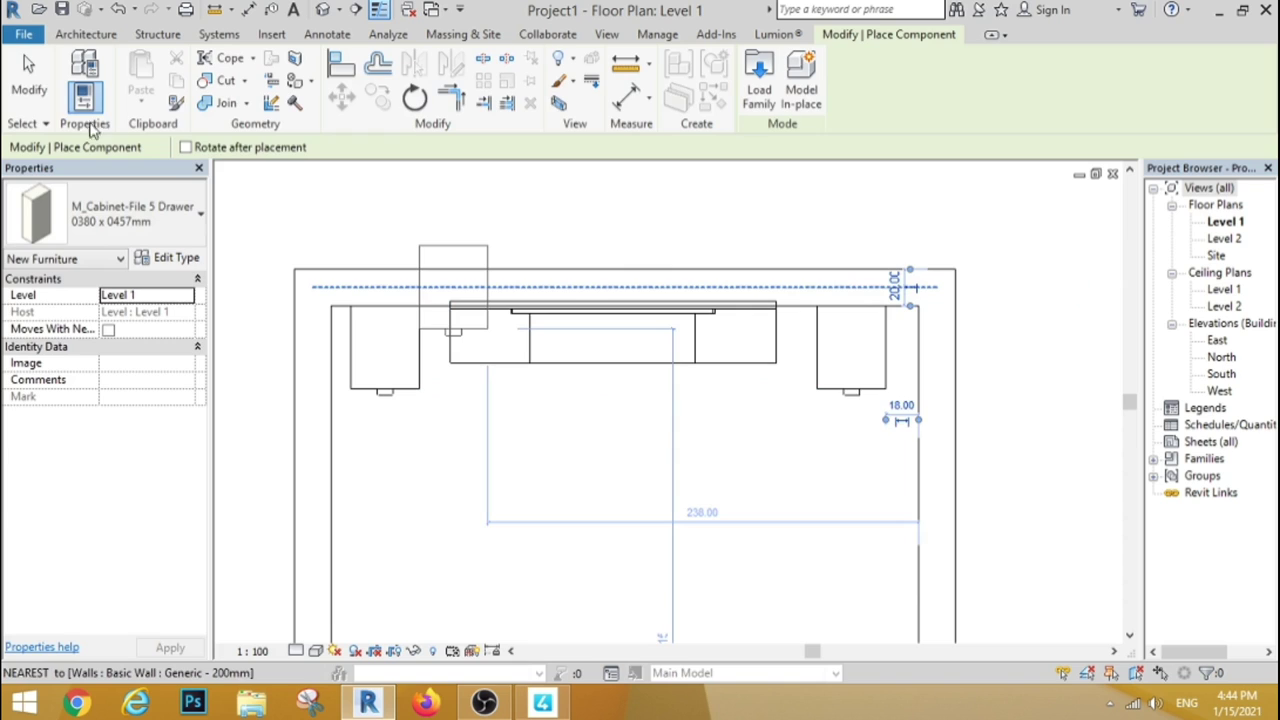
click(29, 78)
scroll(485, 310, down, 3)
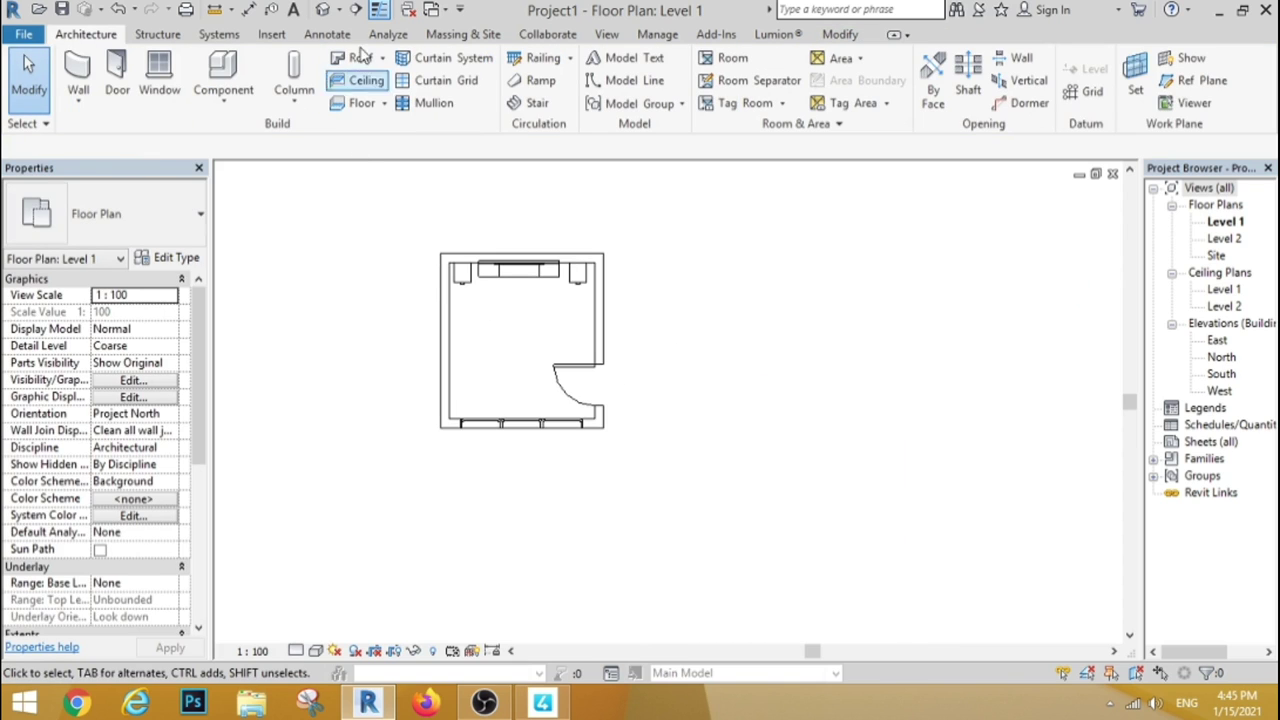
Place a perspective camera at the room's lower-left corner aimed at the TV wall
click(334, 9)
click(358, 51)
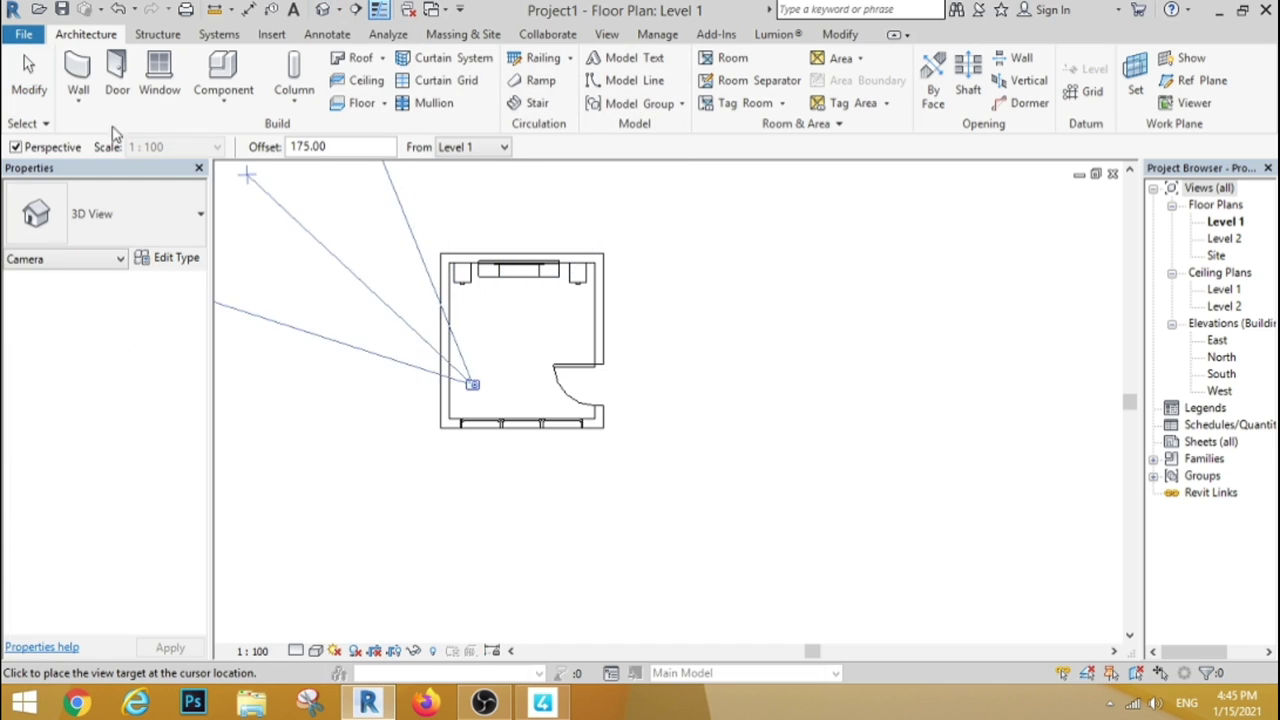
key(Escape)
click(333, 9)
click(352, 49)
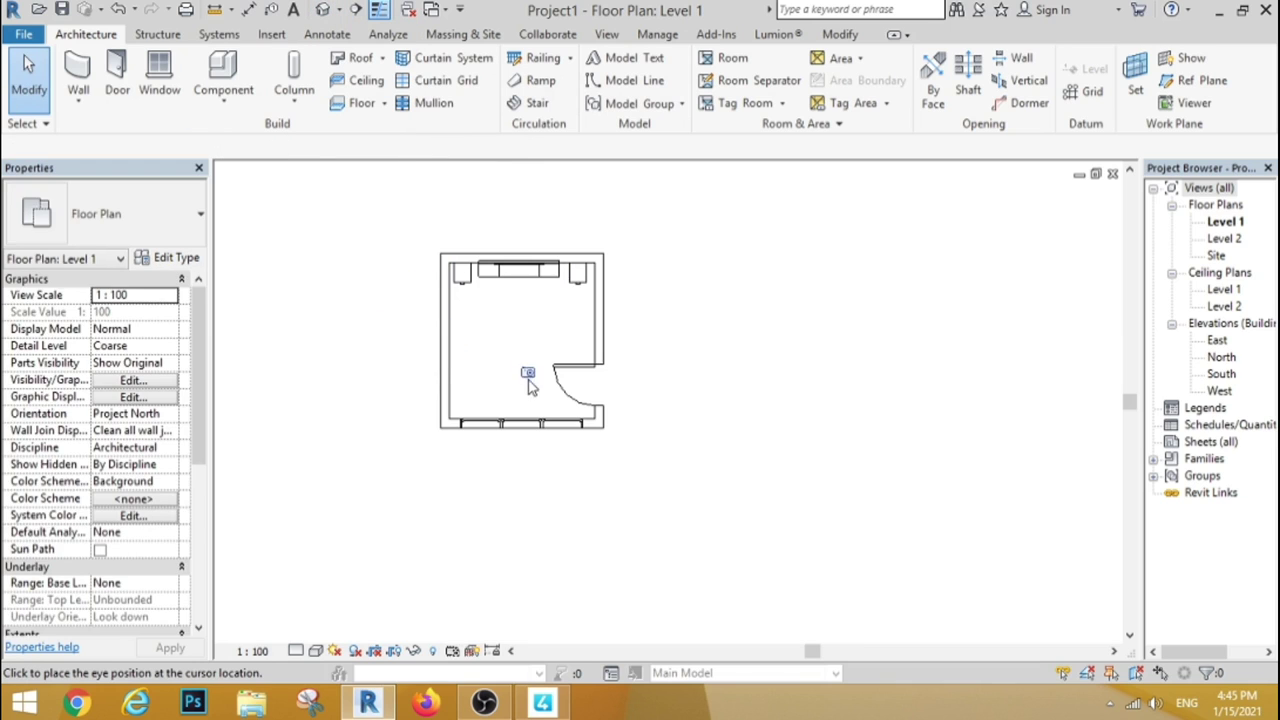
click(467, 409)
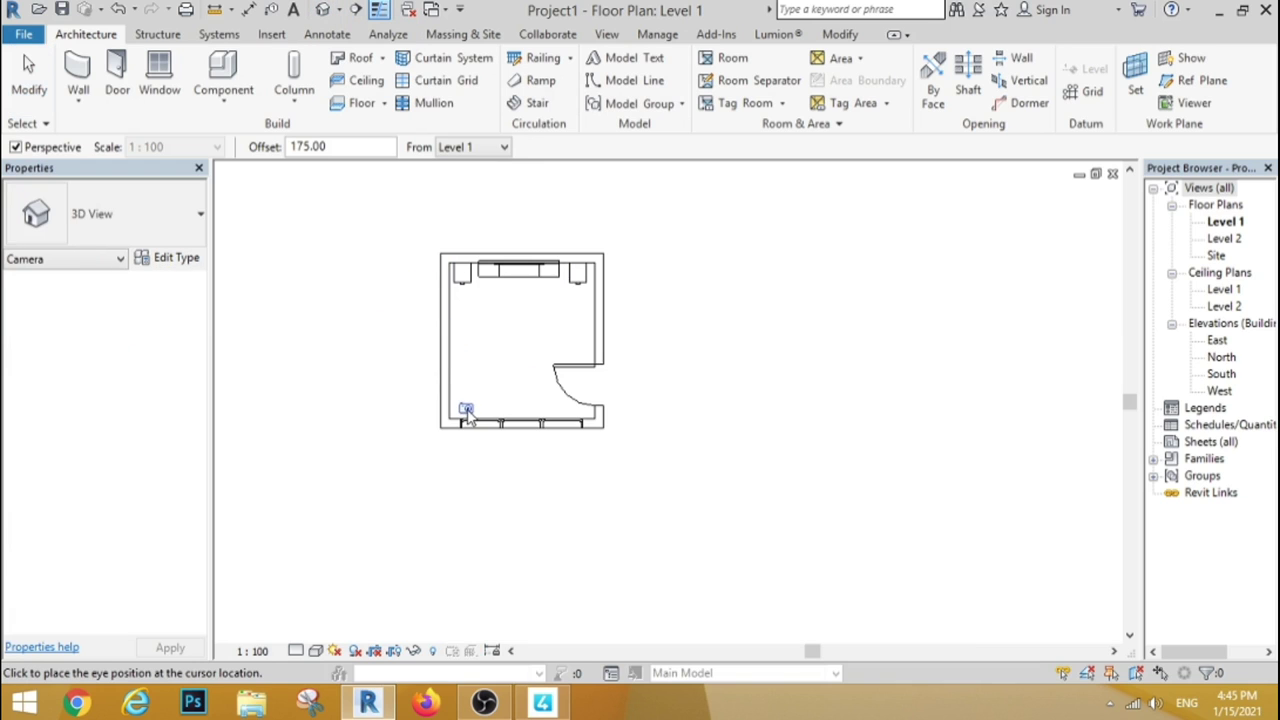
click(533, 207)
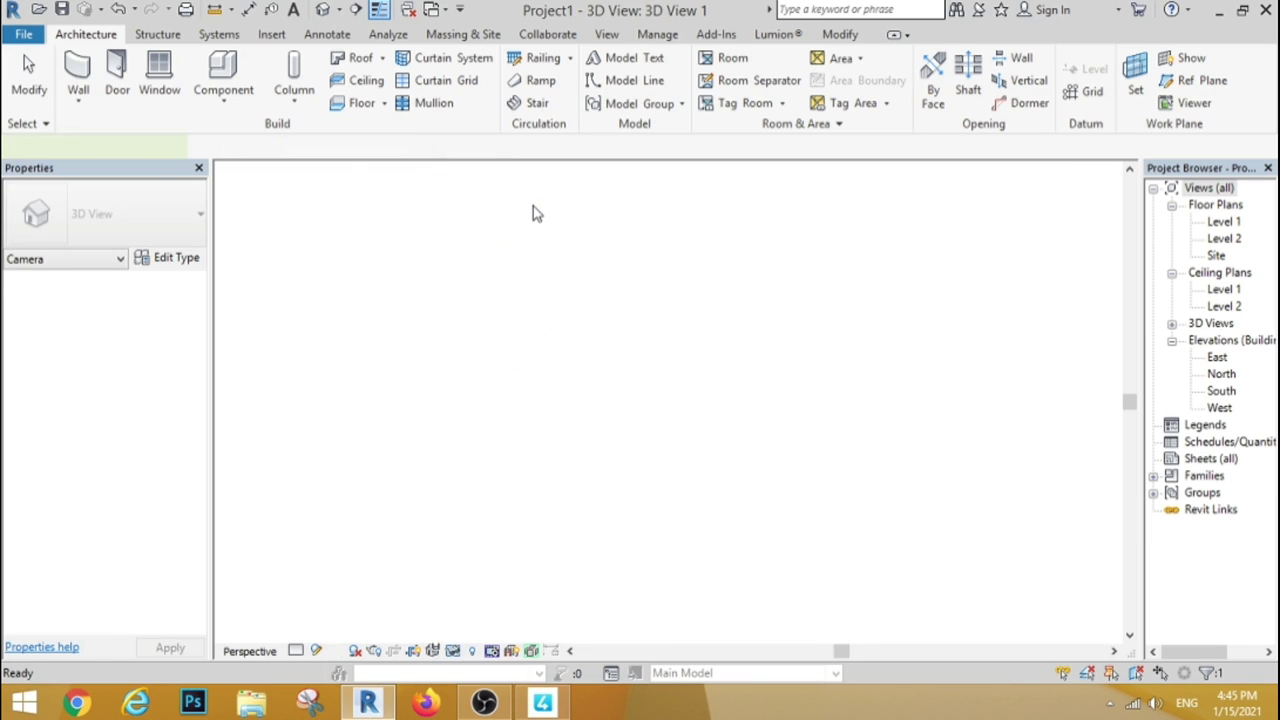
Enlarge the camera view's crop region to frame the TV unit and both cabinets
scroll(585, 330, up, 1)
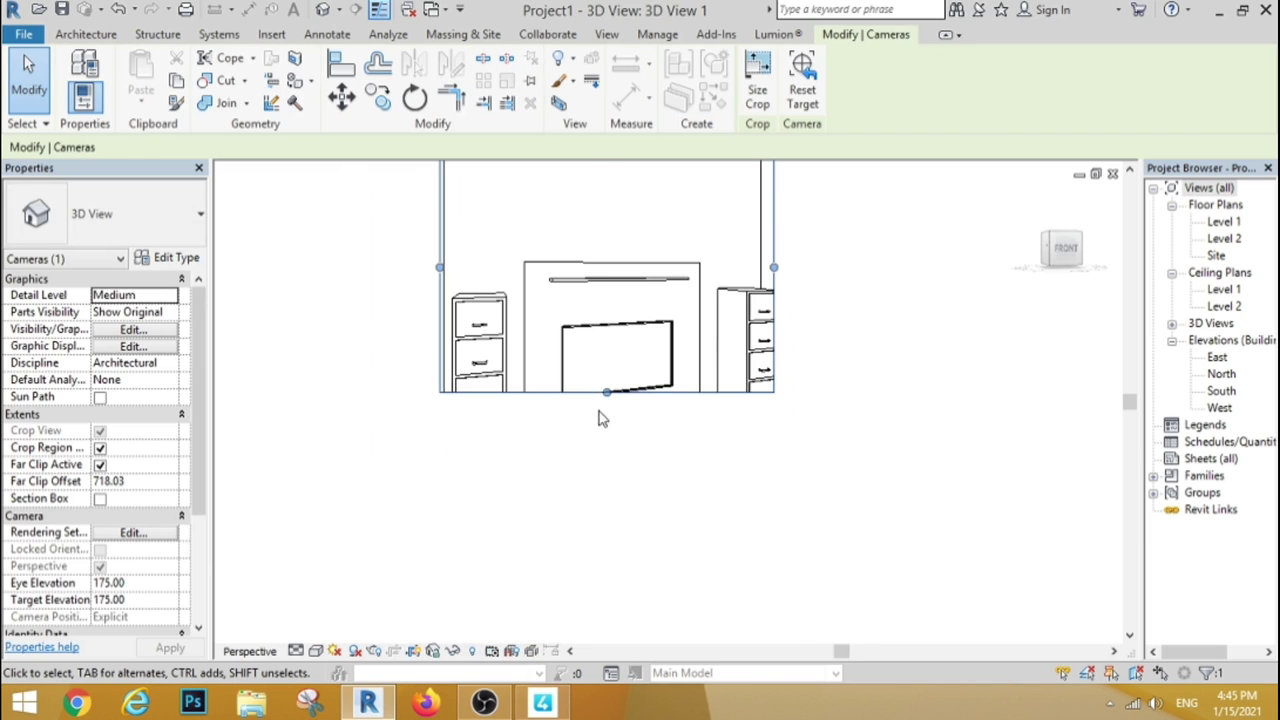
drag(608, 394, 606, 494)
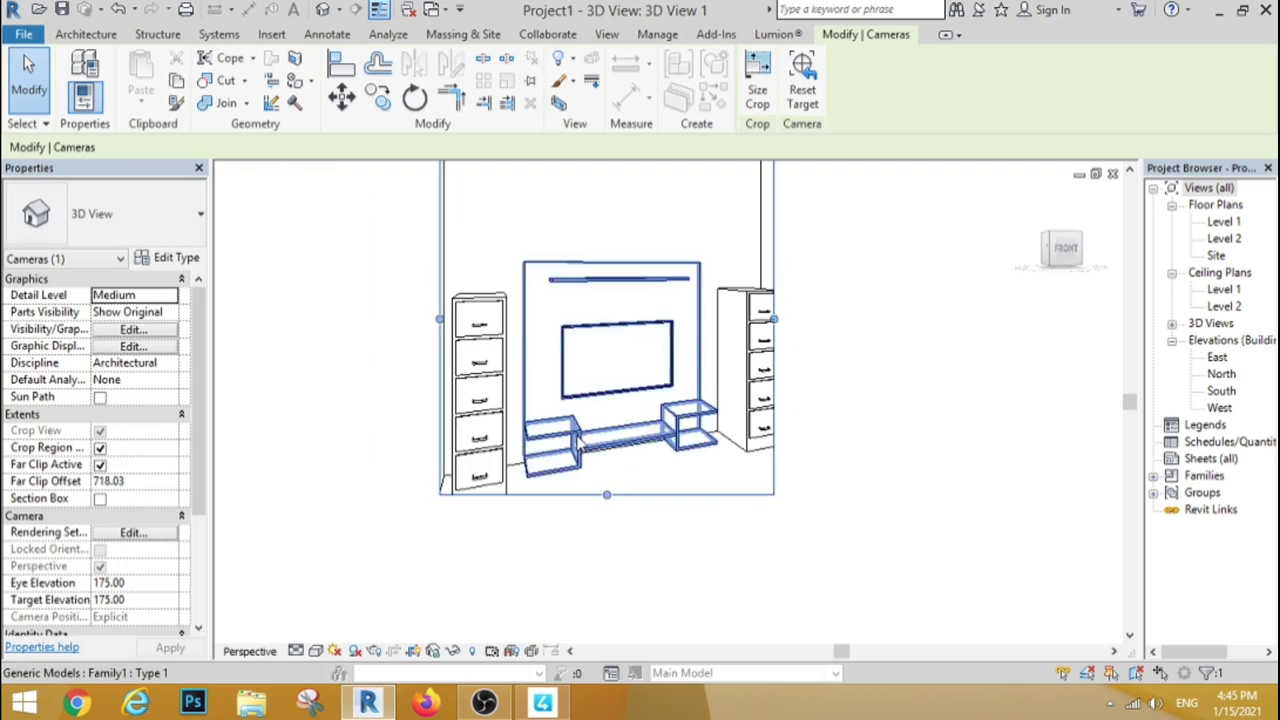
scroll(590, 460, down, 2)
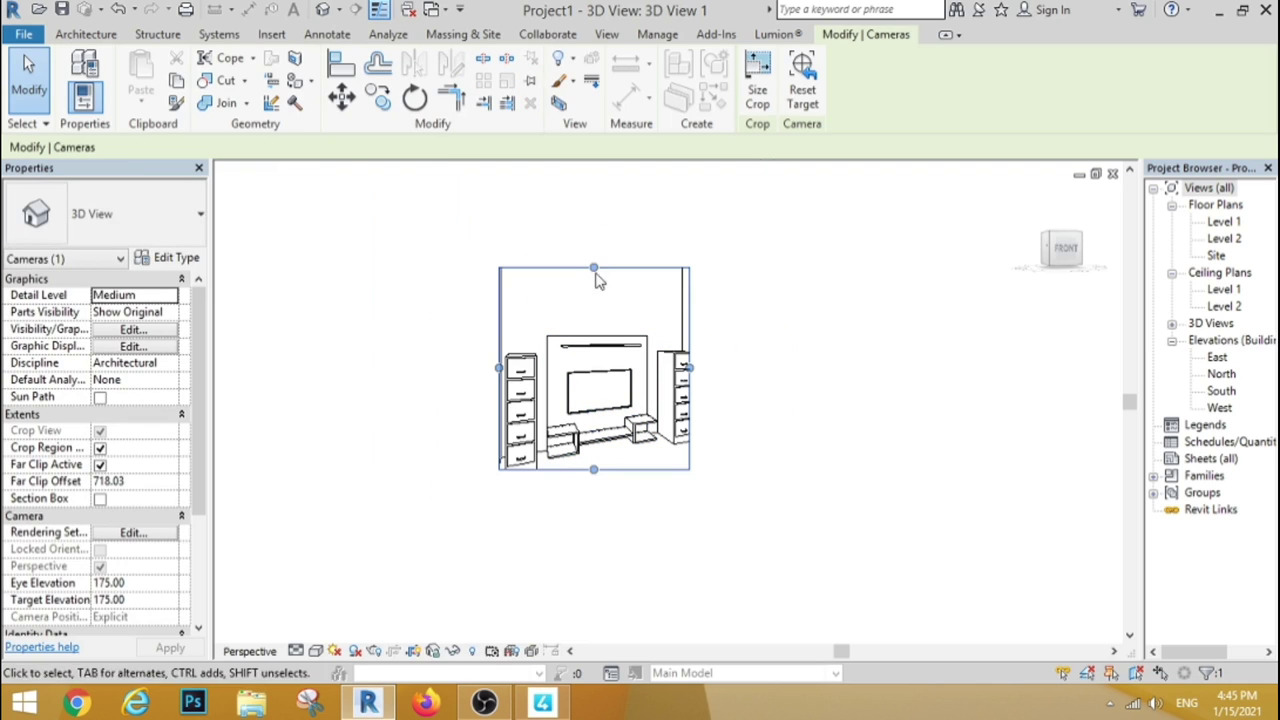
drag(594, 268, 594, 320)
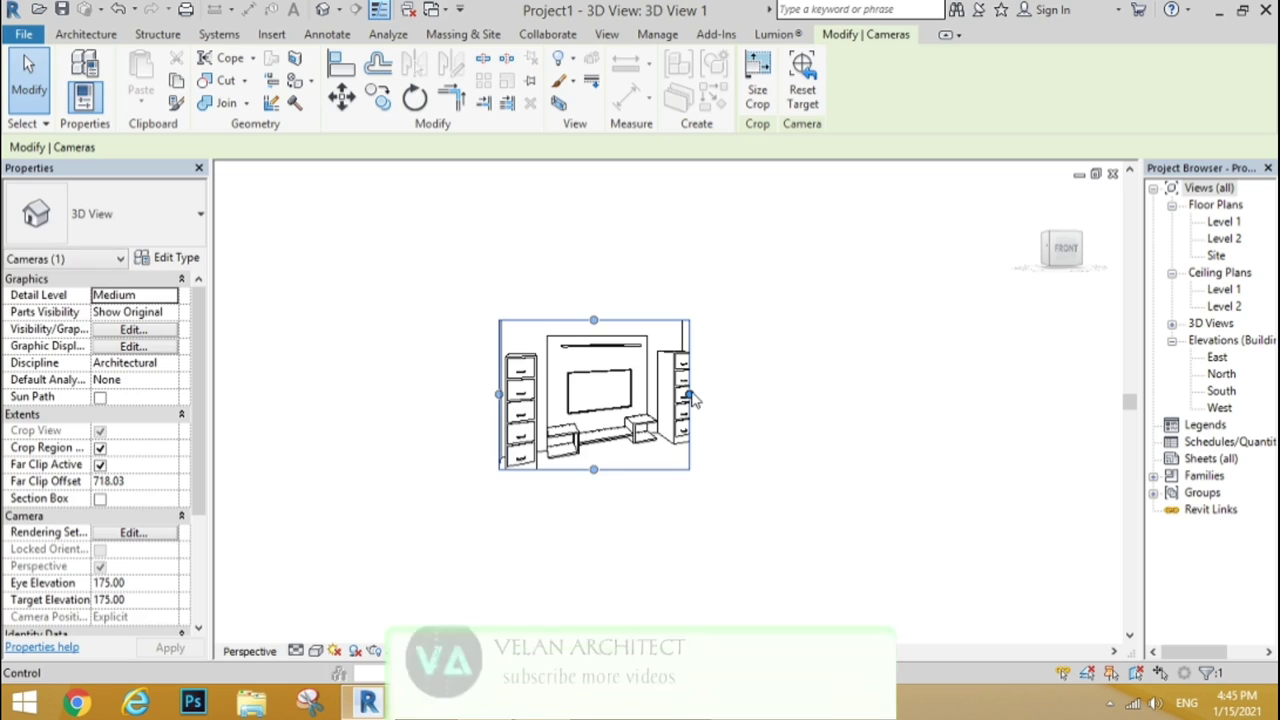
drag(689, 394, 737, 394)
drag(499, 394, 448, 394)
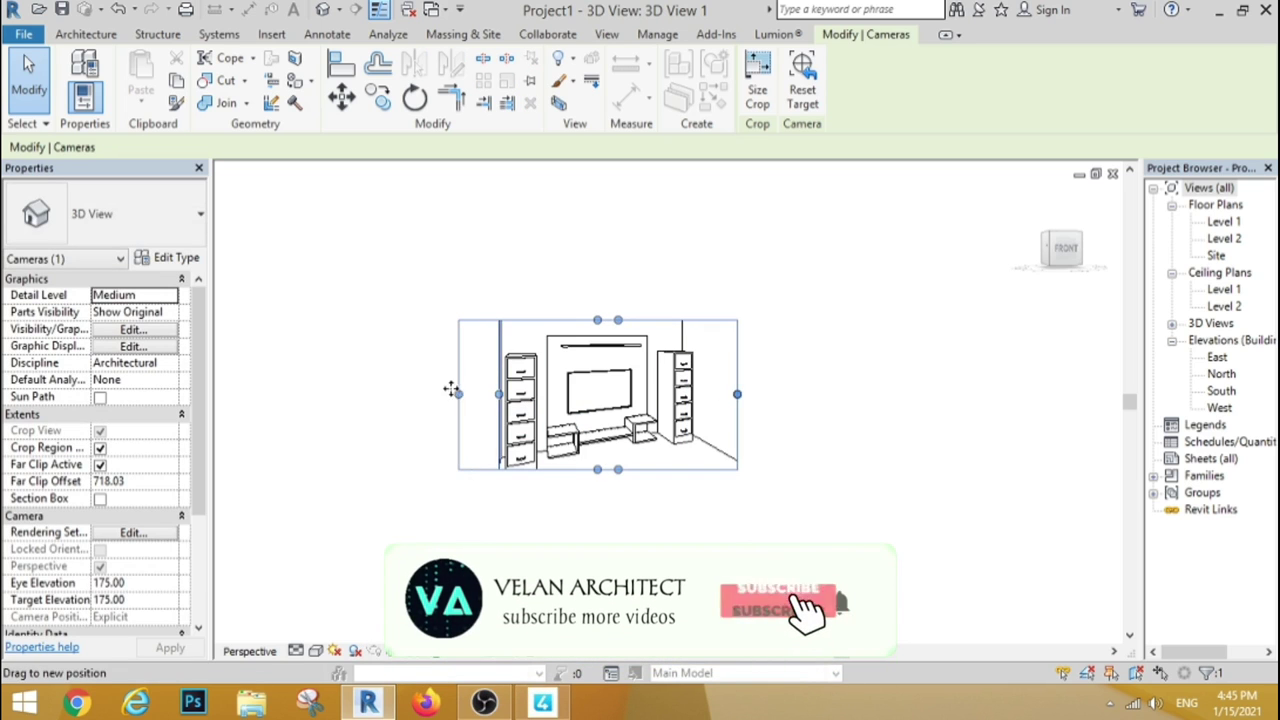
mouse_move(593, 470)
mouse_down()
mouse_move(593, 500)
mouse_move(593, 485)
mouse_up()
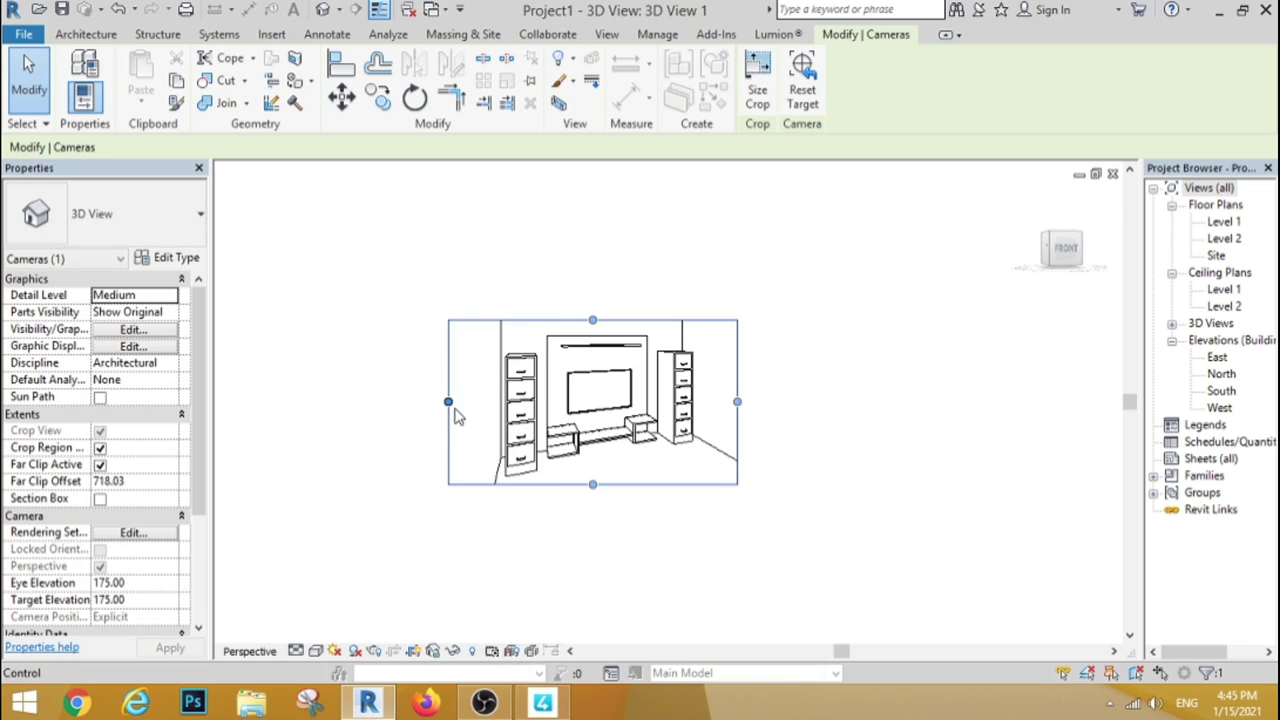
drag(449, 402, 471, 398)
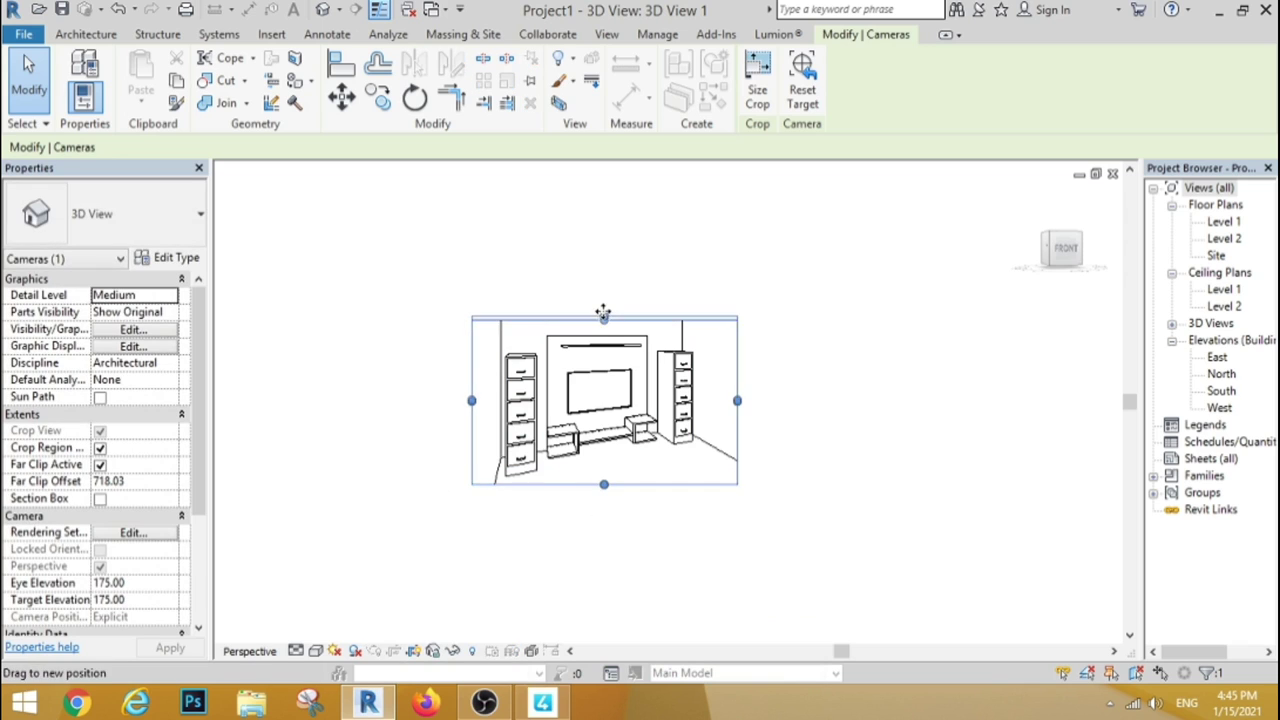
drag(604, 320, 604, 312)
scroll(593, 373, up, 5)
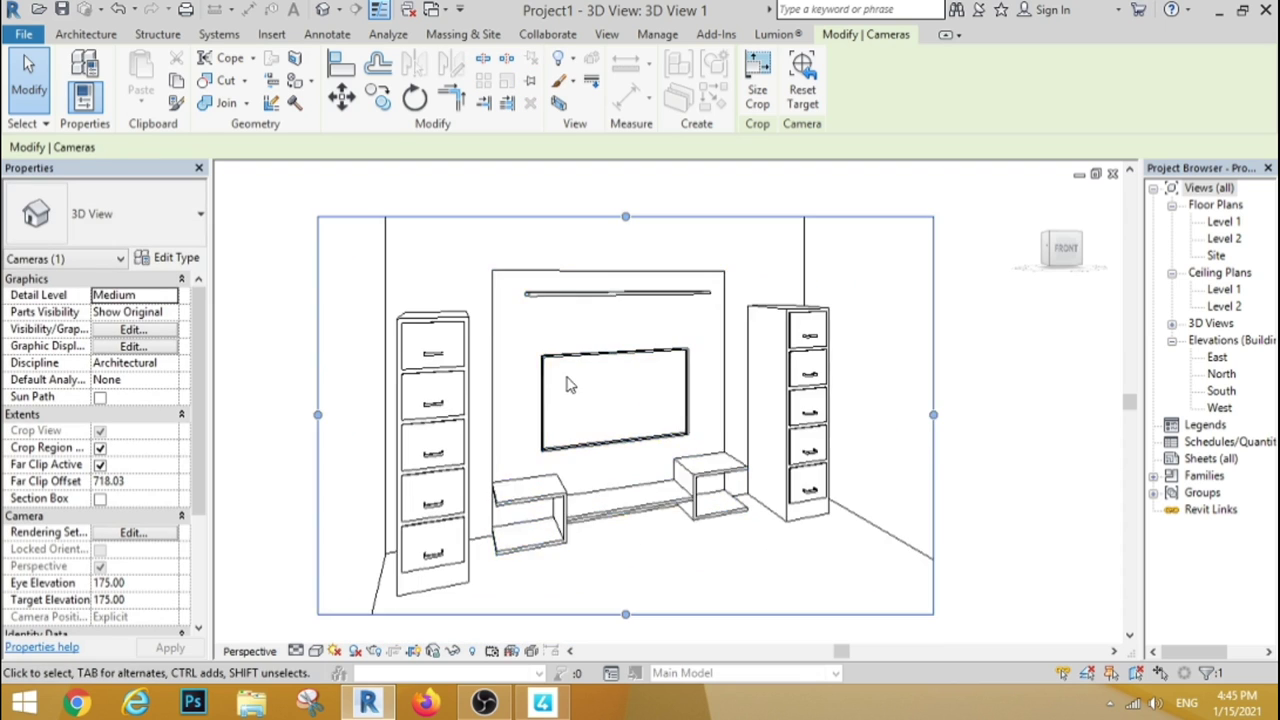
scroll(569, 383, down, 2)
scroll(585, 505, up, 1)
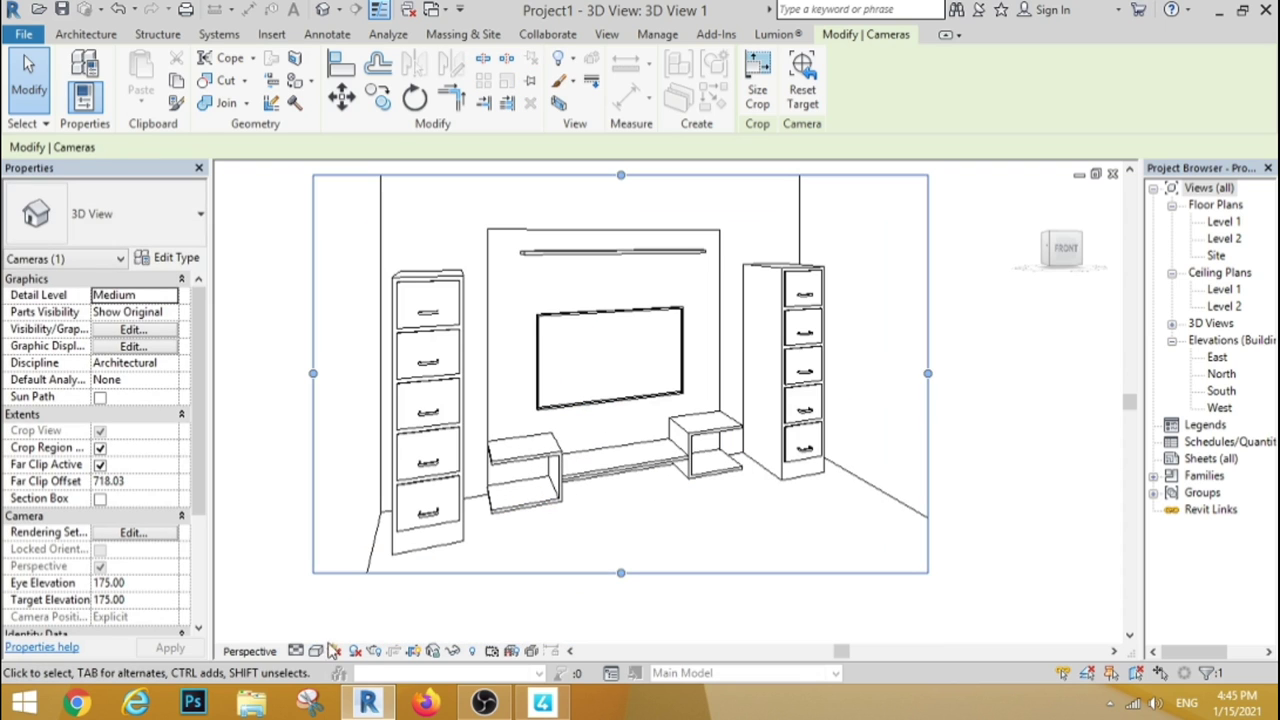
Switch 3D View 1's visual style to shaded surfaces
click(316, 651)
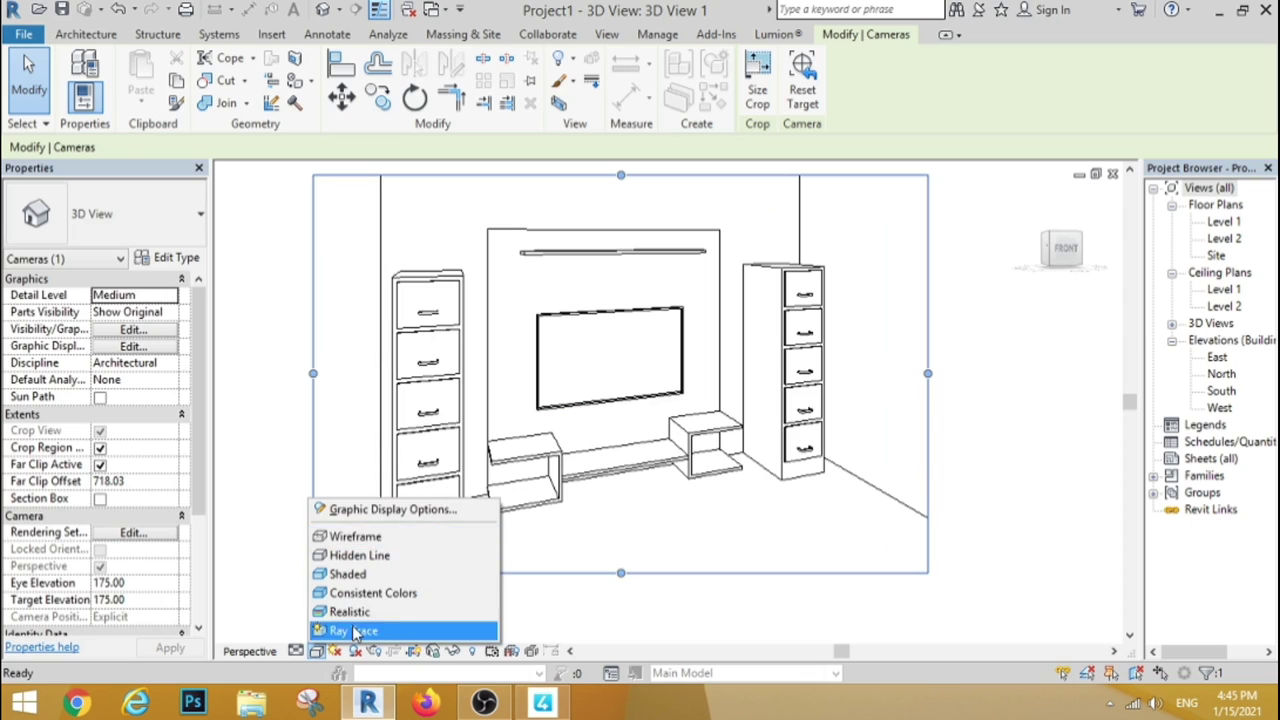
click(355, 631)
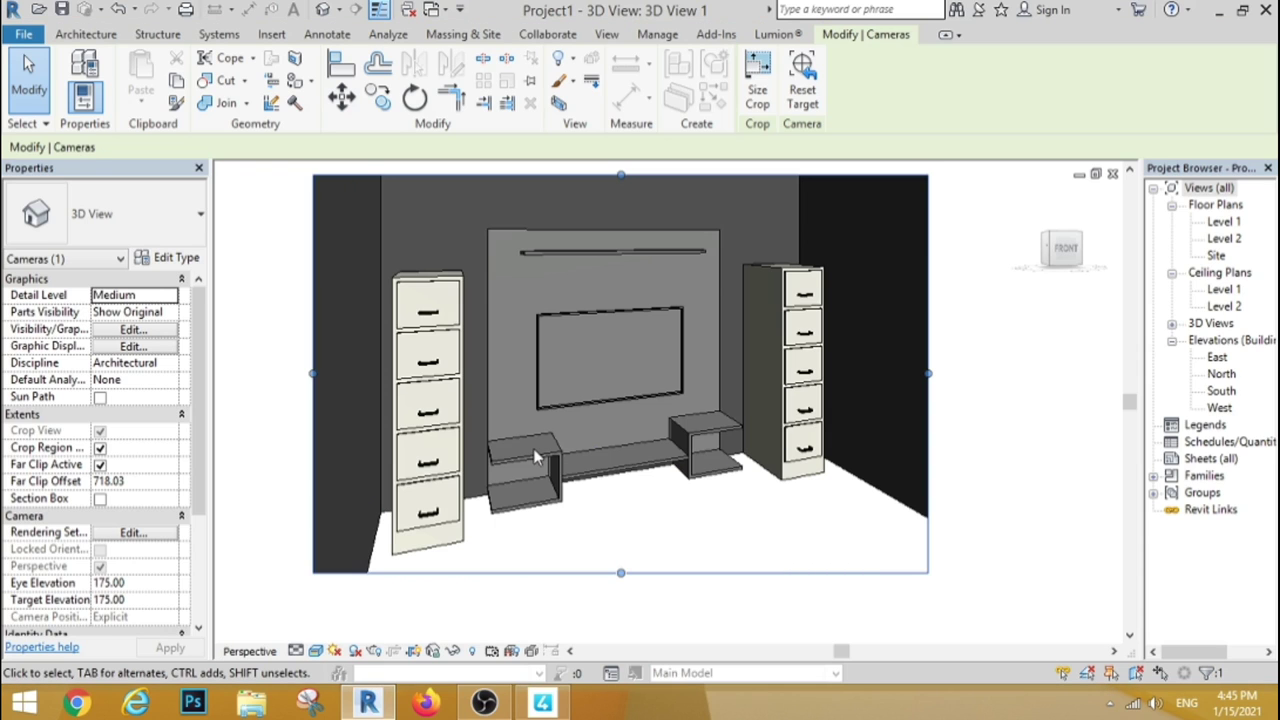
click(432, 9)
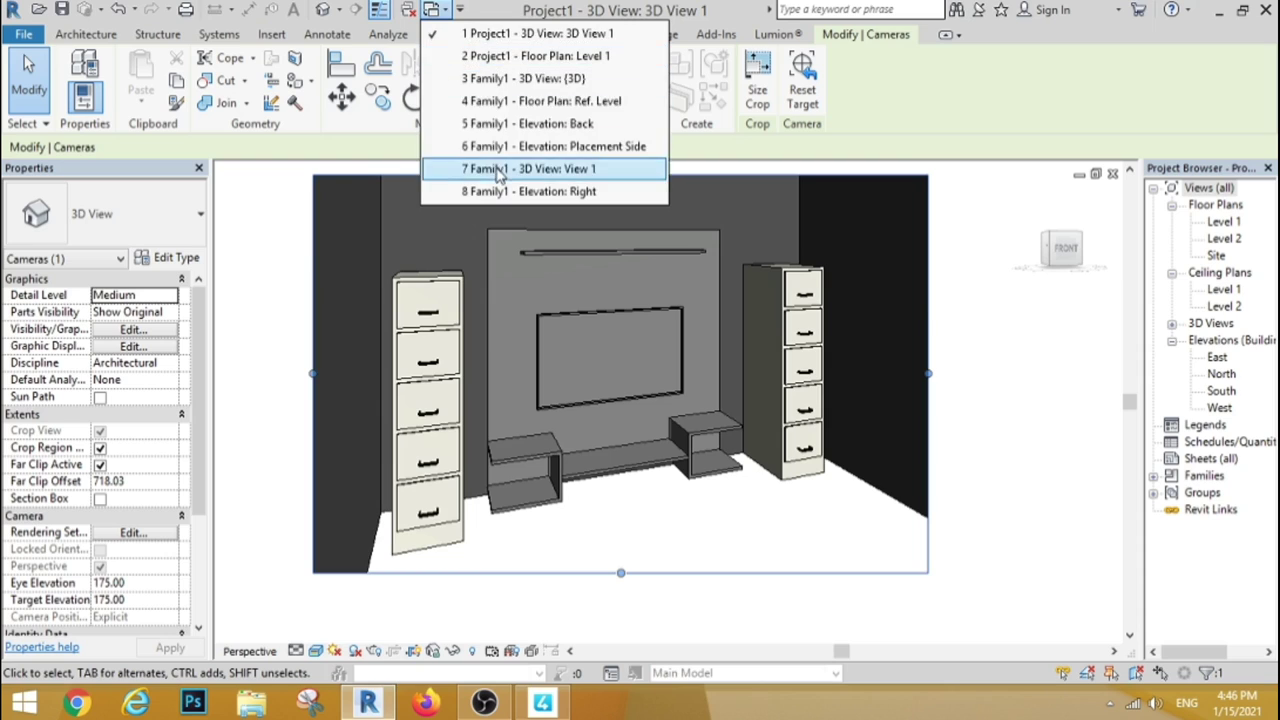
Close hidden windows, switch to Family1's 3D view and select the side shelves extrusion
click(408, 9)
click(432, 9)
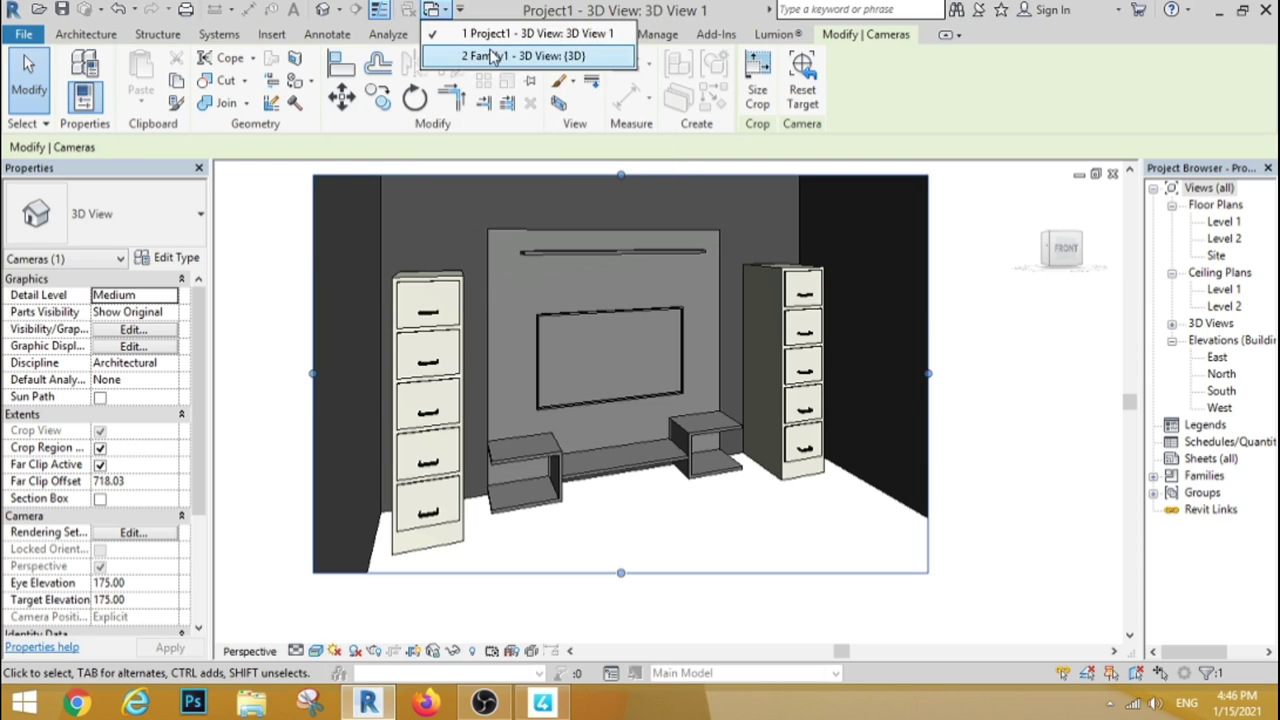
click(492, 57)
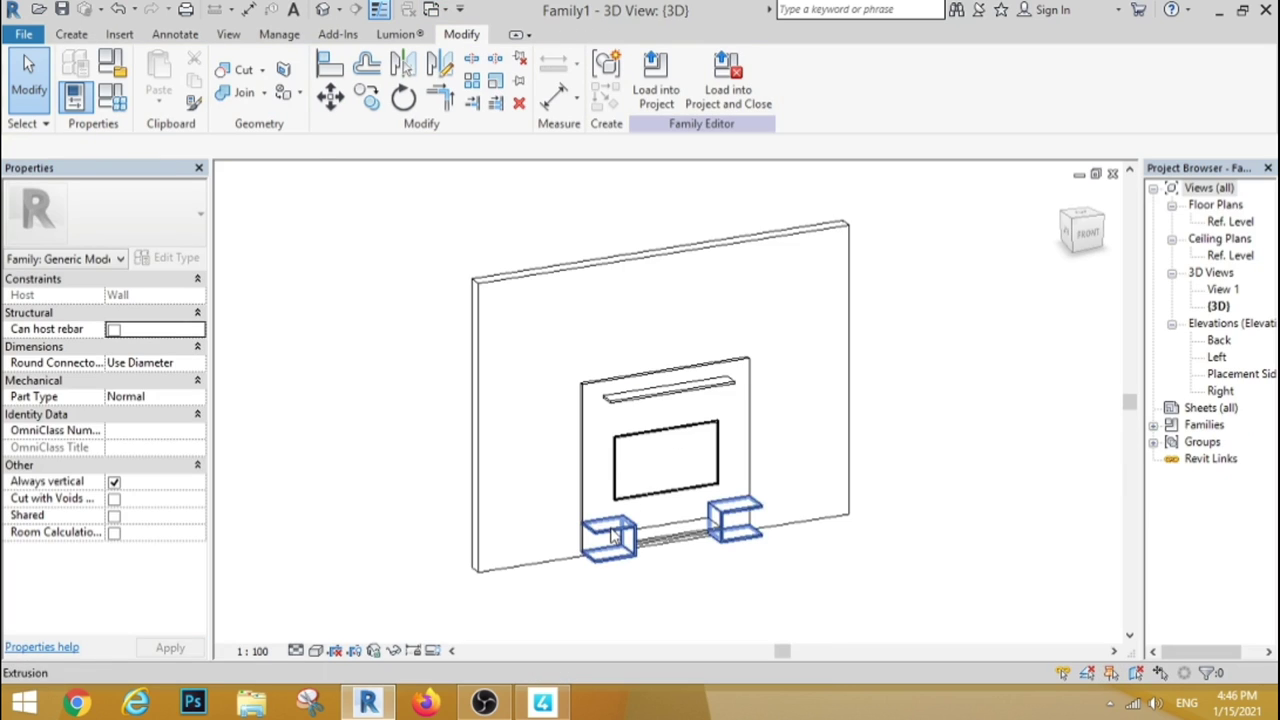
click(614, 536)
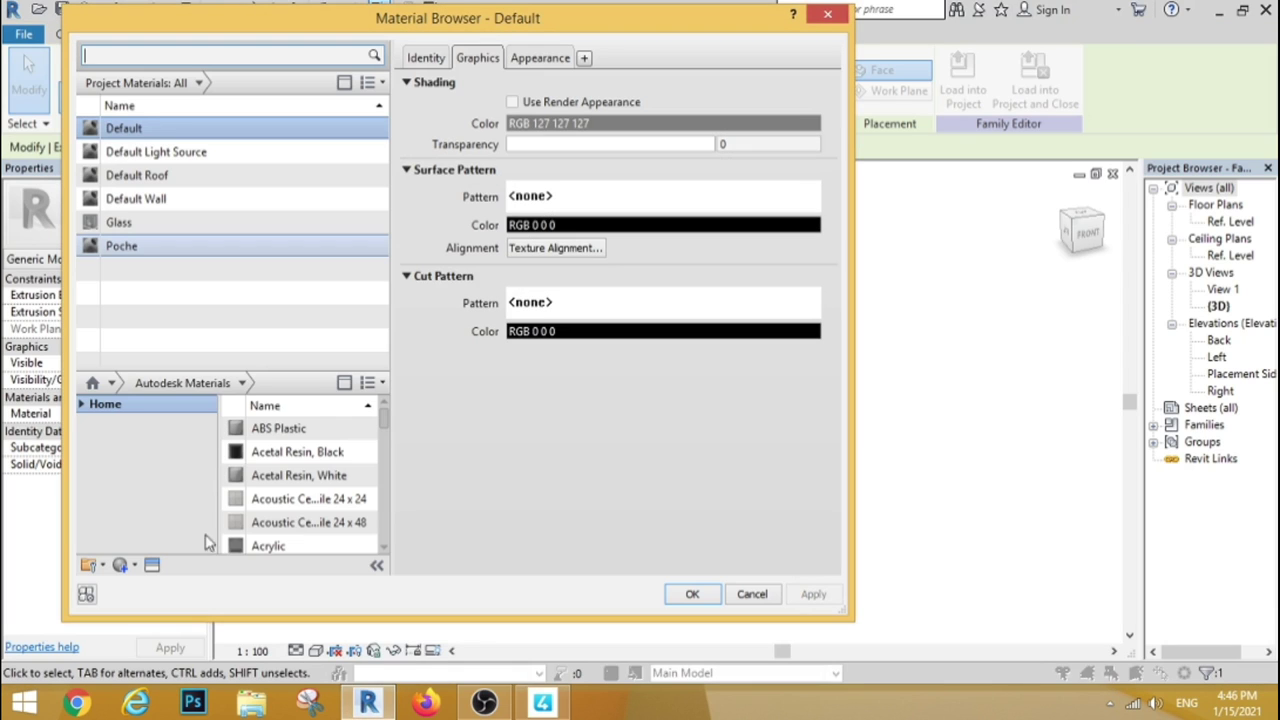
Filter Autodesk Materials to Wood and assign Birch to the side shelves
click(248, 388)
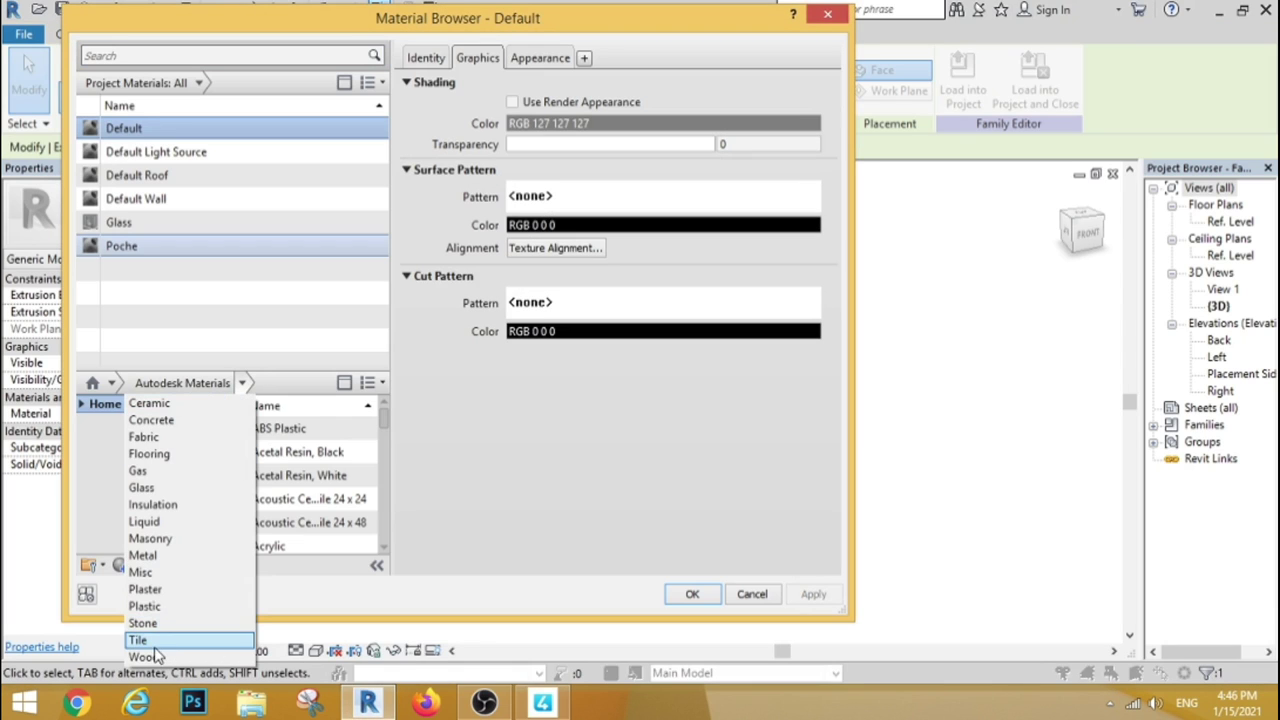
click(143, 657)
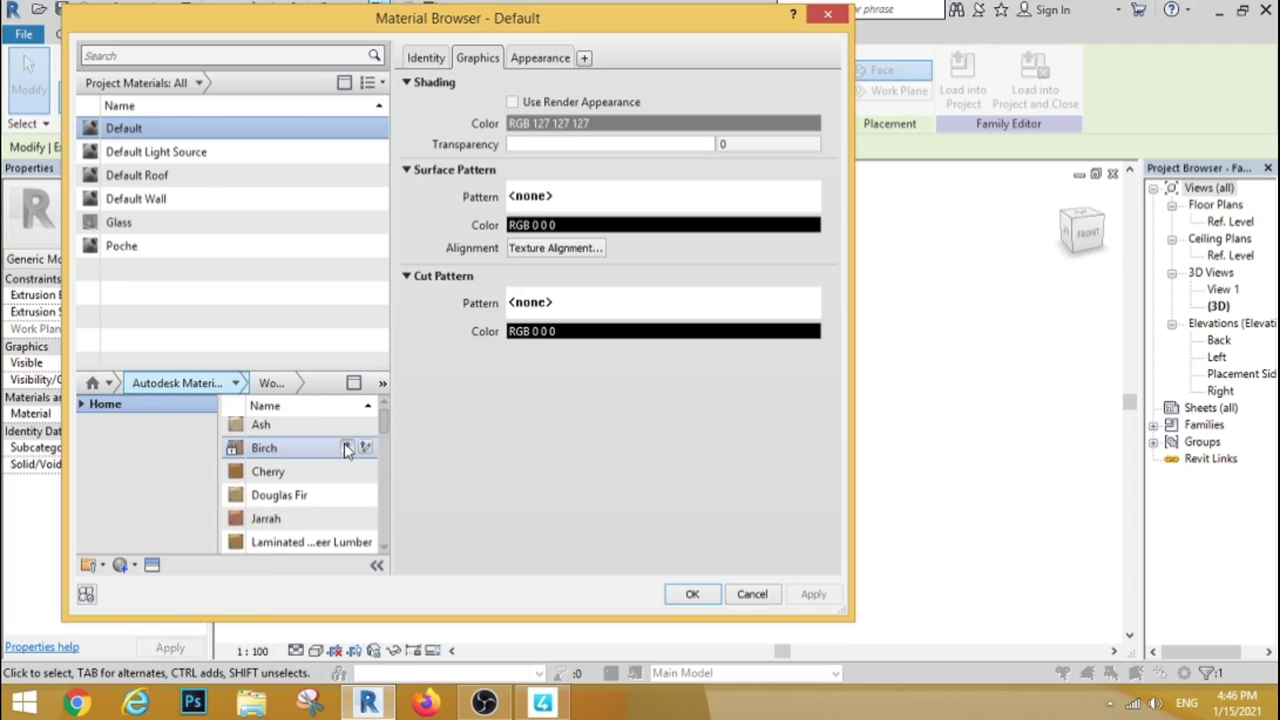
click(346, 448)
click(692, 594)
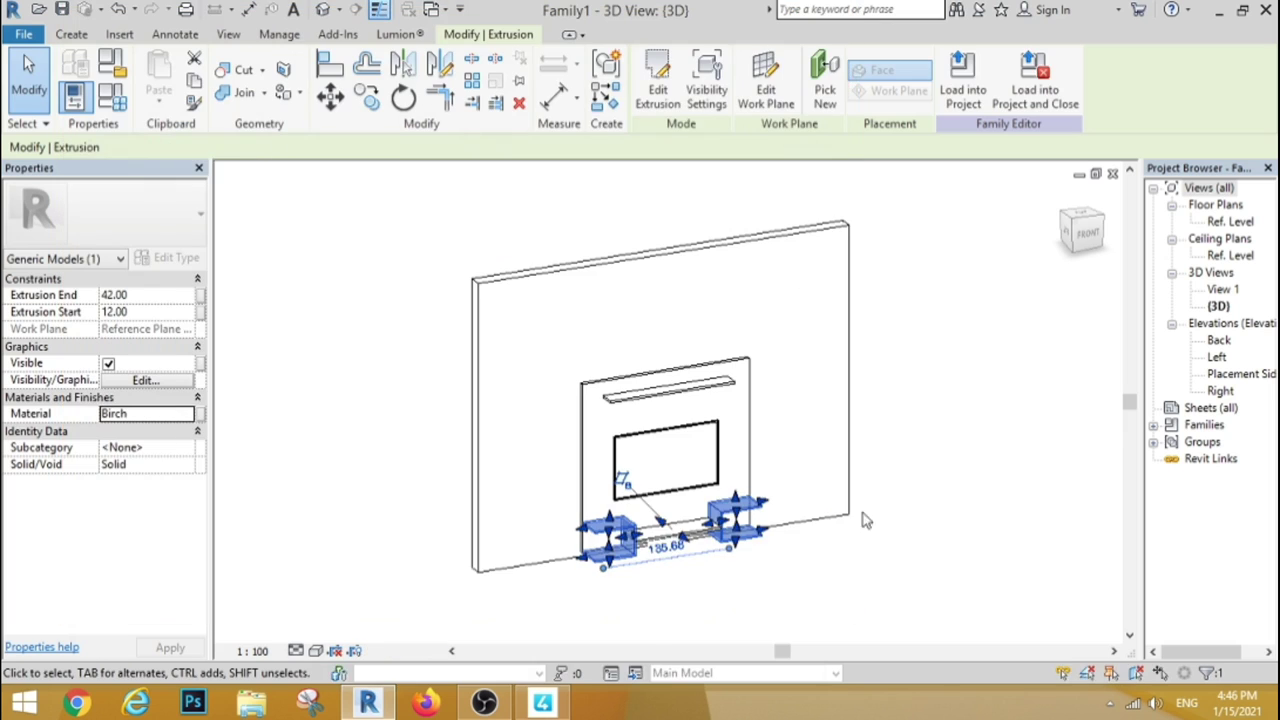
click(929, 437)
Assign Birch to the back panel and the upper shelf above the screen
click(596, 384)
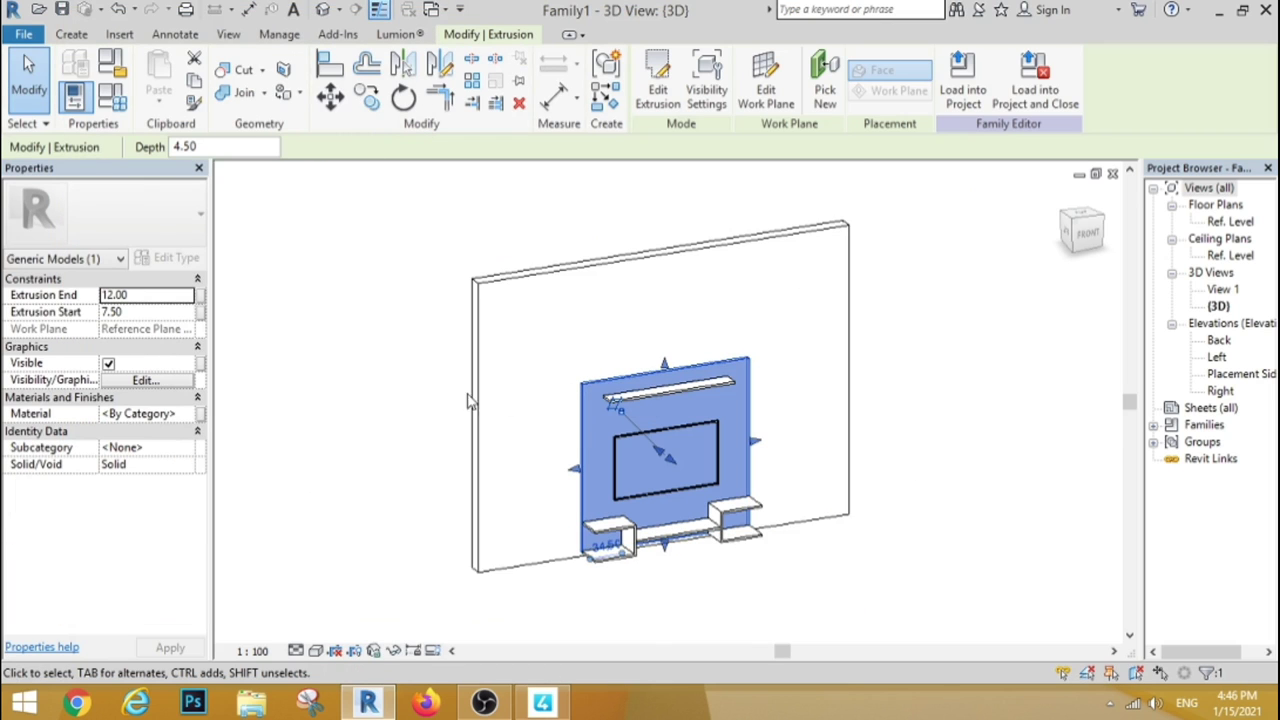
click(150, 414)
click(190, 414)
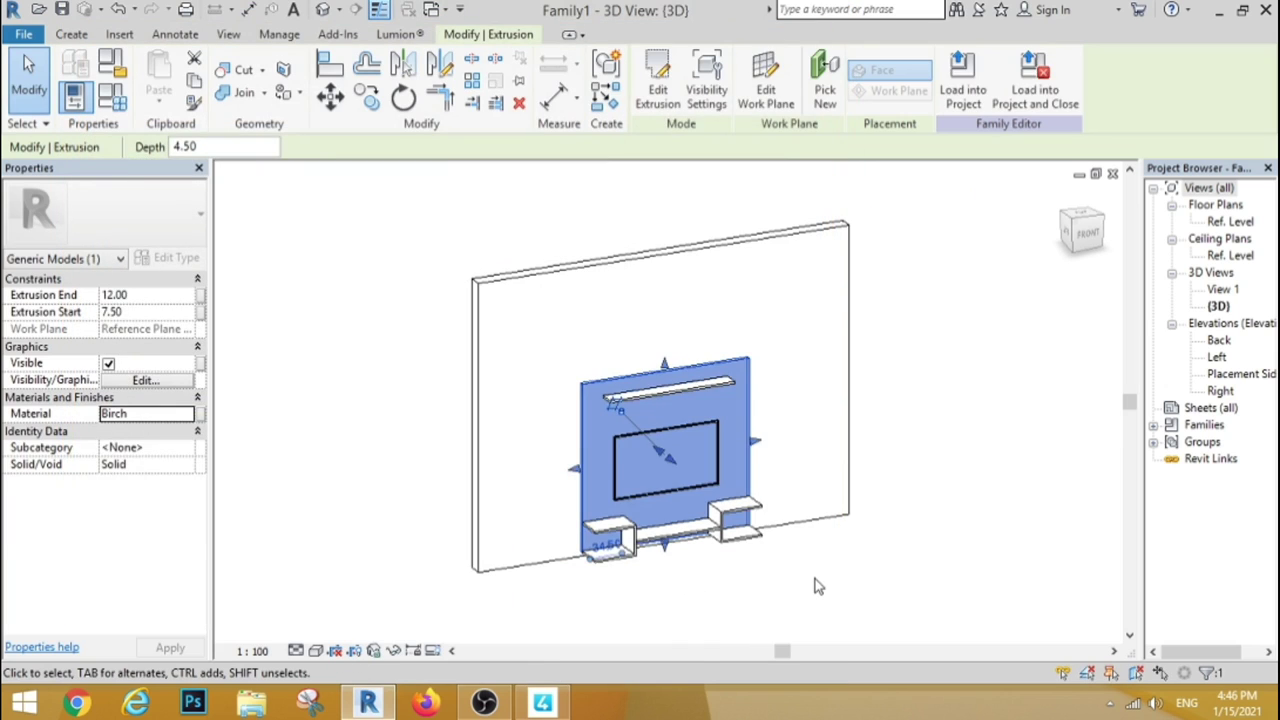
click(815, 579)
click(670, 392)
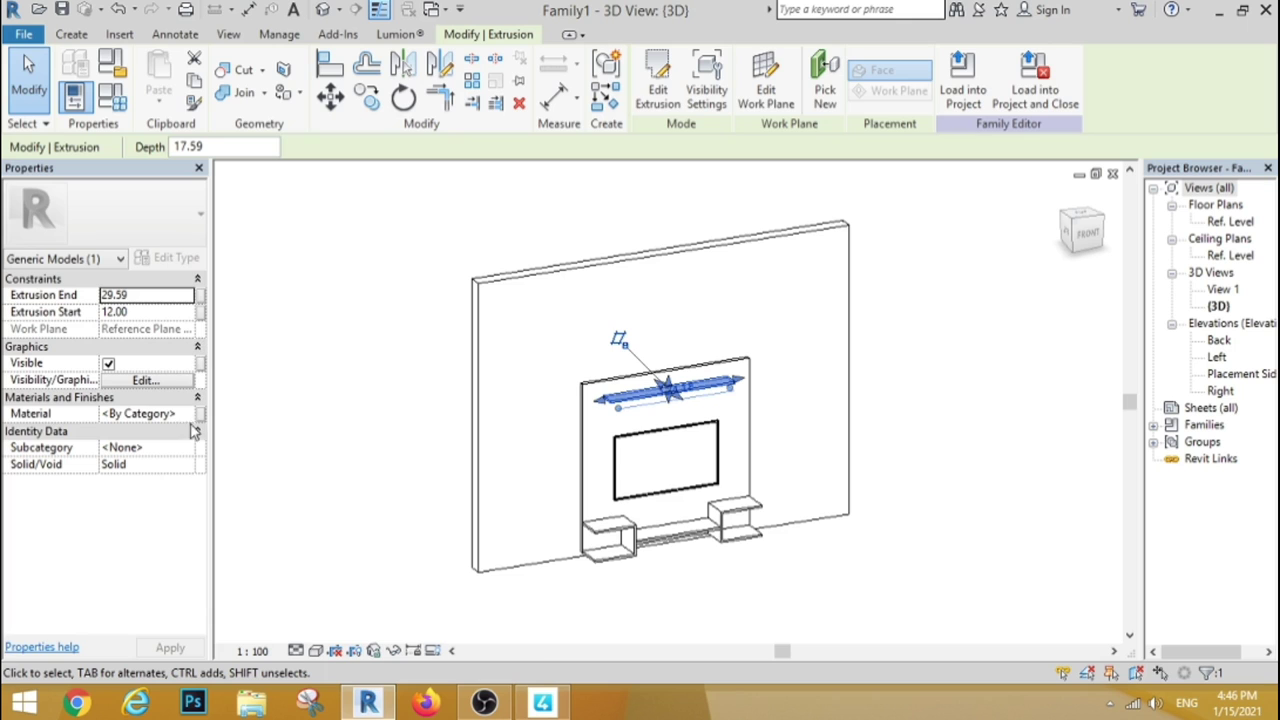
click(195, 413)
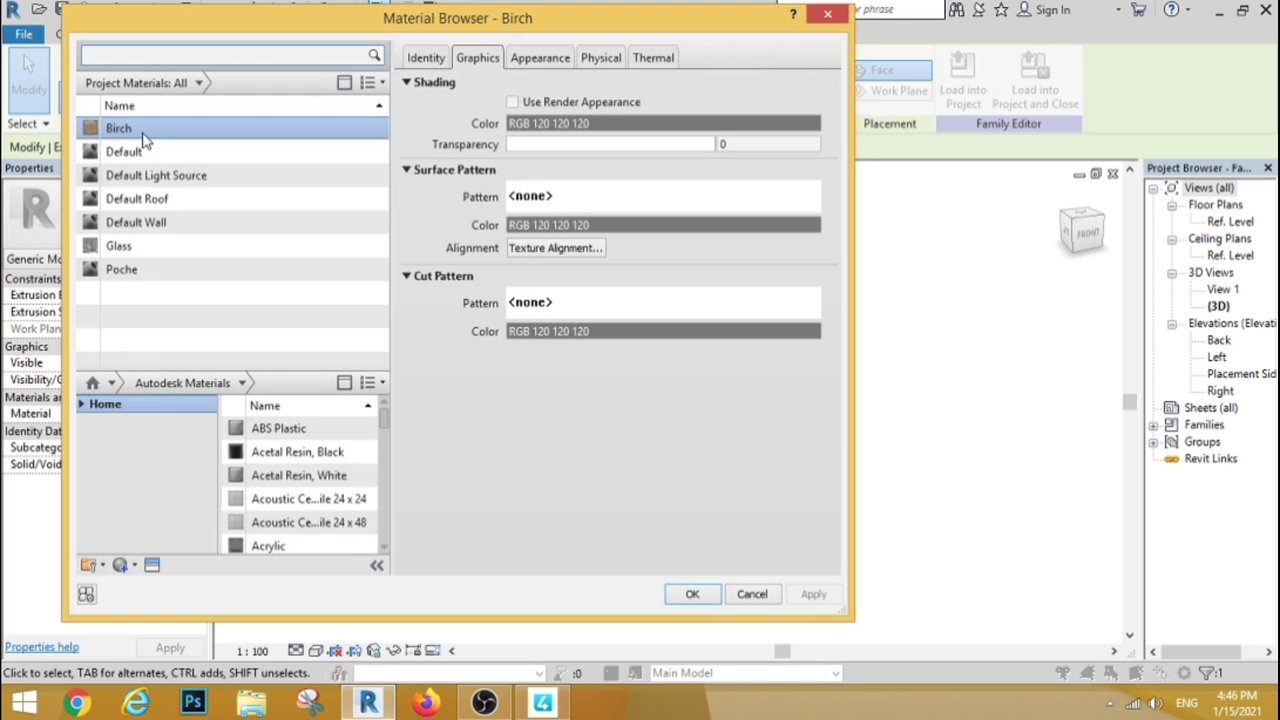
click(688, 595)
Switch the family view to the Realistic visual style
key(Escape)
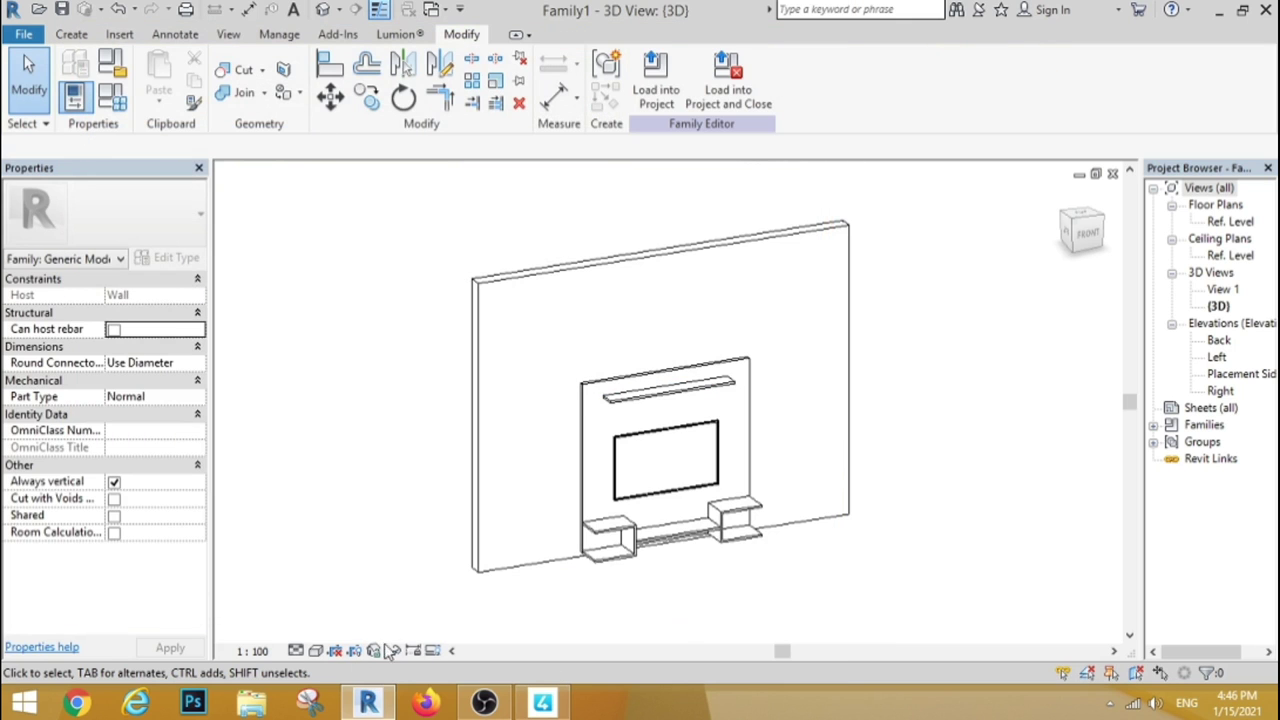
click(316, 651)
click(350, 612)
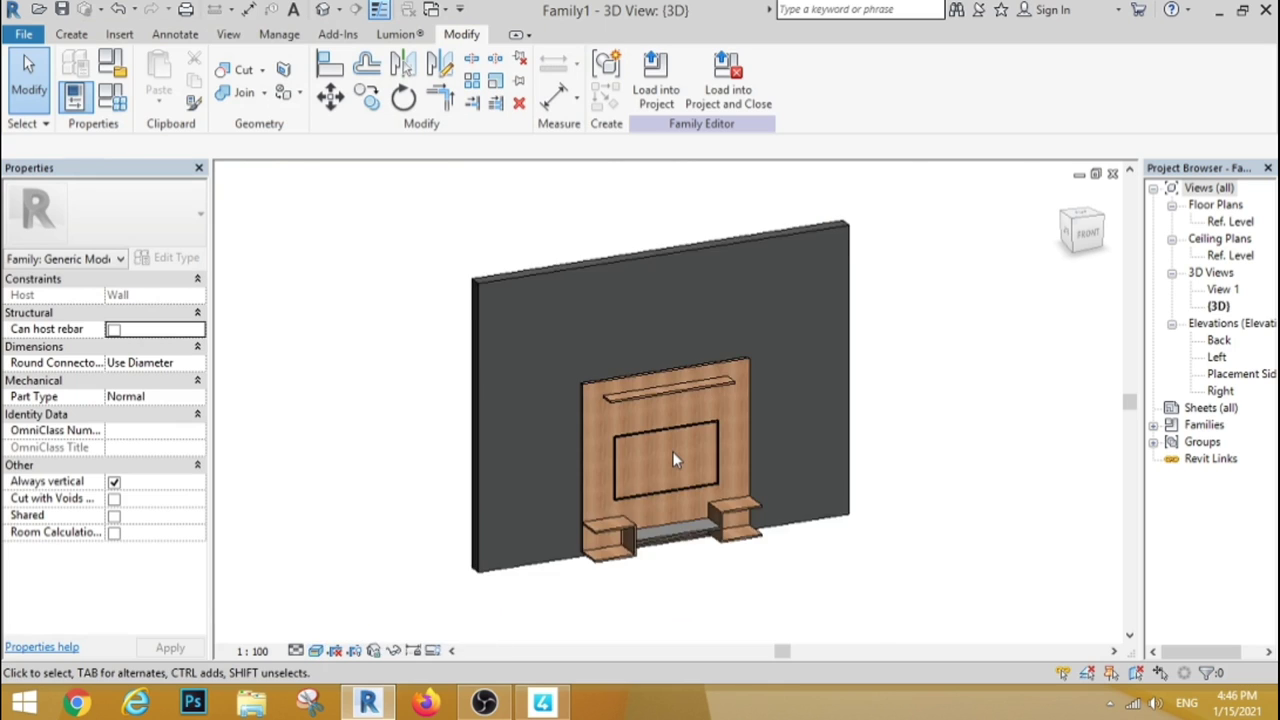
scroll(672, 458, up, 5)
scroll(579, 381, down, 4)
scroll(614, 505, up, 2)
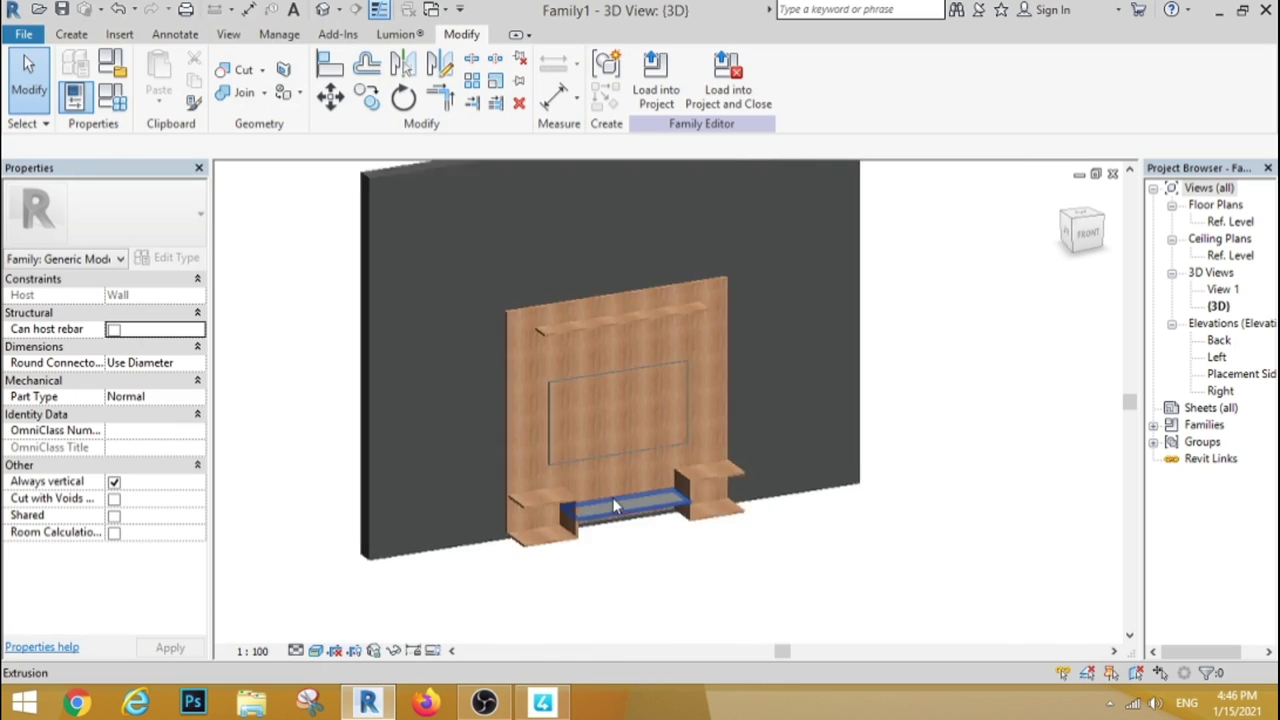
scroll(615, 505, up, 3)
Give the strip between the two shelves the Plastic, Opaque White material
click(588, 528)
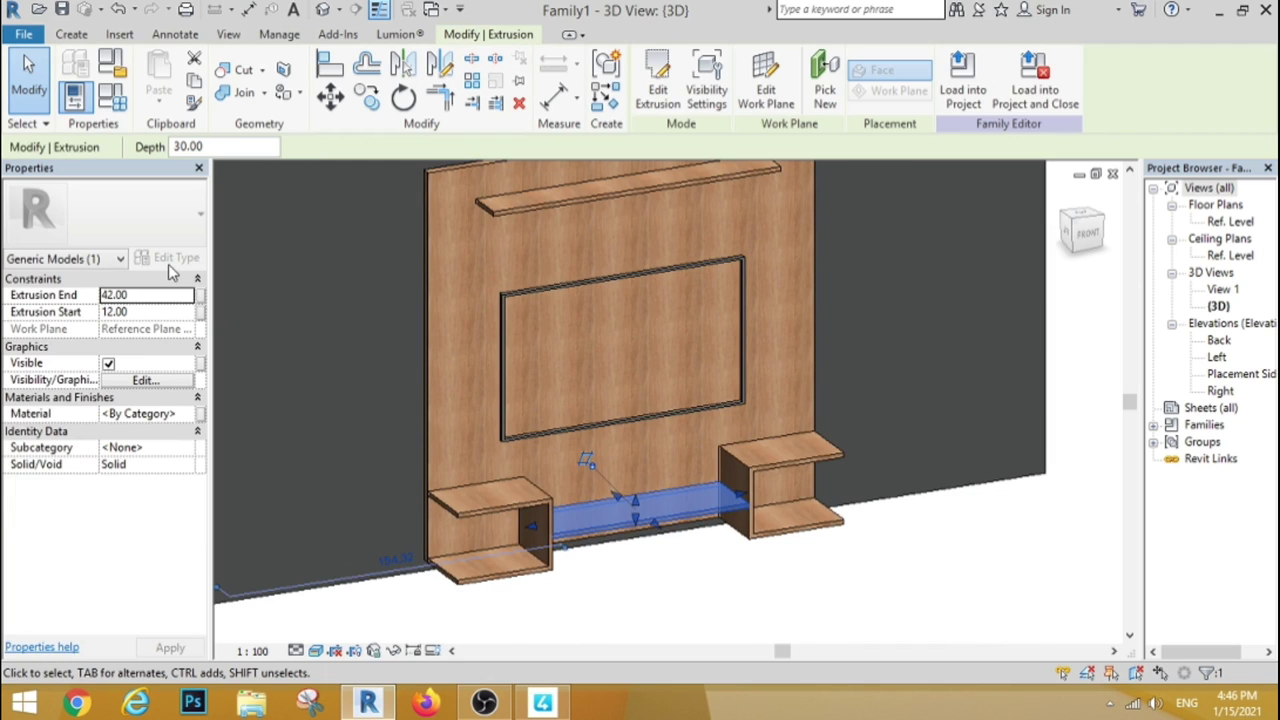
click(198, 414)
click(241, 383)
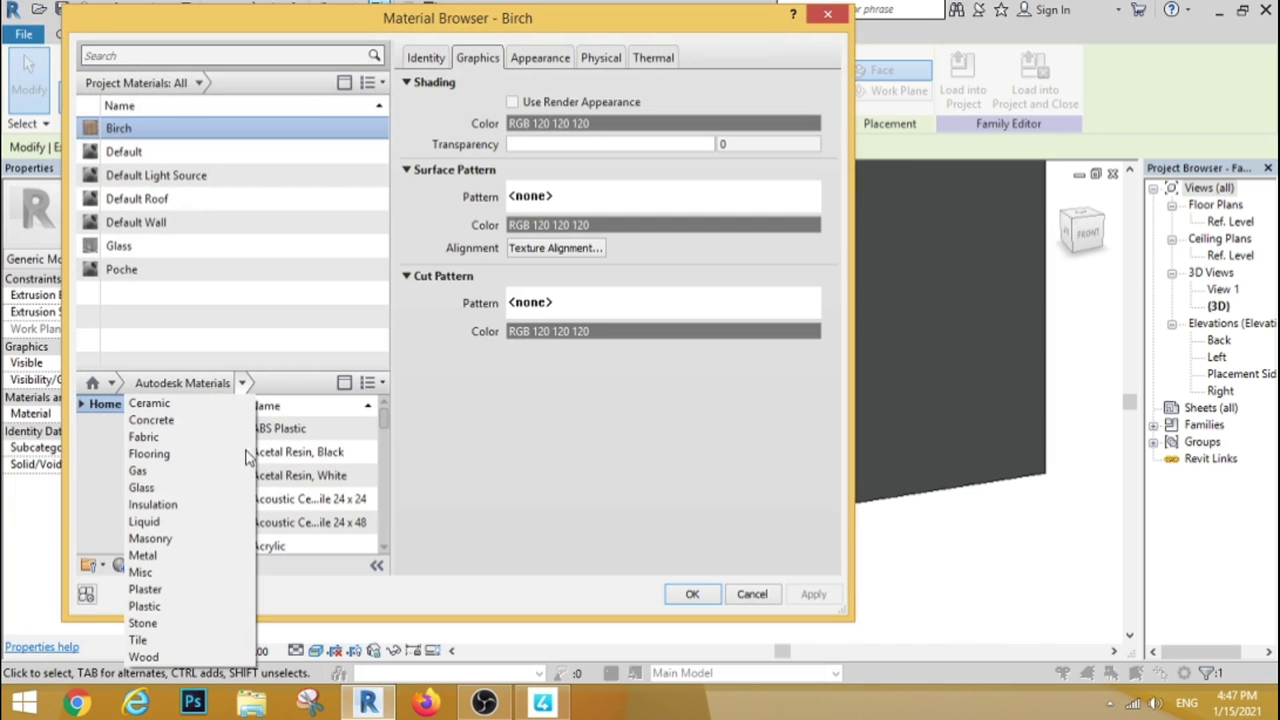
click(150, 607)
drag(385, 422, 378, 467)
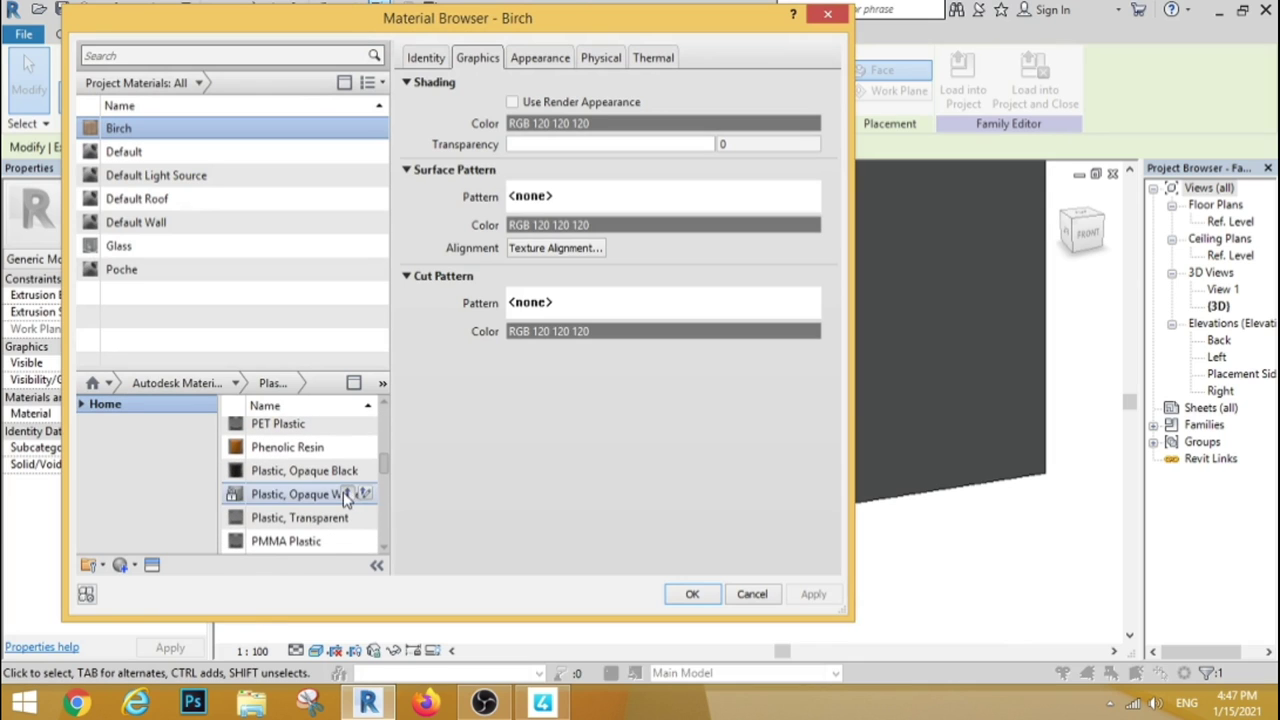
click(351, 494)
click(692, 594)
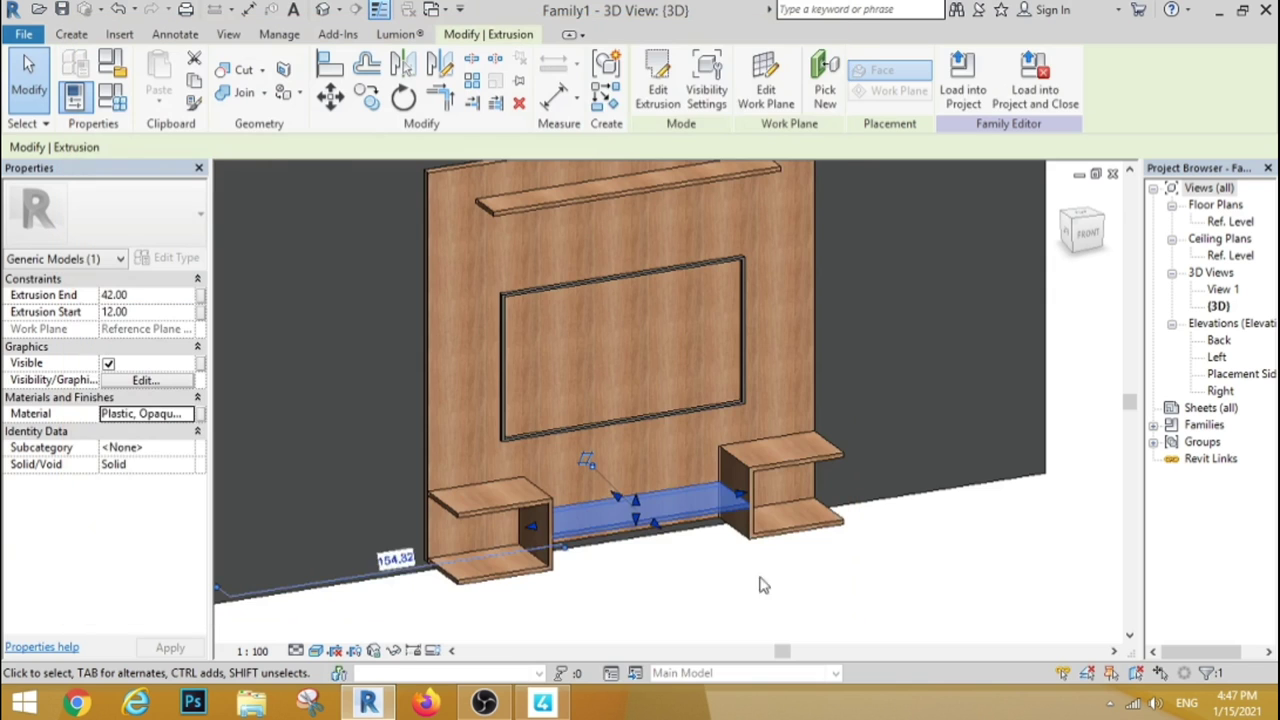
click(771, 586)
scroll(640, 395, down, 3)
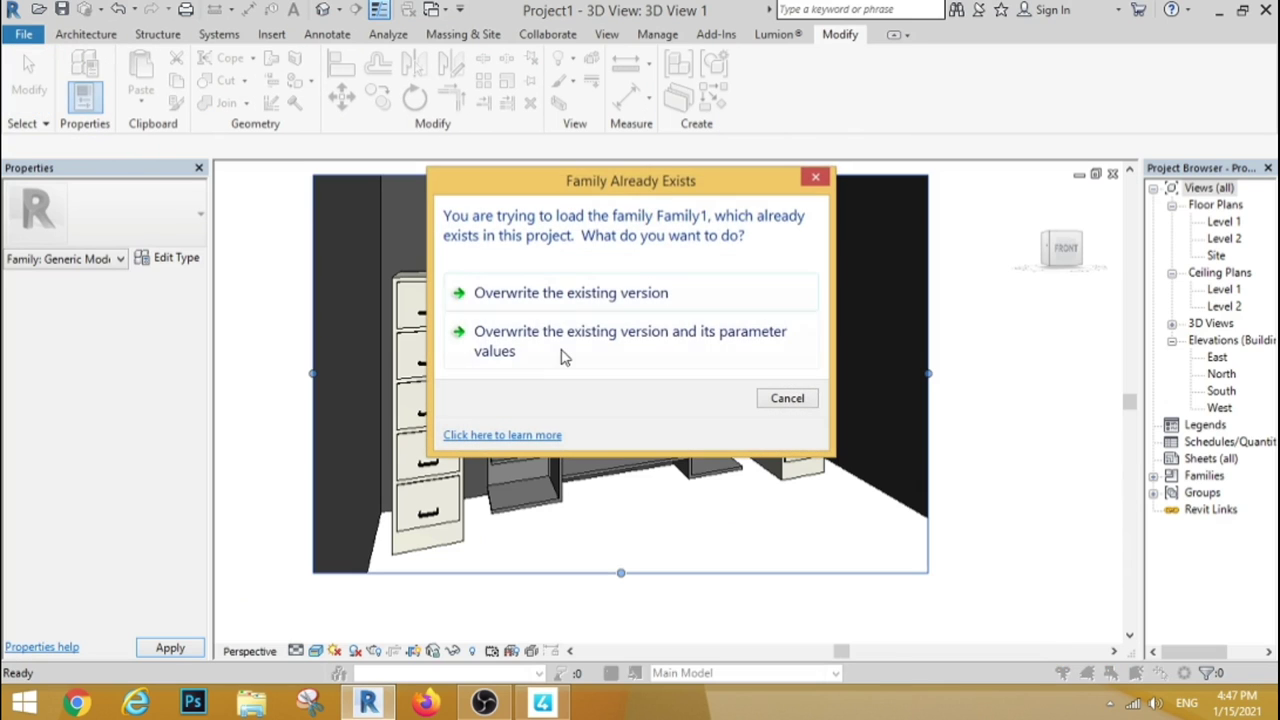
Overwrite the TV unit family in the project and set the filing cabinet type's material to Birch
click(561, 357)
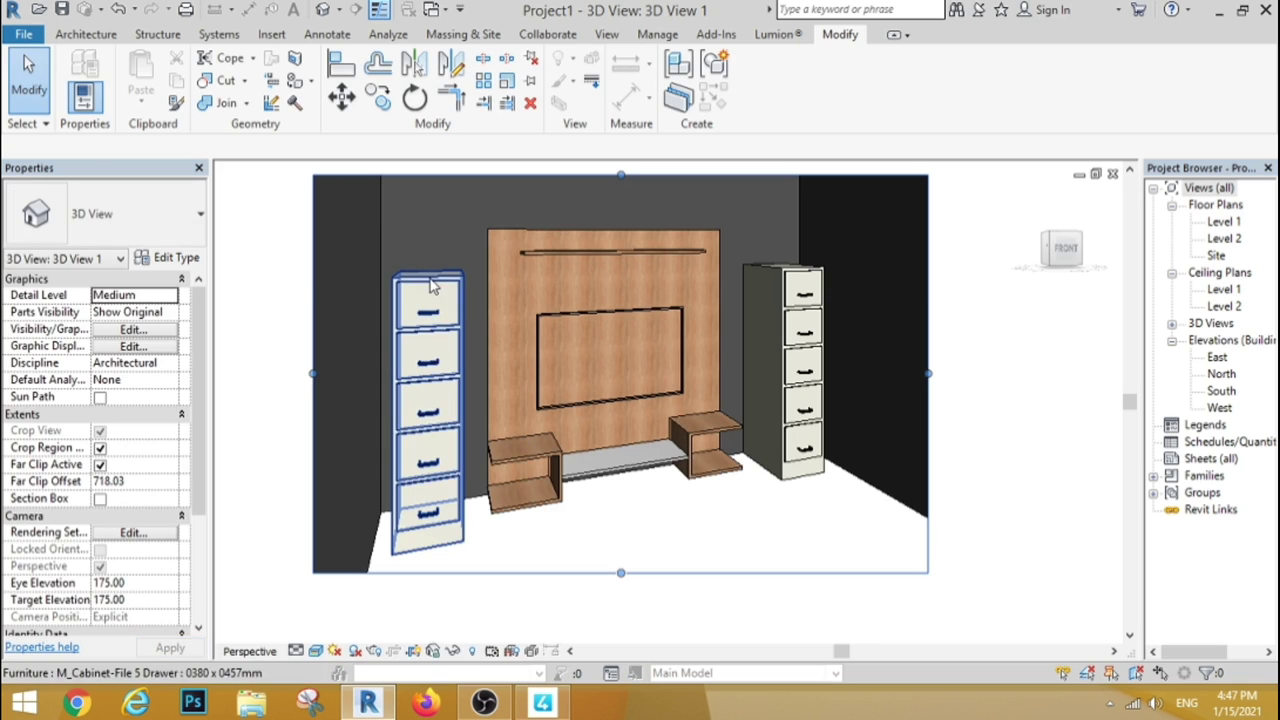
click(430, 420)
click(190, 258)
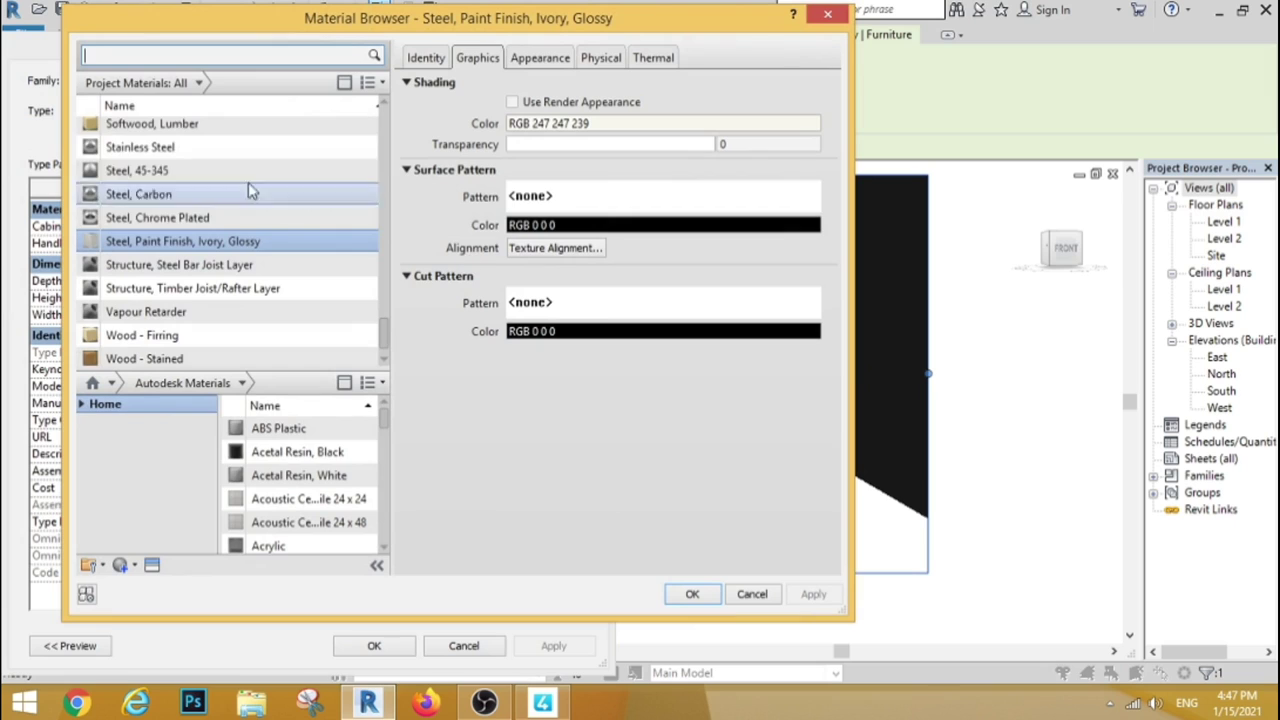
click(242, 383)
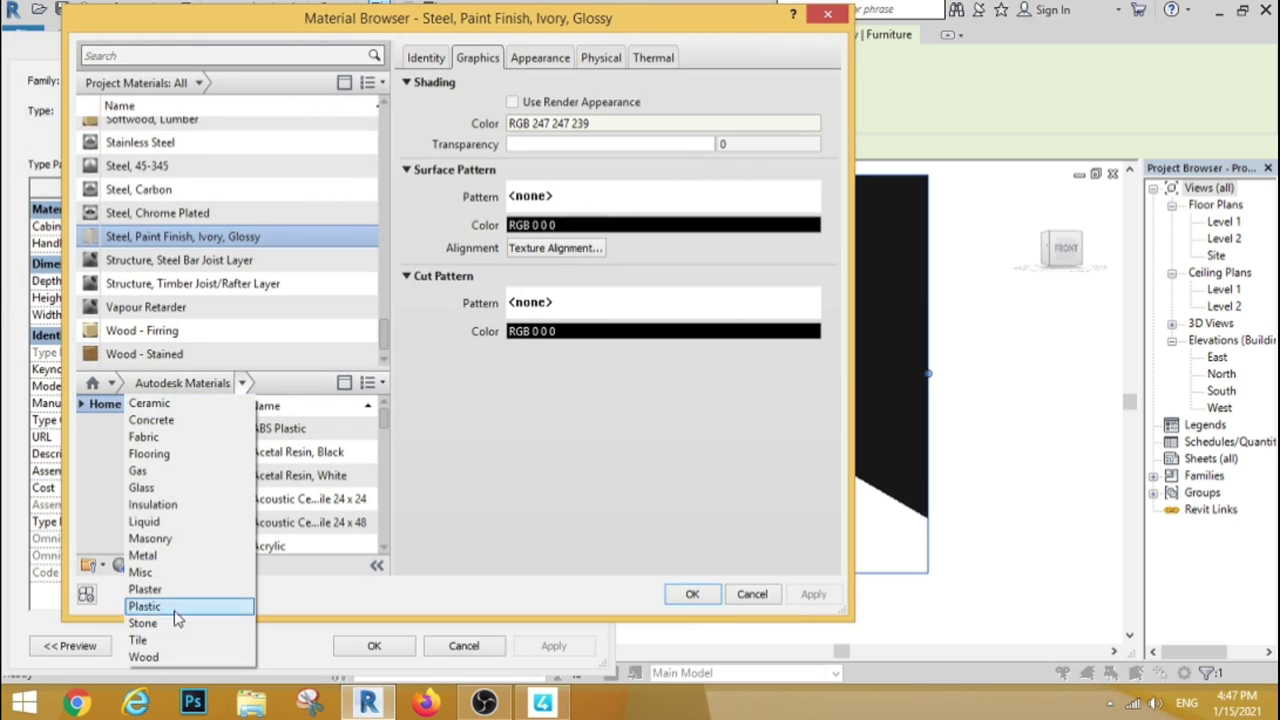
click(137, 654)
mouse_move(300, 448)
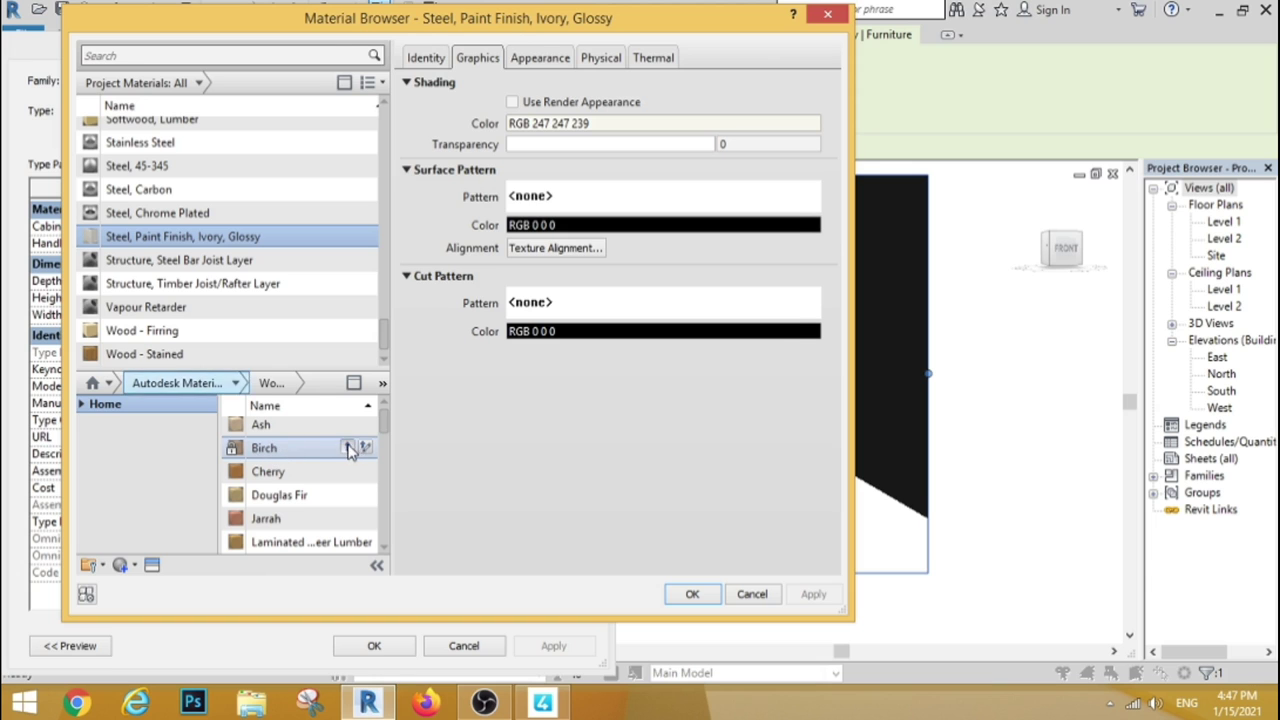
click(348, 448)
click(619, 380)
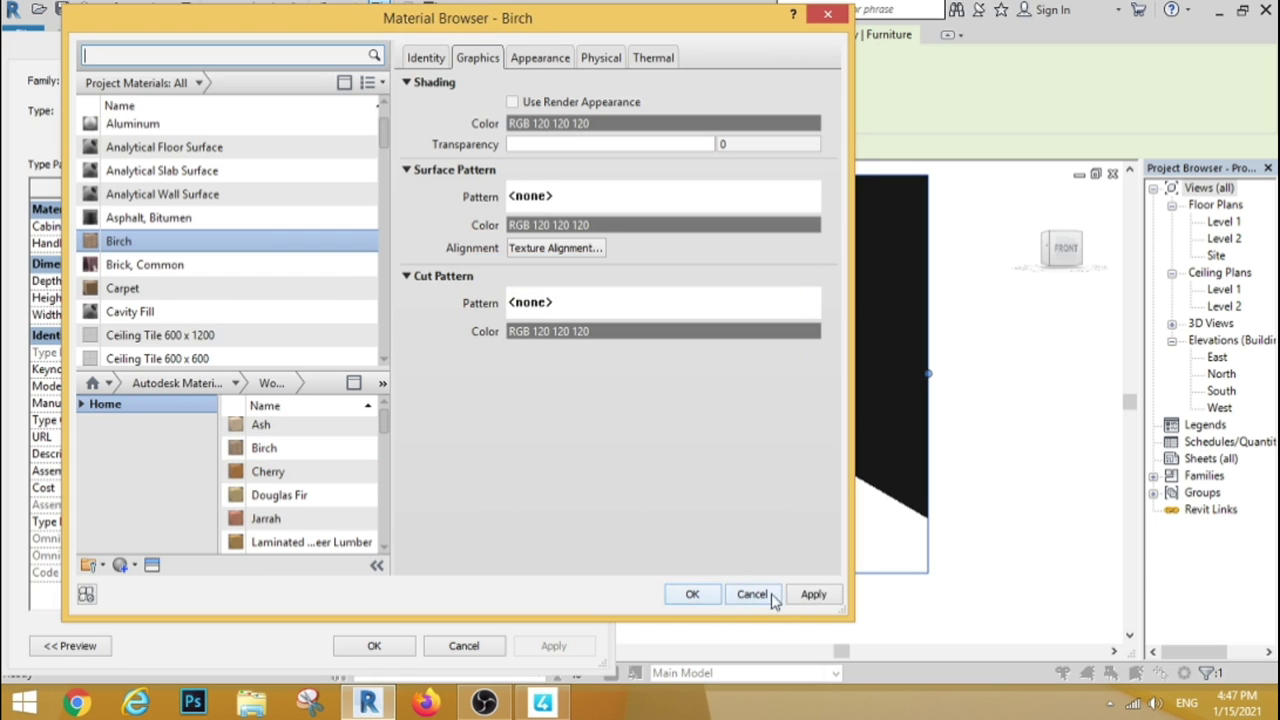
click(704, 596)
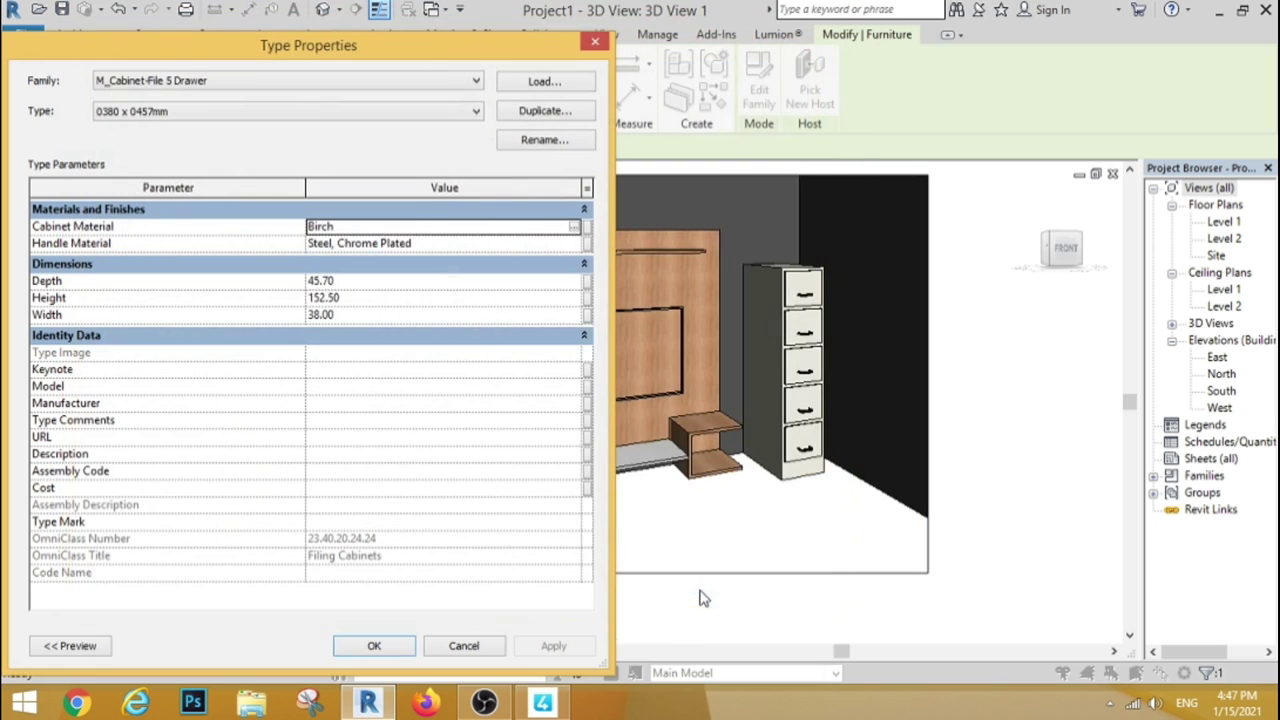
click(374, 646)
key(Escape)
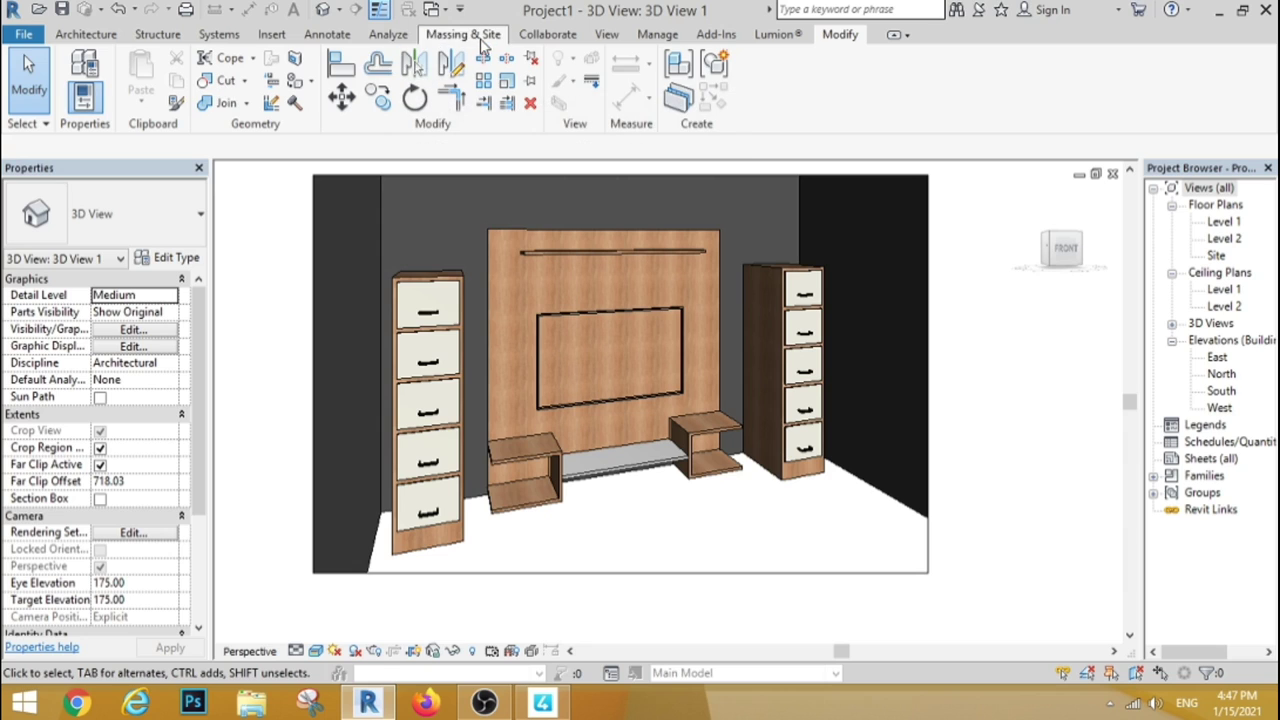
Browse the Massing & Site, Structure, Manage, Architecture and Analyze ribbon tools
click(450, 38)
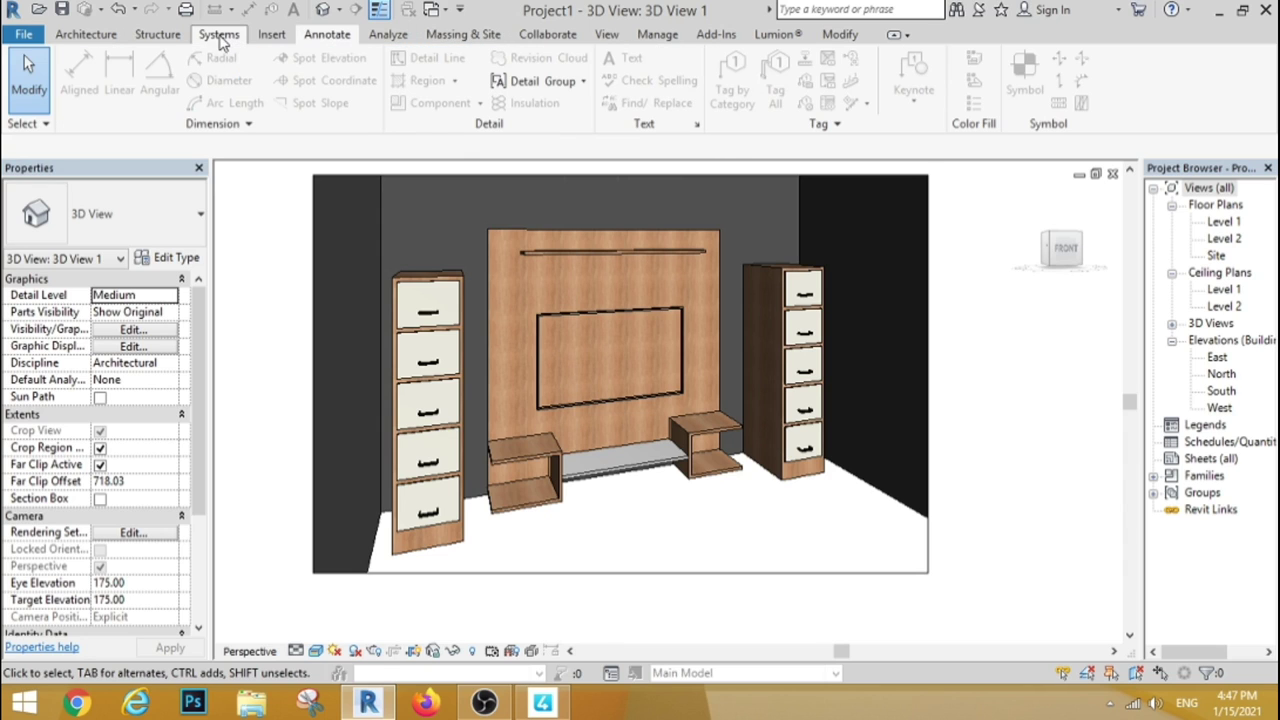
click(158, 33)
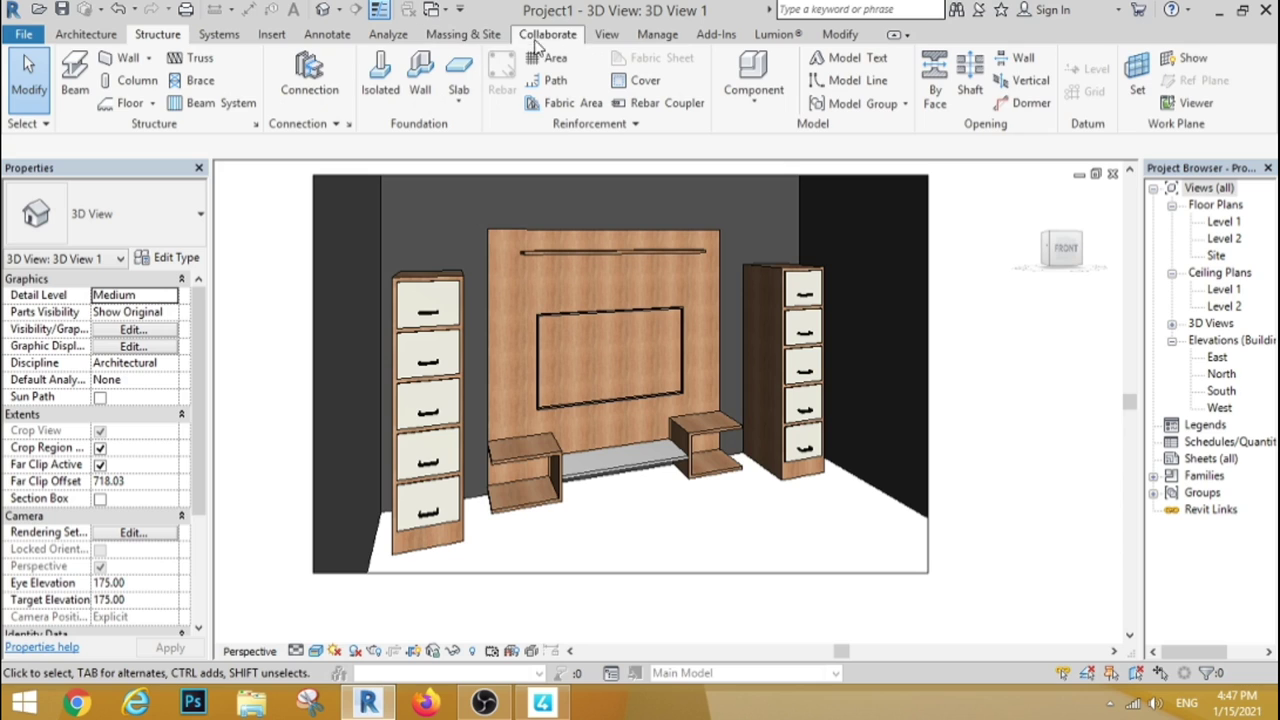
click(650, 40)
click(470, 40)
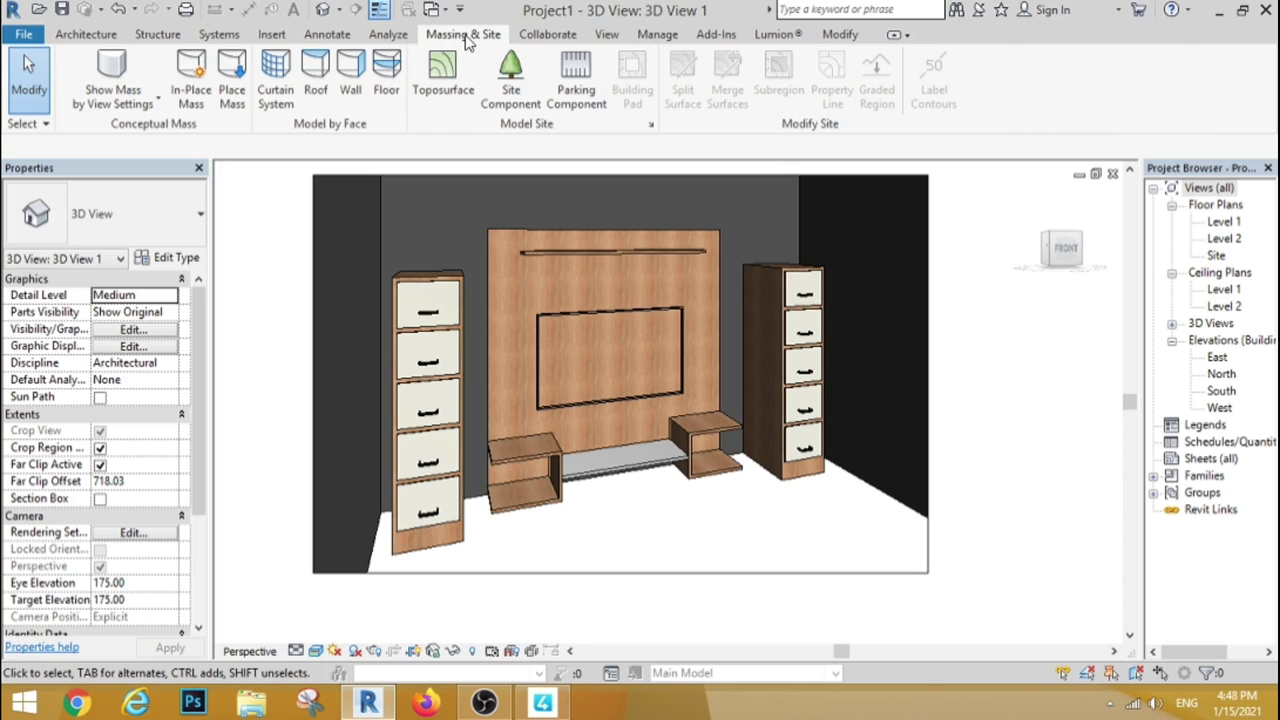
scroll(470, 80, up, 6)
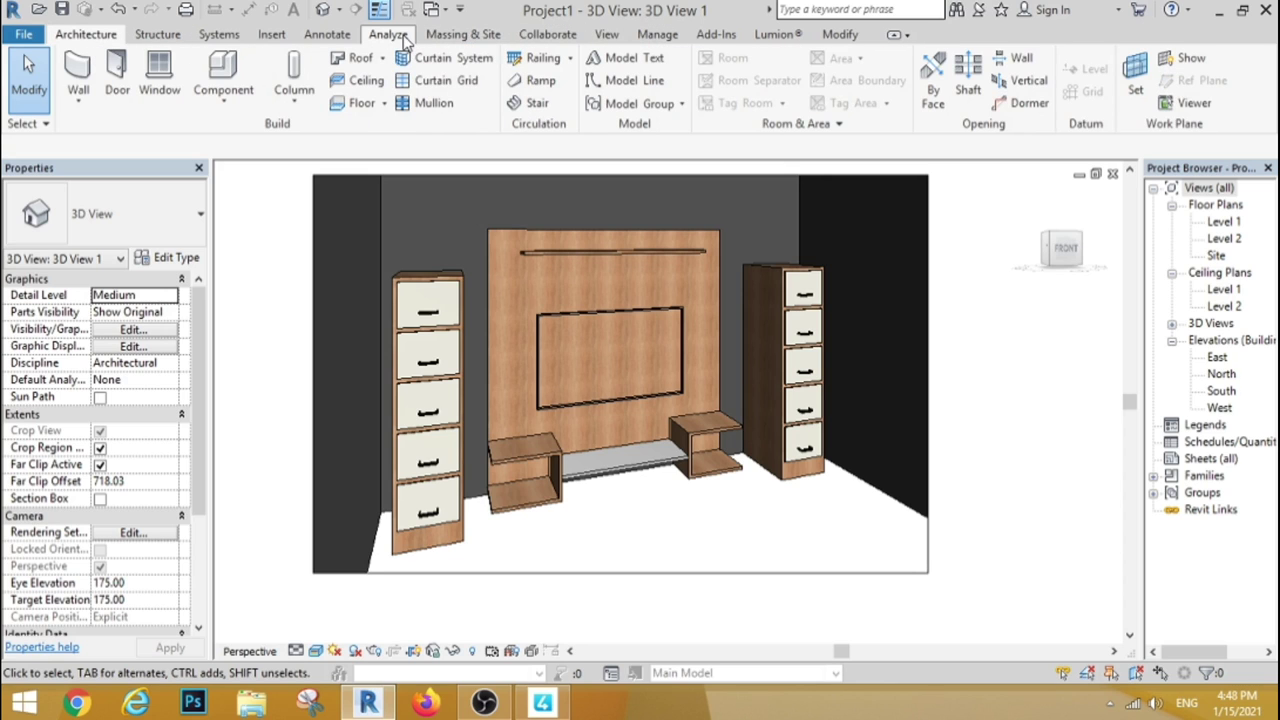
click(390, 34)
click(460, 36)
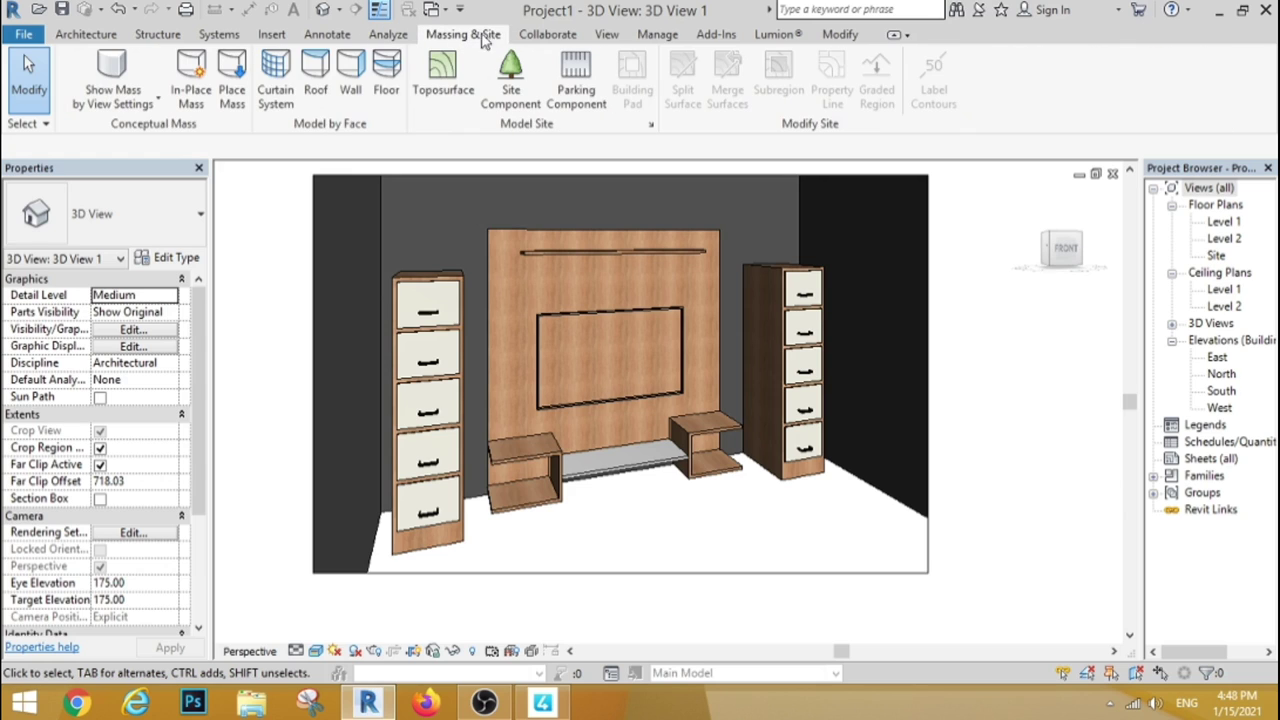
click(656, 36)
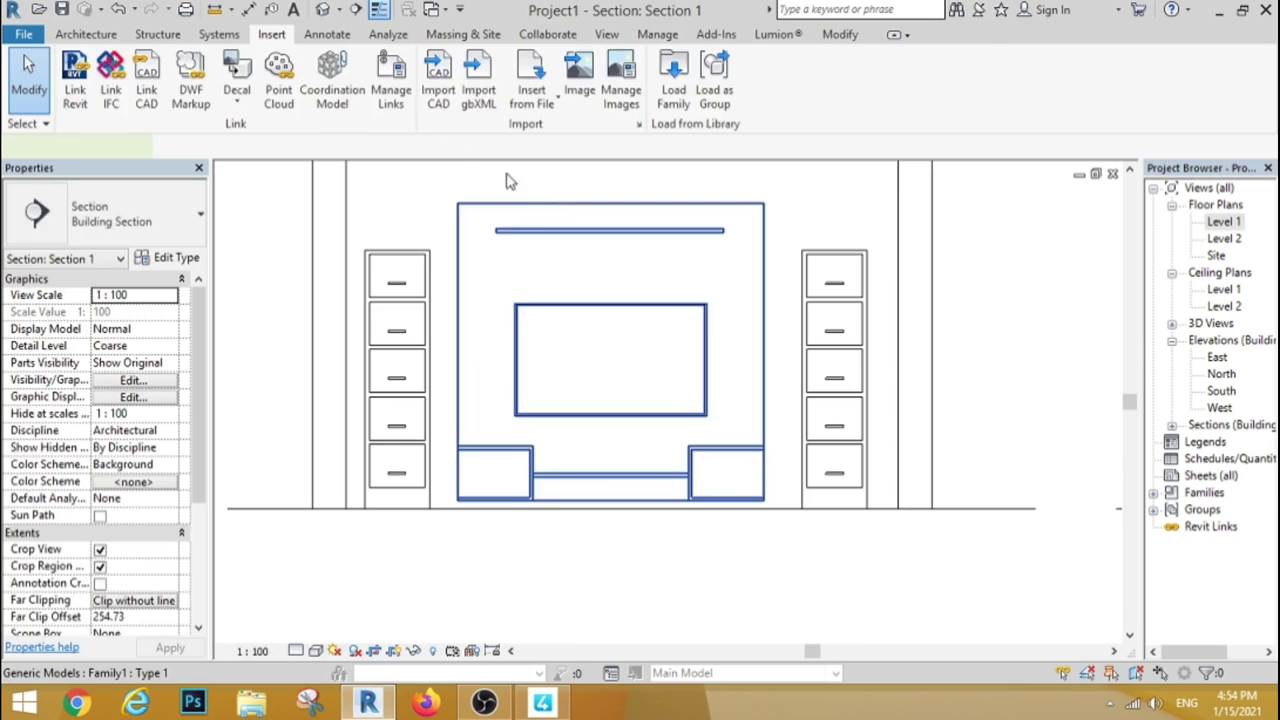
Return to the Family1 editor and show its Back elevation
click(610, 260)
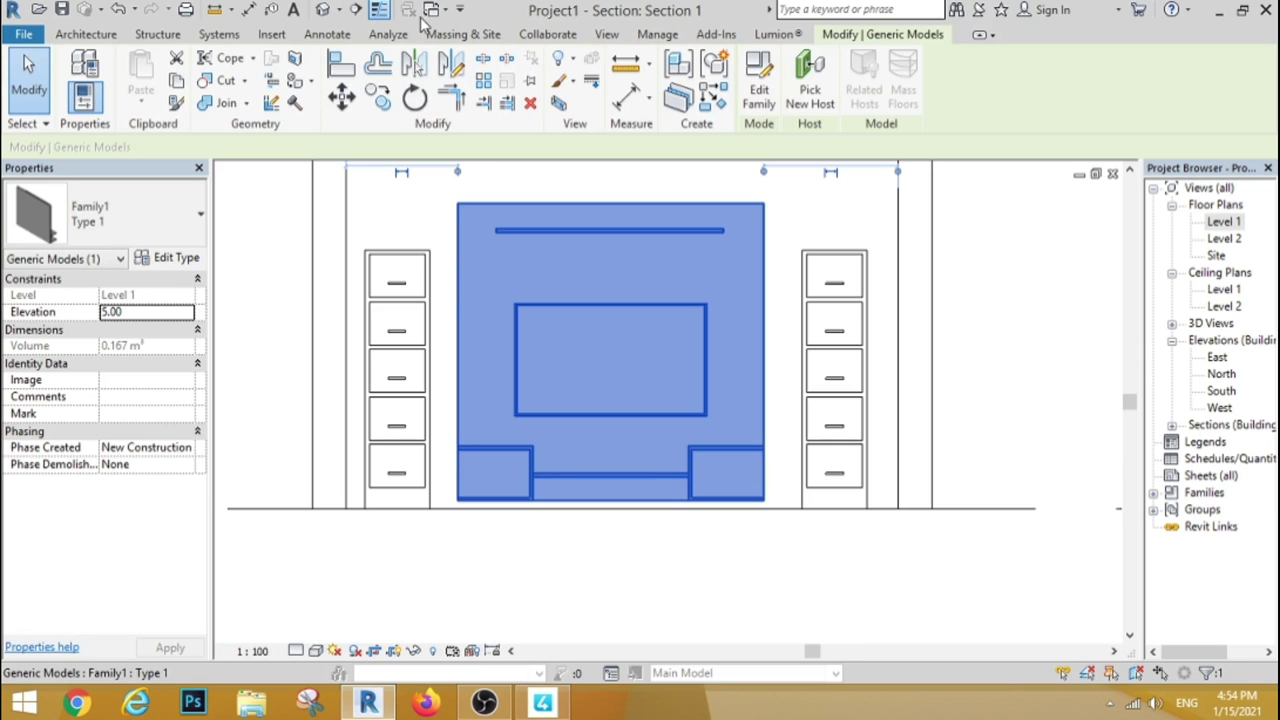
click(432, 9)
click(493, 57)
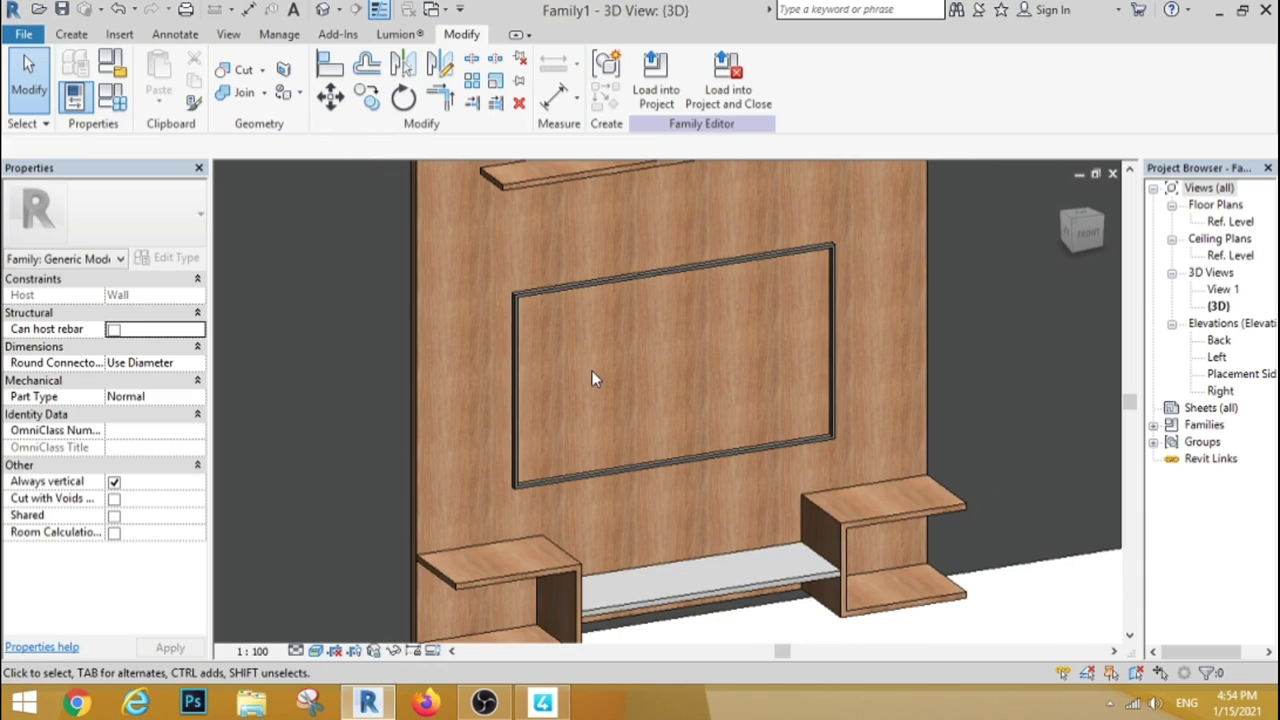
double_click(1229, 376)
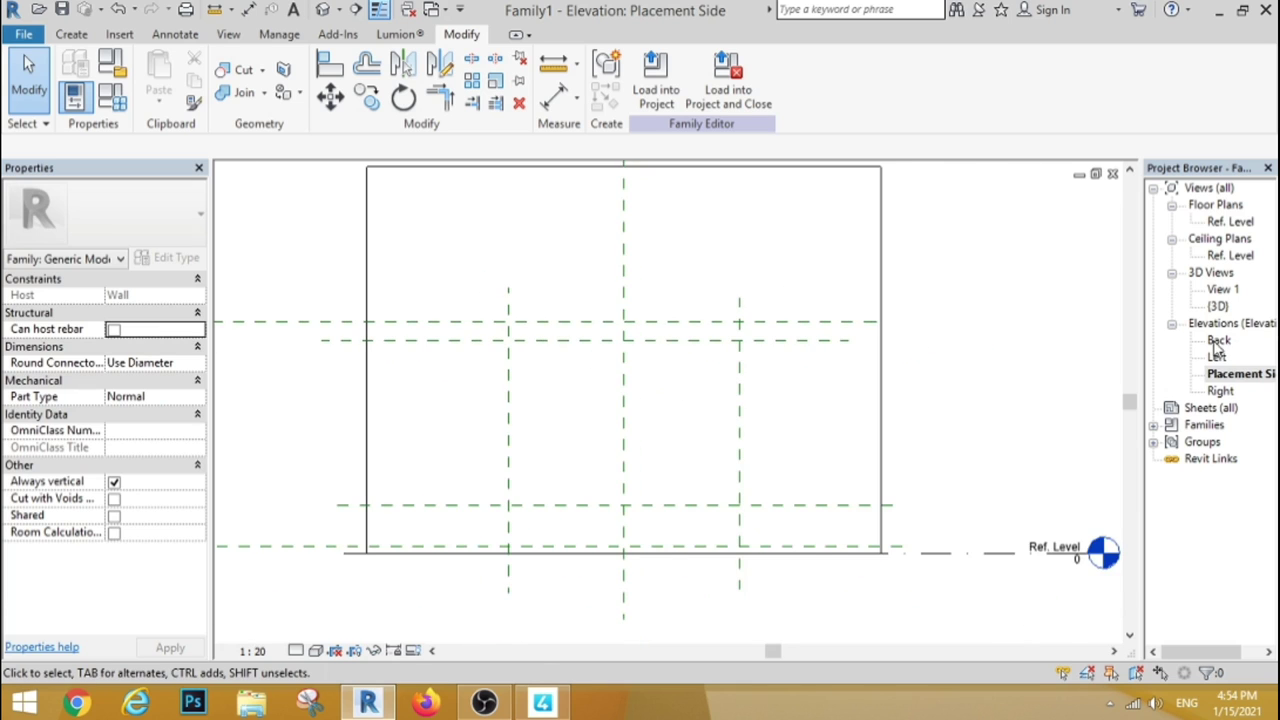
double_click(1218, 342)
click(71, 34)
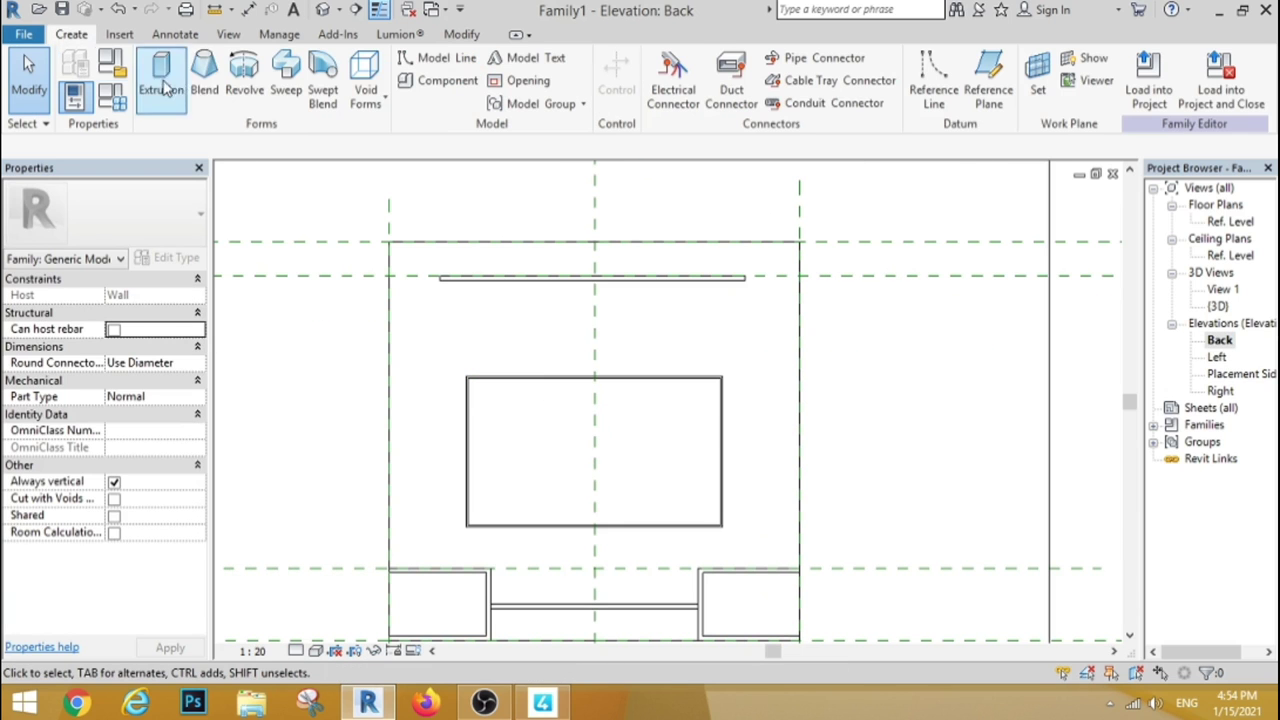
Start a solid extrusion and sketch a rectangle over the TV opening
click(163, 87)
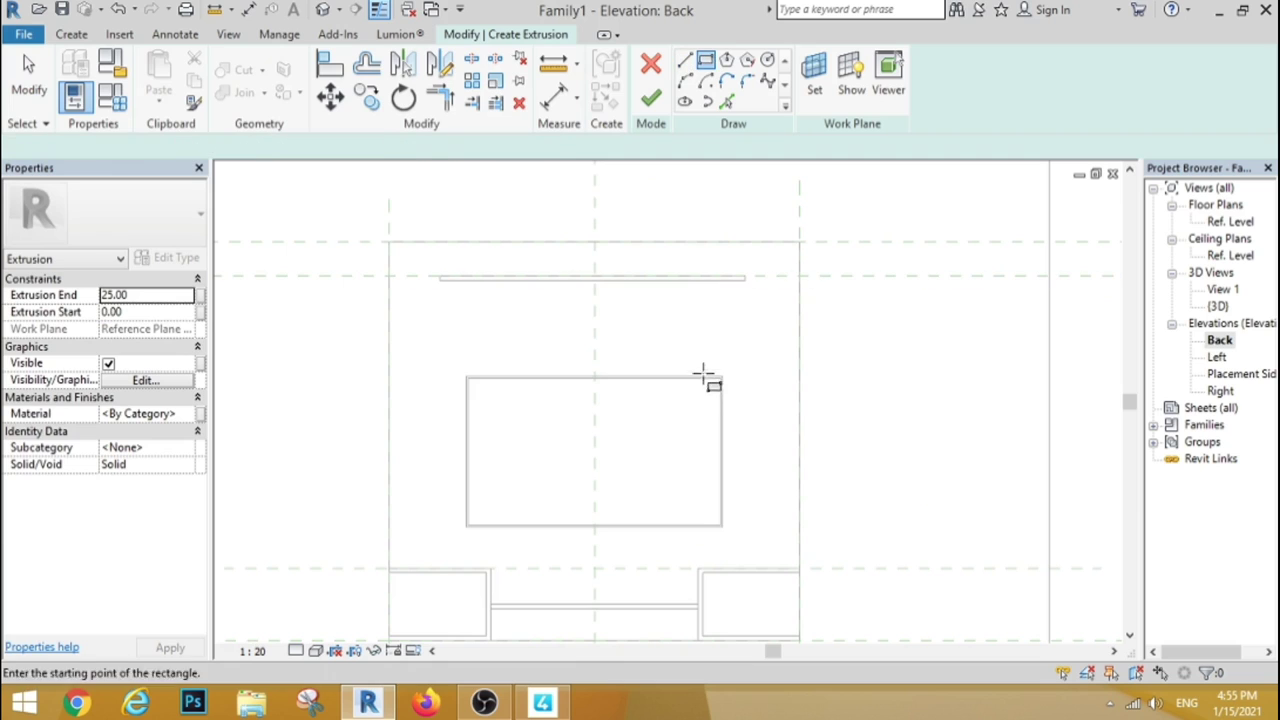
click(721, 377)
scroll(472, 522, up, 3)
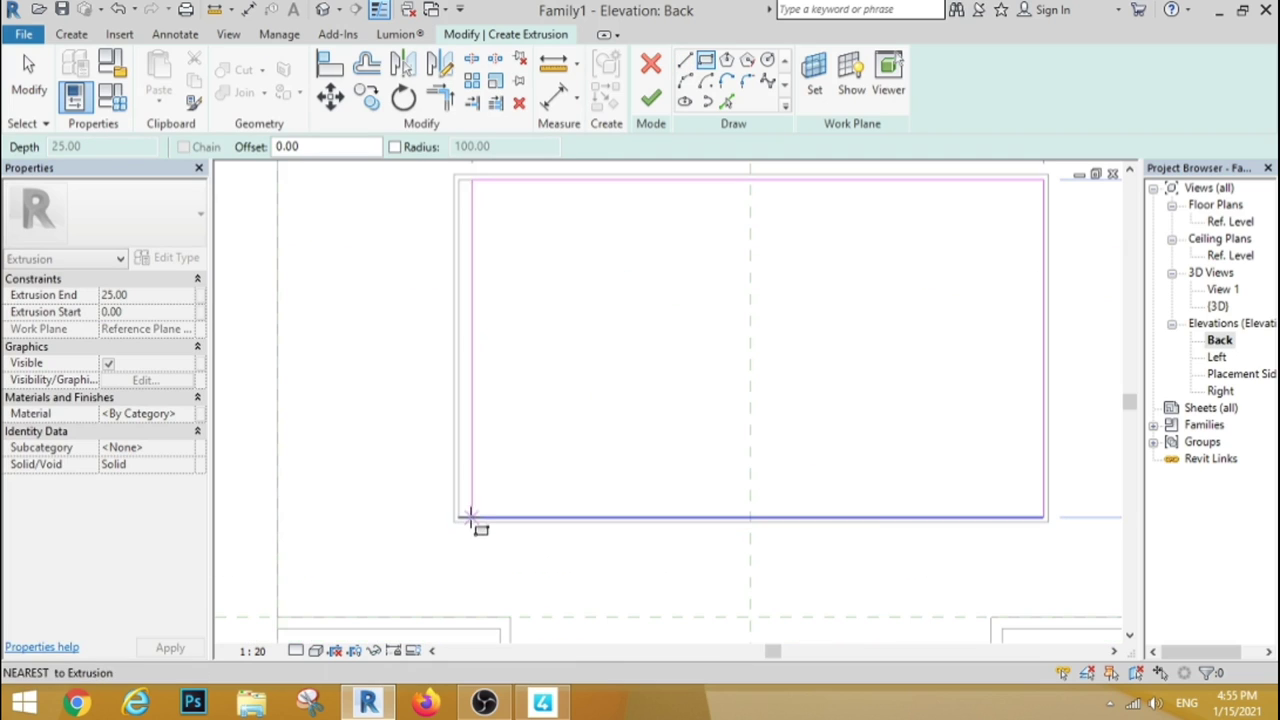
click(457, 518)
Give the extrusion Plastic, Opaque Black material and finish the sketch
click(188, 414)
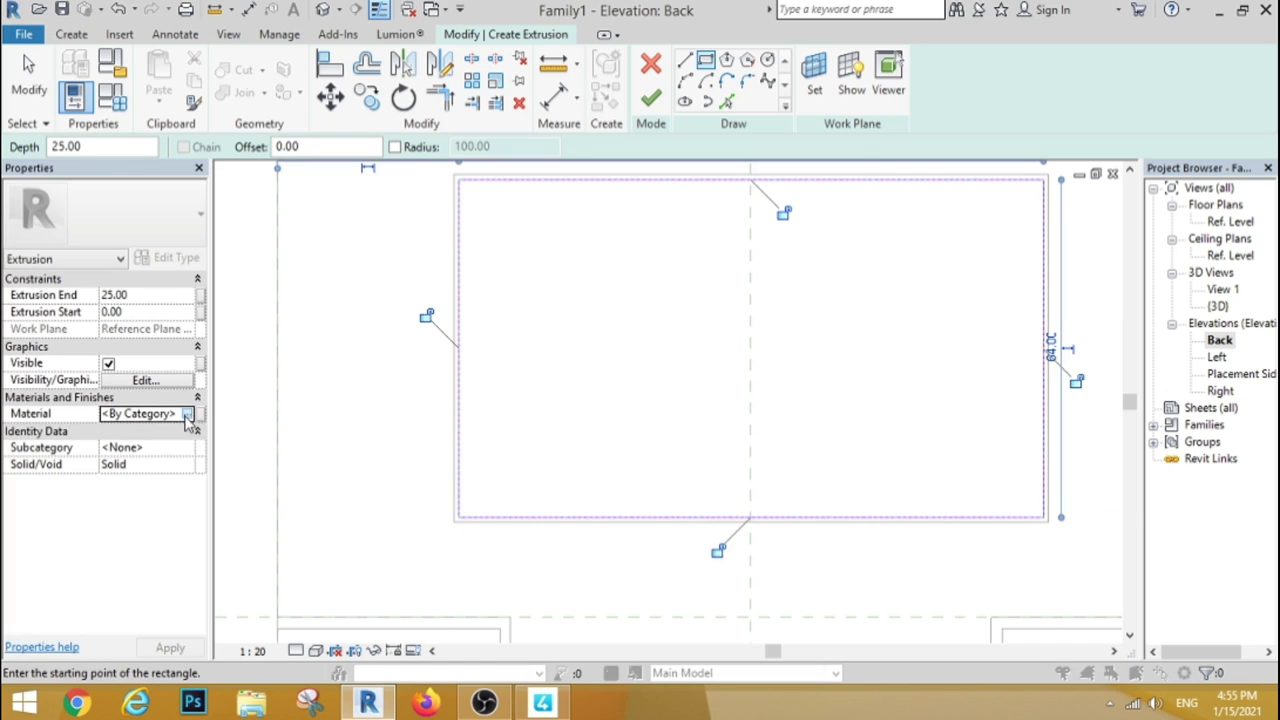
click(198, 414)
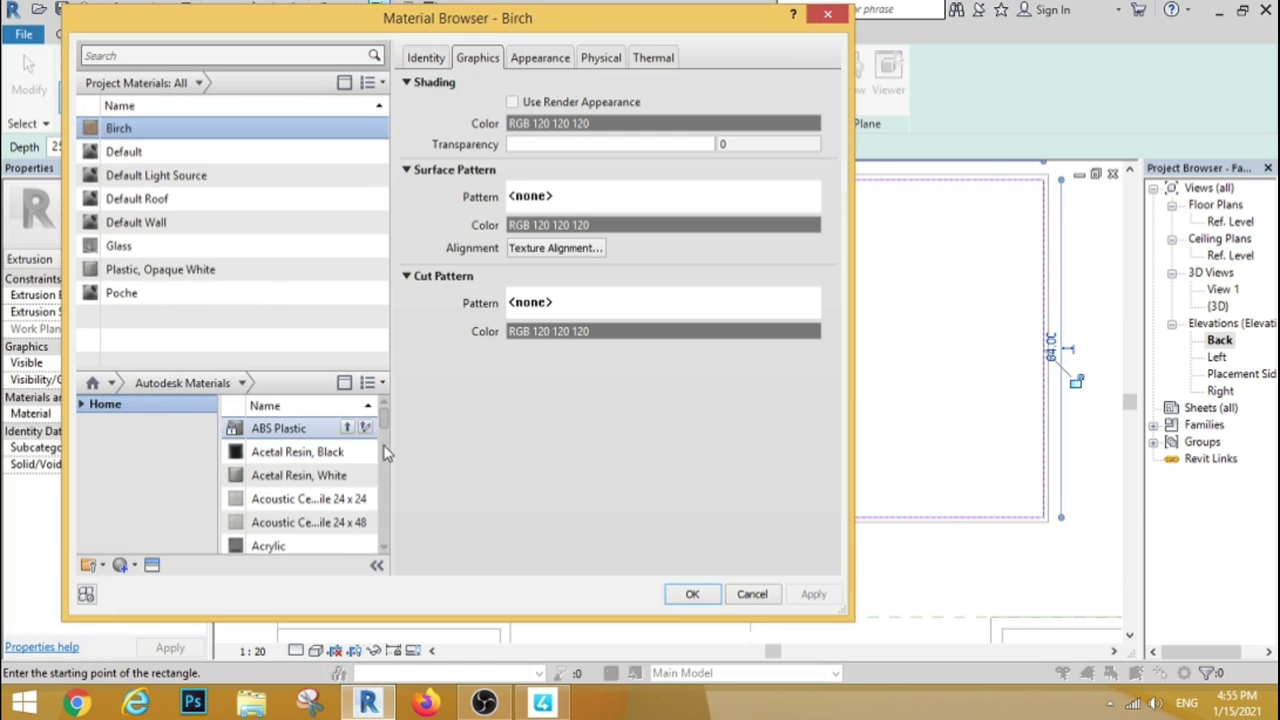
drag(384, 422, 384, 475)
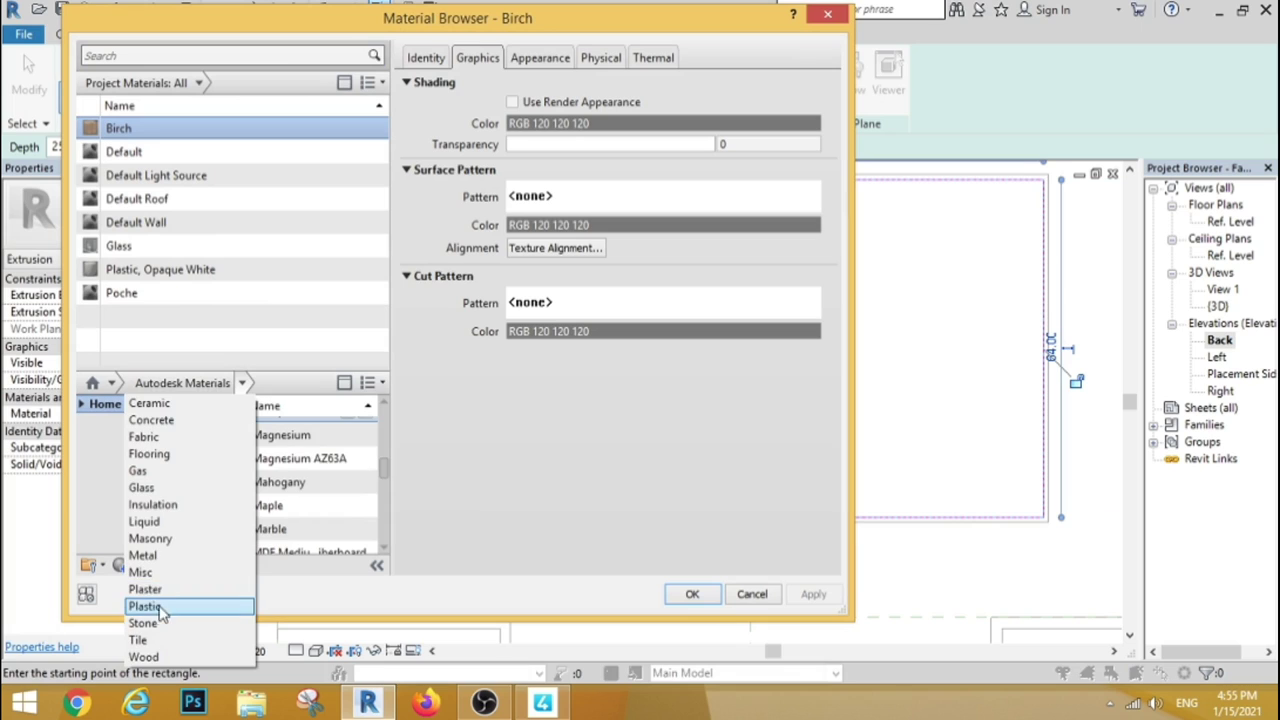
click(156, 606)
drag(384, 422, 383, 468)
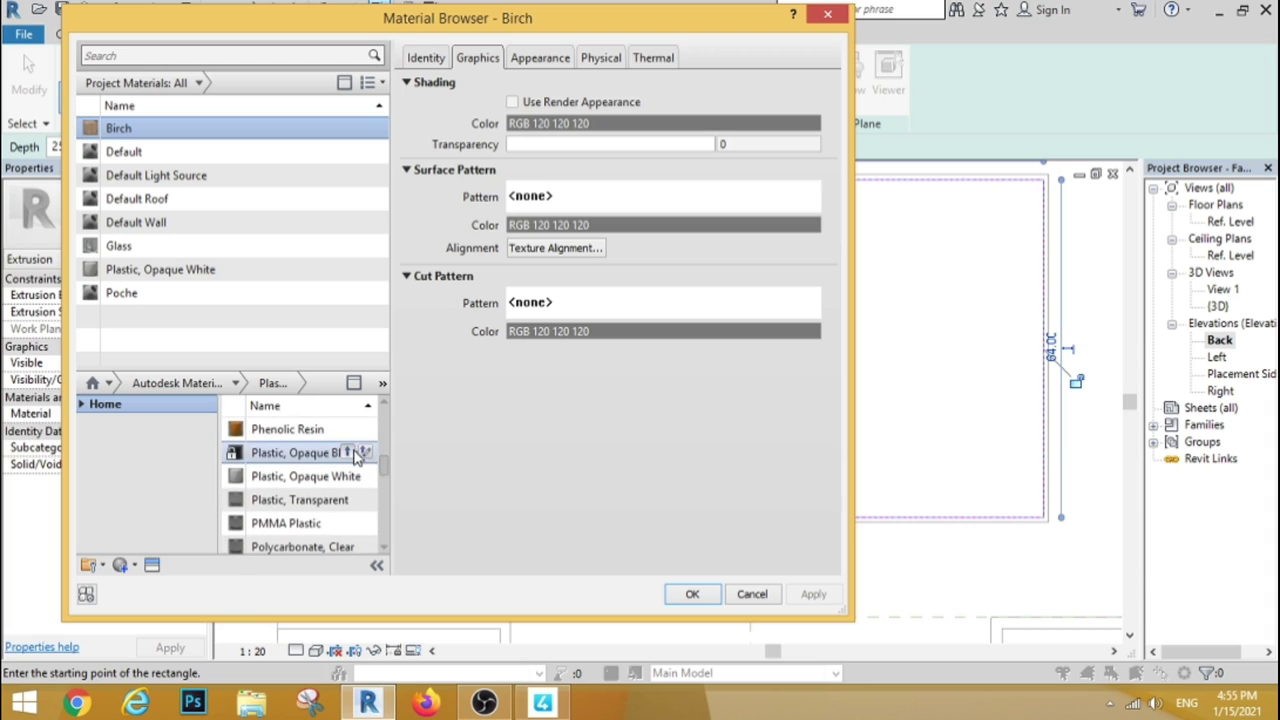
click(357, 452)
click(690, 594)
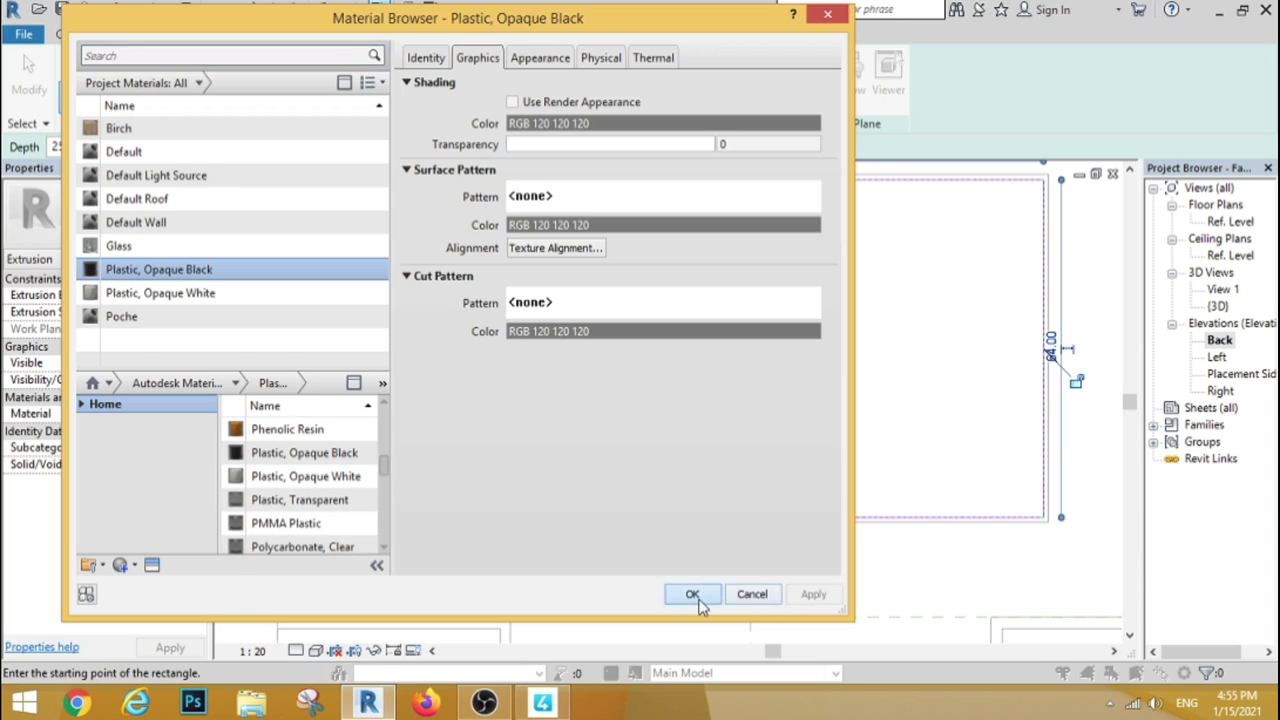
click(1225, 222)
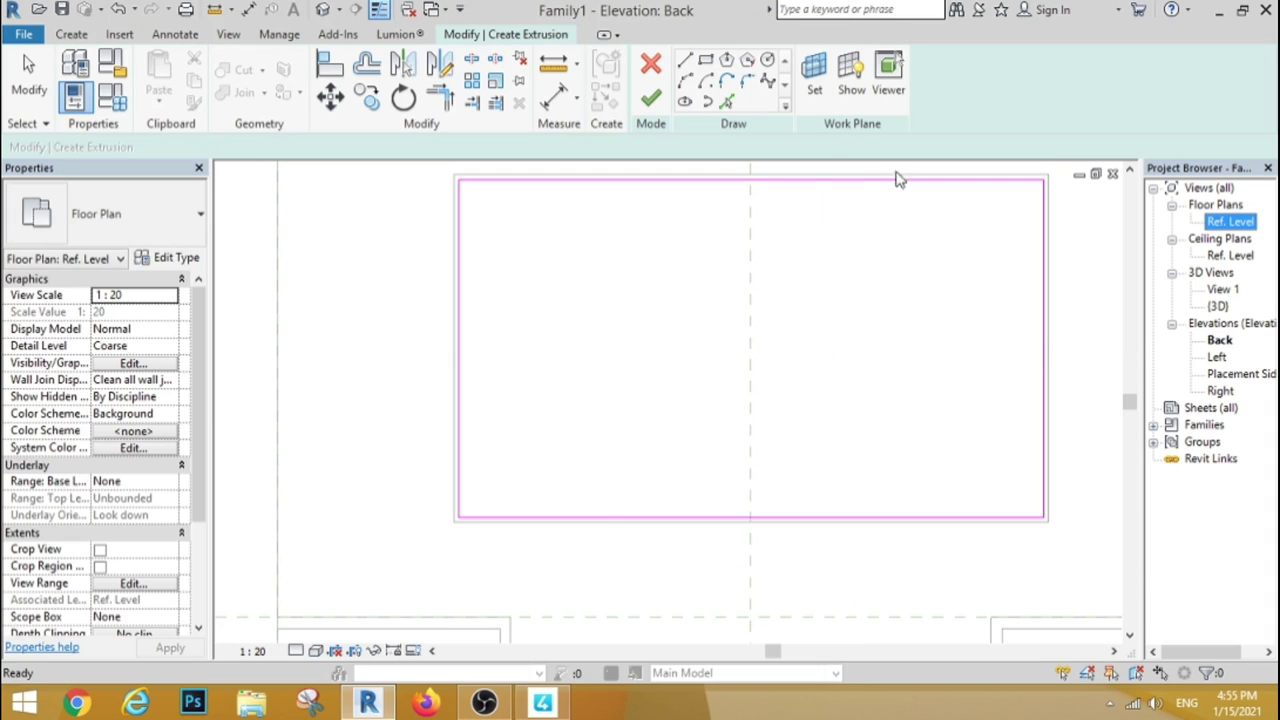
click(651, 100)
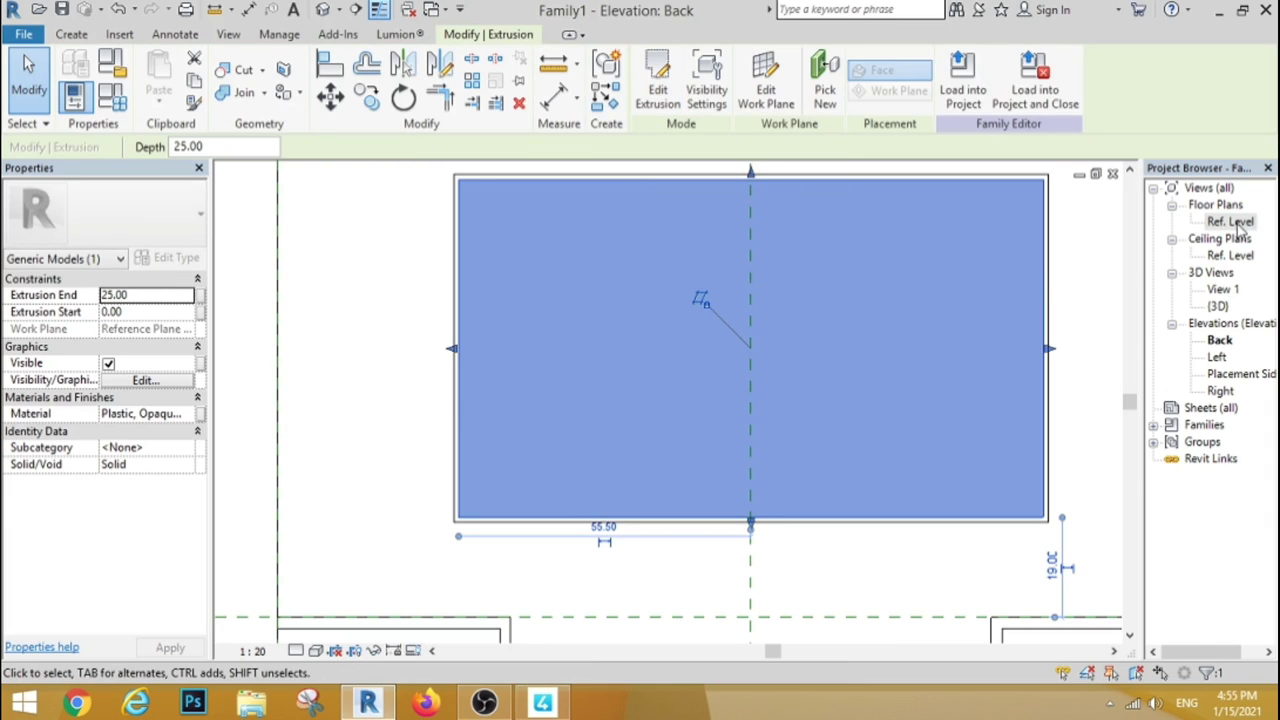
Try resizing the screen panel's depth in the Ref. Level plan, then dismiss the extrusion error
double_click(1236, 222)
scroll(622, 410, up, 5)
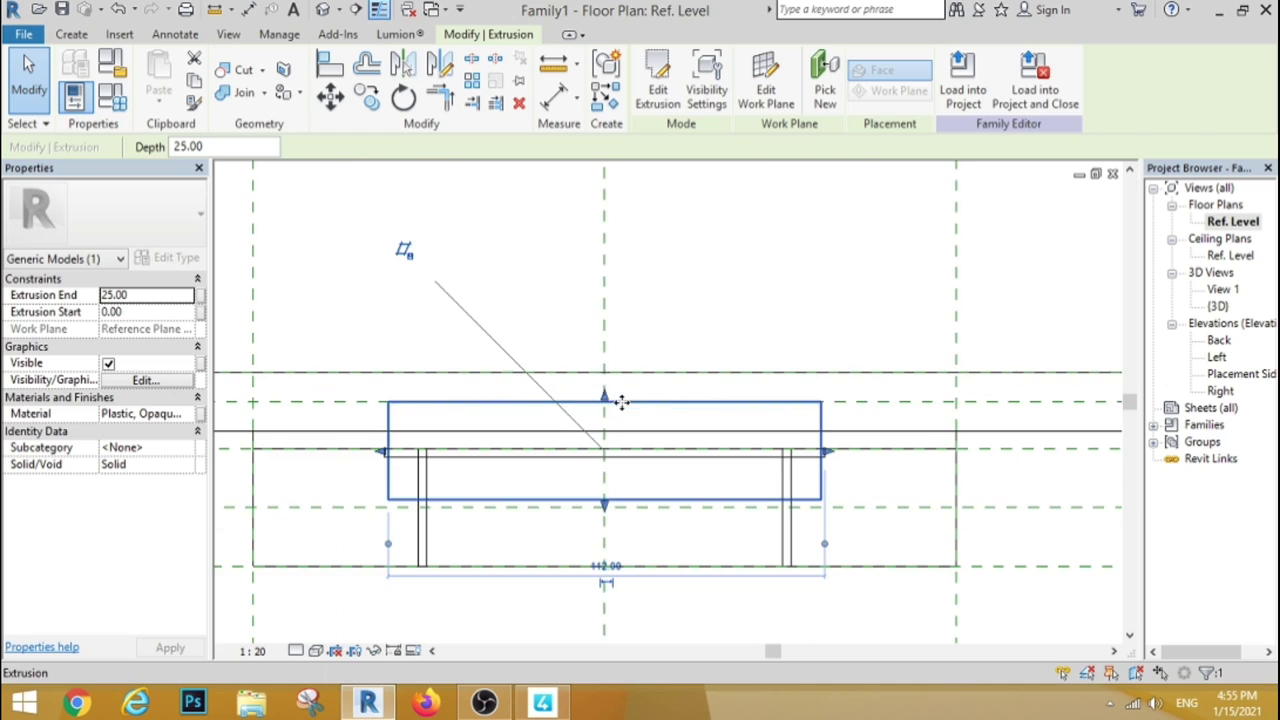
drag(606, 408, 604, 452)
drag(606, 508, 604, 452)
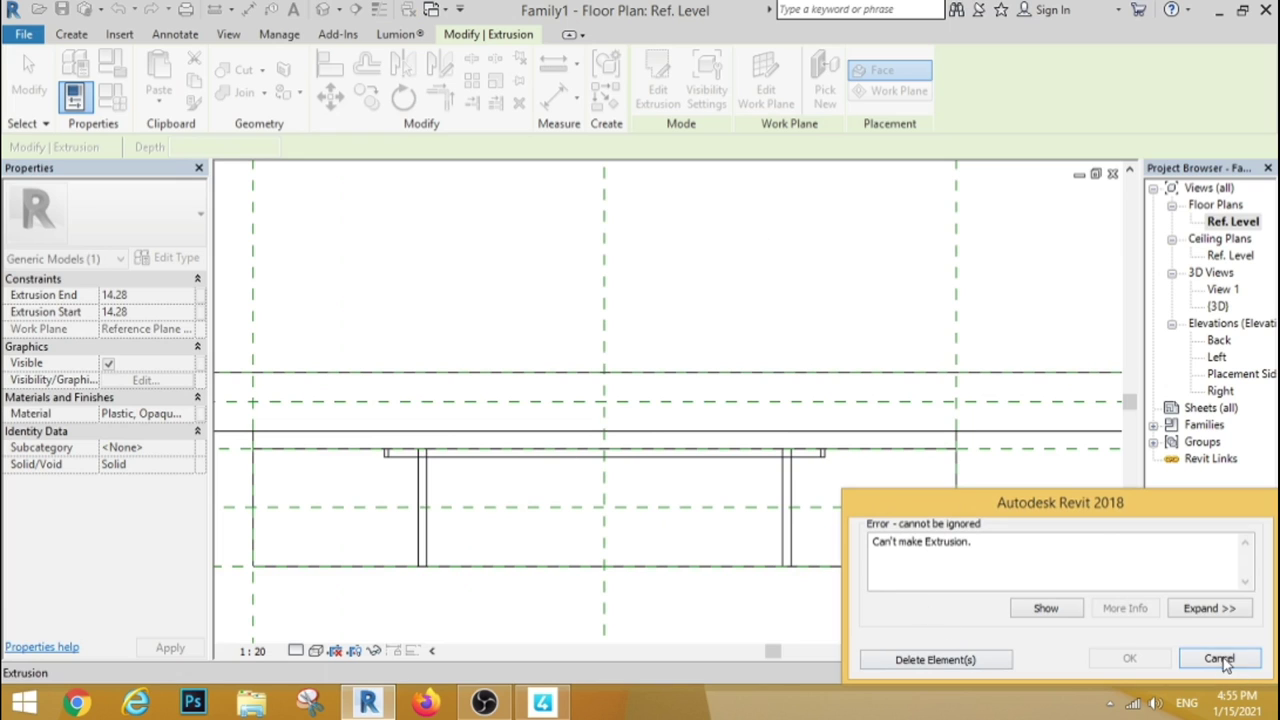
click(1219, 659)
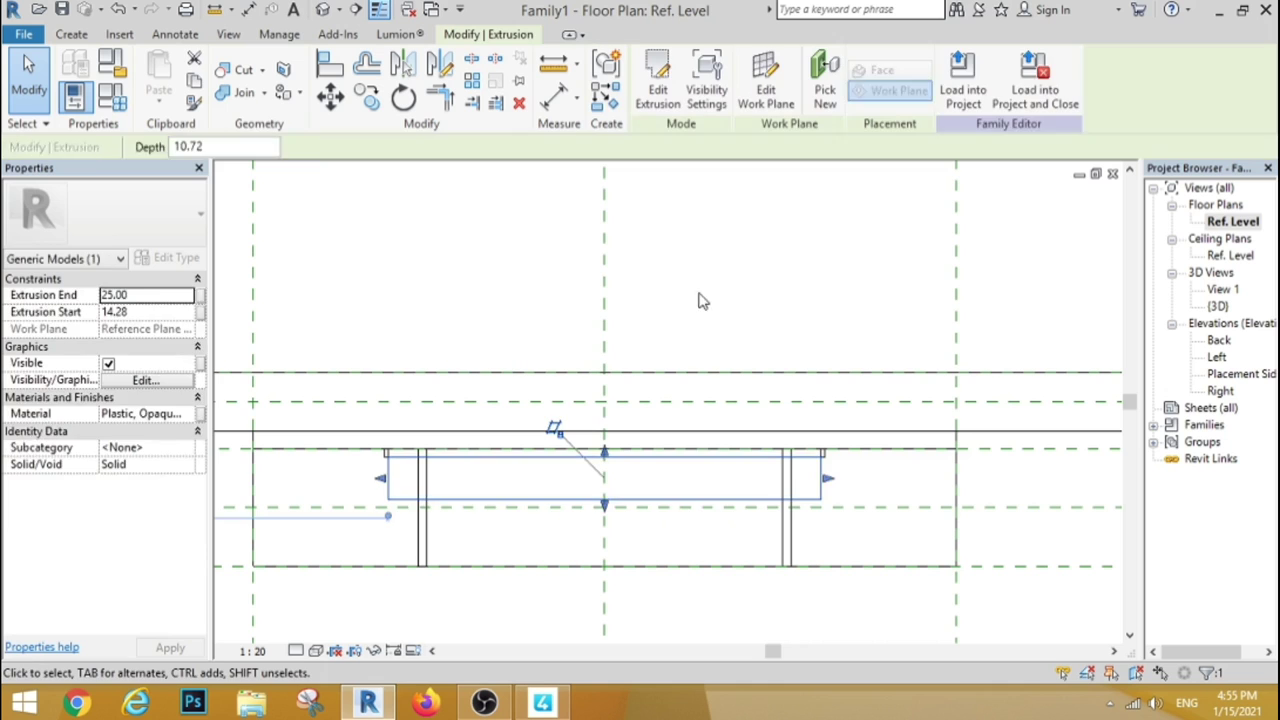
click(700, 300)
In the 3D view from the left, drag the panel's faces to thin it to 12.16–15.74 depth
click(322, 9)
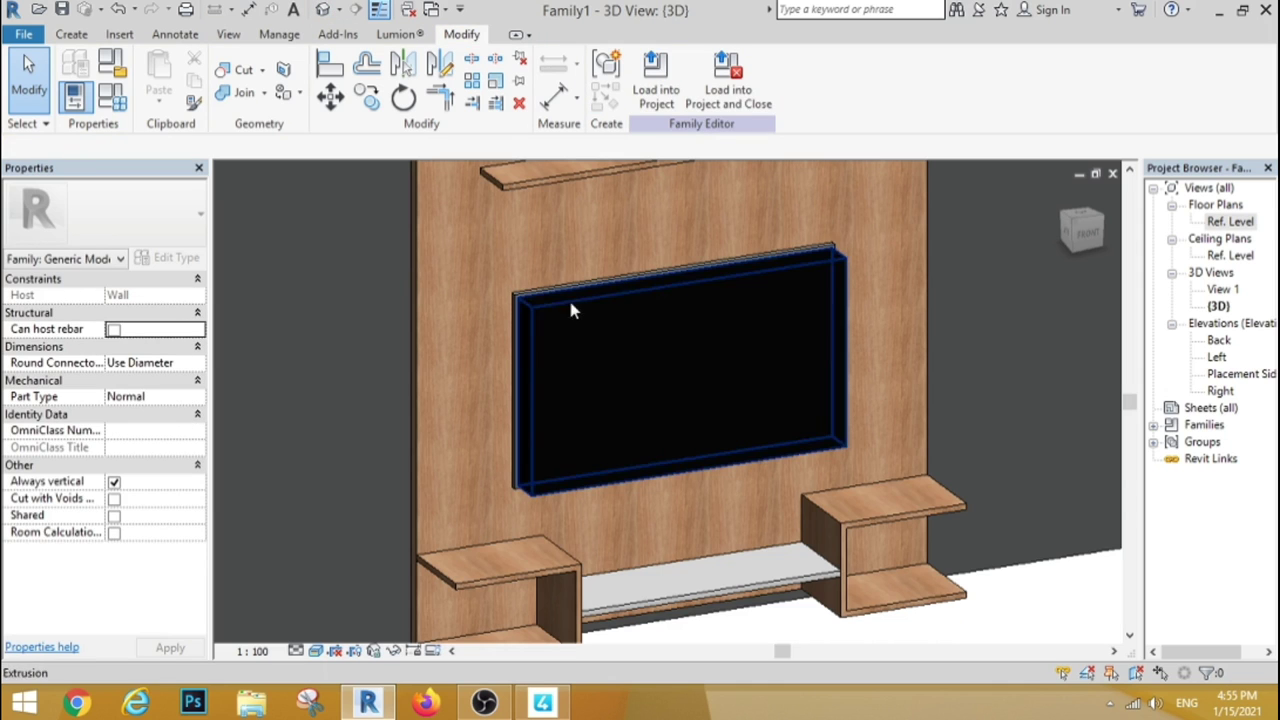
click(542, 300)
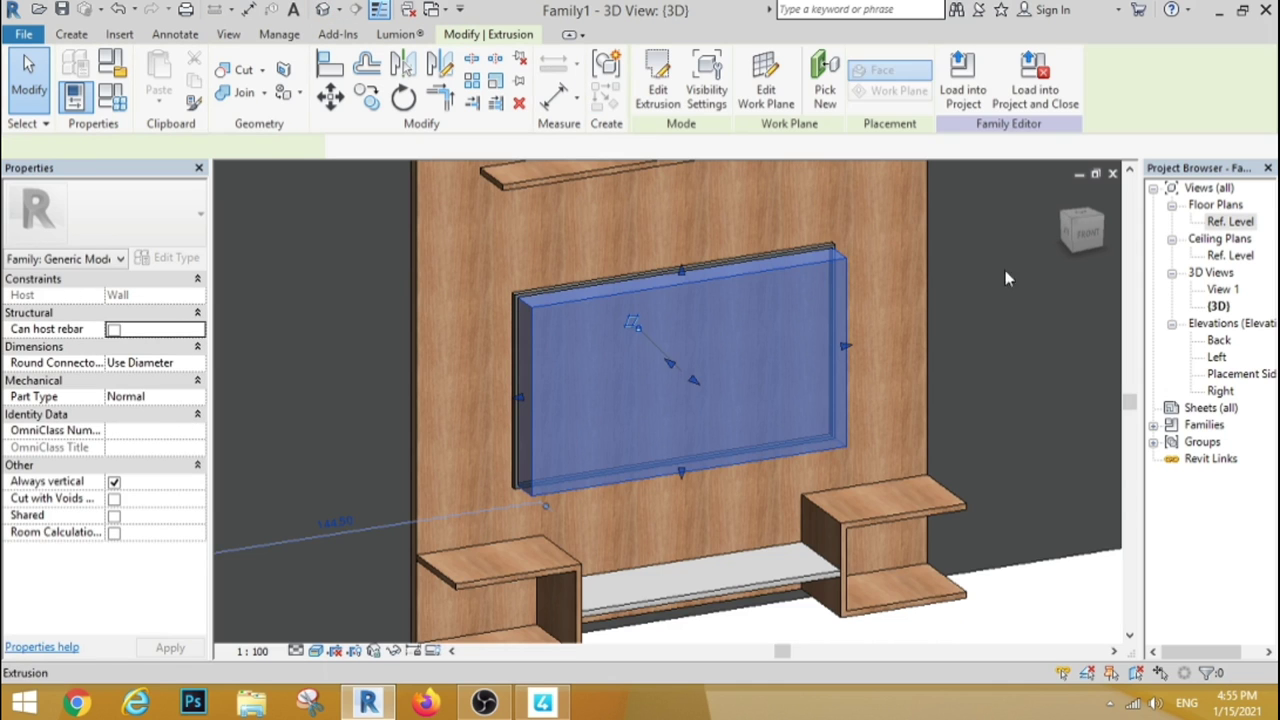
click(1068, 240)
scroll(713, 378, up, 3)
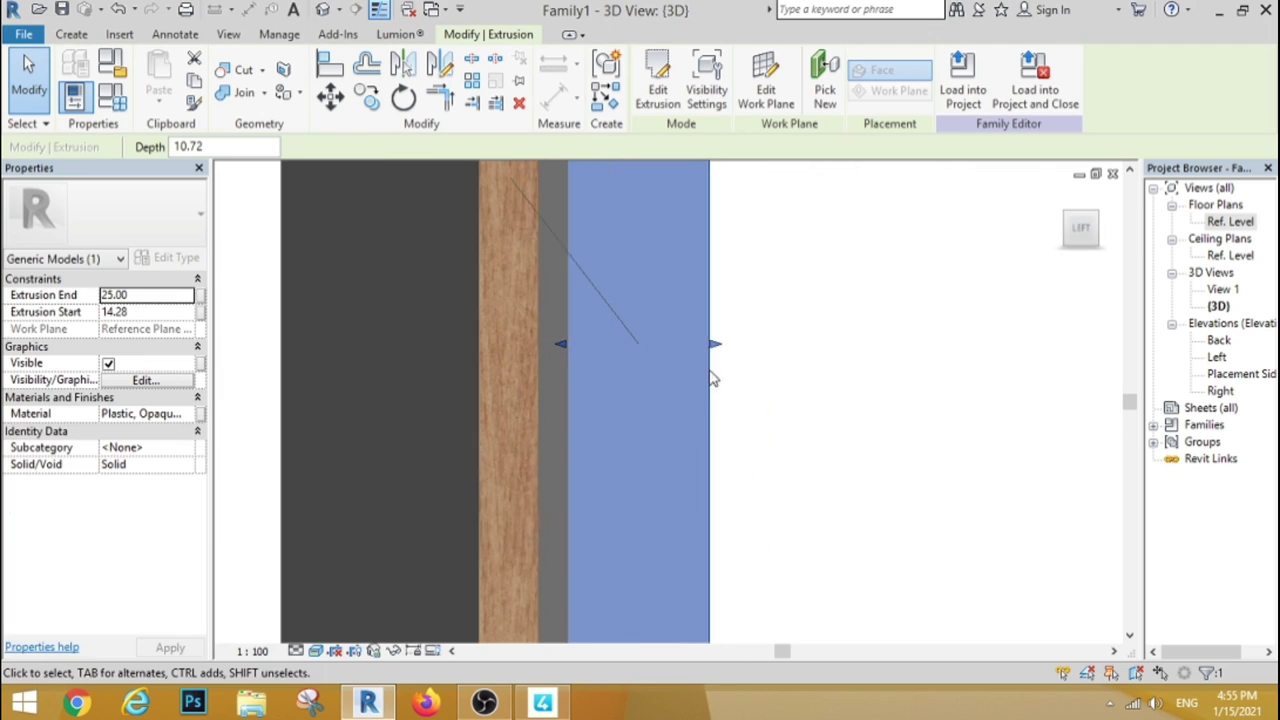
drag(713, 345, 523, 348)
scroll(557, 355, up, 3)
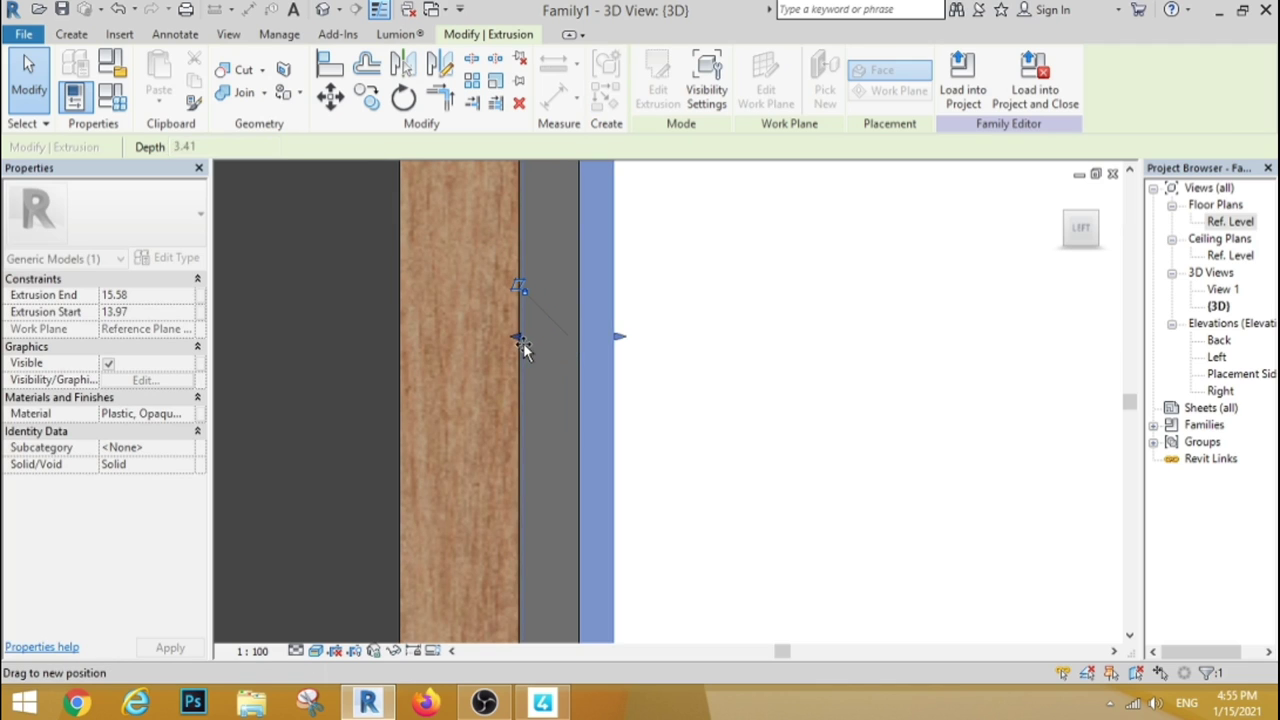
drag(619, 338, 569, 346)
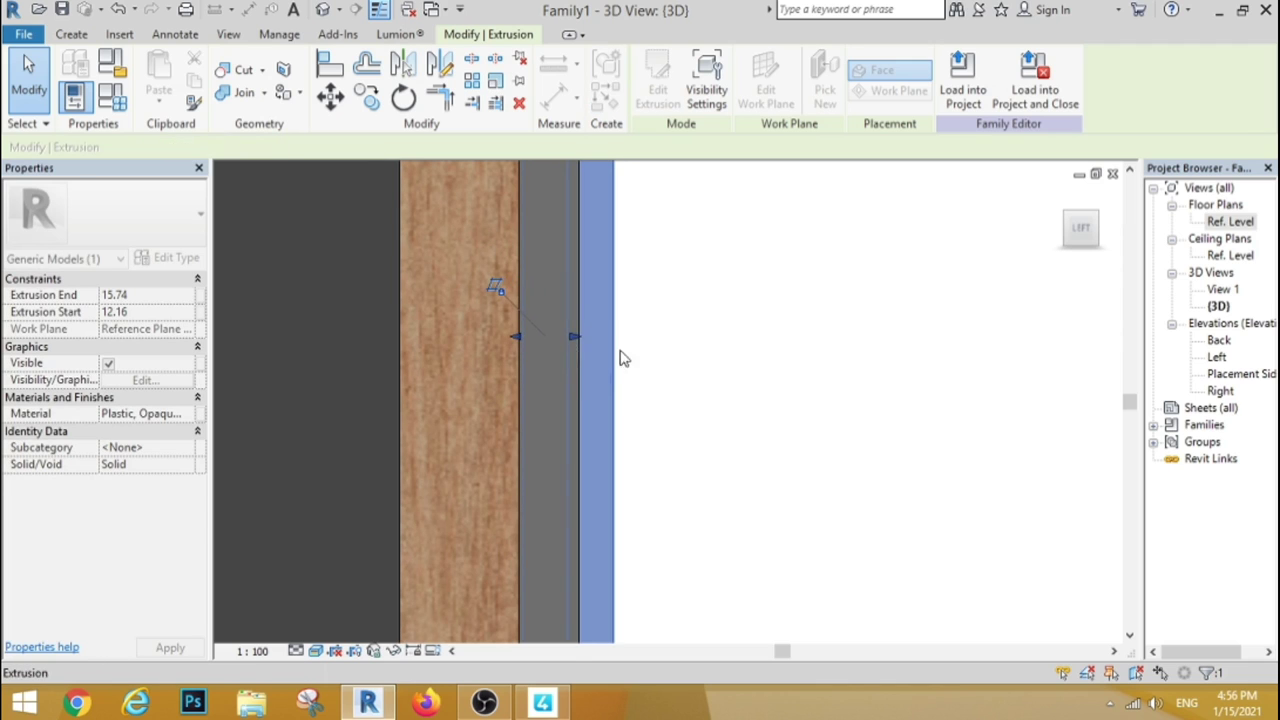
click(620, 358)
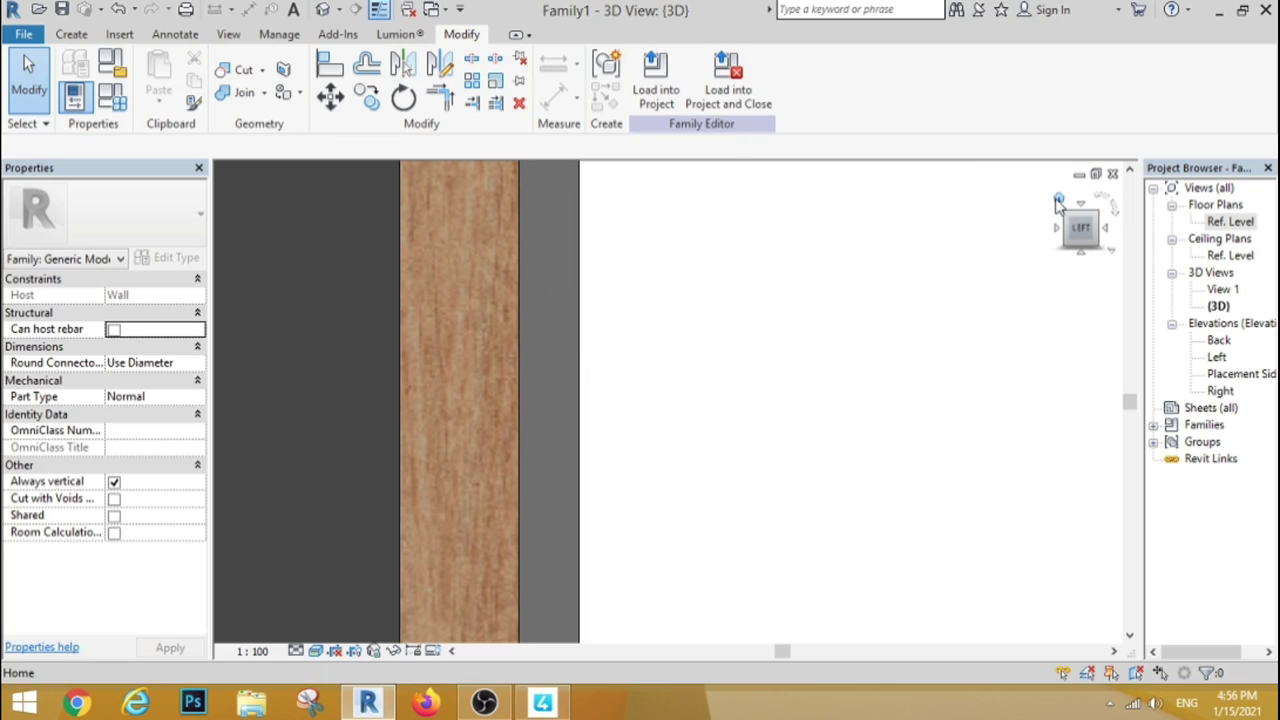
click(1058, 200)
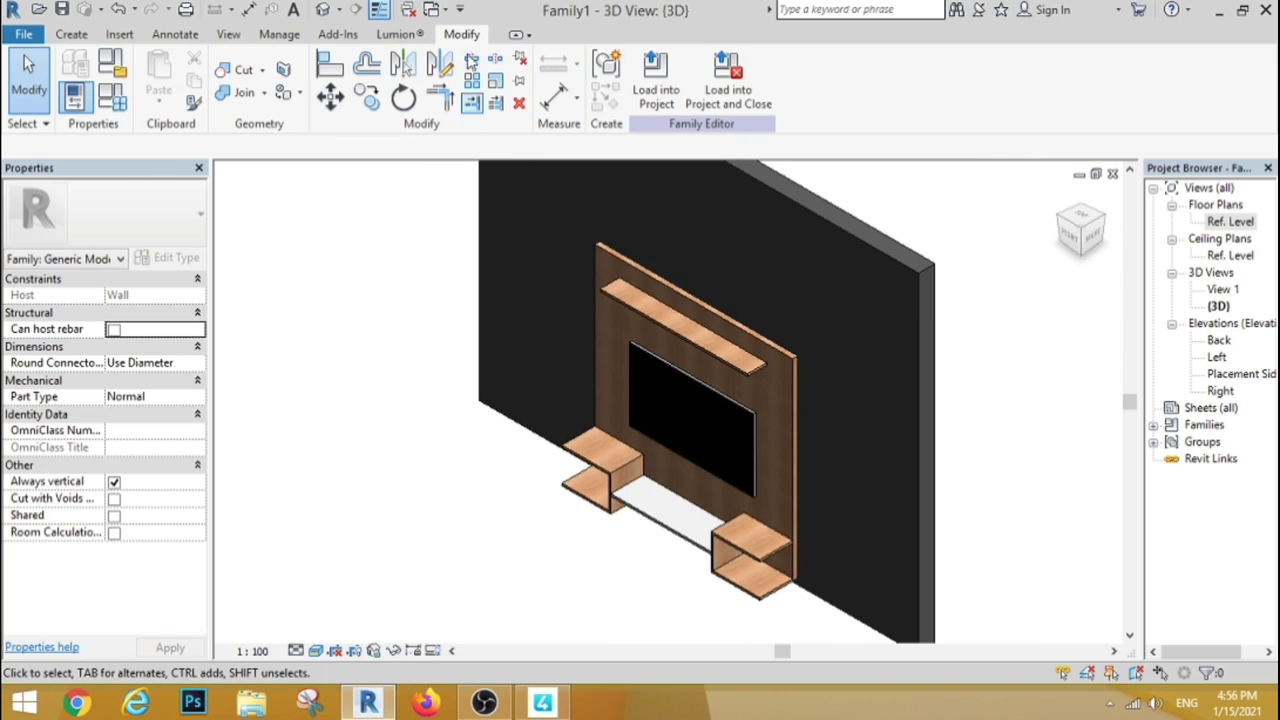
Load the edited wall unit into Project1, overwriting the existing version, and open 3D View 1
click(656, 78)
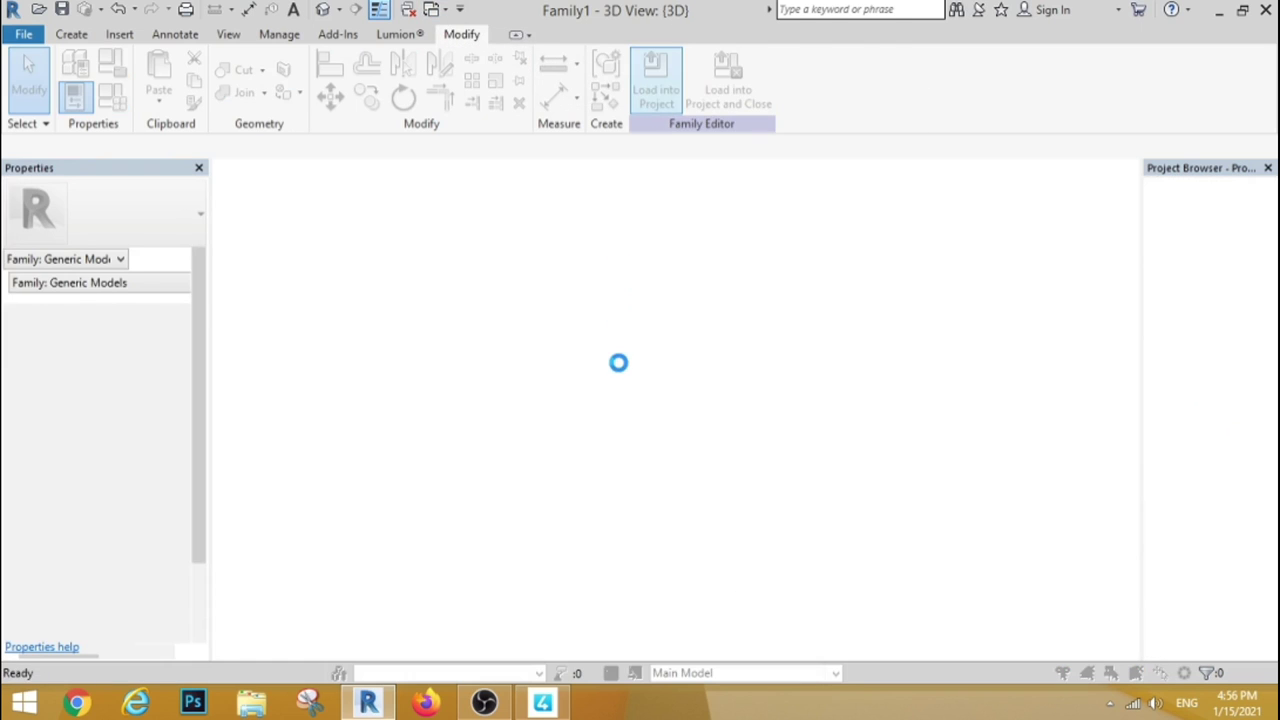
click(546, 350)
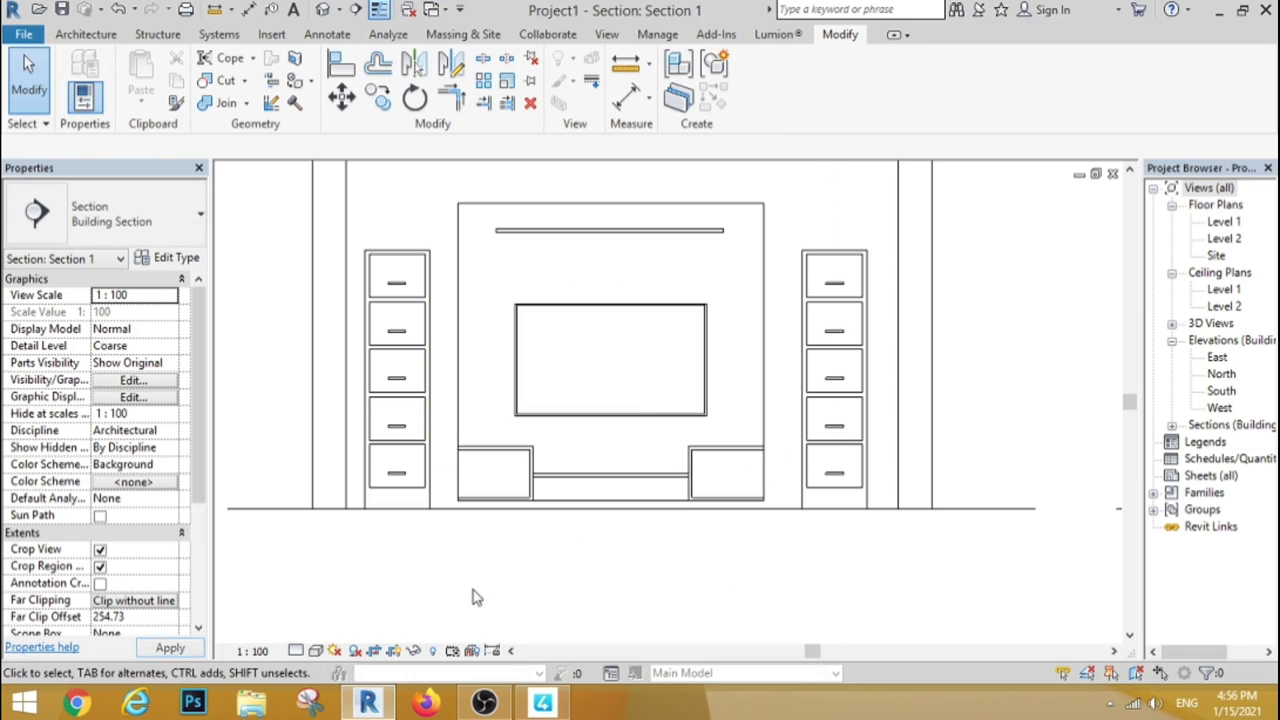
double_click(1210, 323)
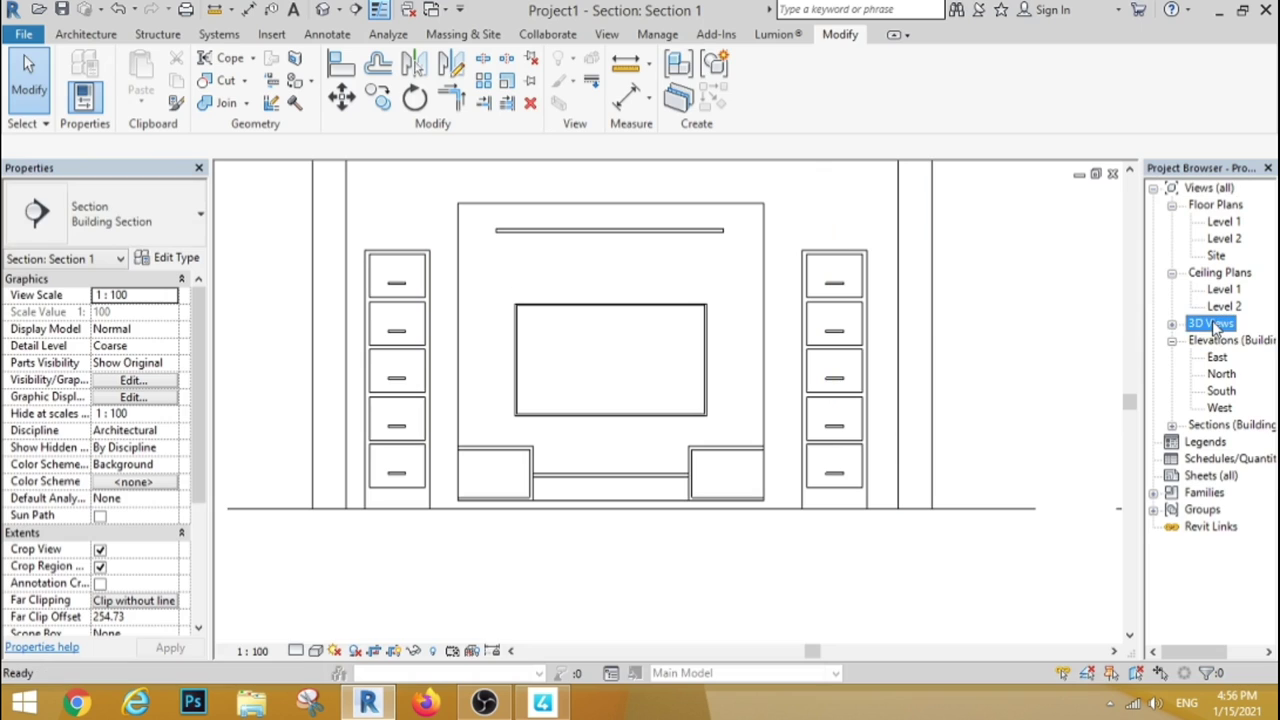
double_click(1228, 340)
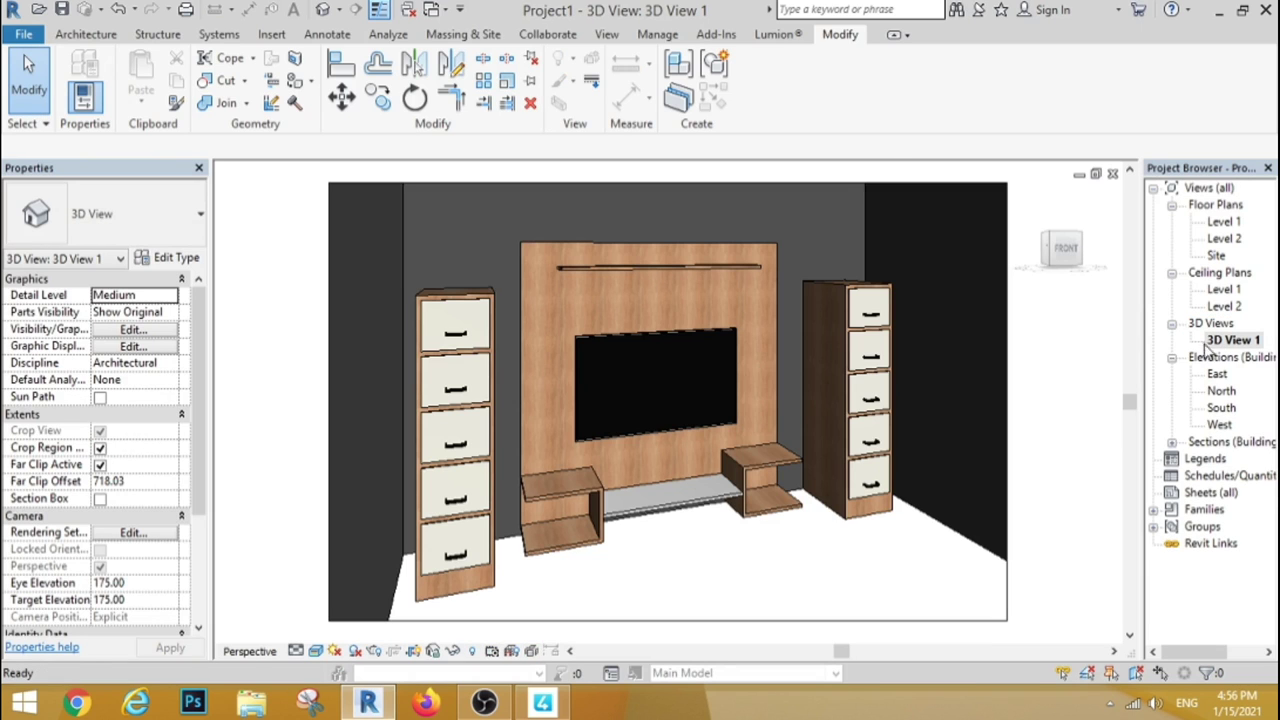